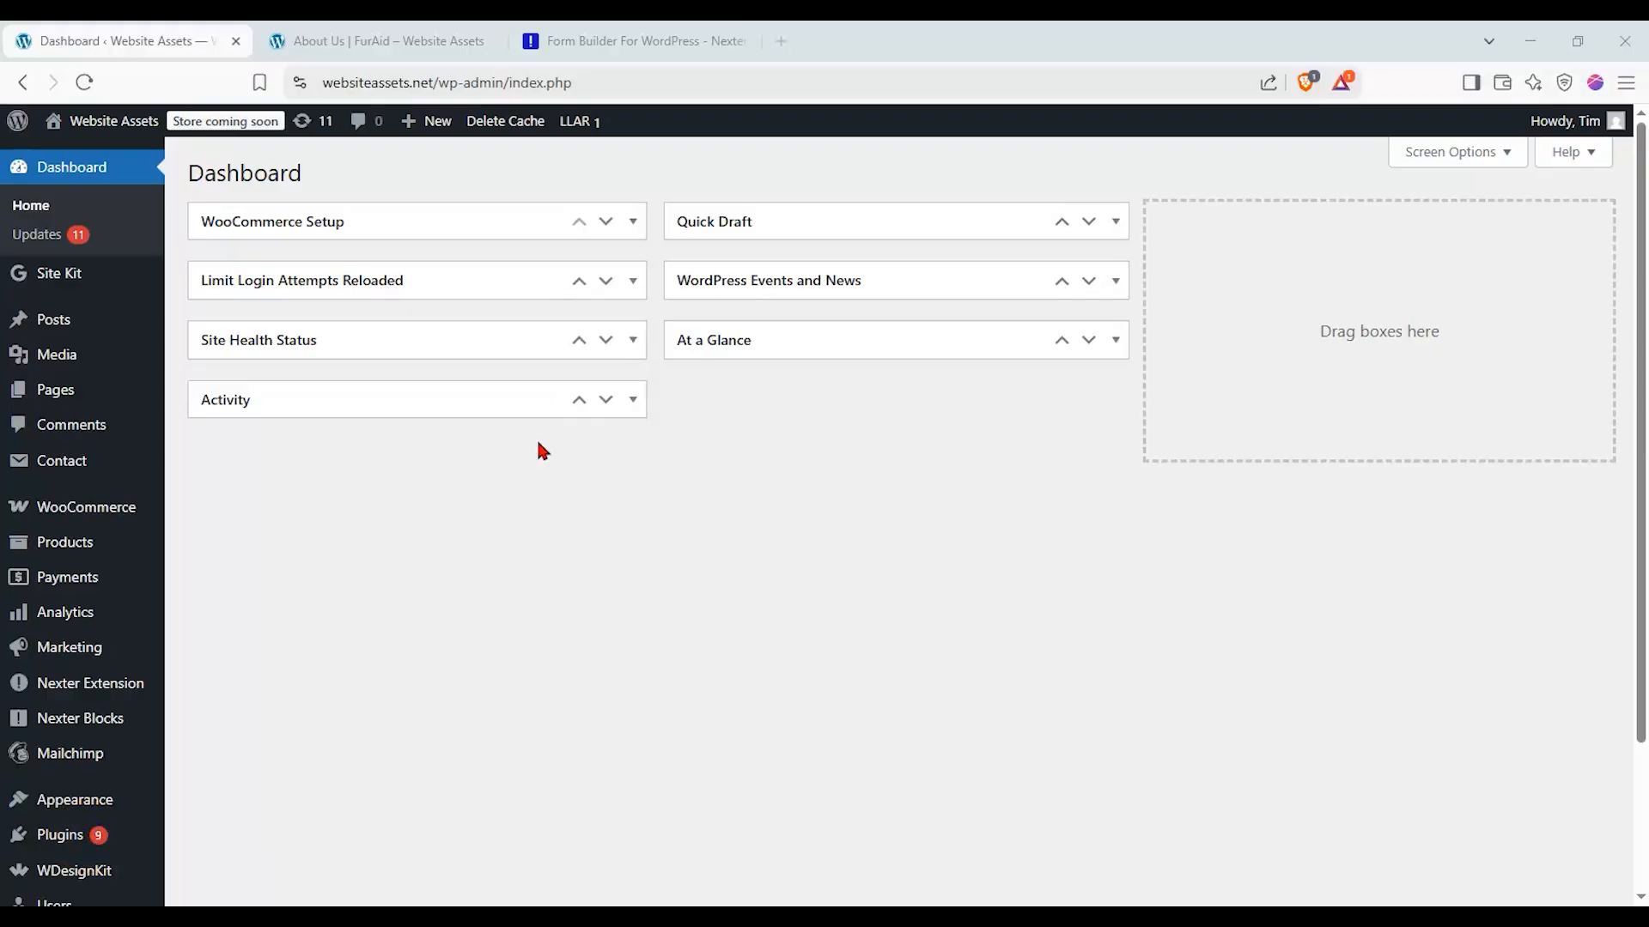
Step: Search the directory of installable plugins for "nexter"
click(527, 440)
scroll(488, 441, down, 3)
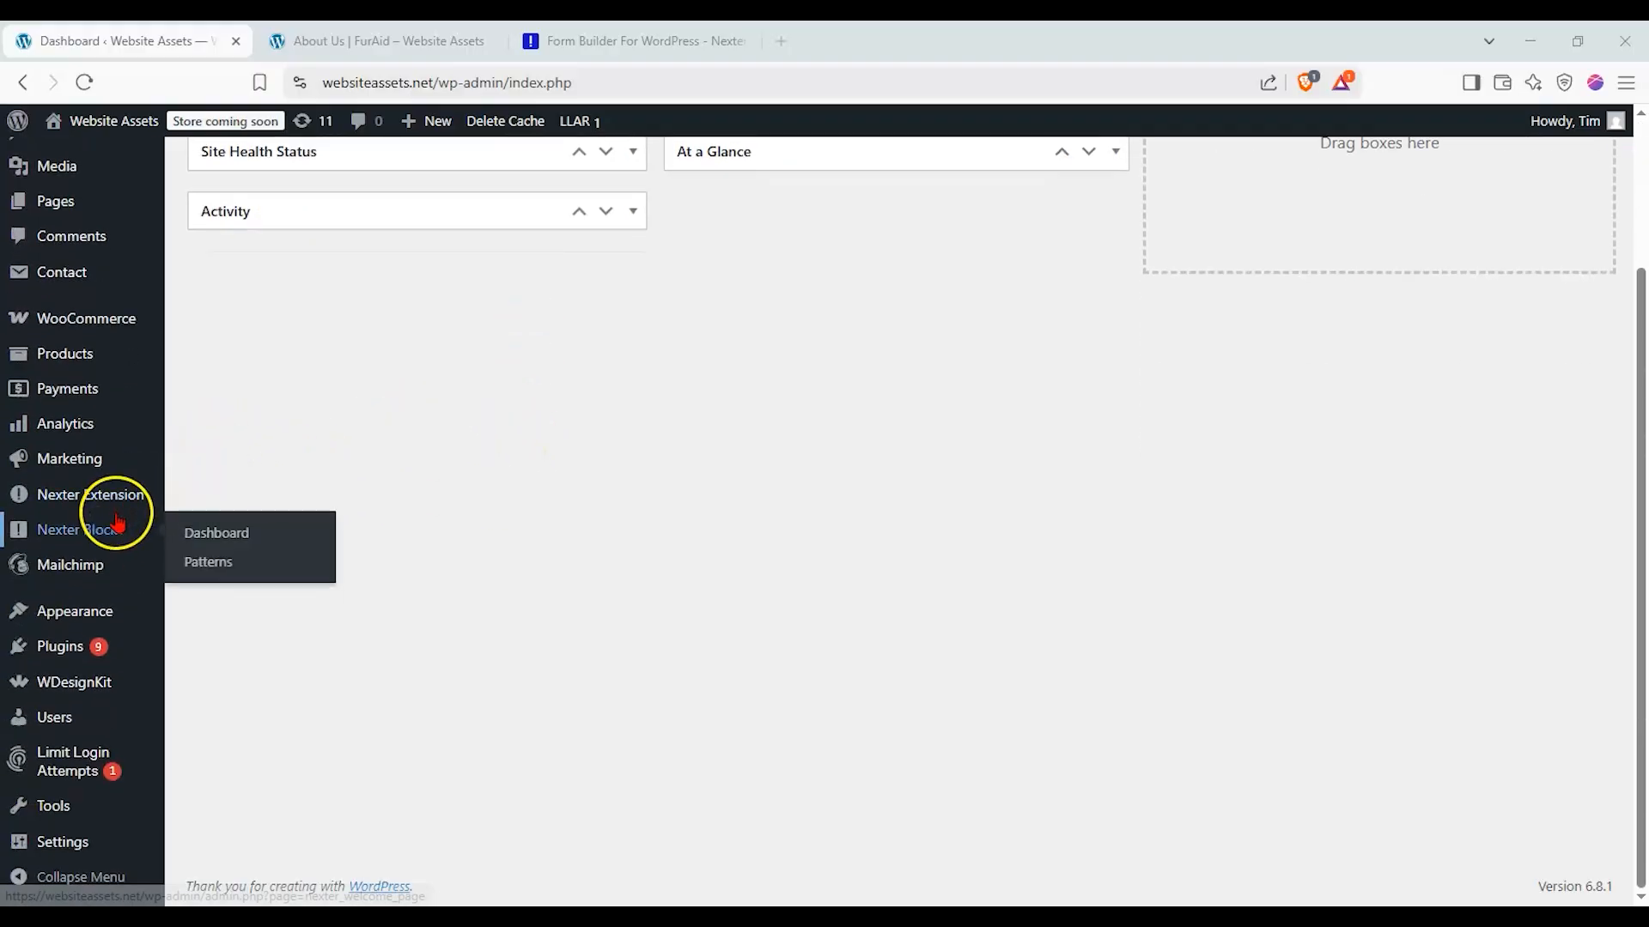
click(80, 661)
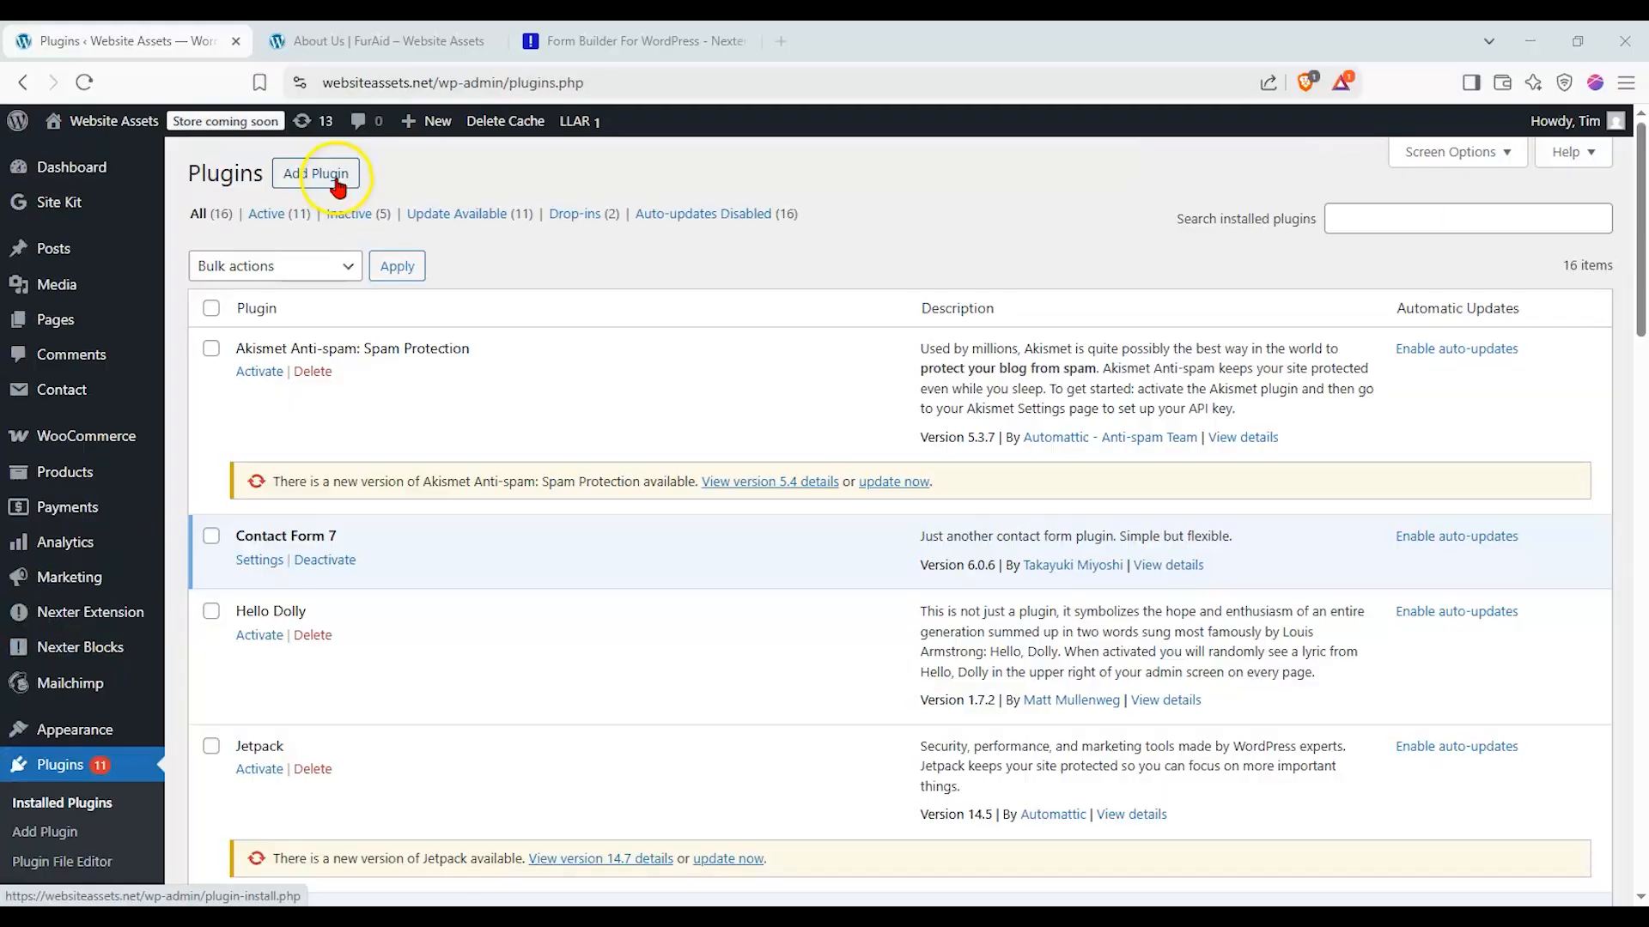
click(336, 181)
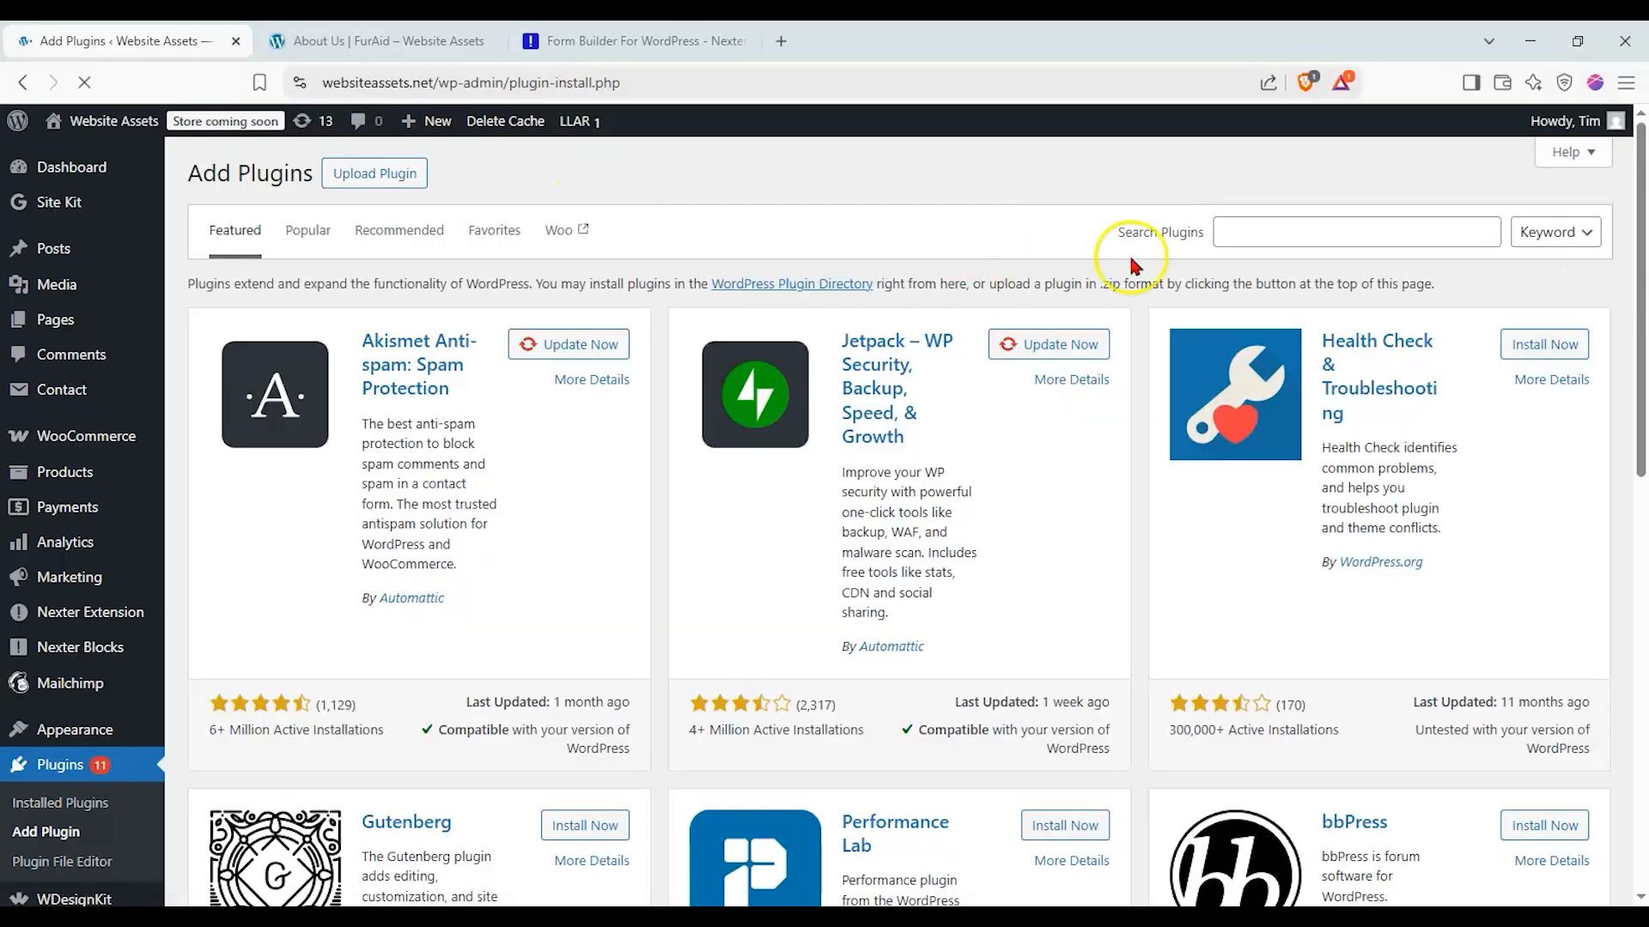
click(1316, 244)
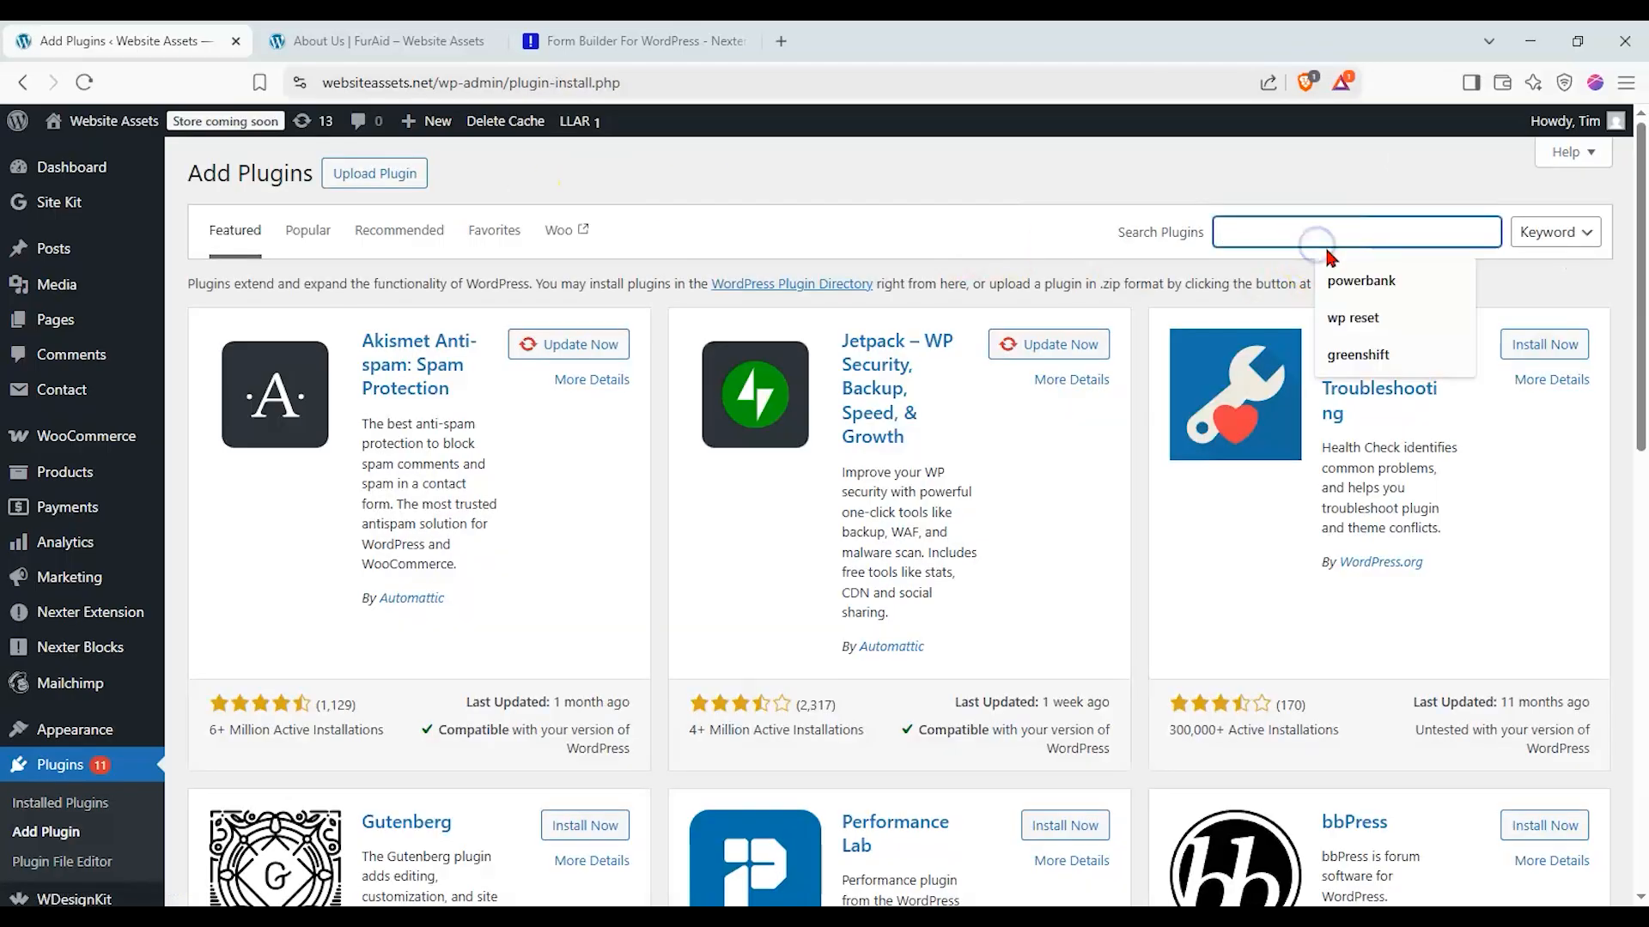
text(nexter)
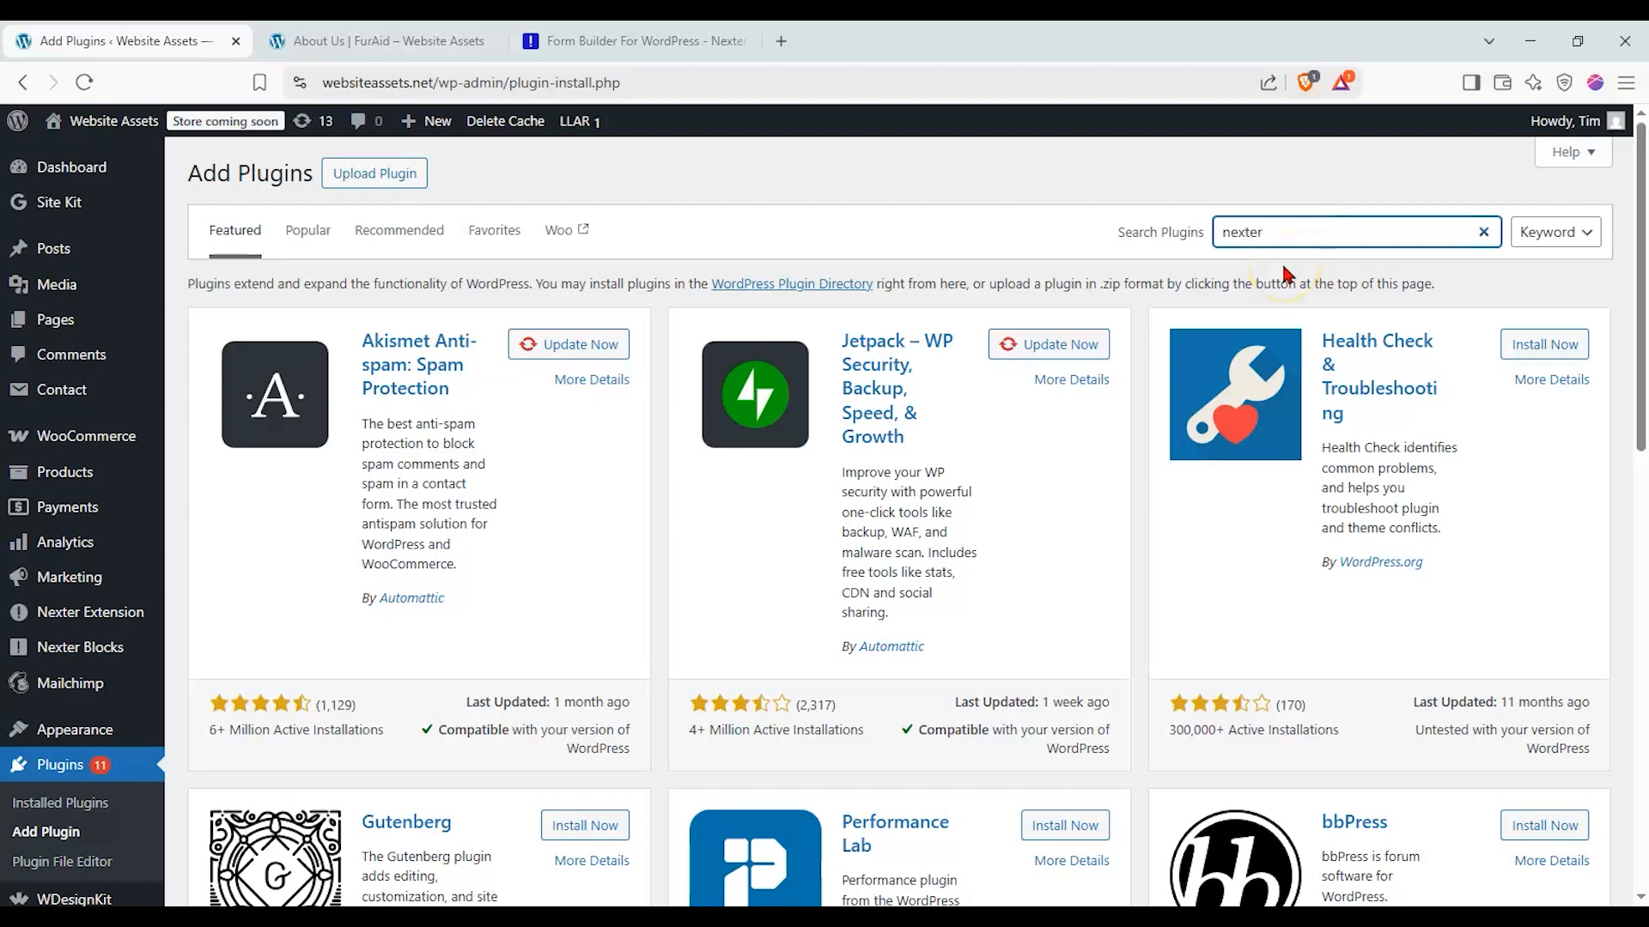
click(1312, 232)
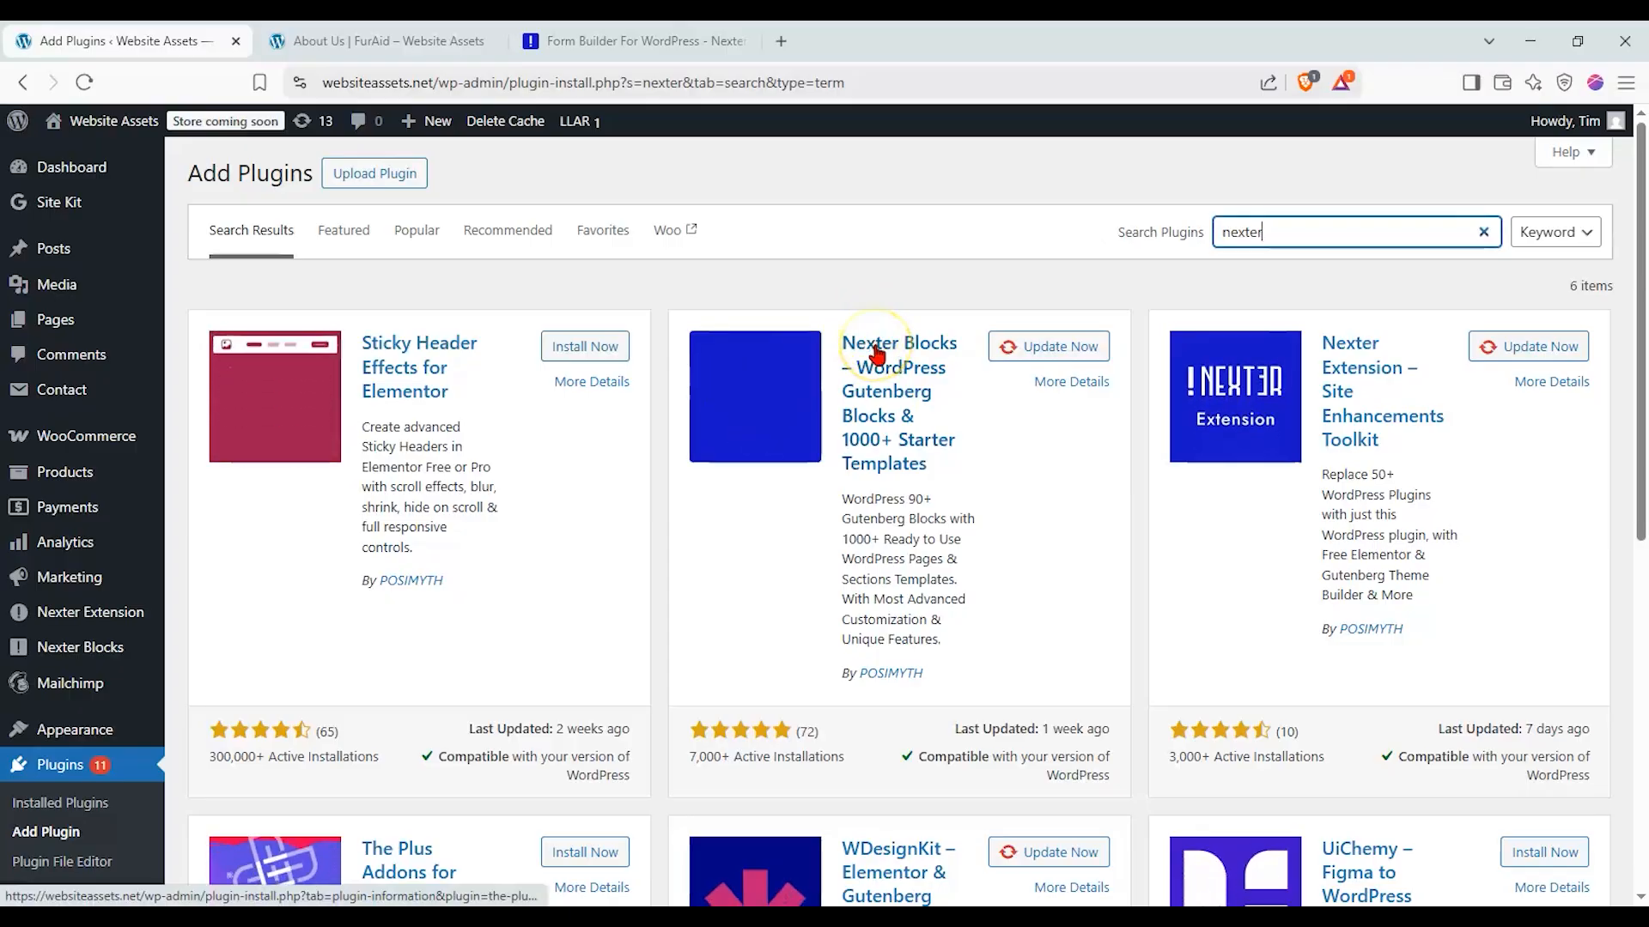
Step: Enable all blocks in the Nexter Blocks plugin and save its settings
click(121, 651)
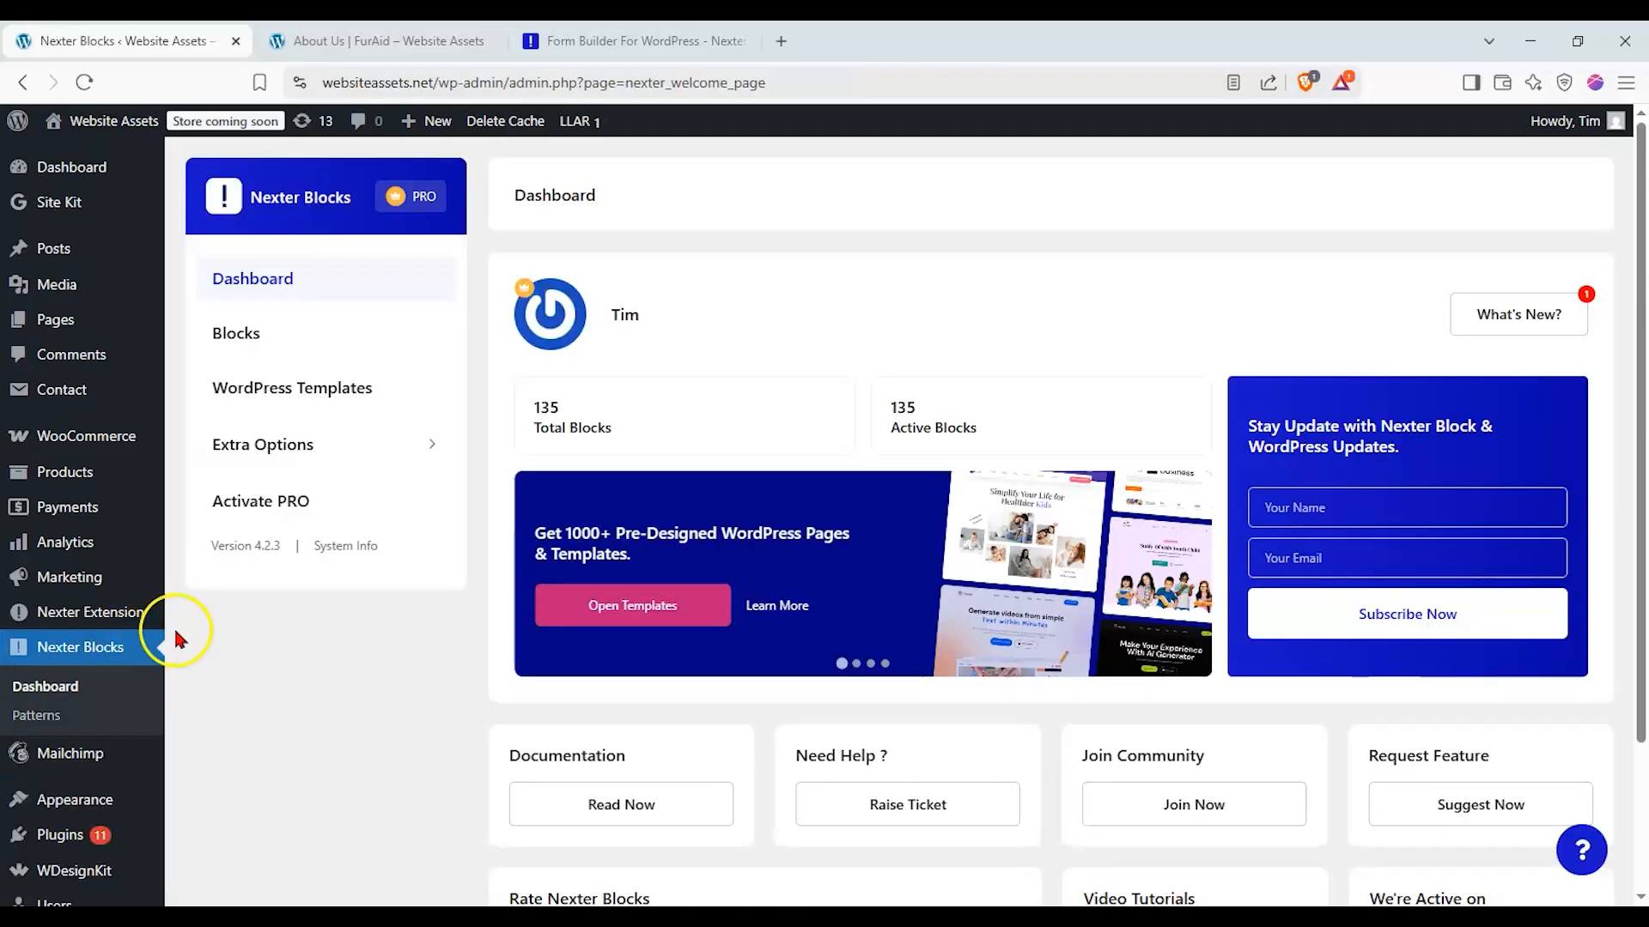
click(309, 340)
click(1306, 199)
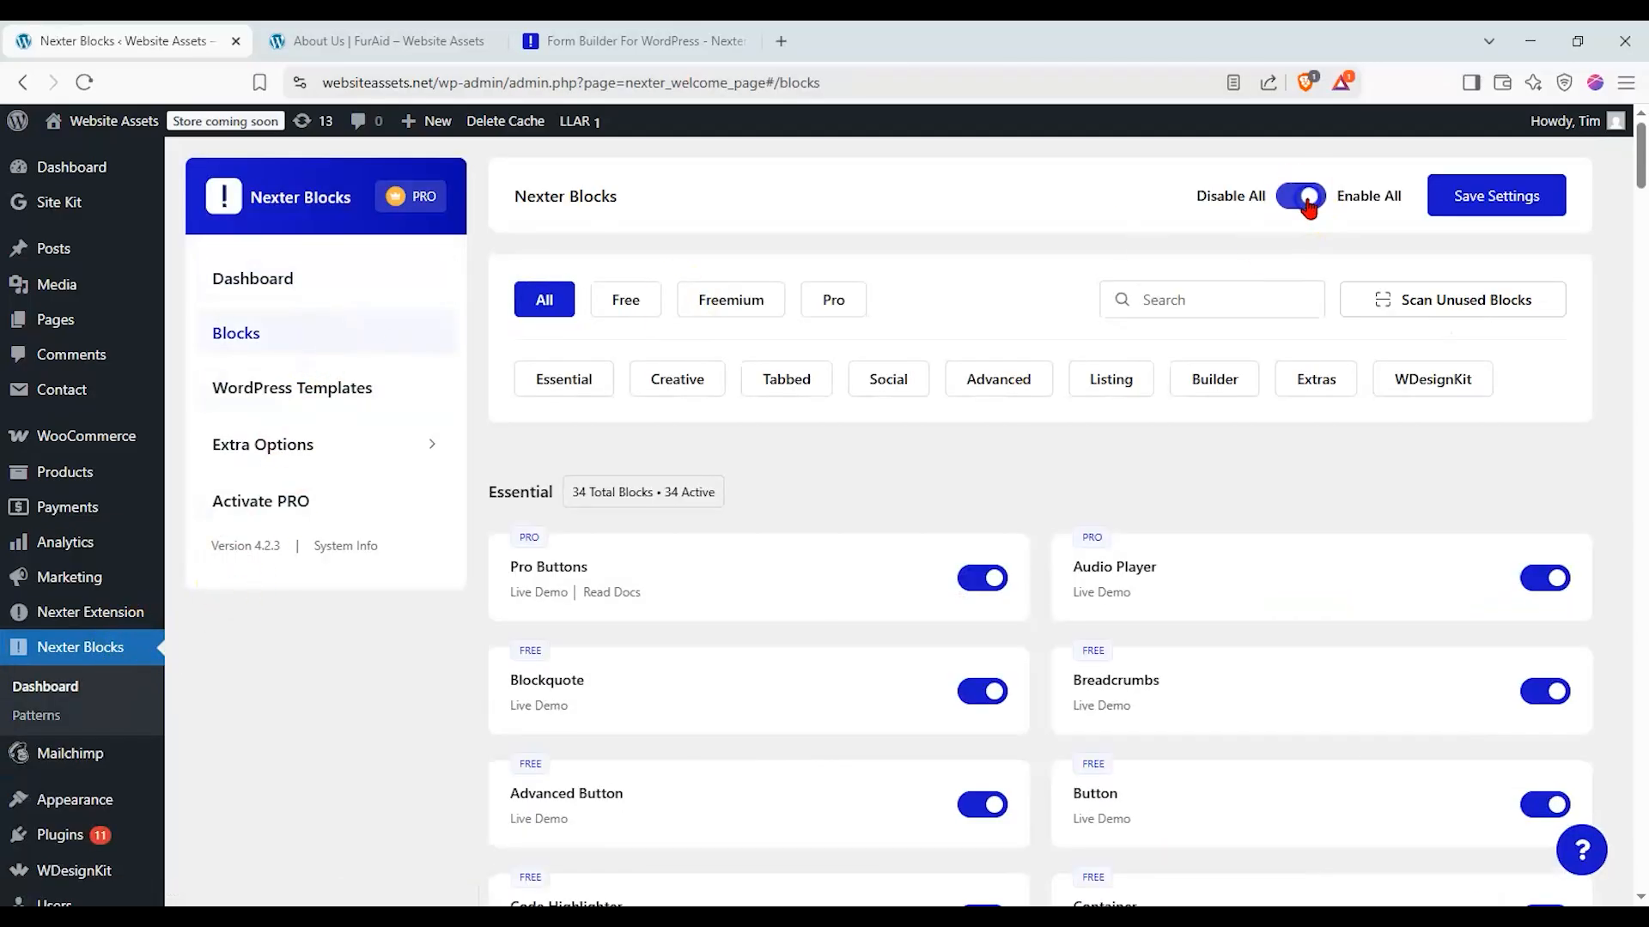
click(1457, 213)
click(1448, 195)
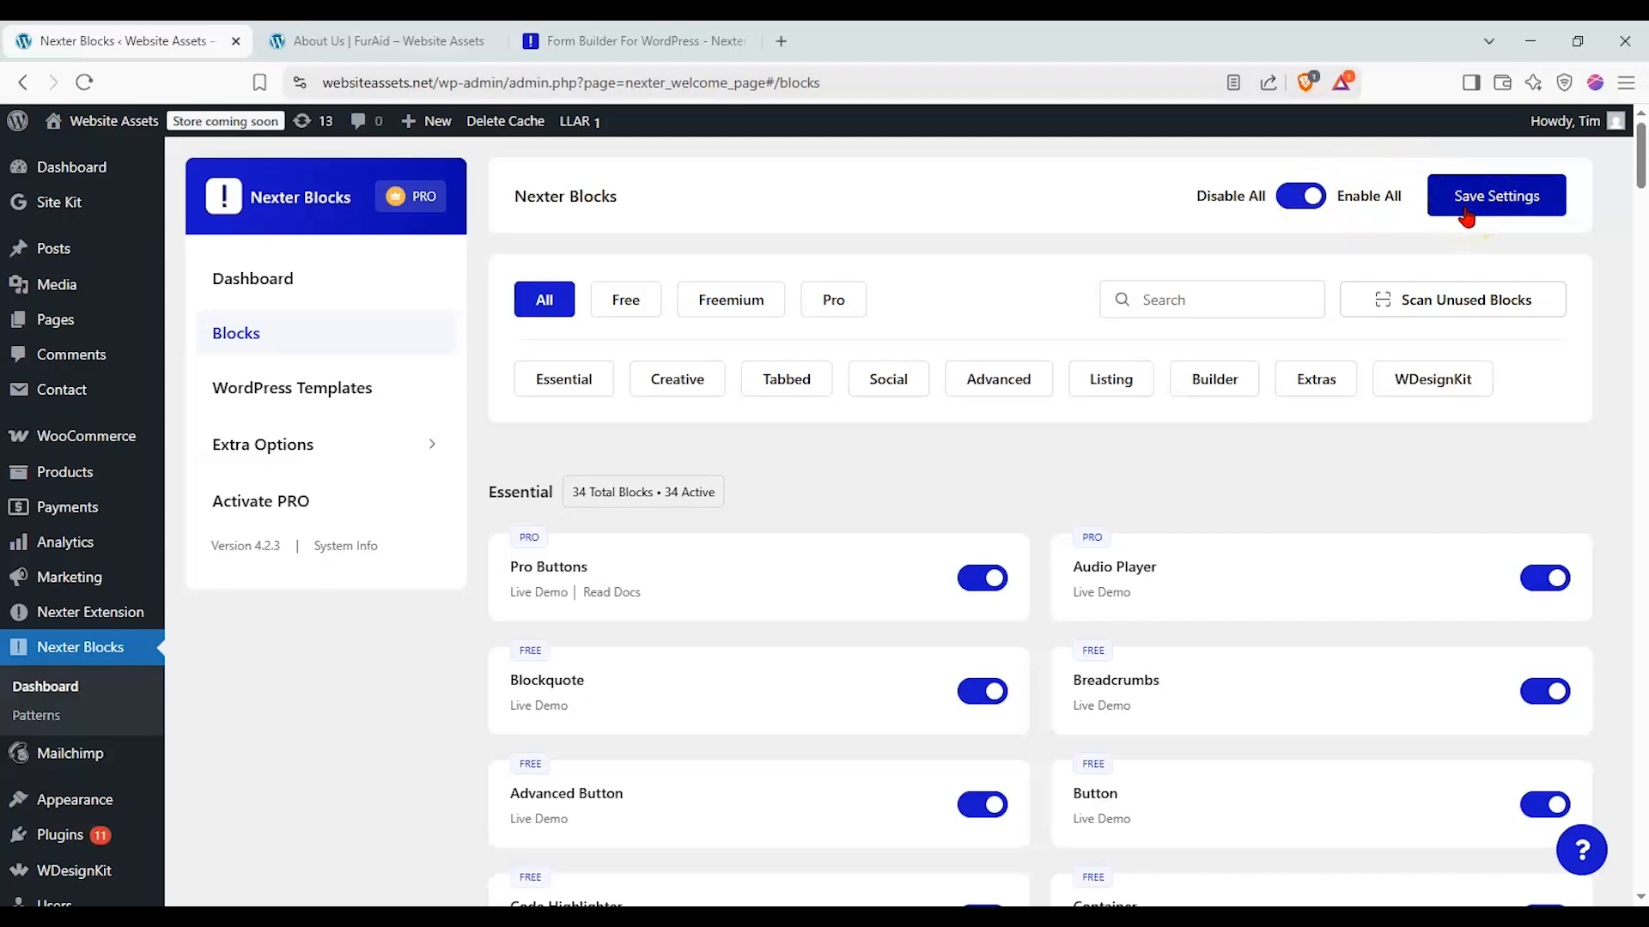
Step: Open the "About Us | FurAid" page in the block editor from its live page
click(412, 41)
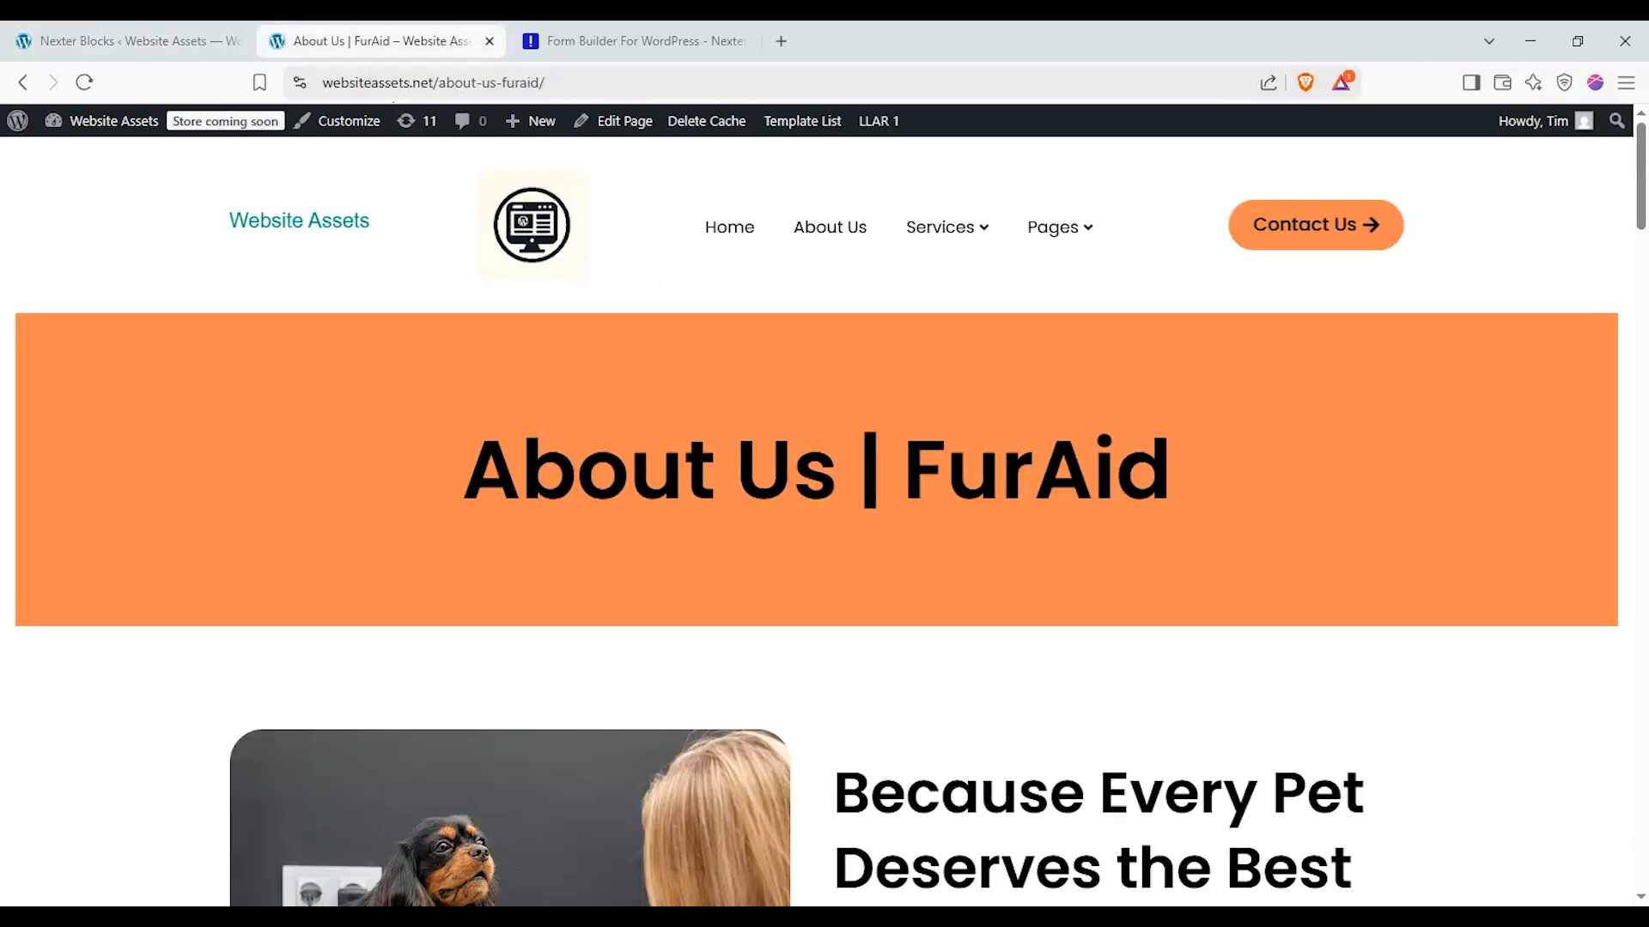
mouse_move(1641, 213)
mouse_down()
mouse_move(1640, 331)
mouse_move(1642, 243)
mouse_up()
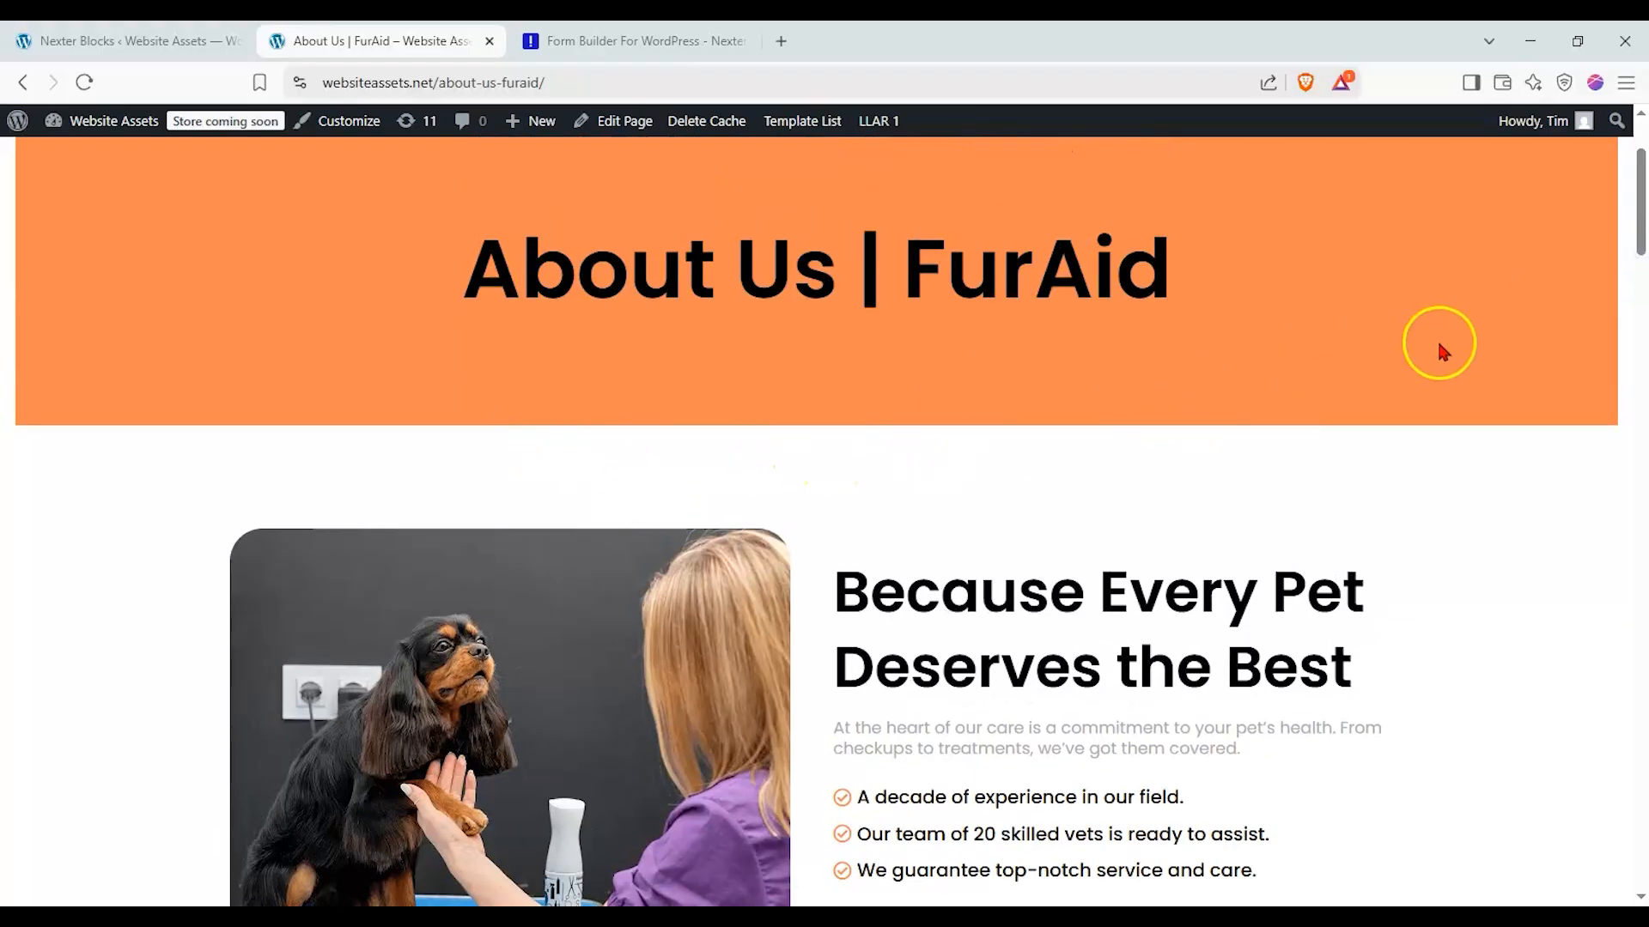
middle_click(633, 121)
click(620, 35)
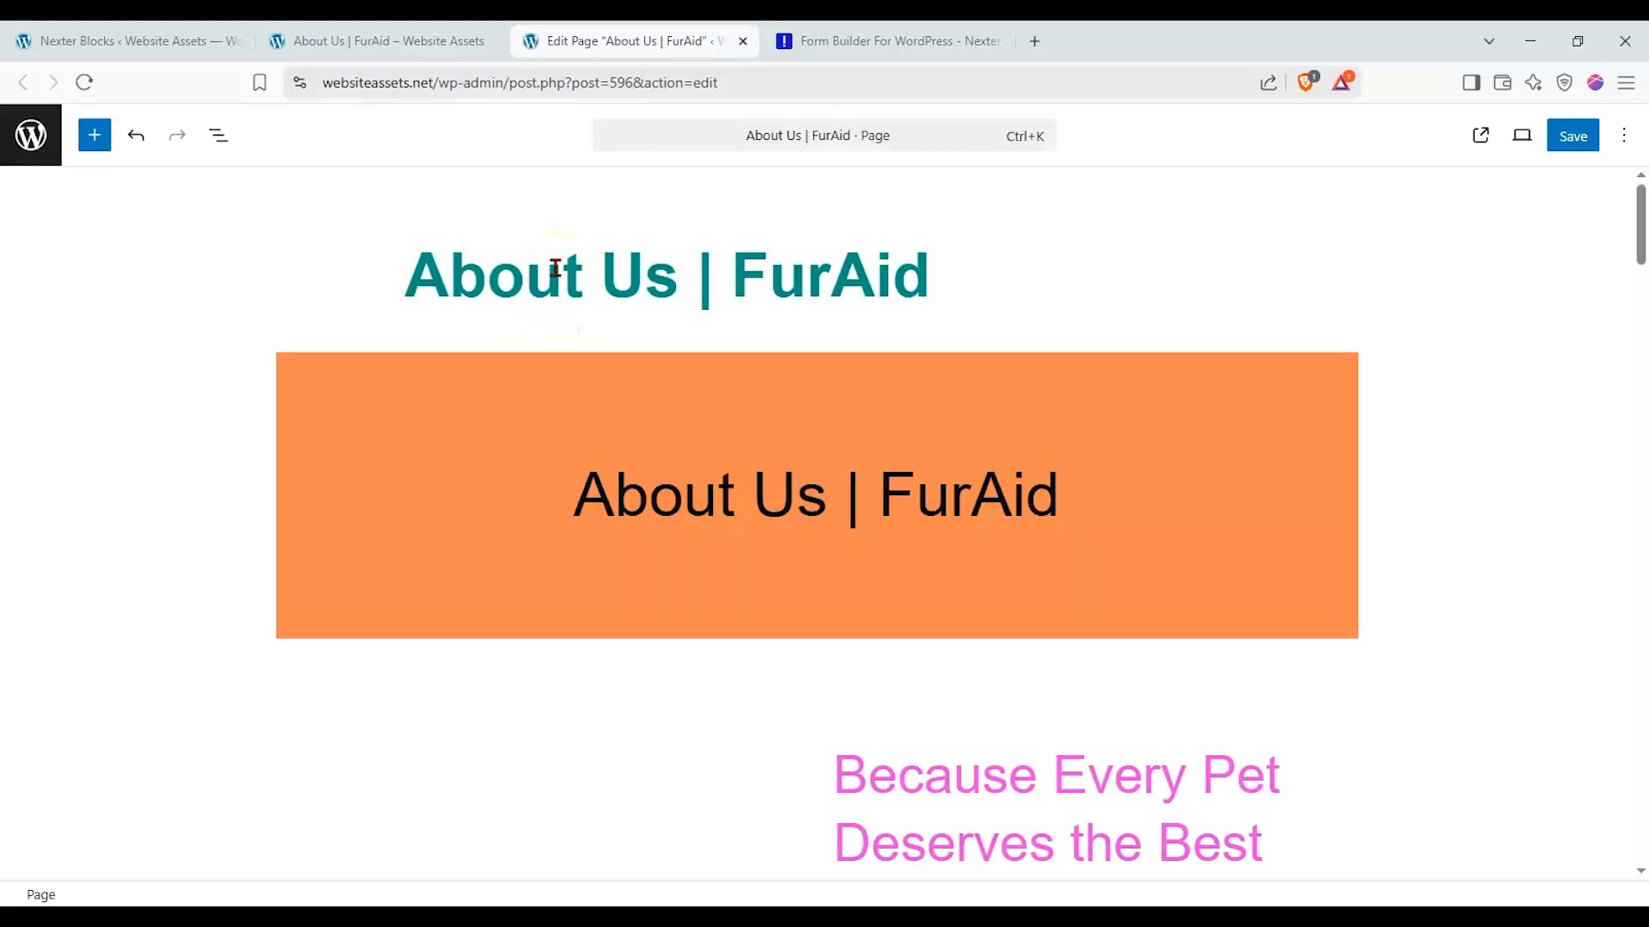
Step: Insert a Nexter Form block just below the orange "About Us | FurAid" banner, using the Newsletter Form layout
scroll(557, 268, down, 3)
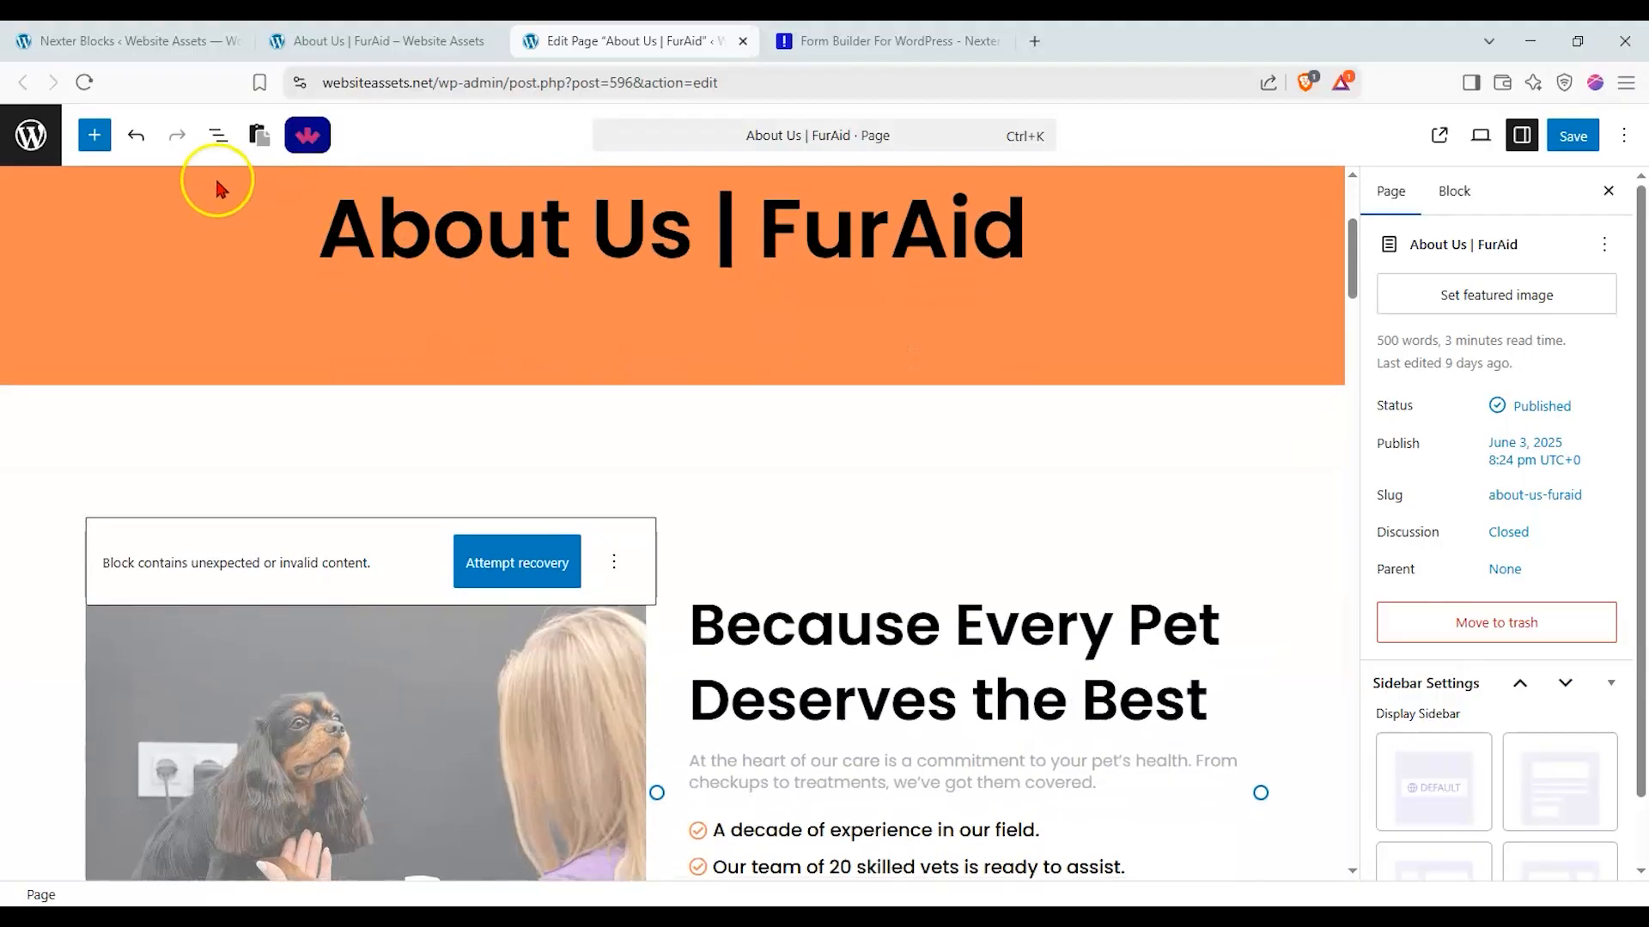
click(94, 135)
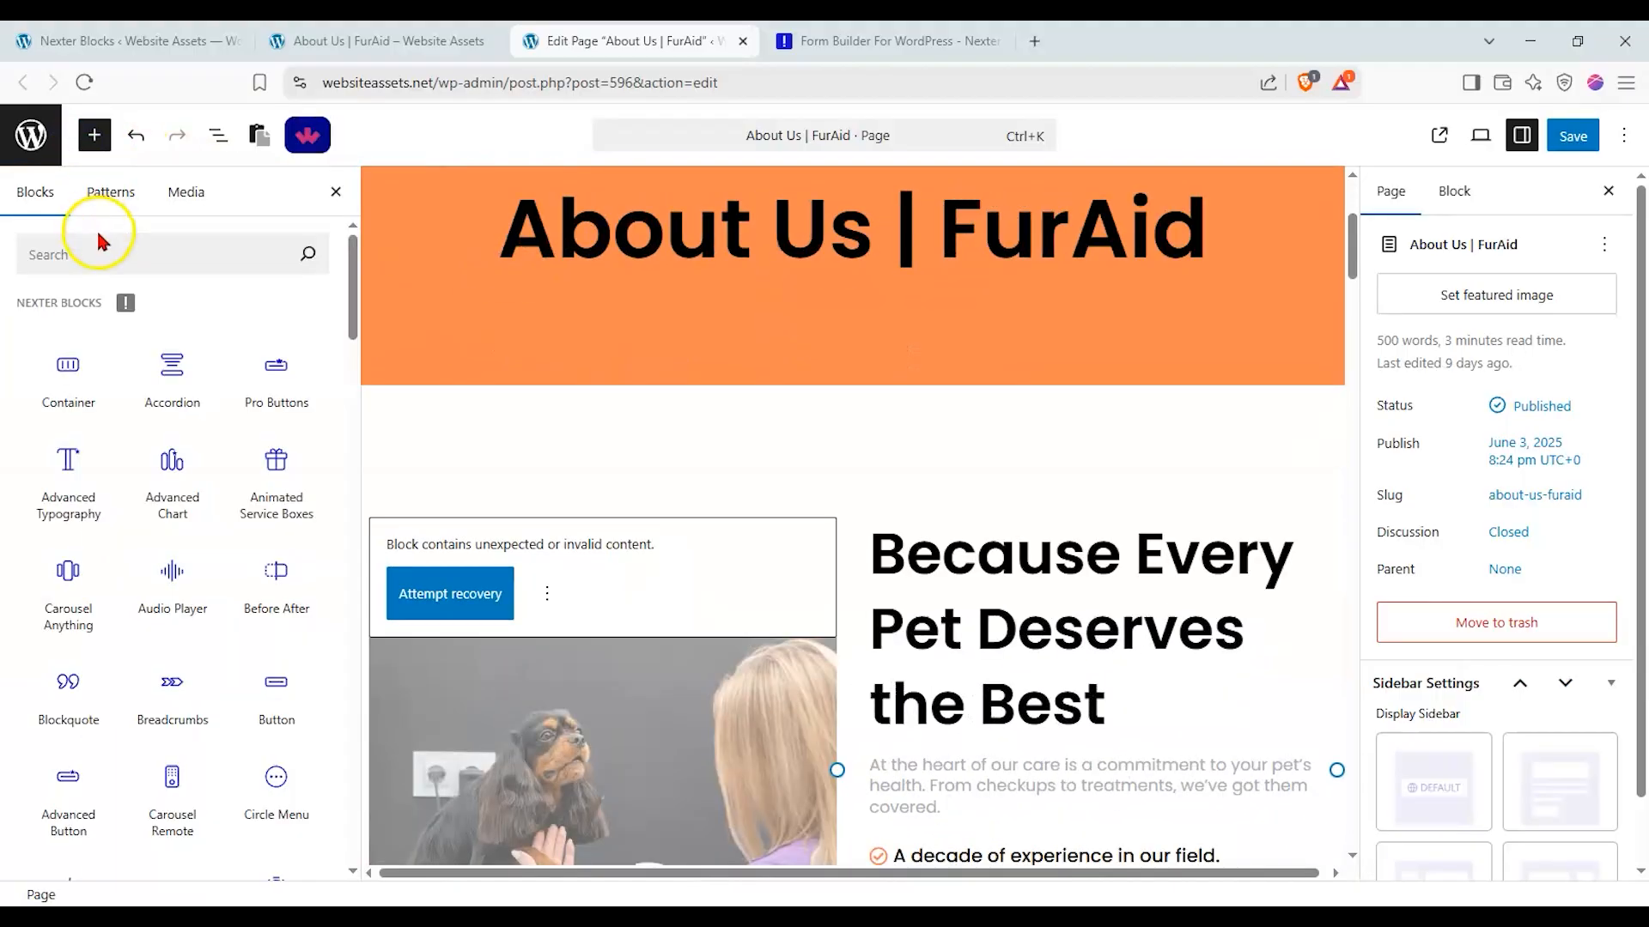
click(98, 242)
text(form)
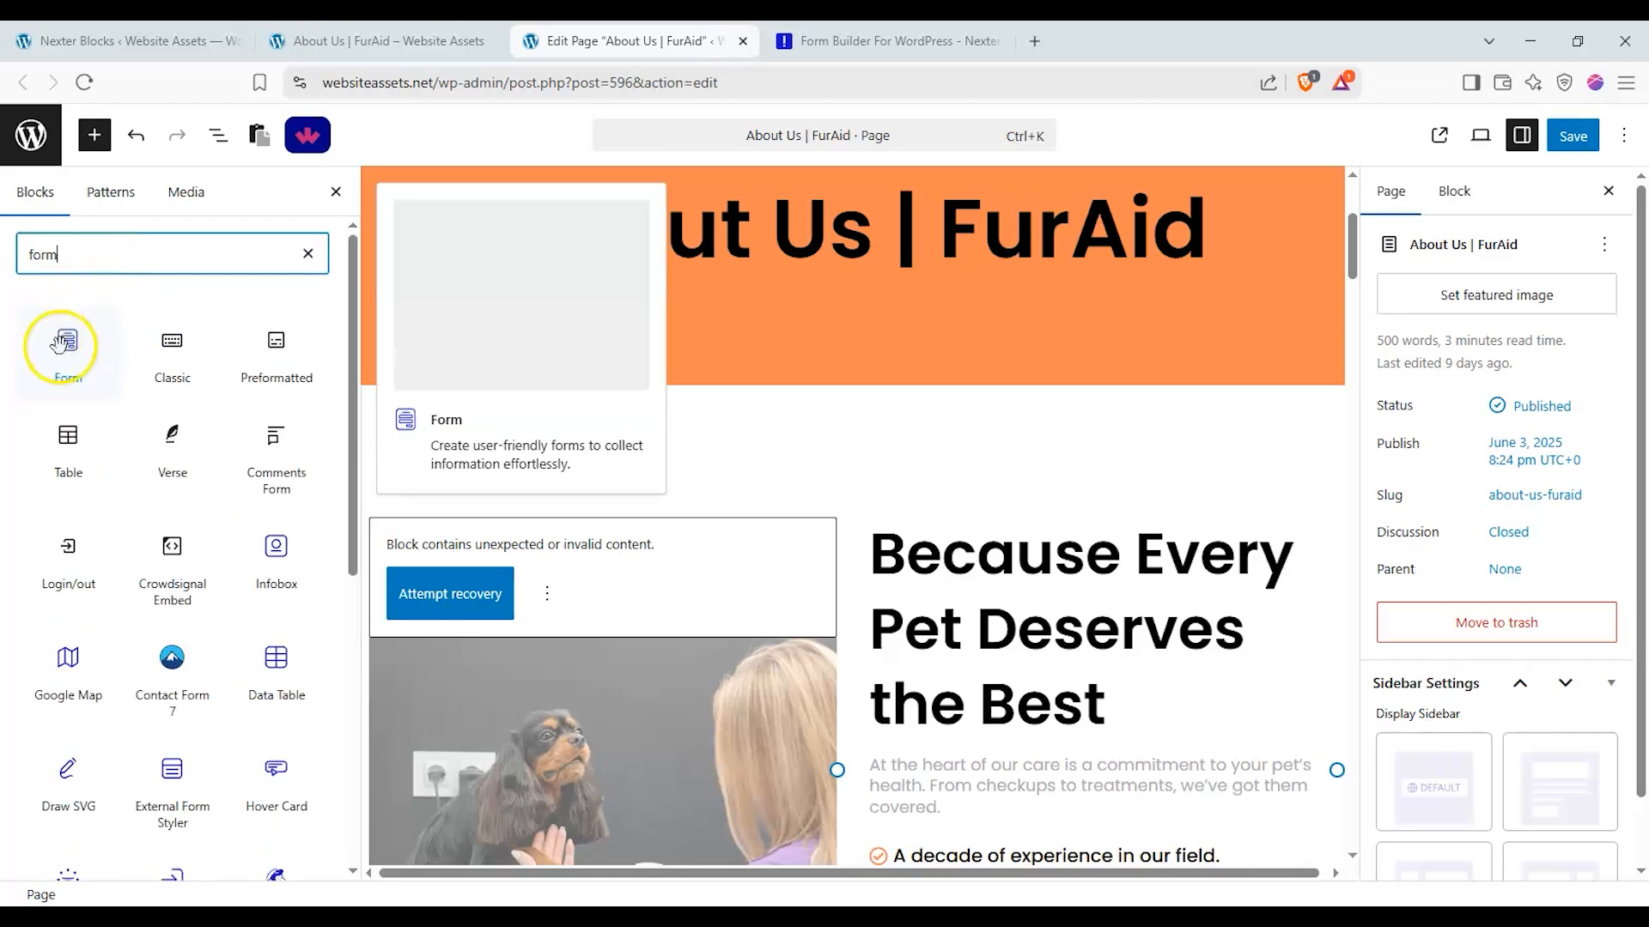
drag(59, 344, 775, 410)
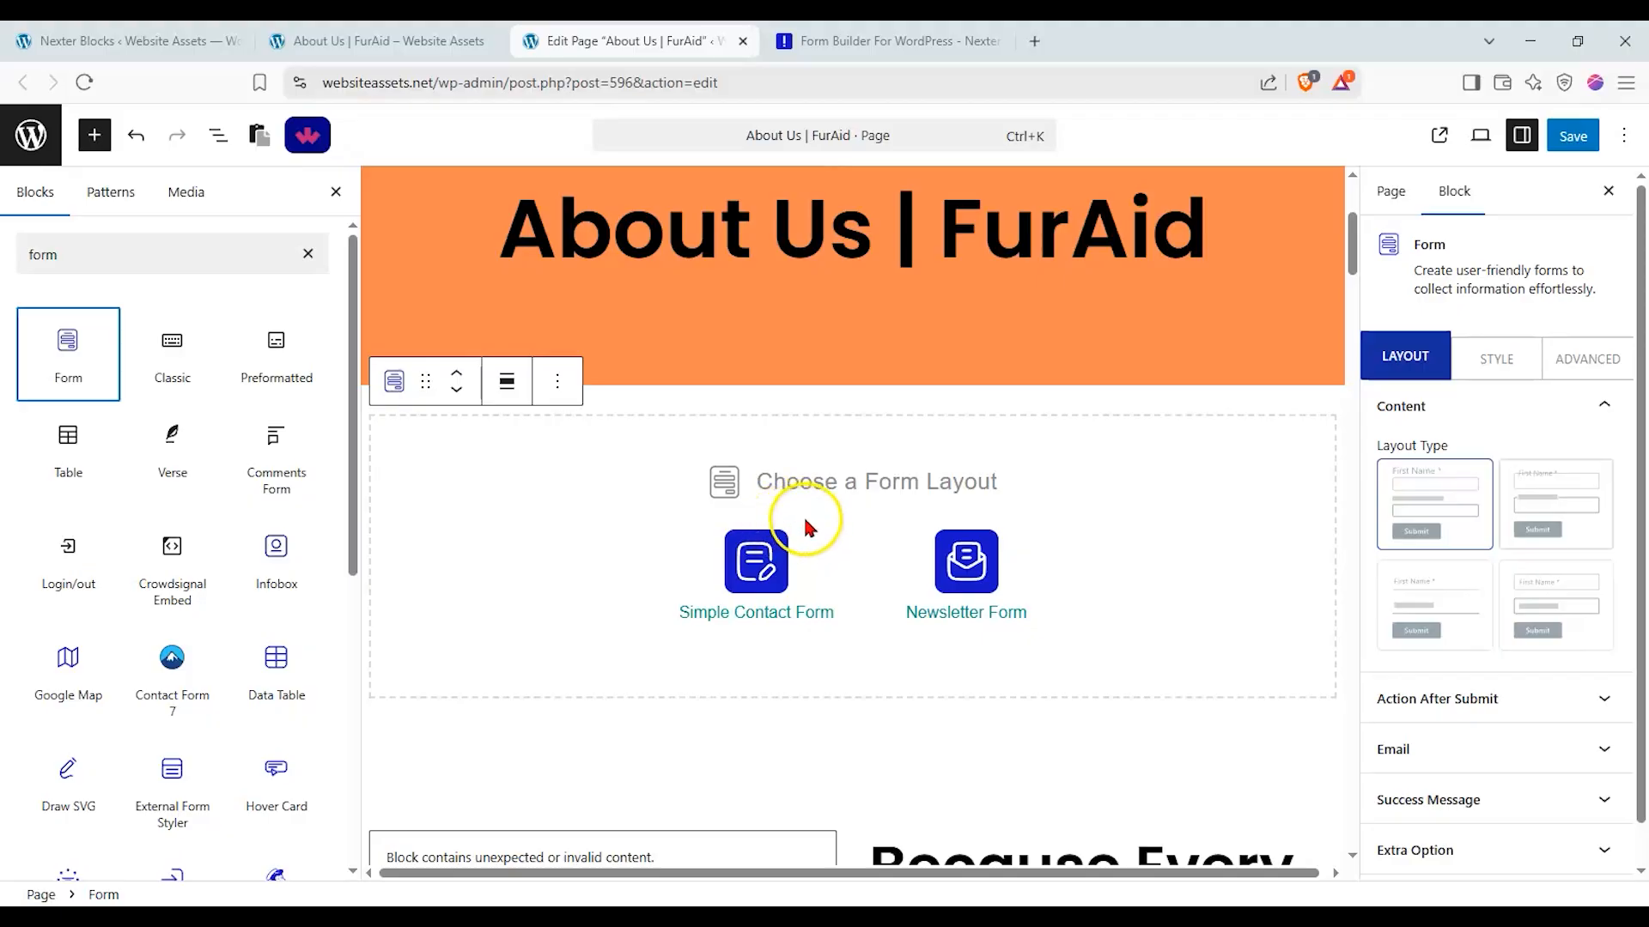
click(941, 560)
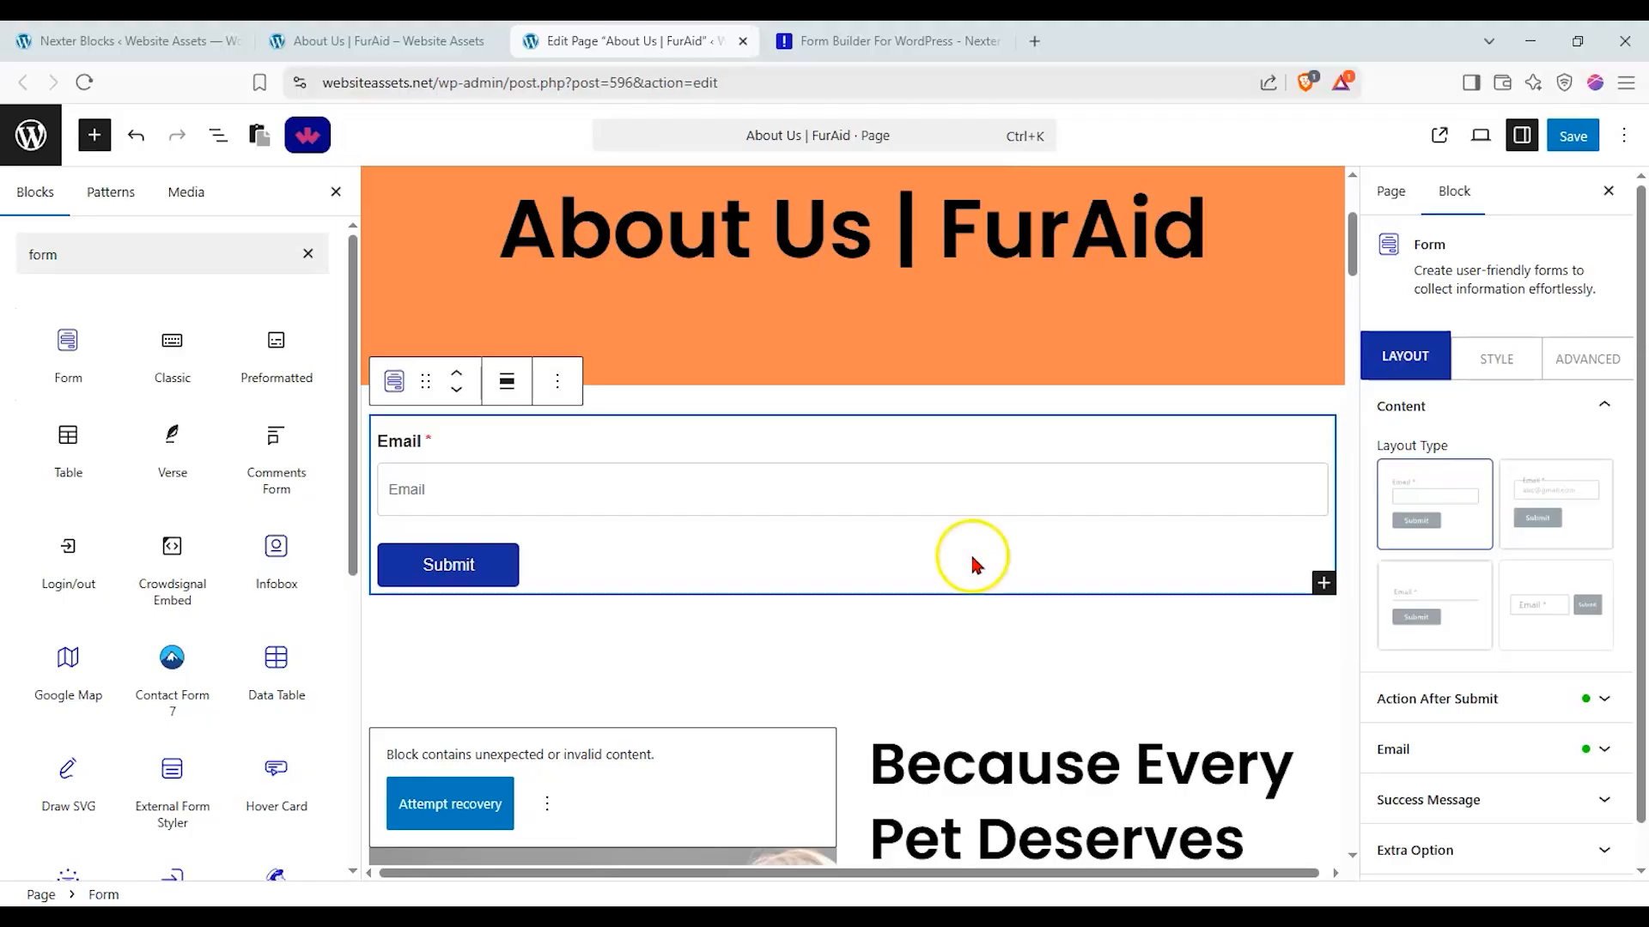
click(334, 191)
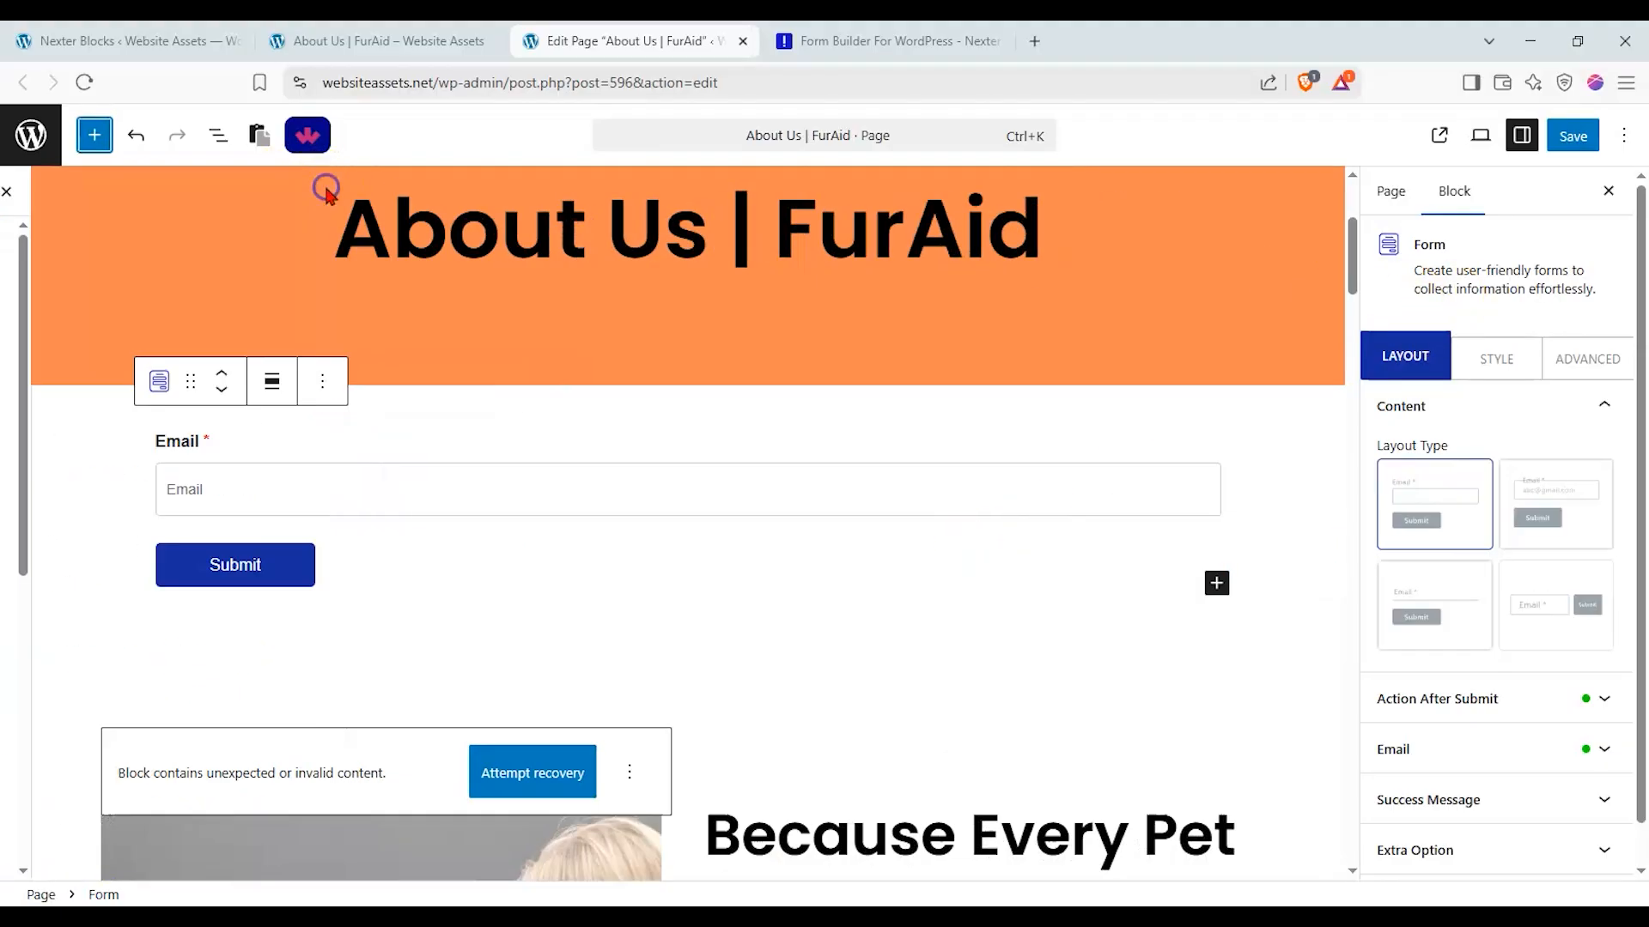
Step: Examine the newsletter form's email field, submit button and block structure, and the field blocks that can be added to it
click(348, 486)
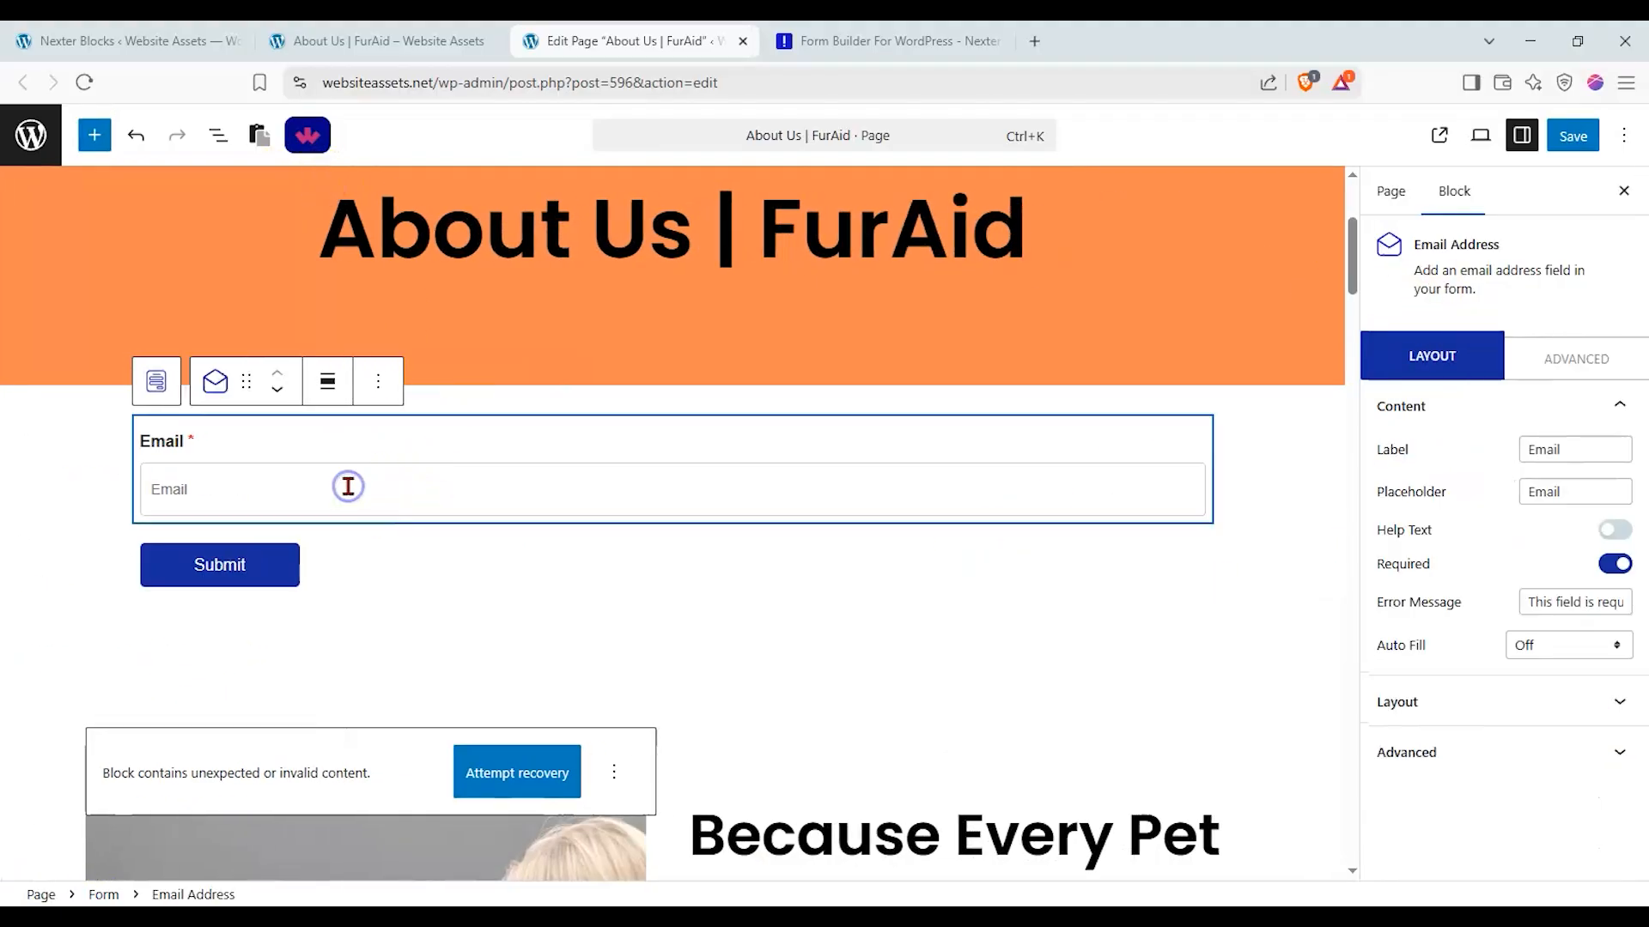
click(294, 571)
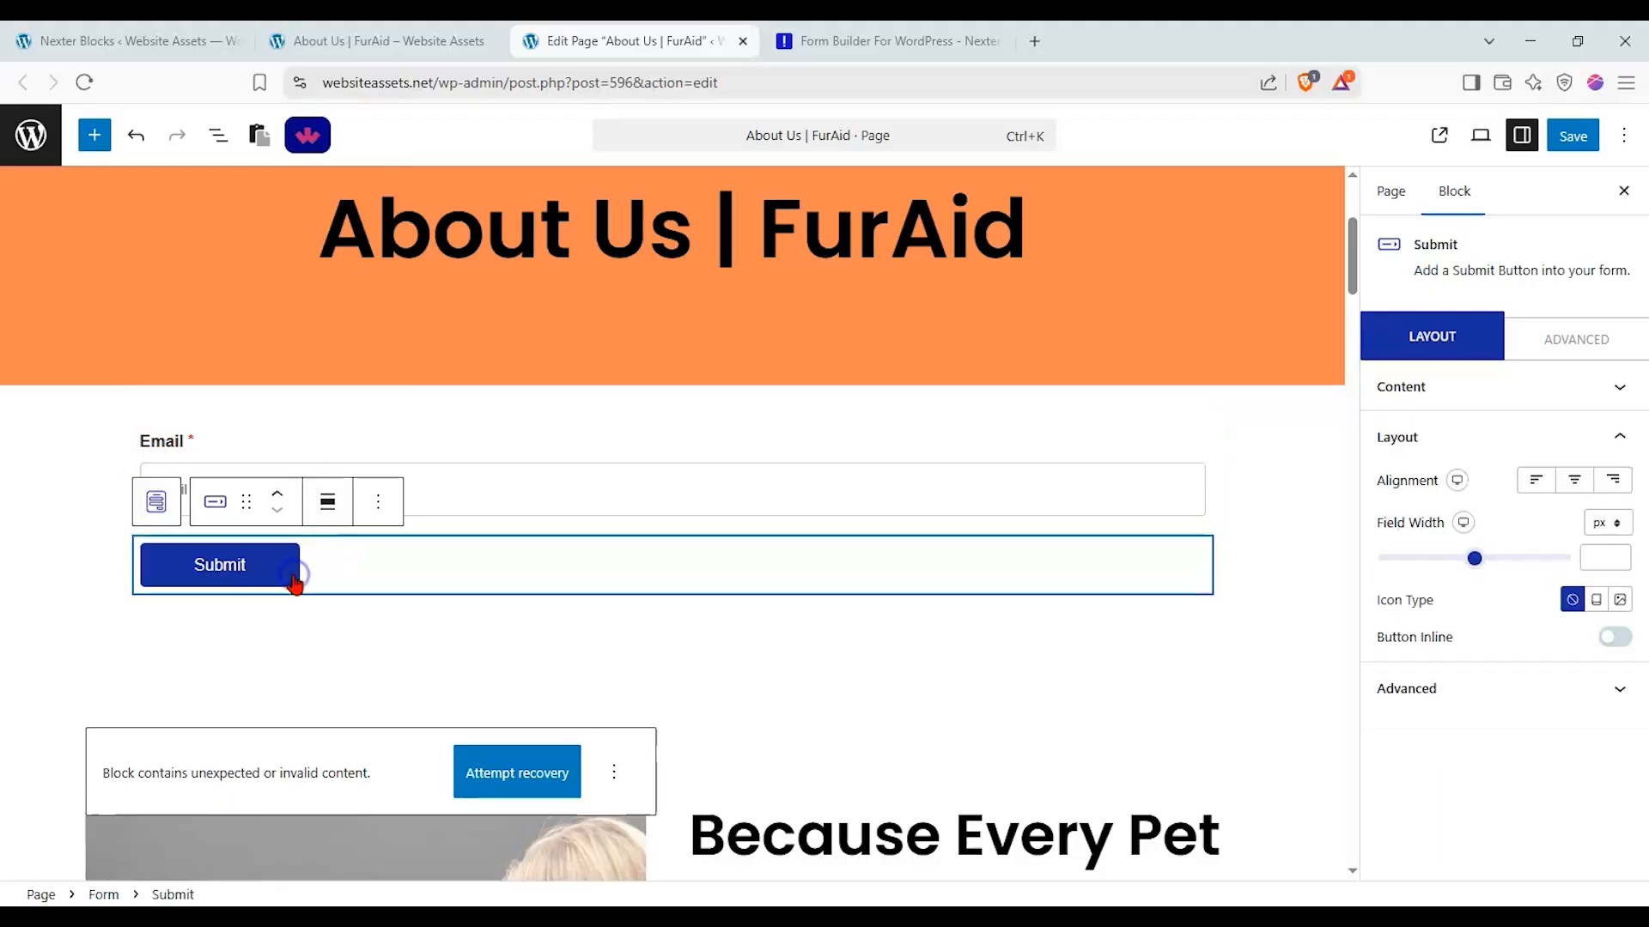
click(606, 435)
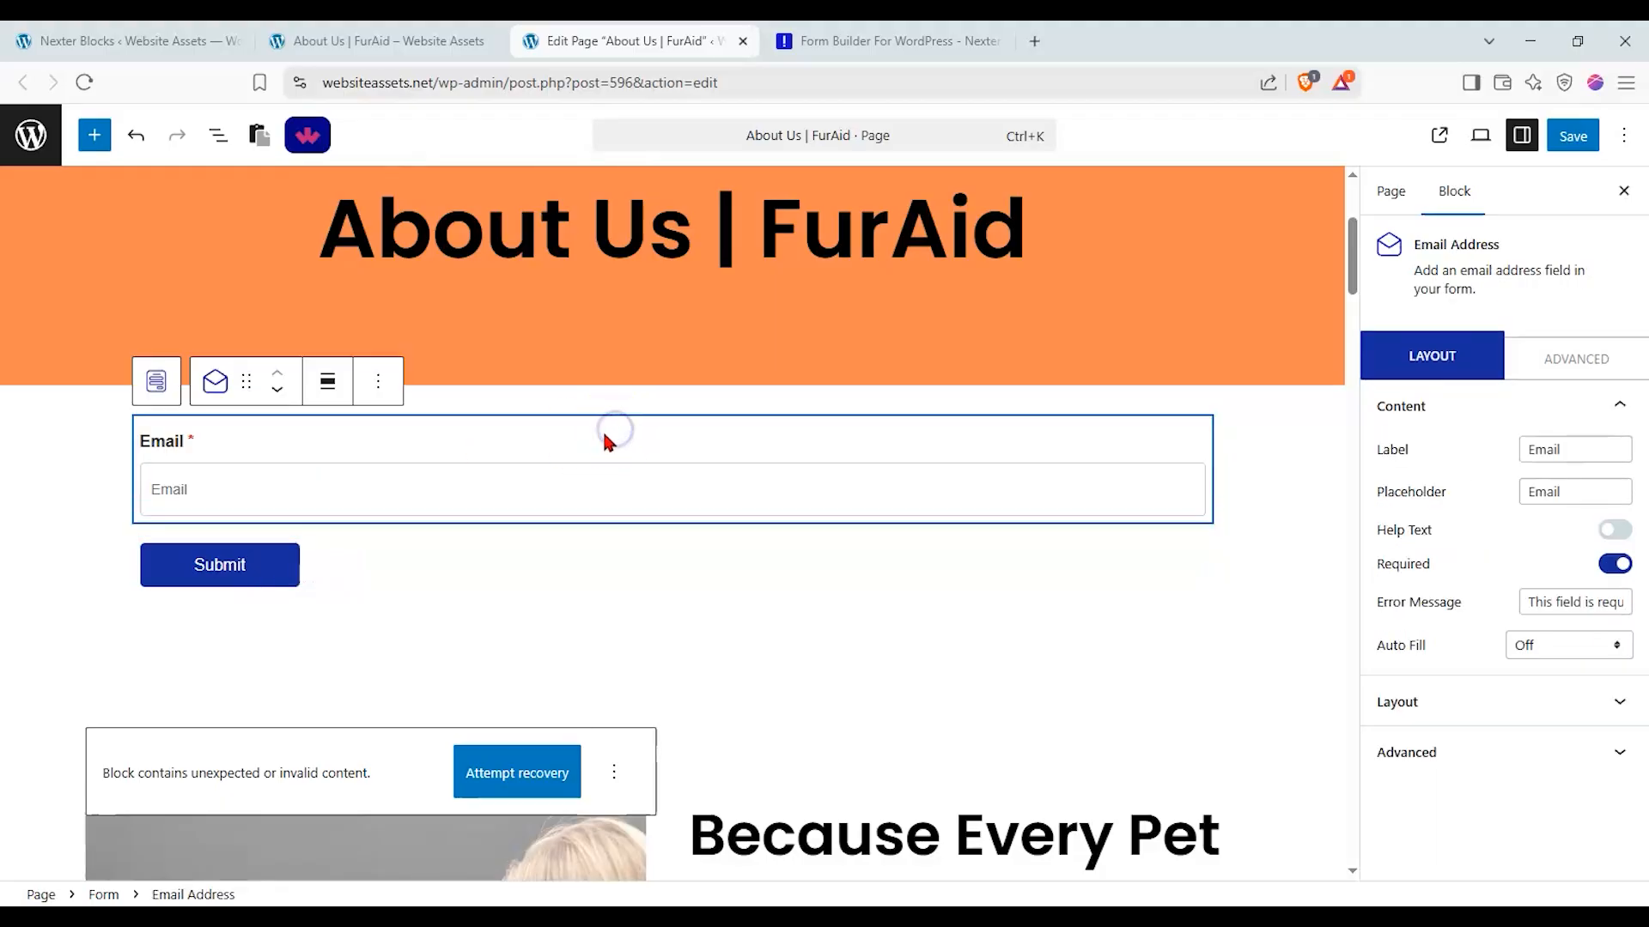
click(218, 135)
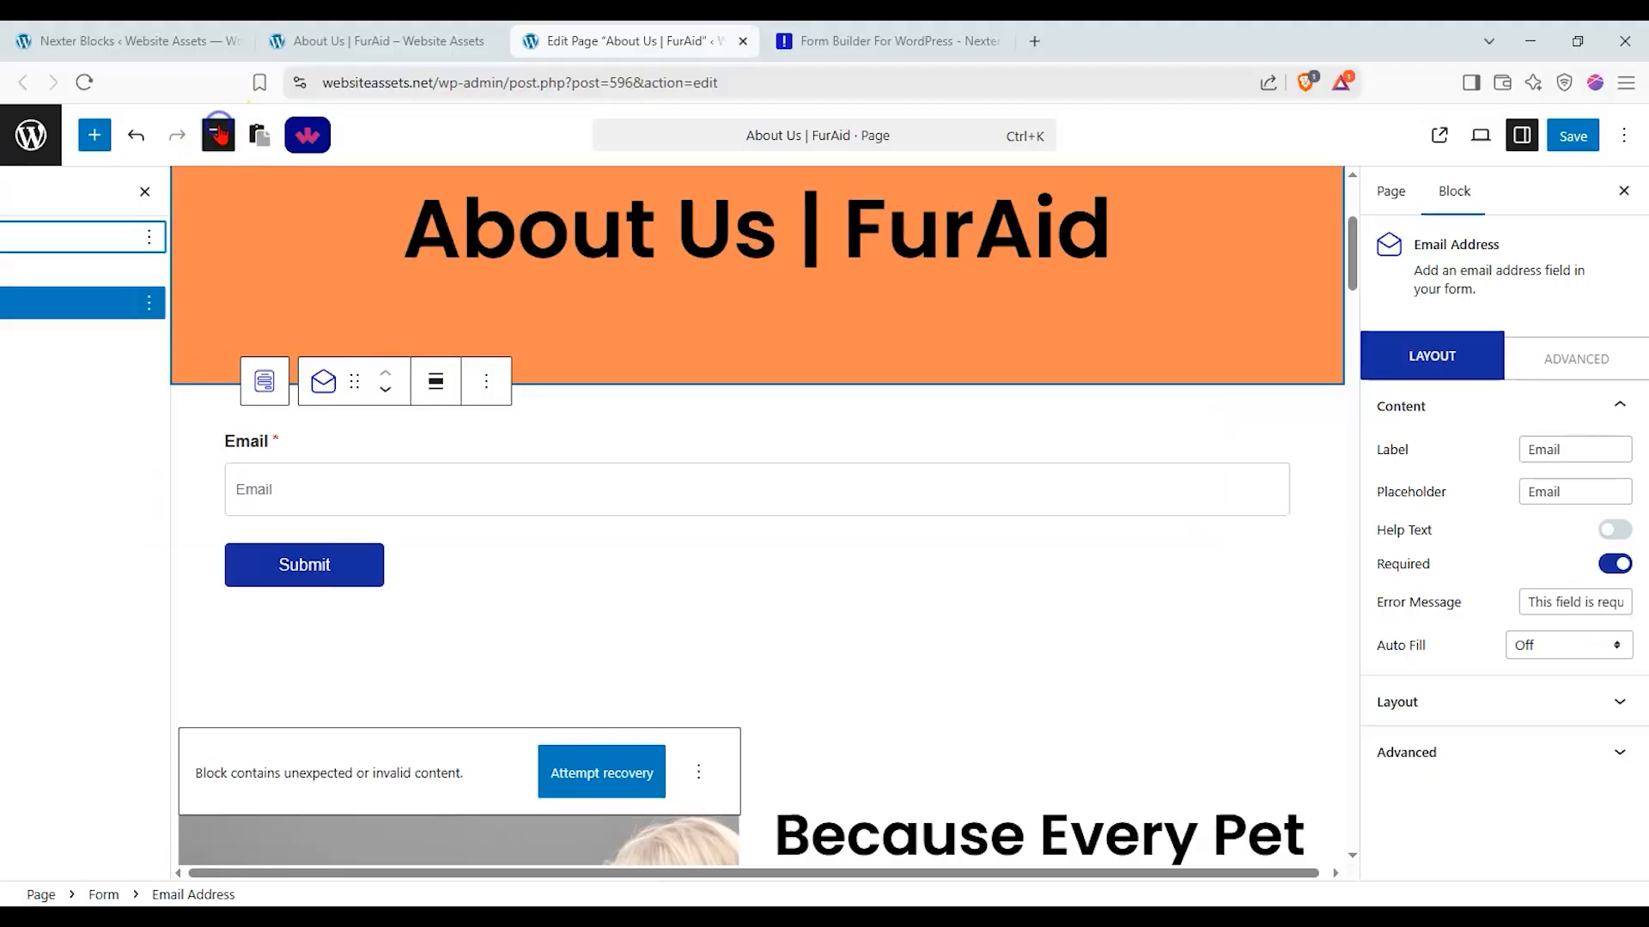
click(163, 270)
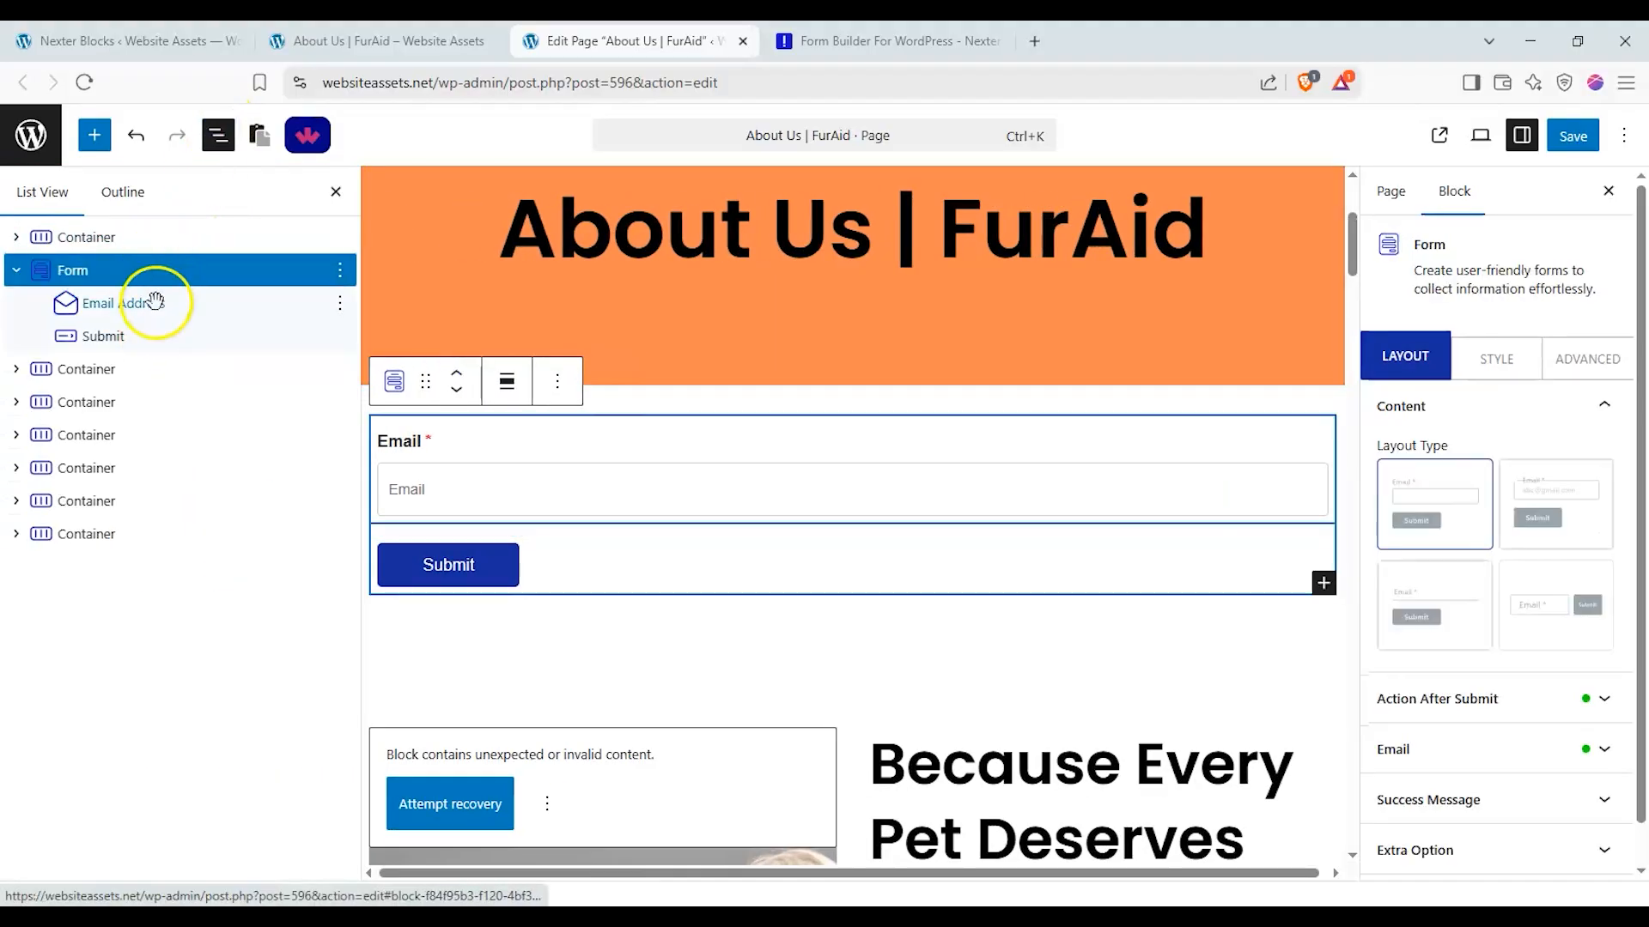
click(95, 136)
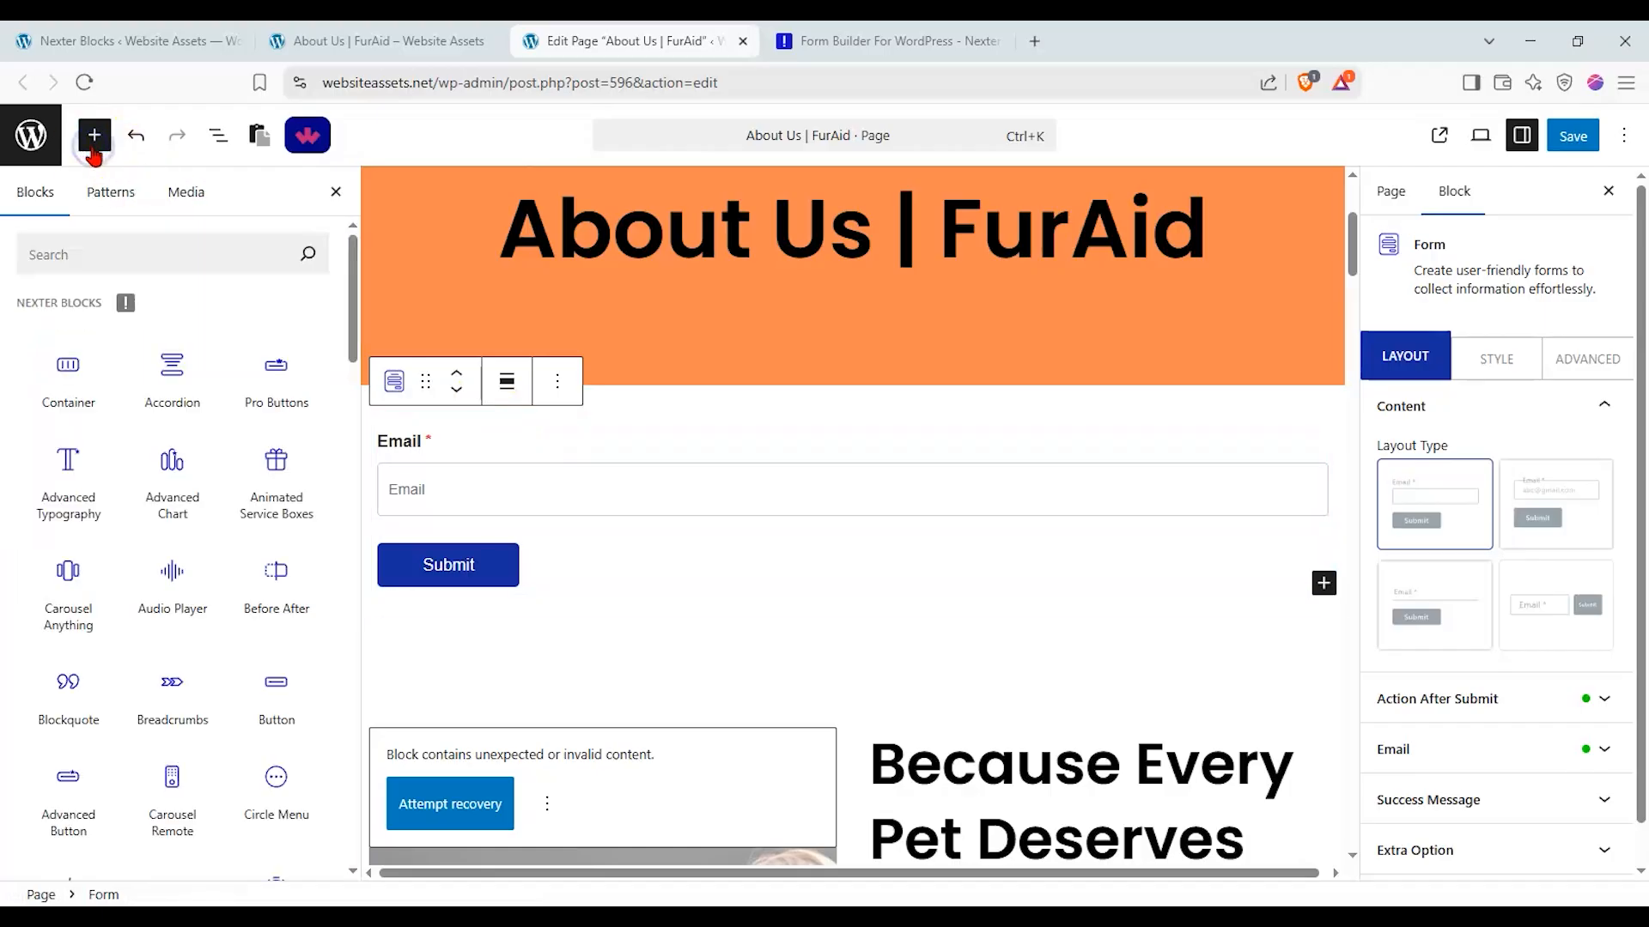
click(537, 458)
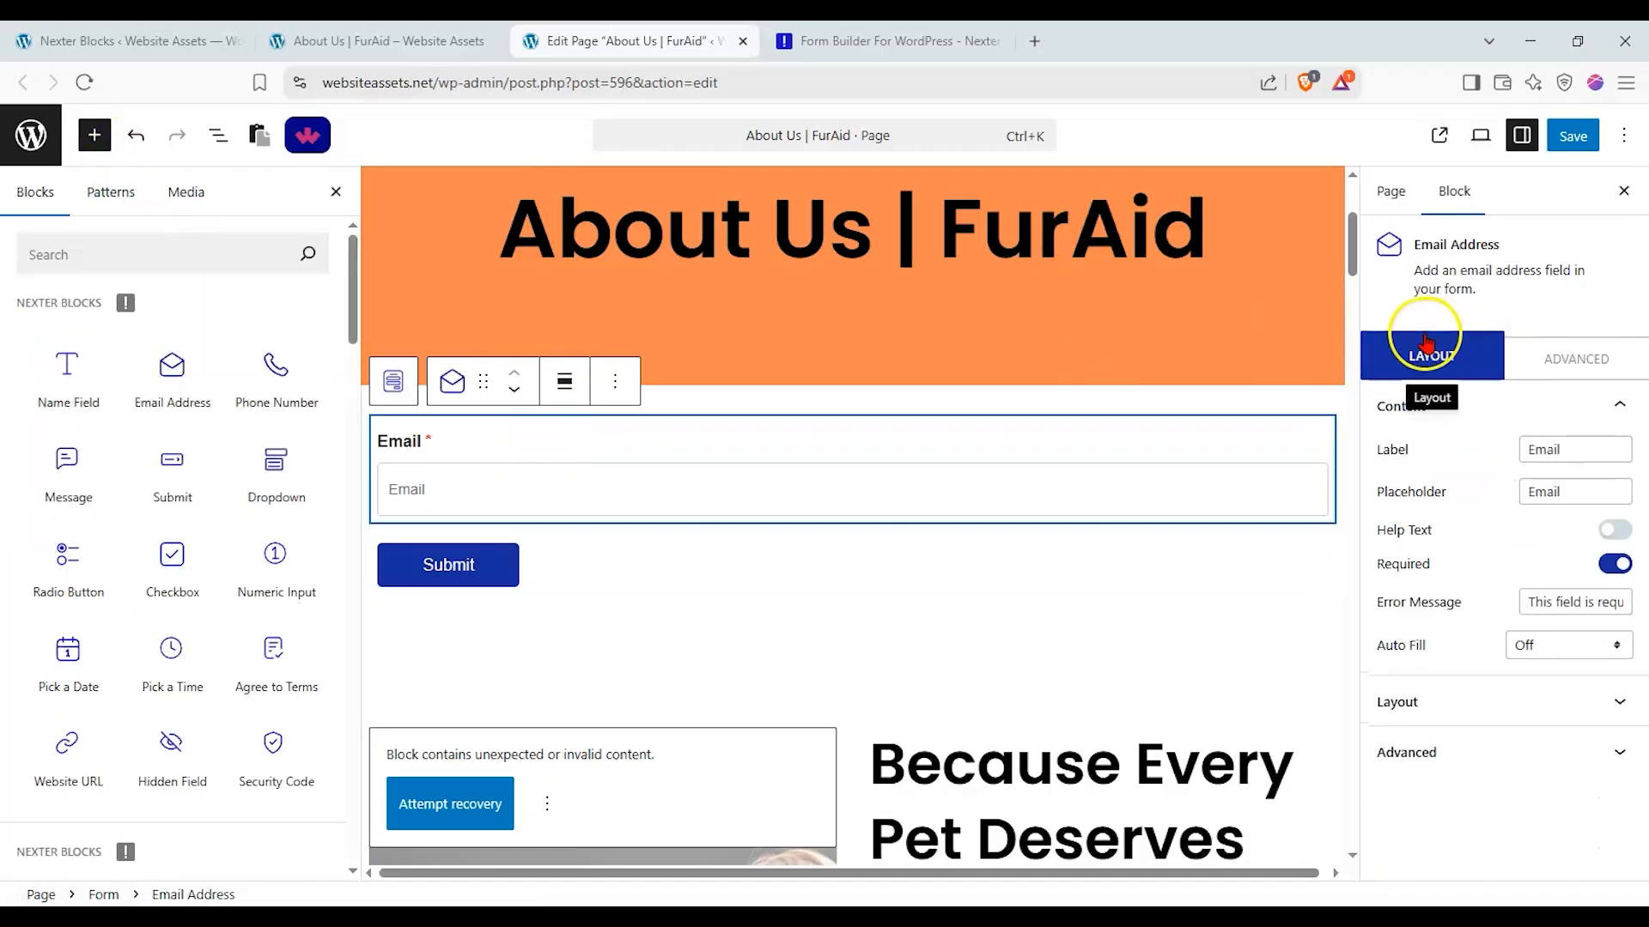
scroll(347, 329, down, 1)
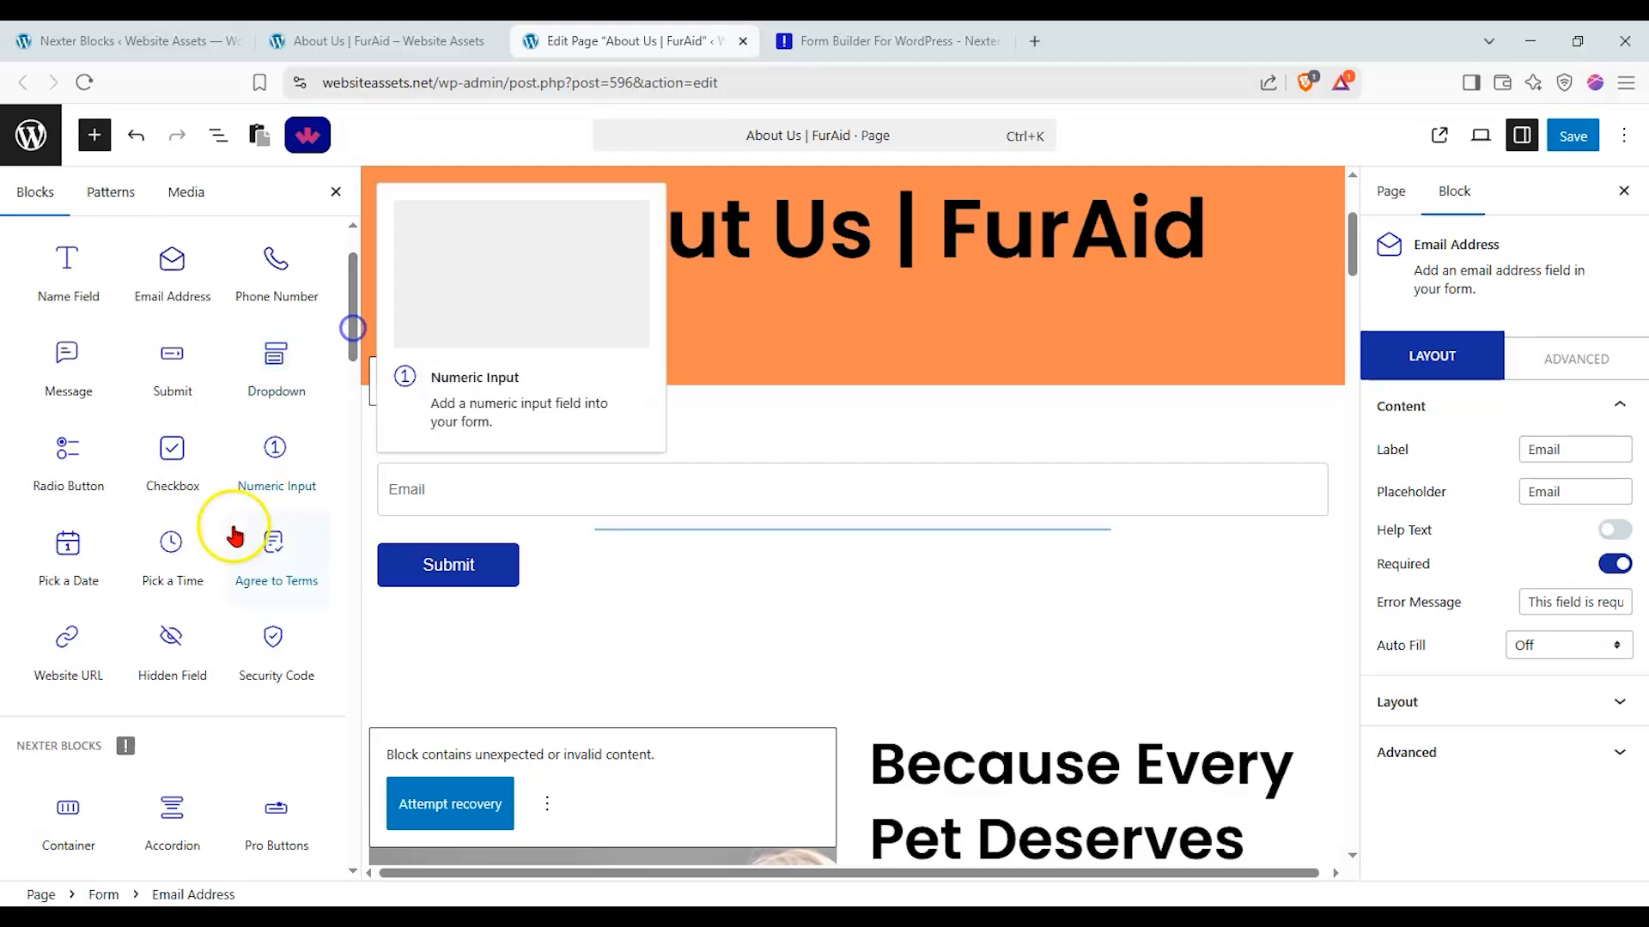
click(434, 661)
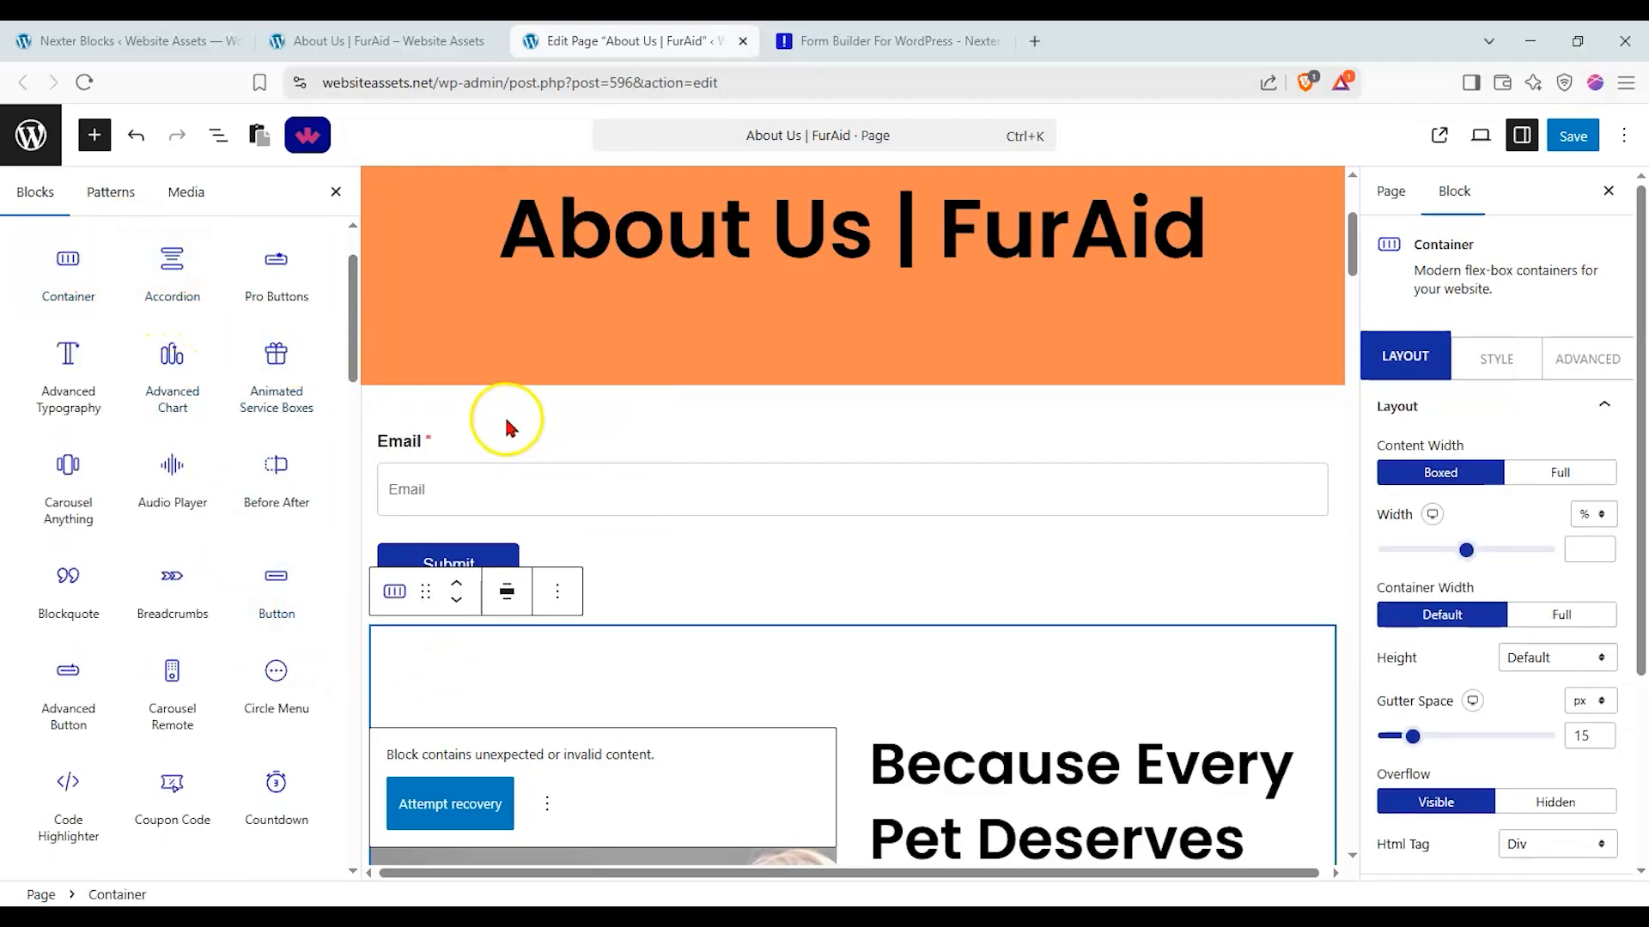
click(513, 442)
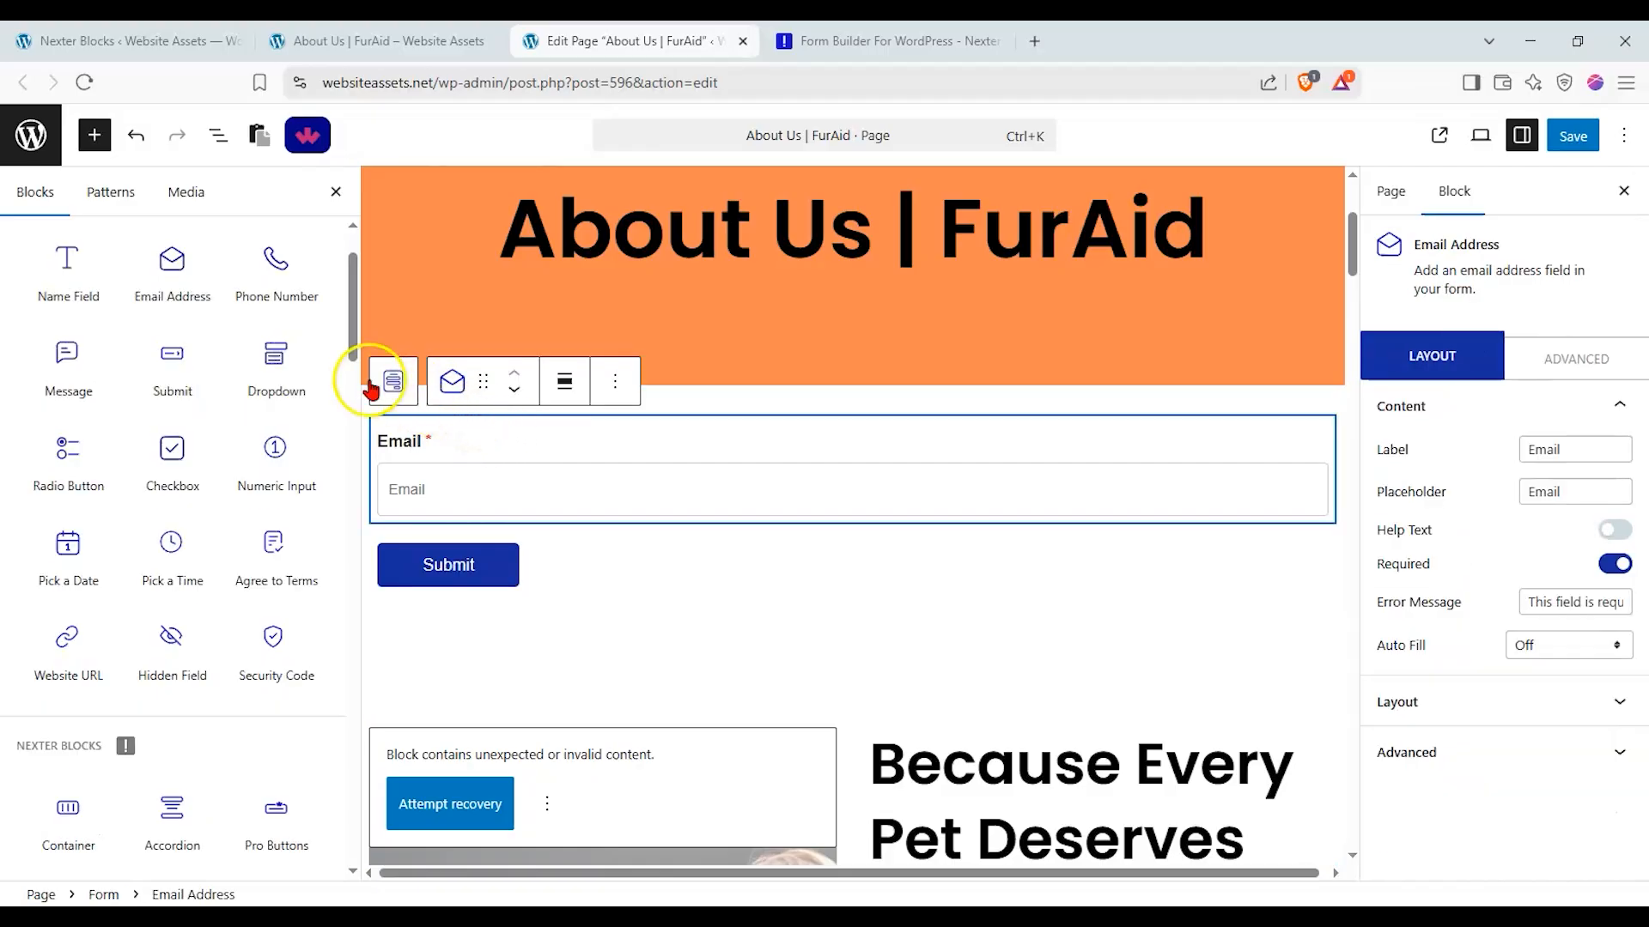
drag(350, 307, 352, 292)
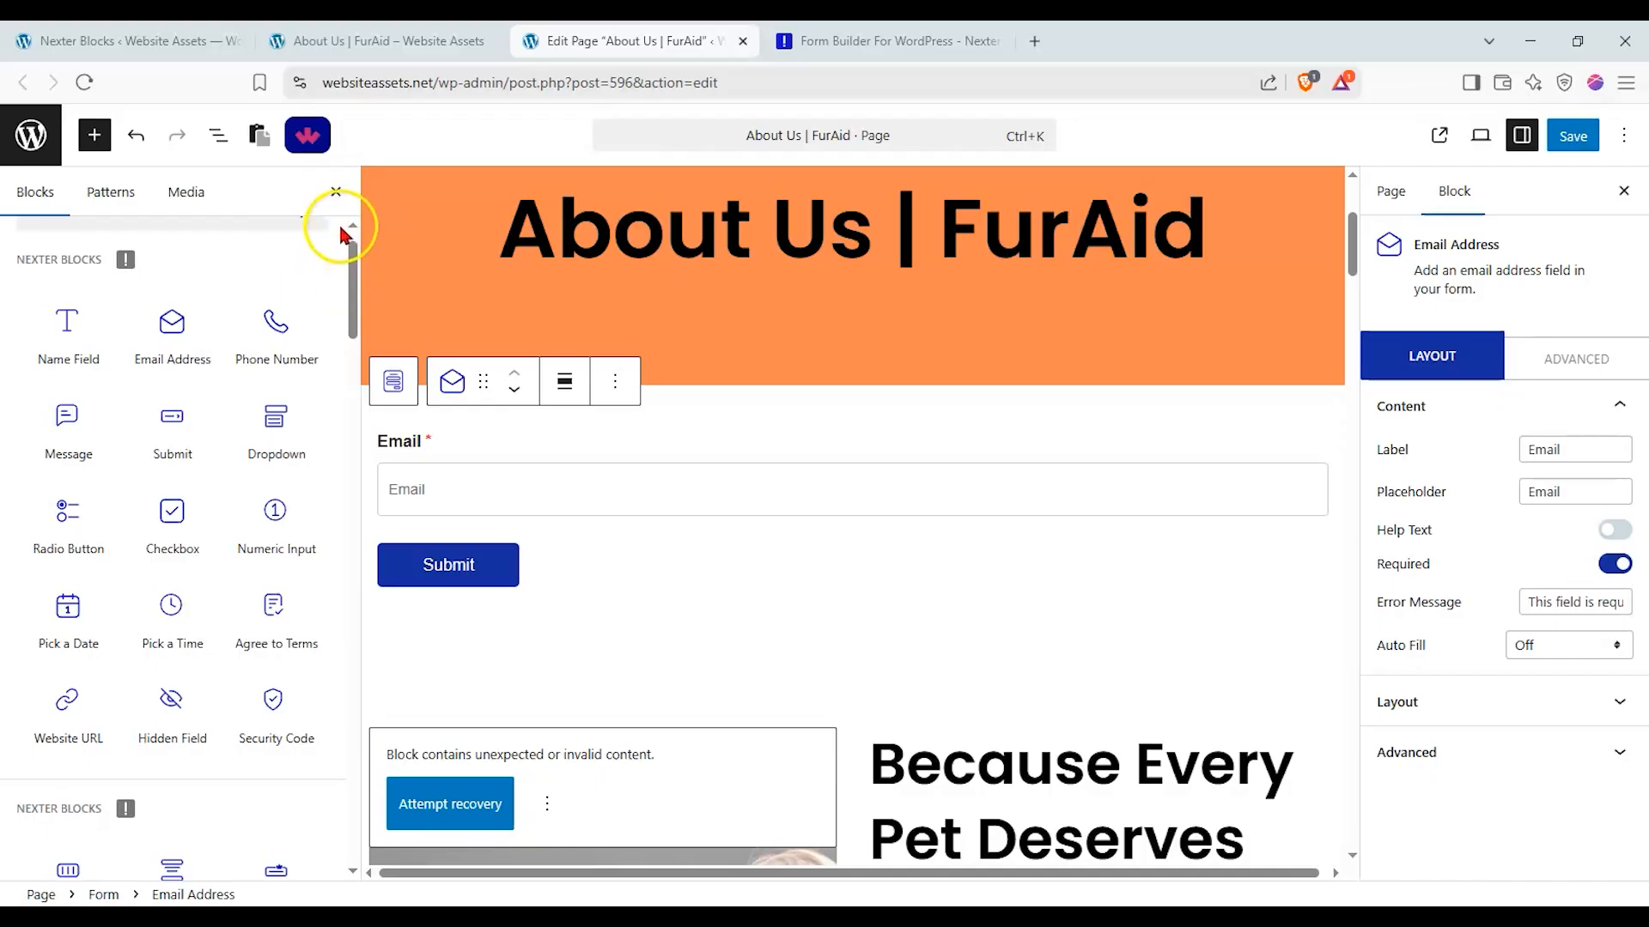
click(337, 194)
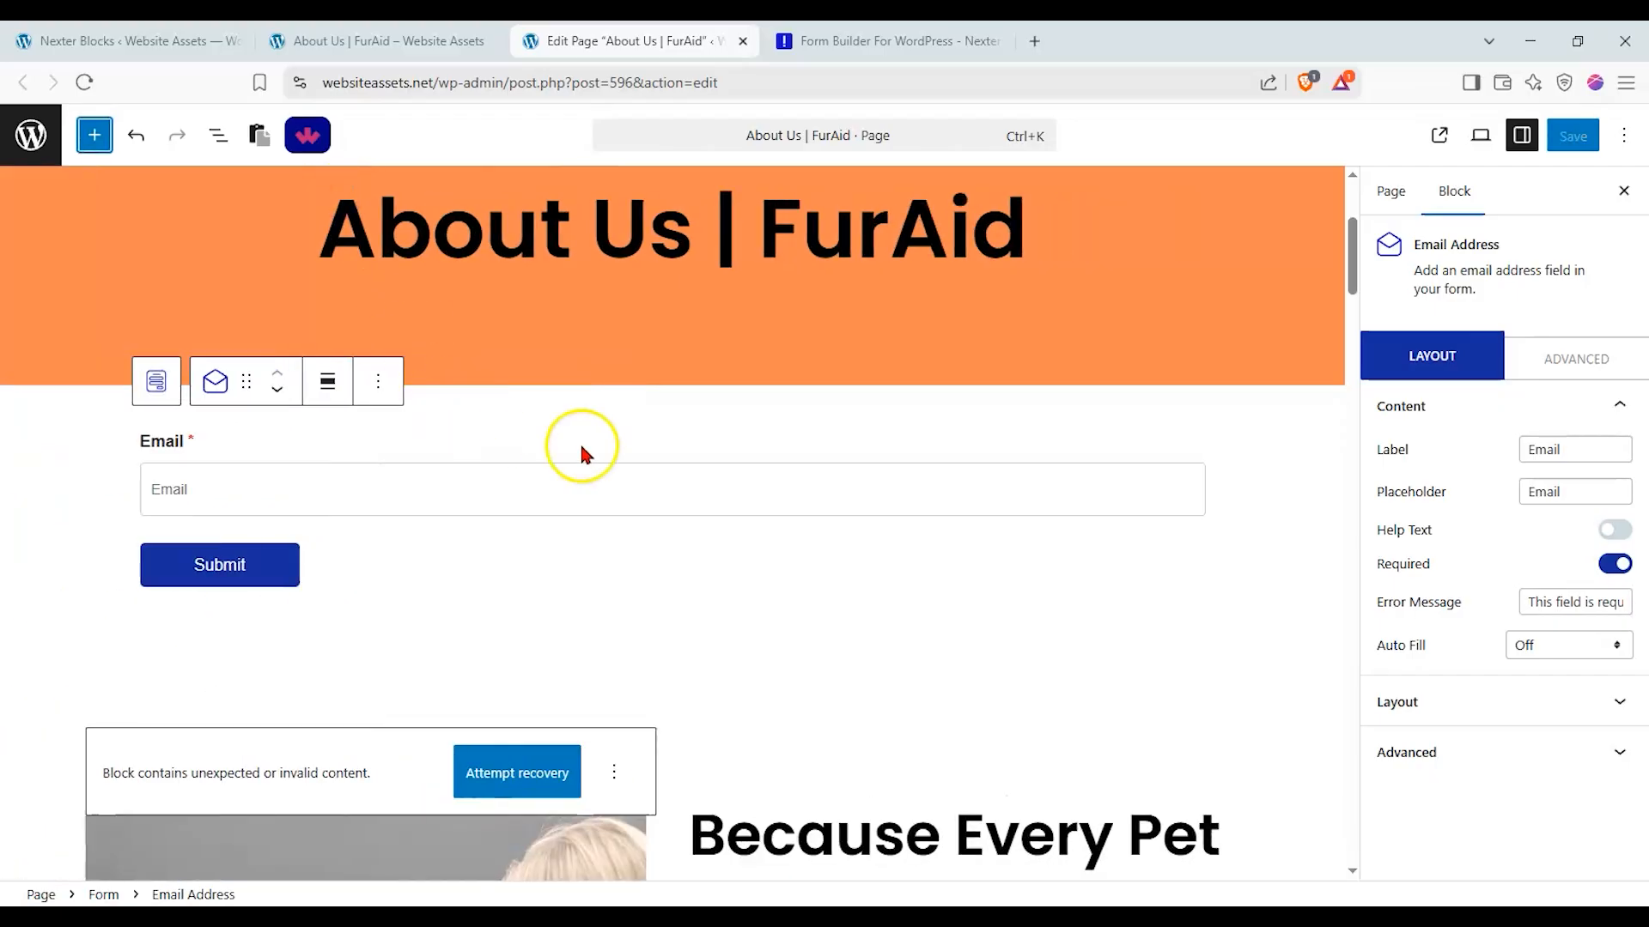
Step: Select the whole form, expand it in the block list, and set its layout type to News Style 02
click(156, 380)
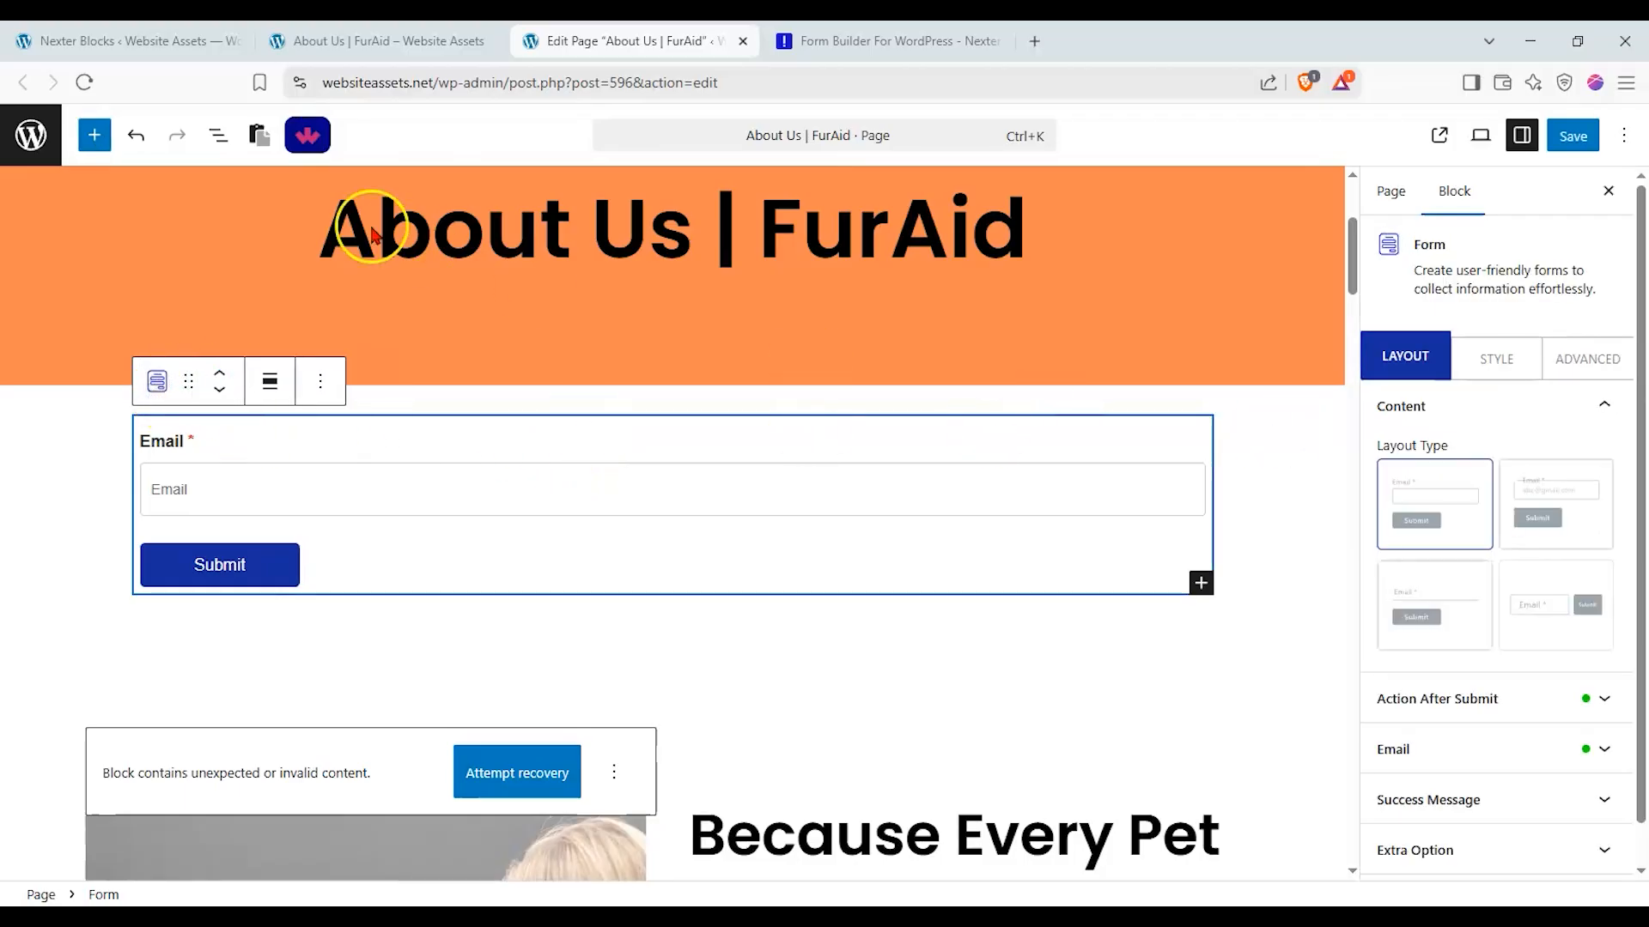
click(218, 135)
click(21, 274)
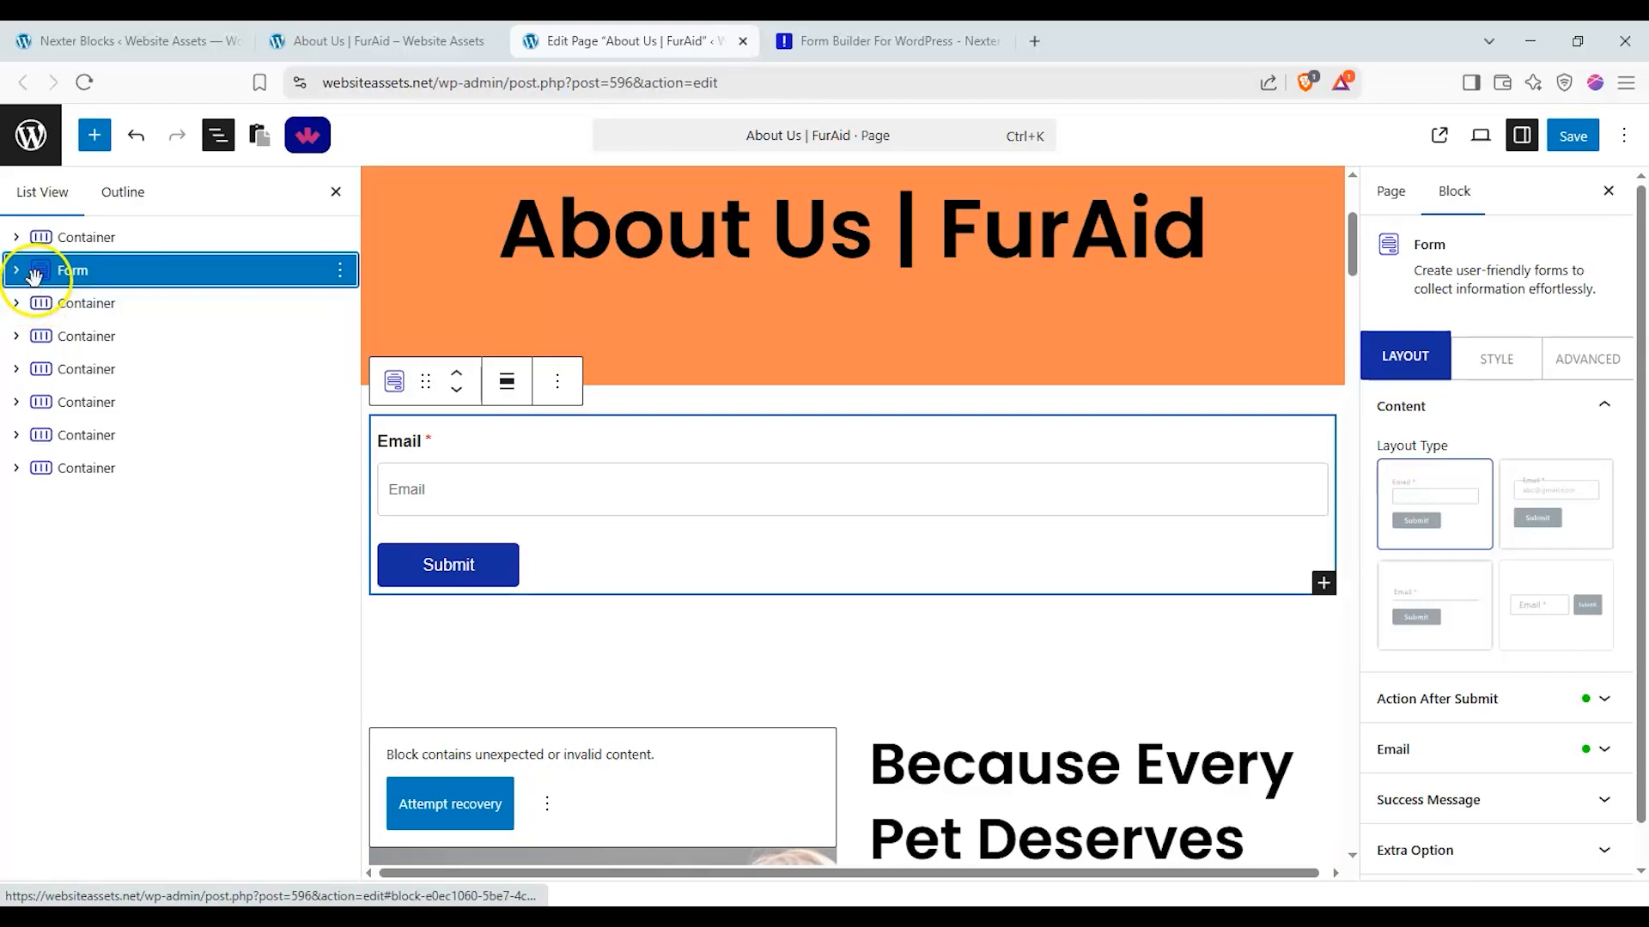
click(16, 271)
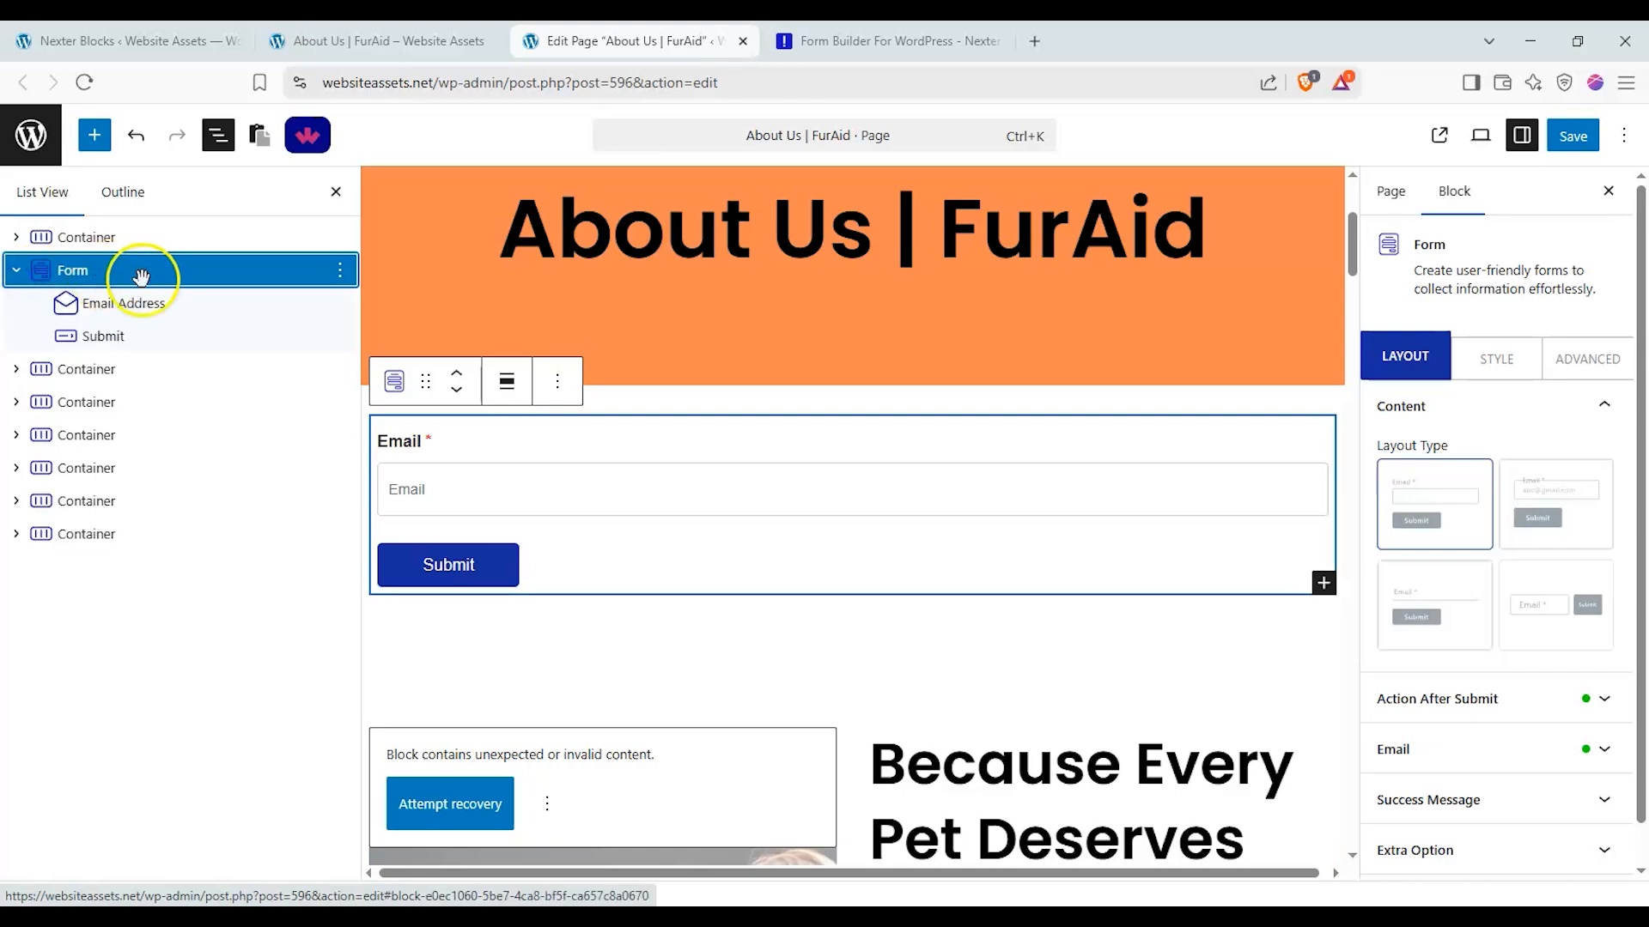
click(1533, 496)
click(1478, 592)
click(1554, 582)
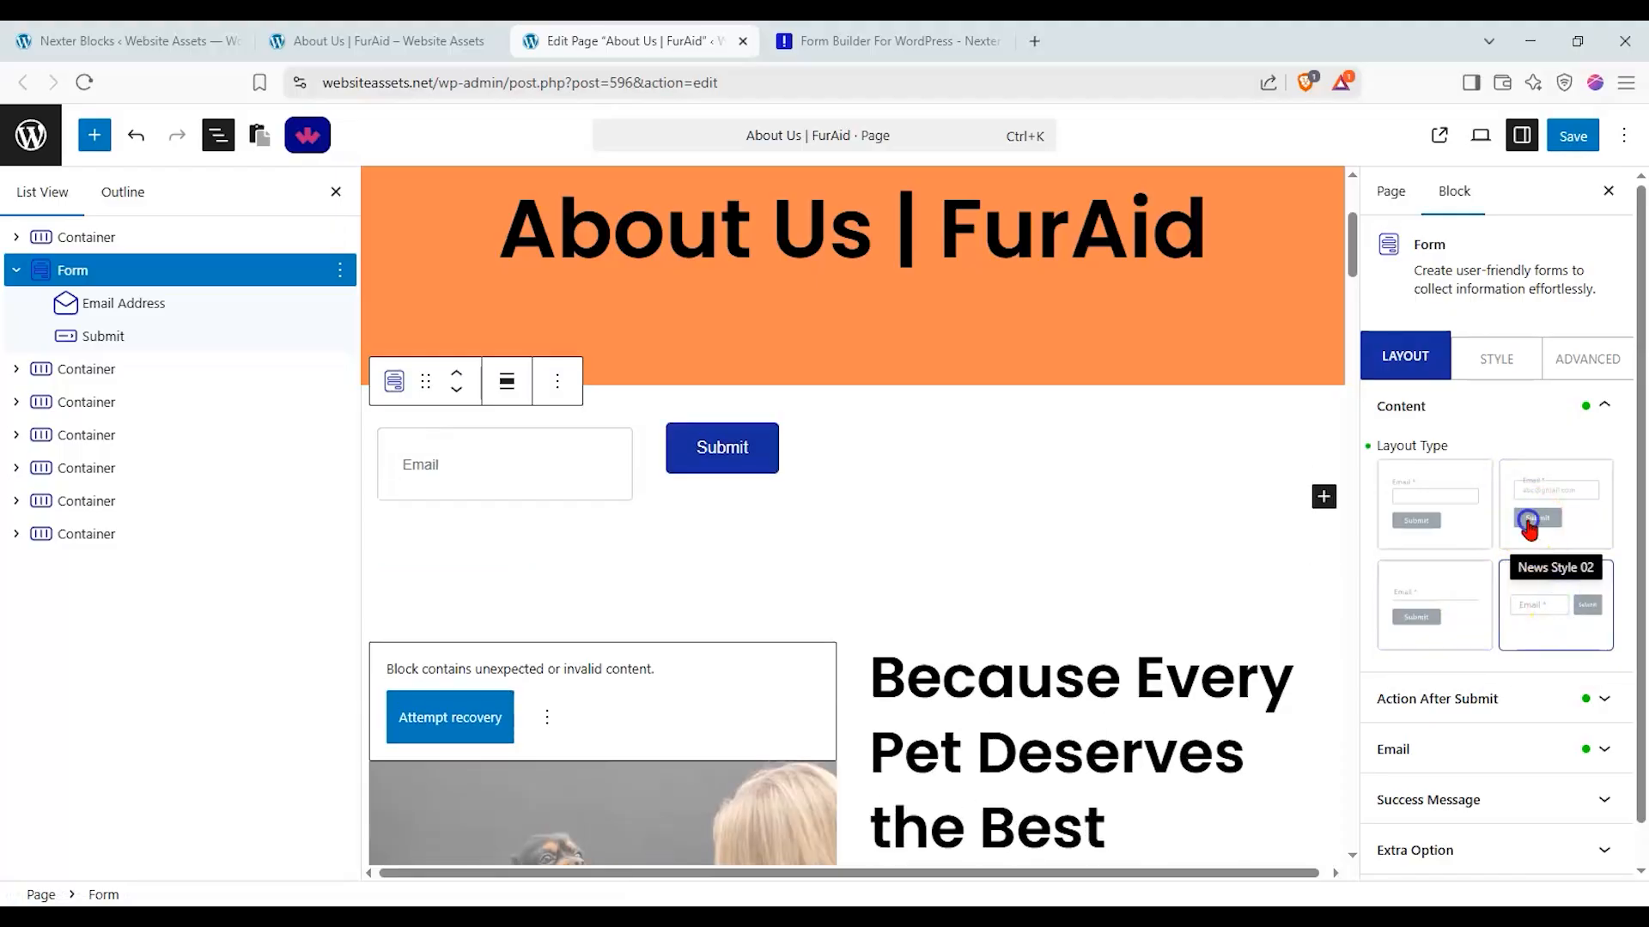
click(1527, 525)
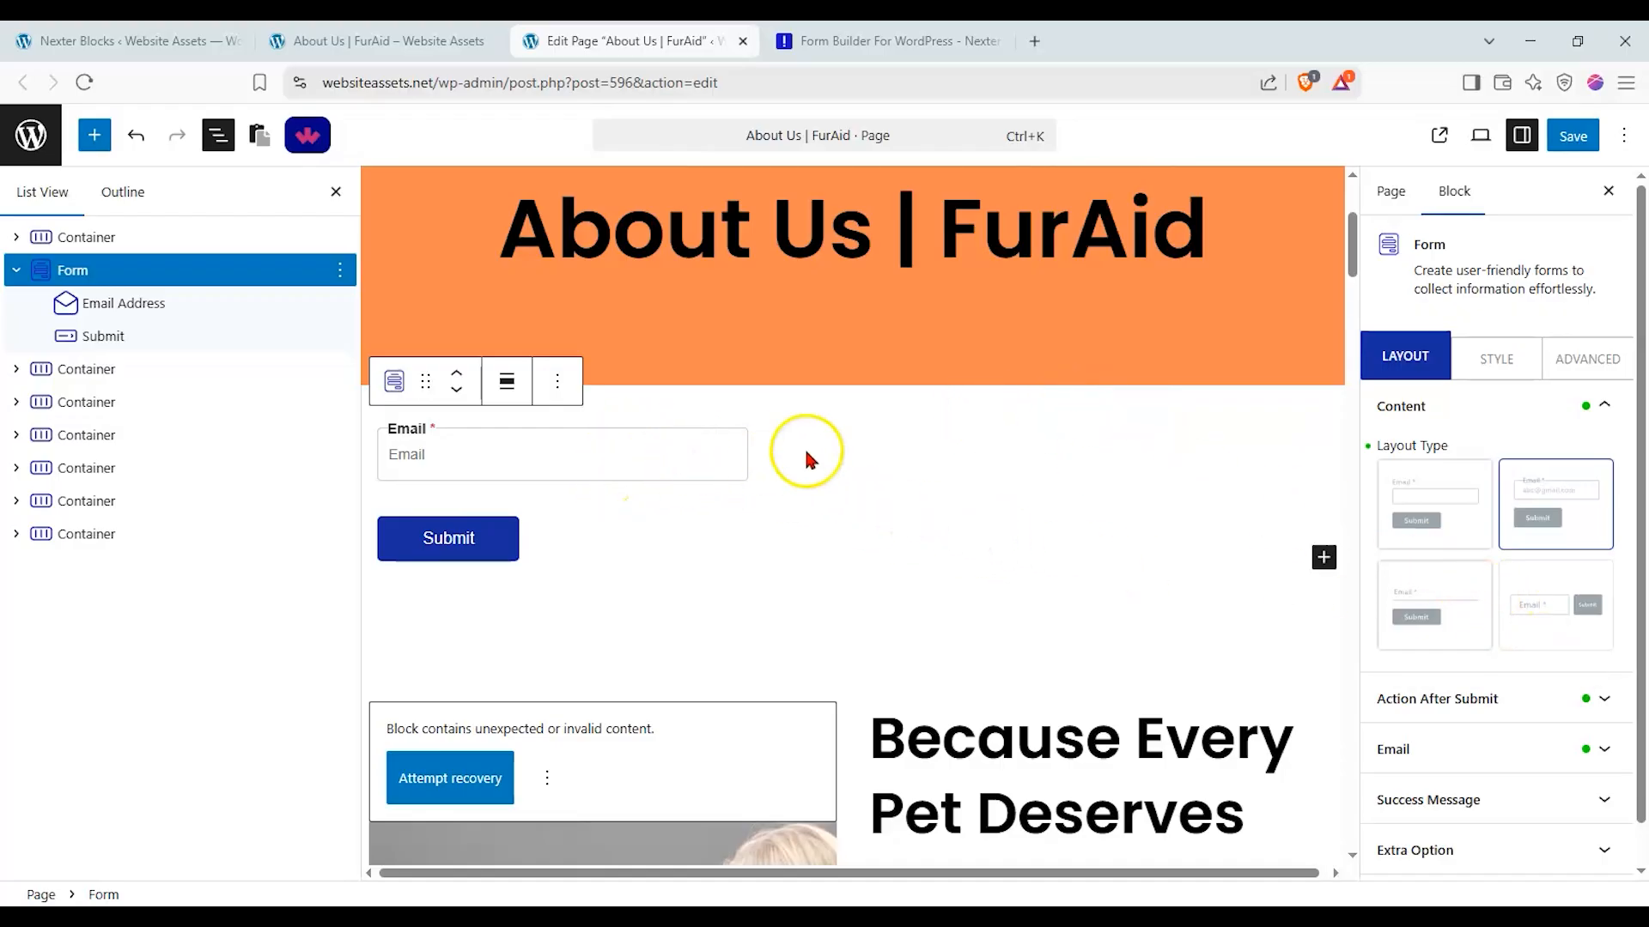
Step: Give the newsletter form's field label a fully transparent background color
click(1475, 359)
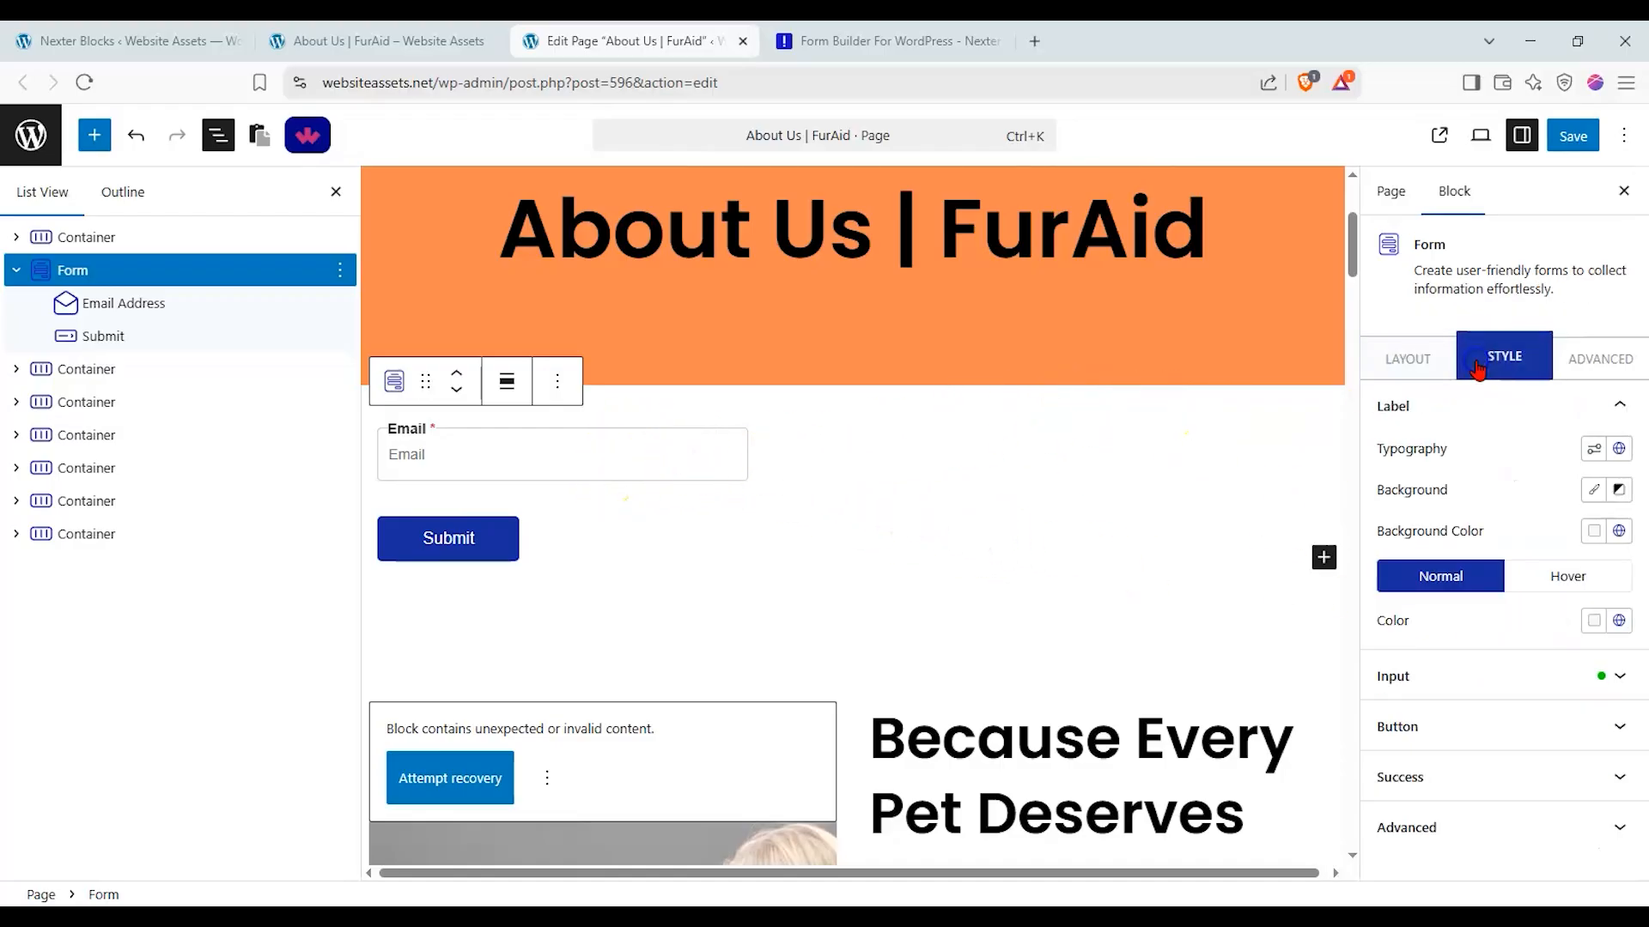
click(1597, 529)
drag(1535, 171, 1361, 339)
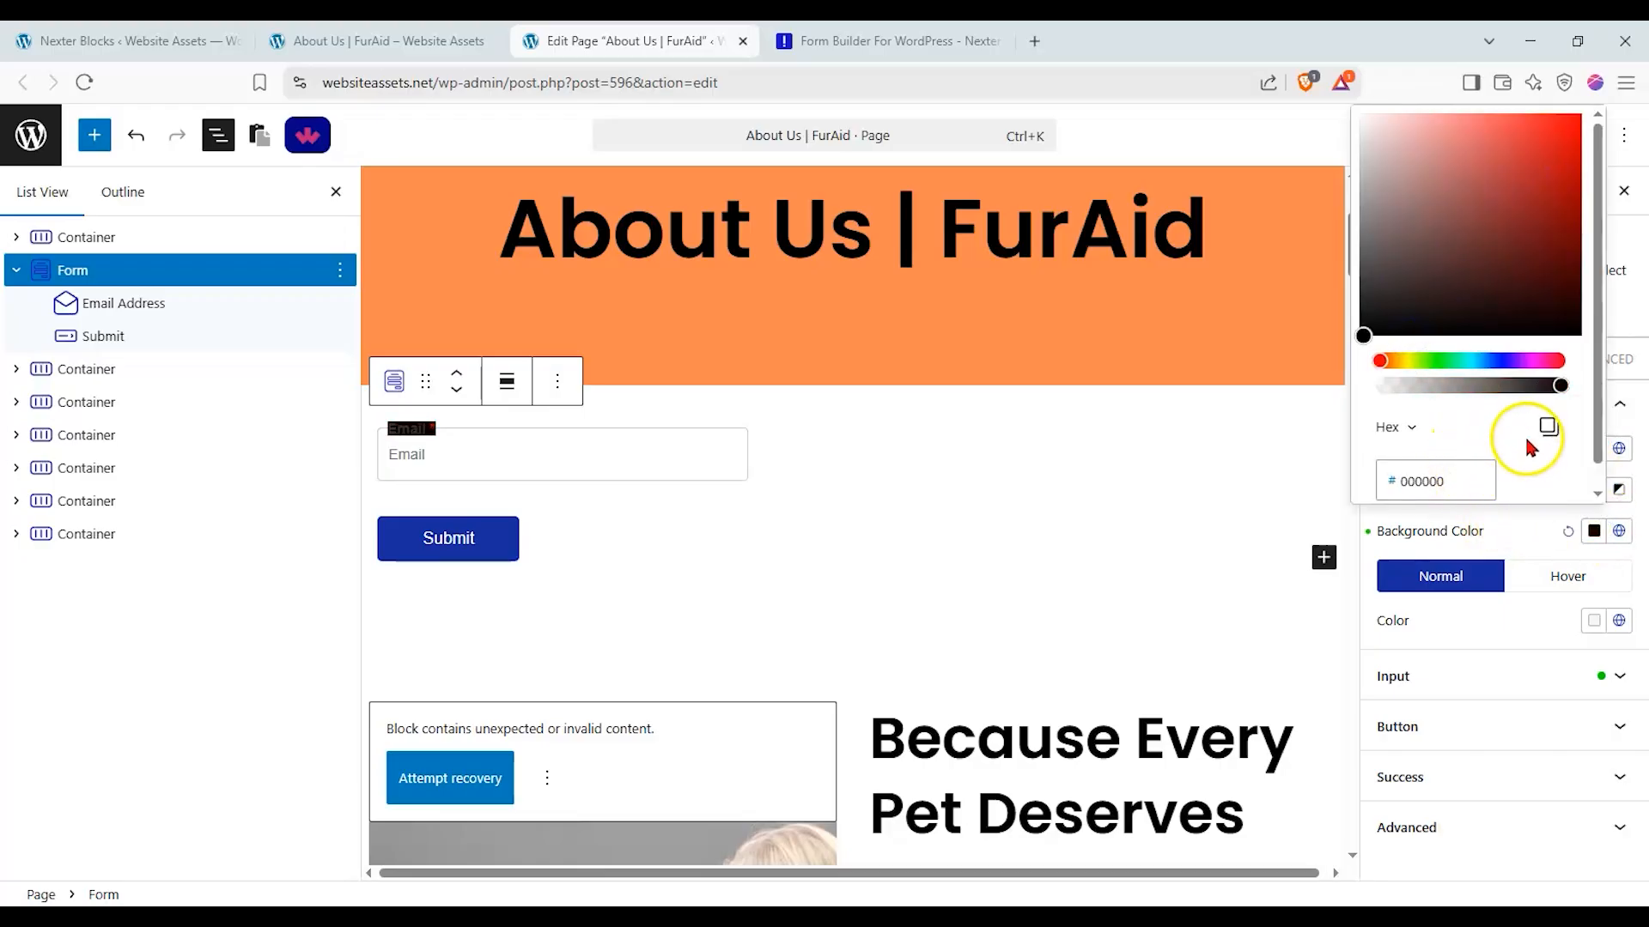
drag(1521, 384, 1119, 418)
click(1517, 523)
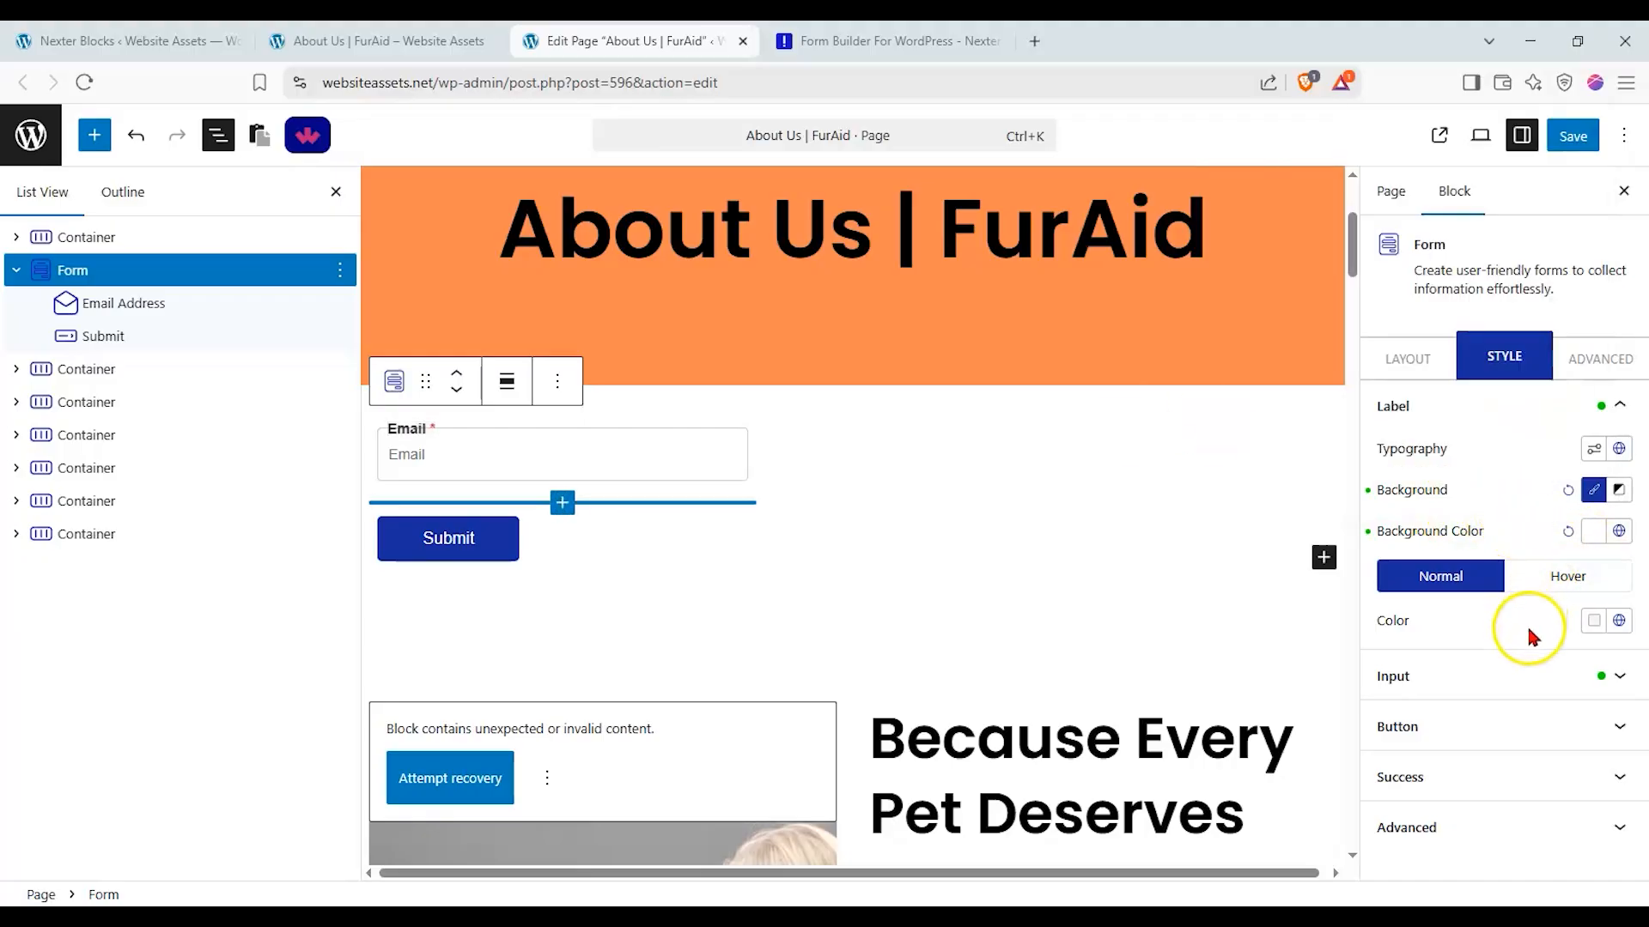
Step: Set the form label's typography to the Alegreya font family
click(1593, 454)
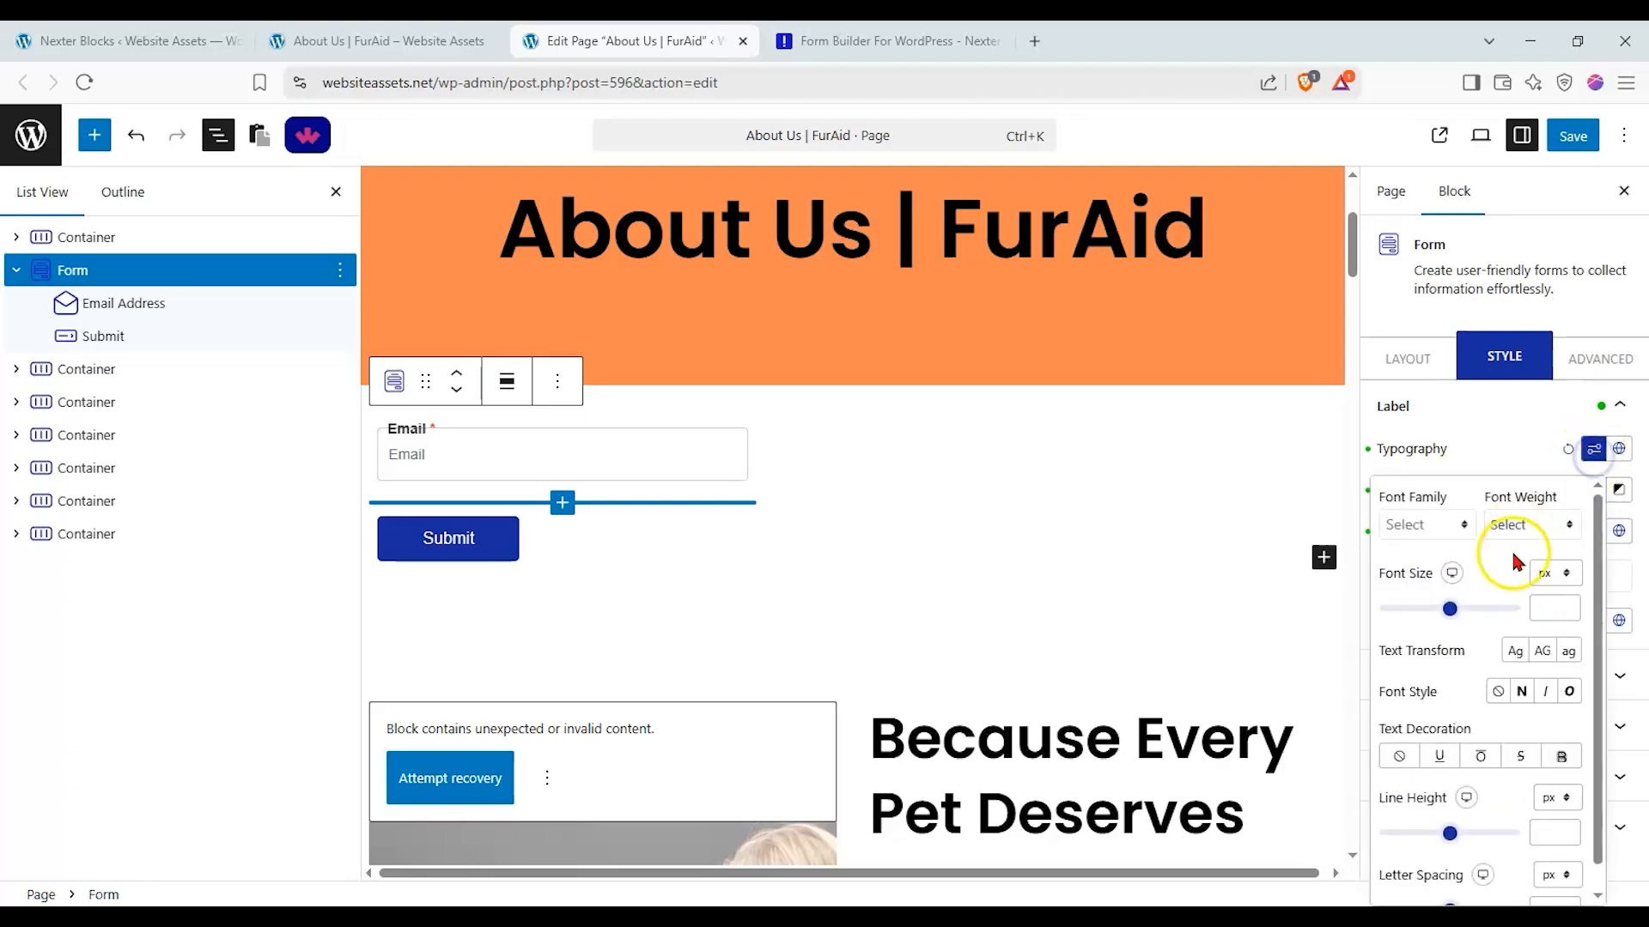
click(1437, 526)
text(t)
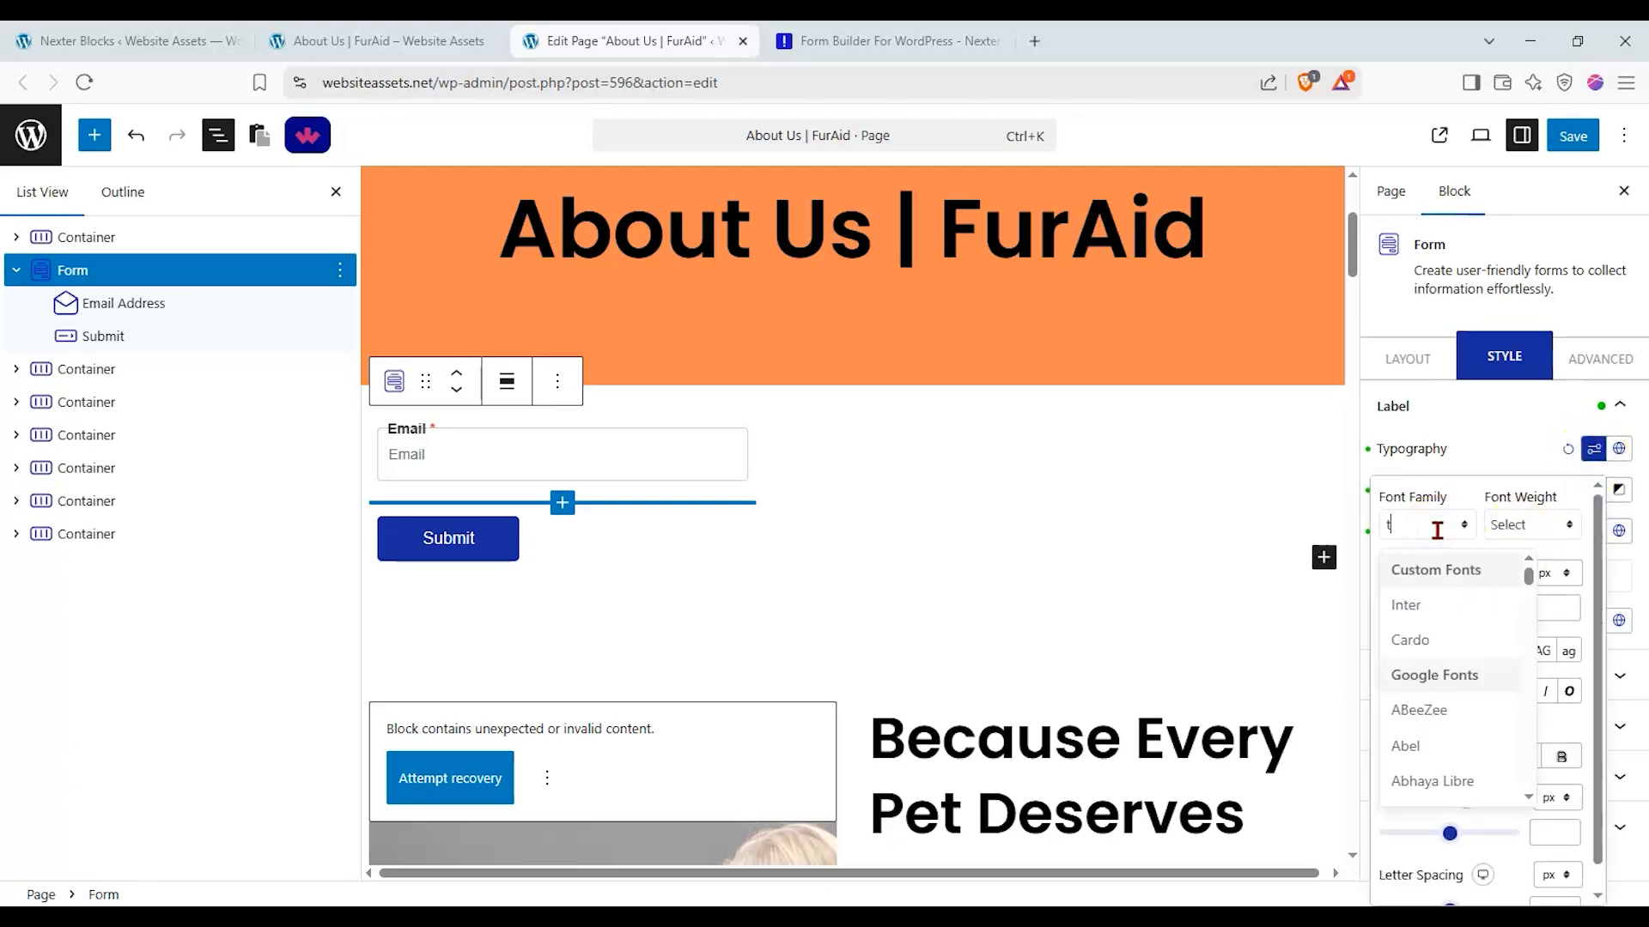
text(im)
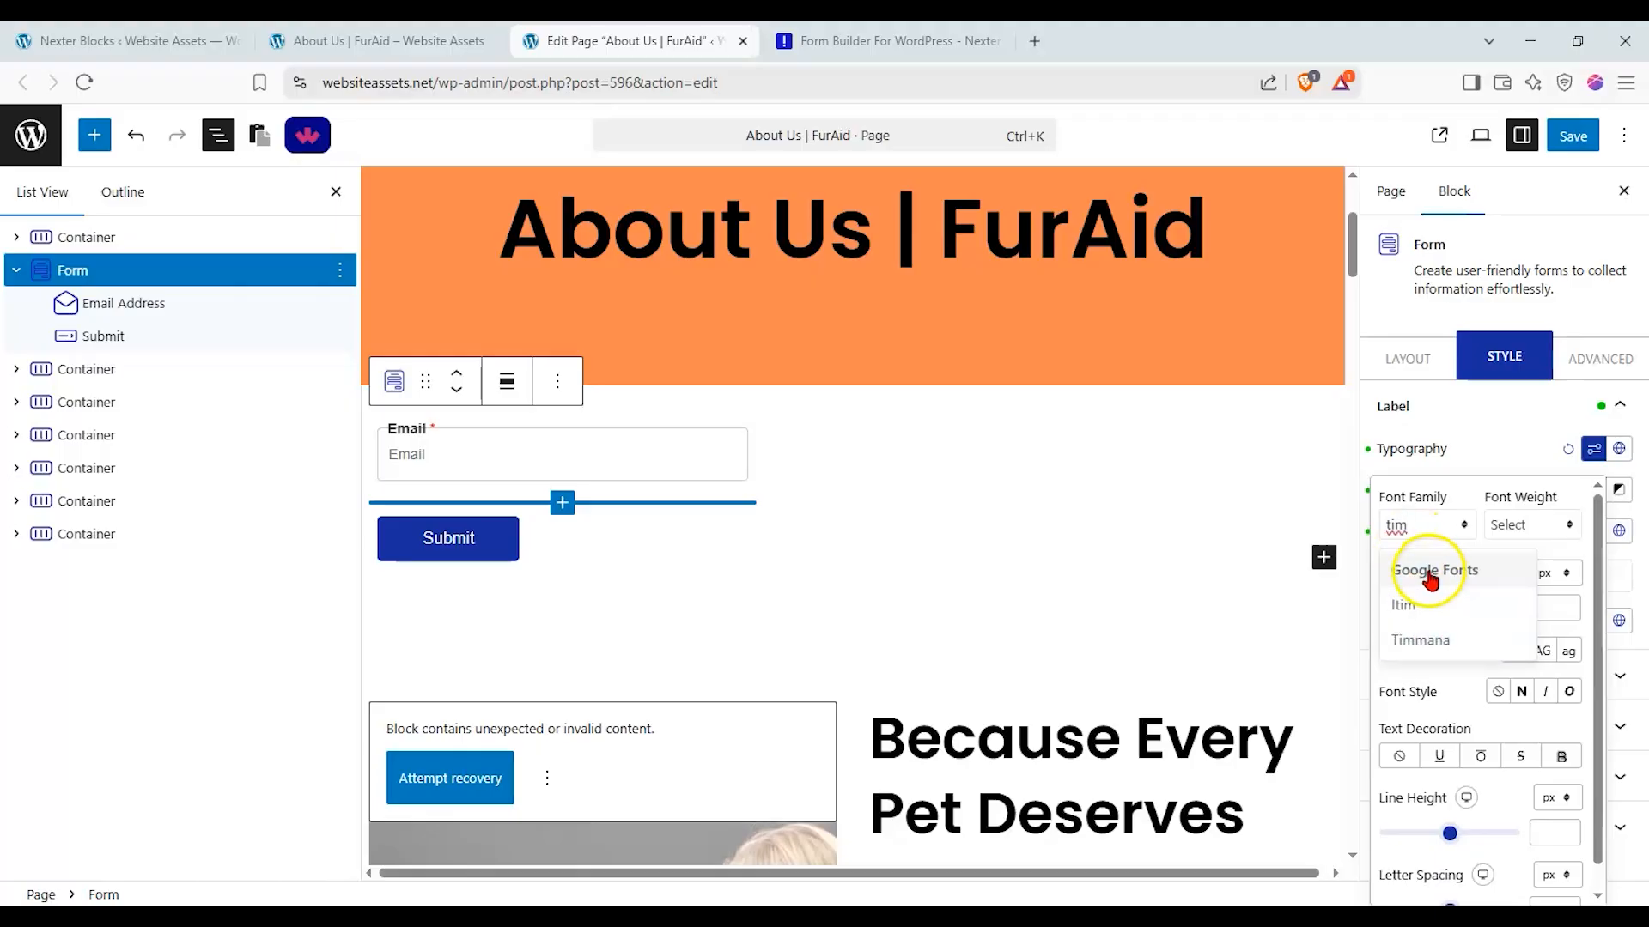
key(BackSpace)
key(BackSpace)
key(BackSpace)
scroll(1430, 579, down, 3)
click(1451, 664)
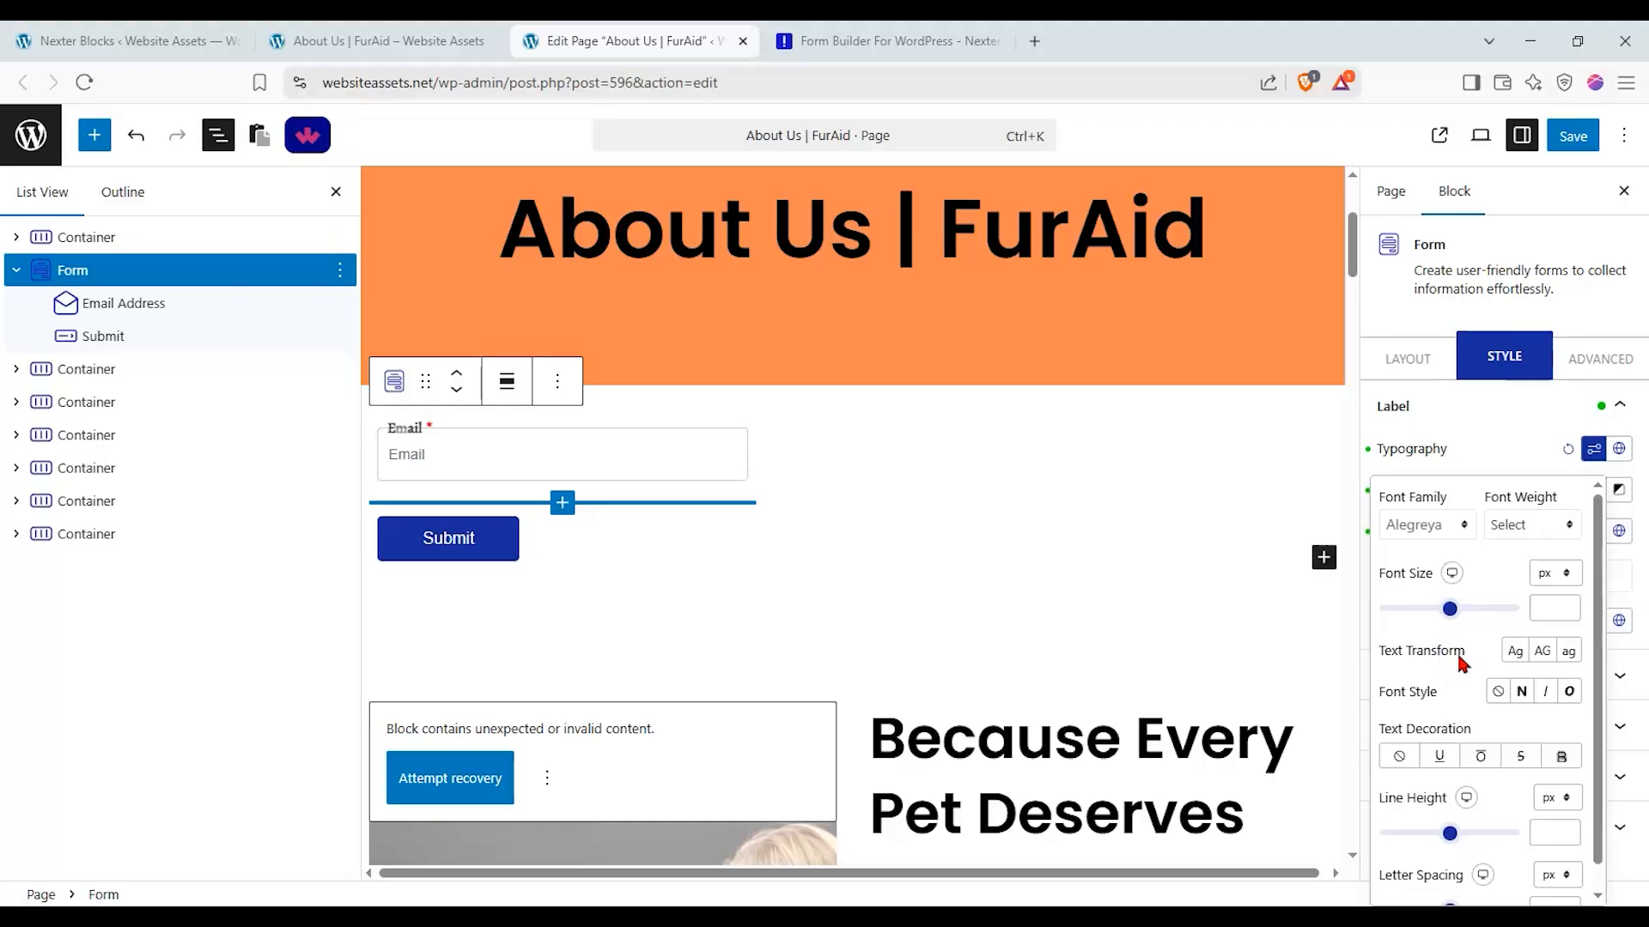
click(1496, 436)
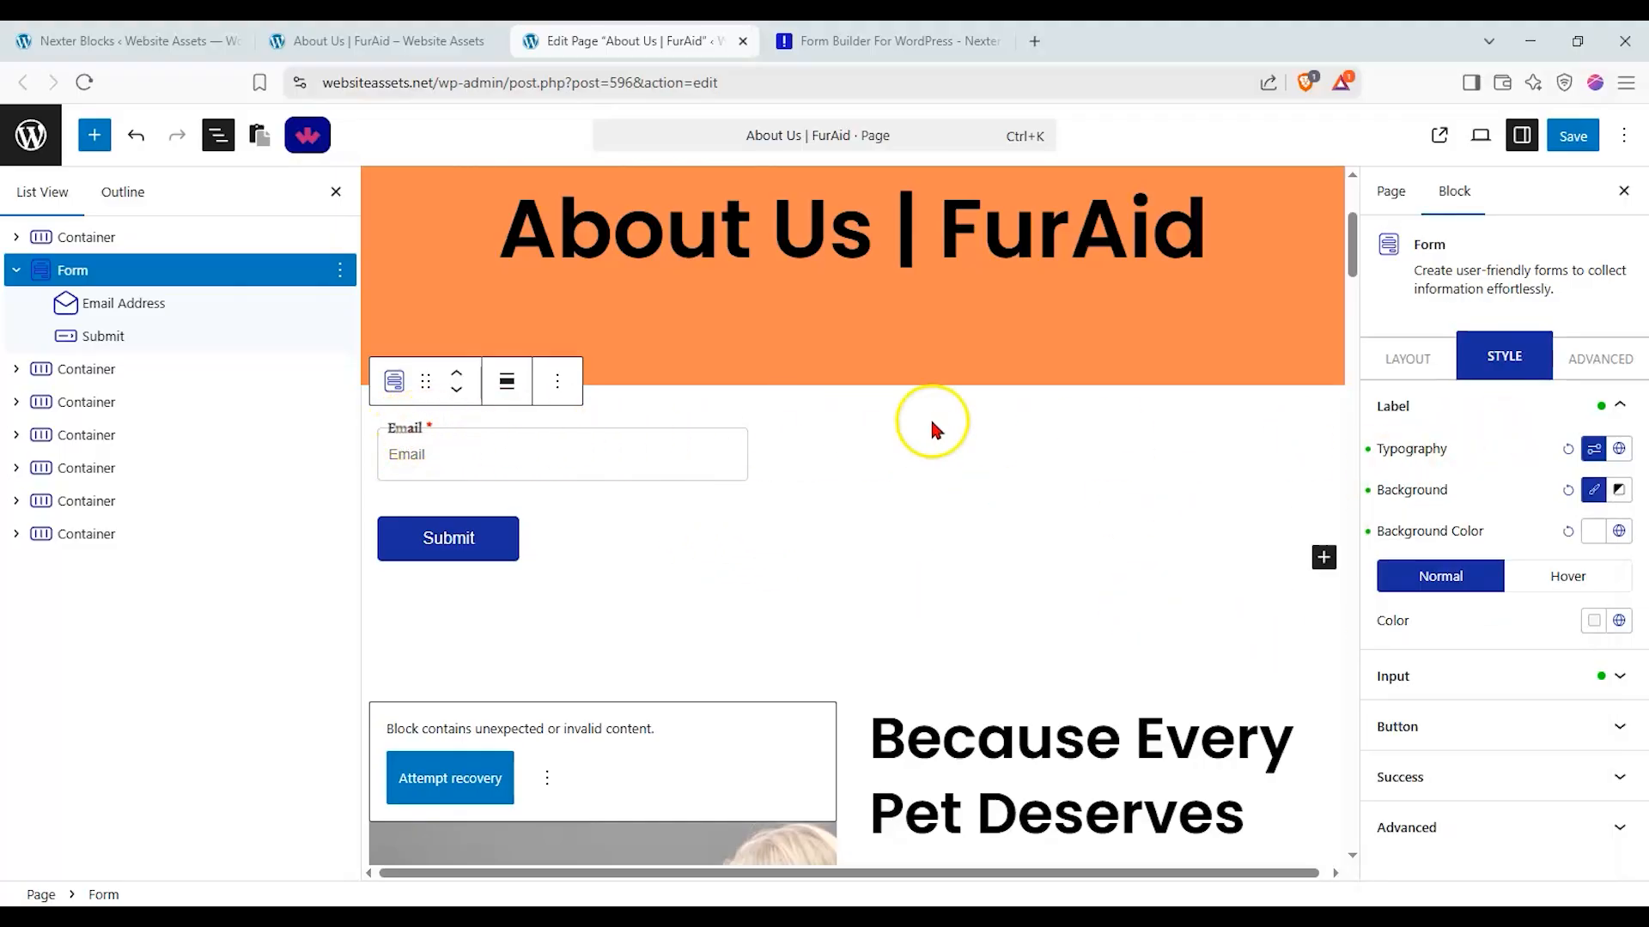
Step: Examine the form's email notification settings, including the recipient, subject, sender and error message fields
click(1438, 379)
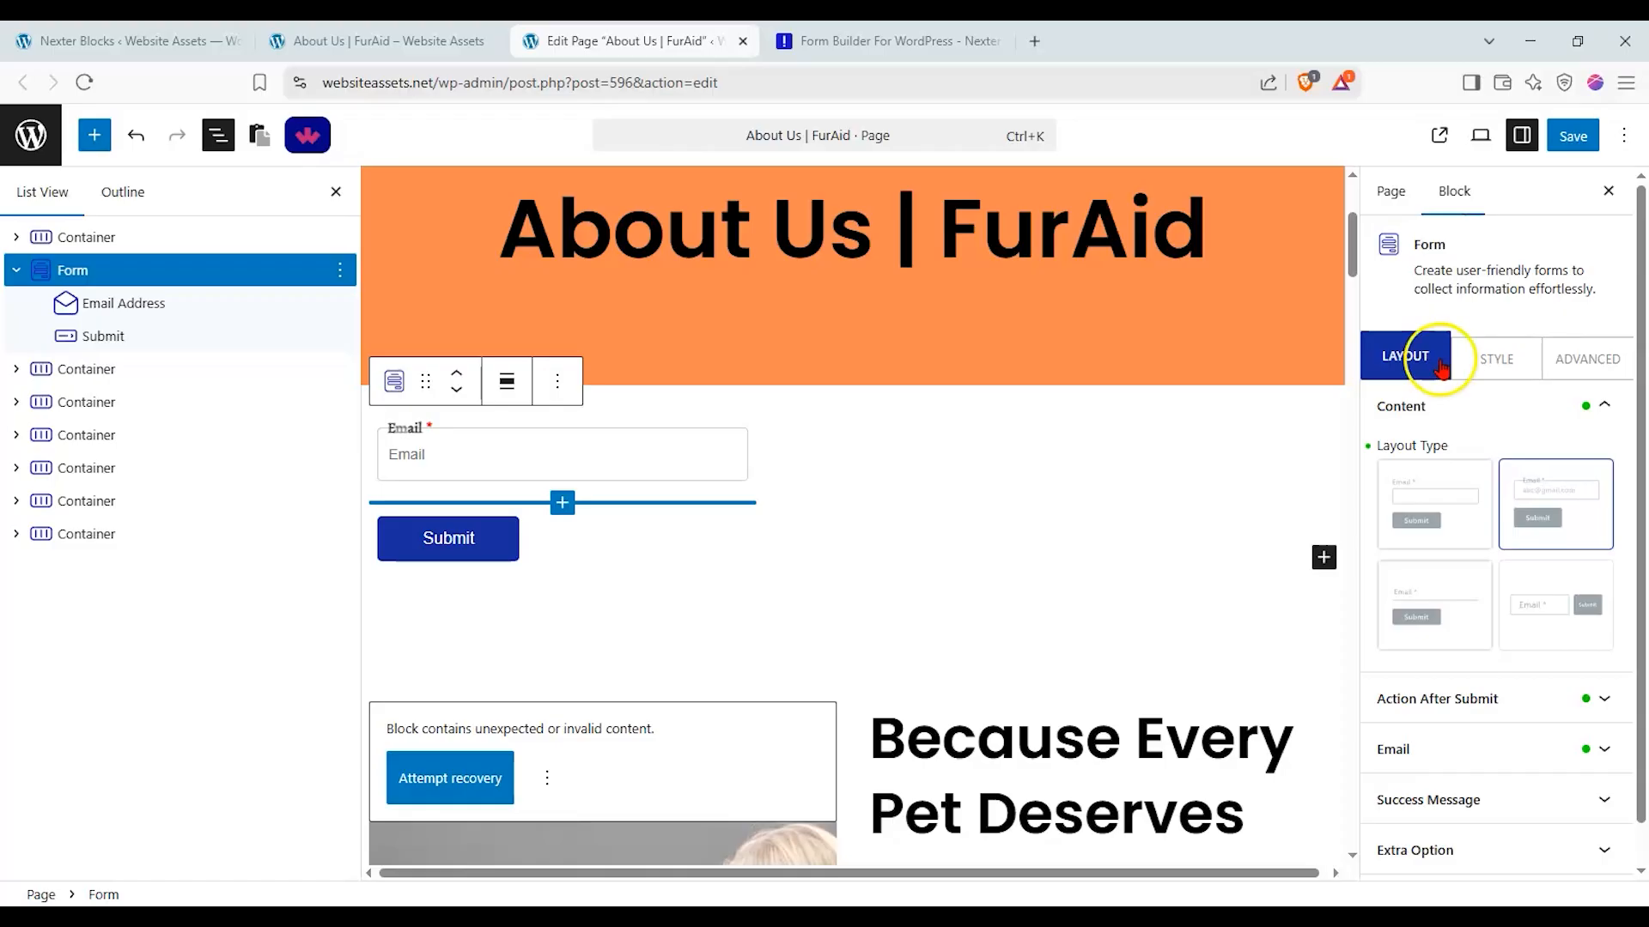
click(1458, 413)
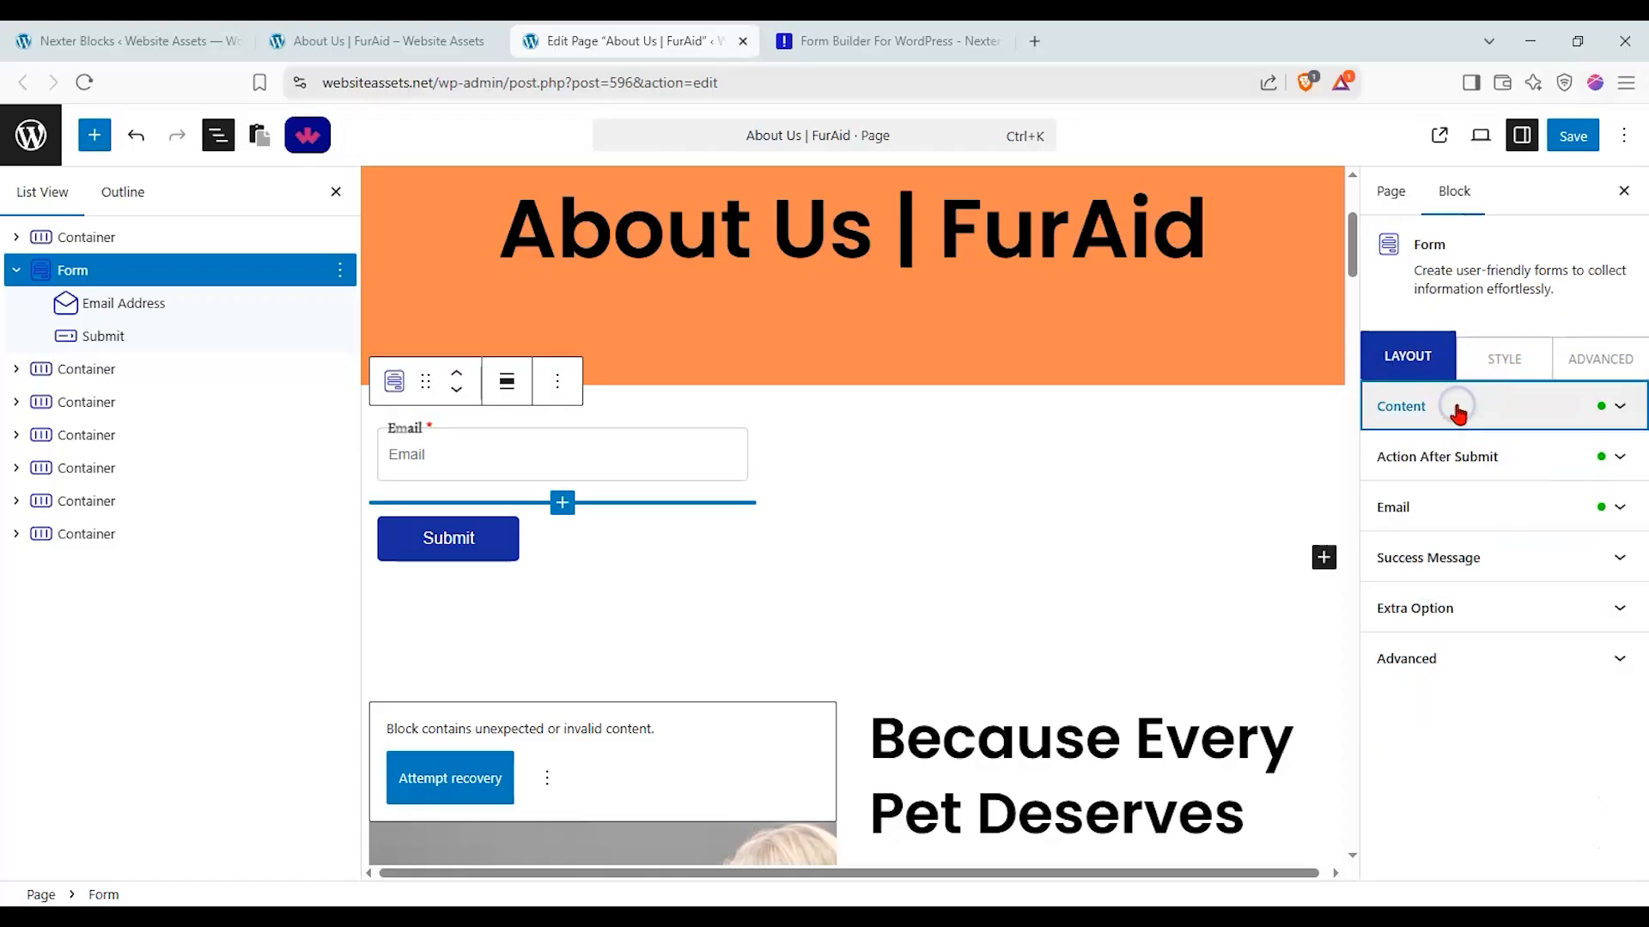
click(1516, 459)
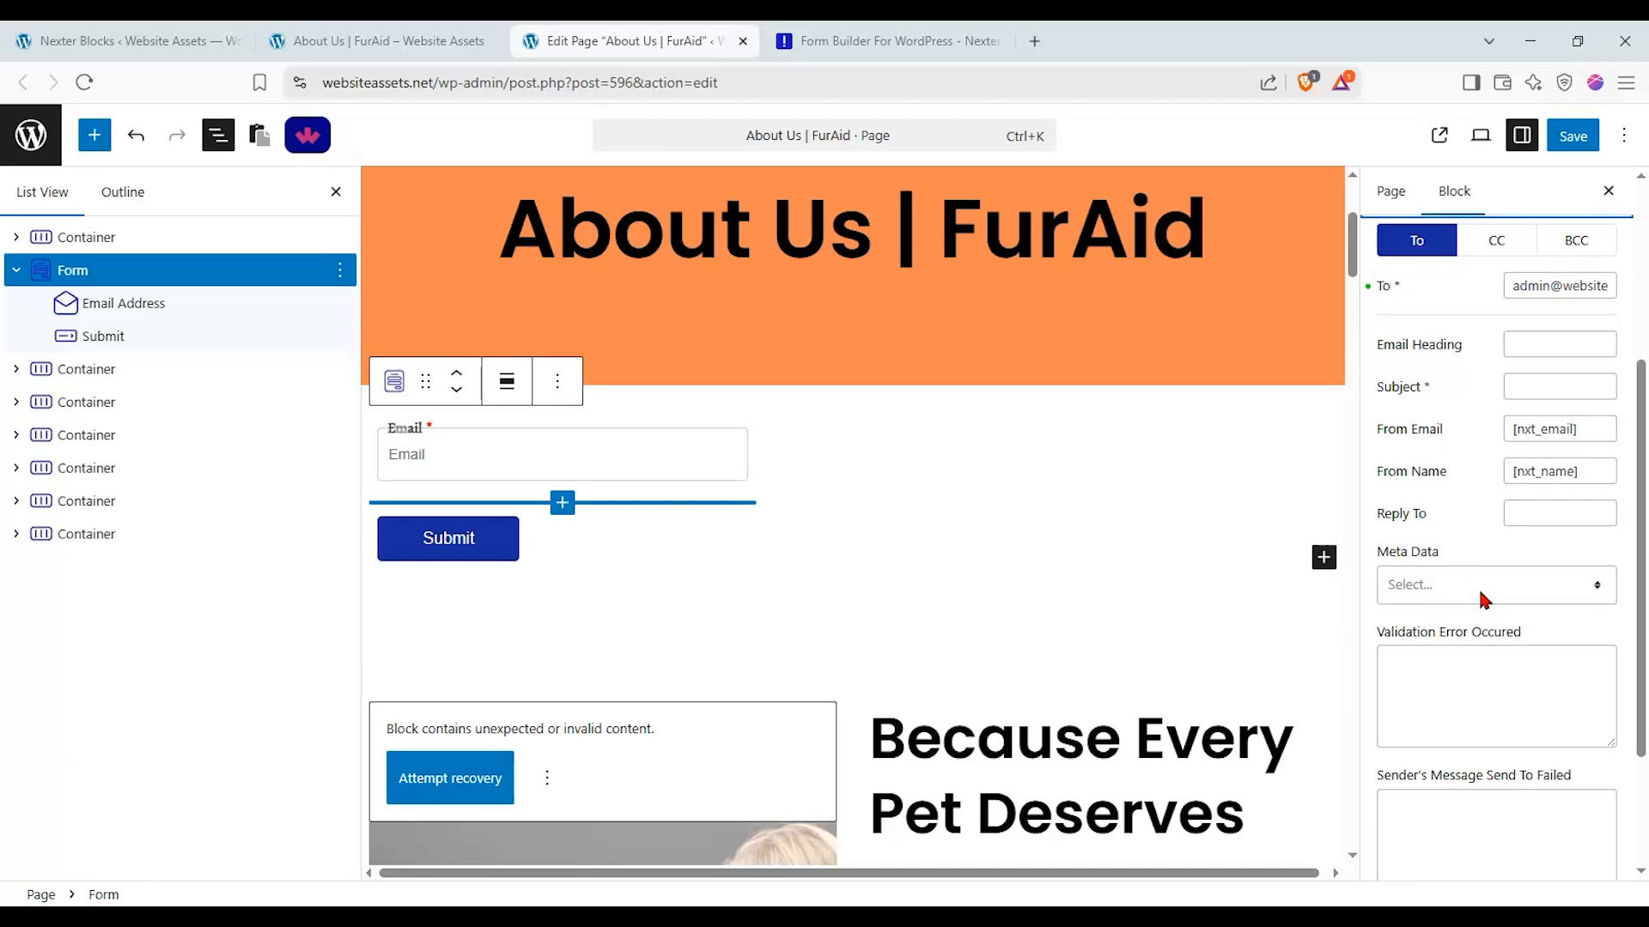
scroll(1481, 584, up, 1)
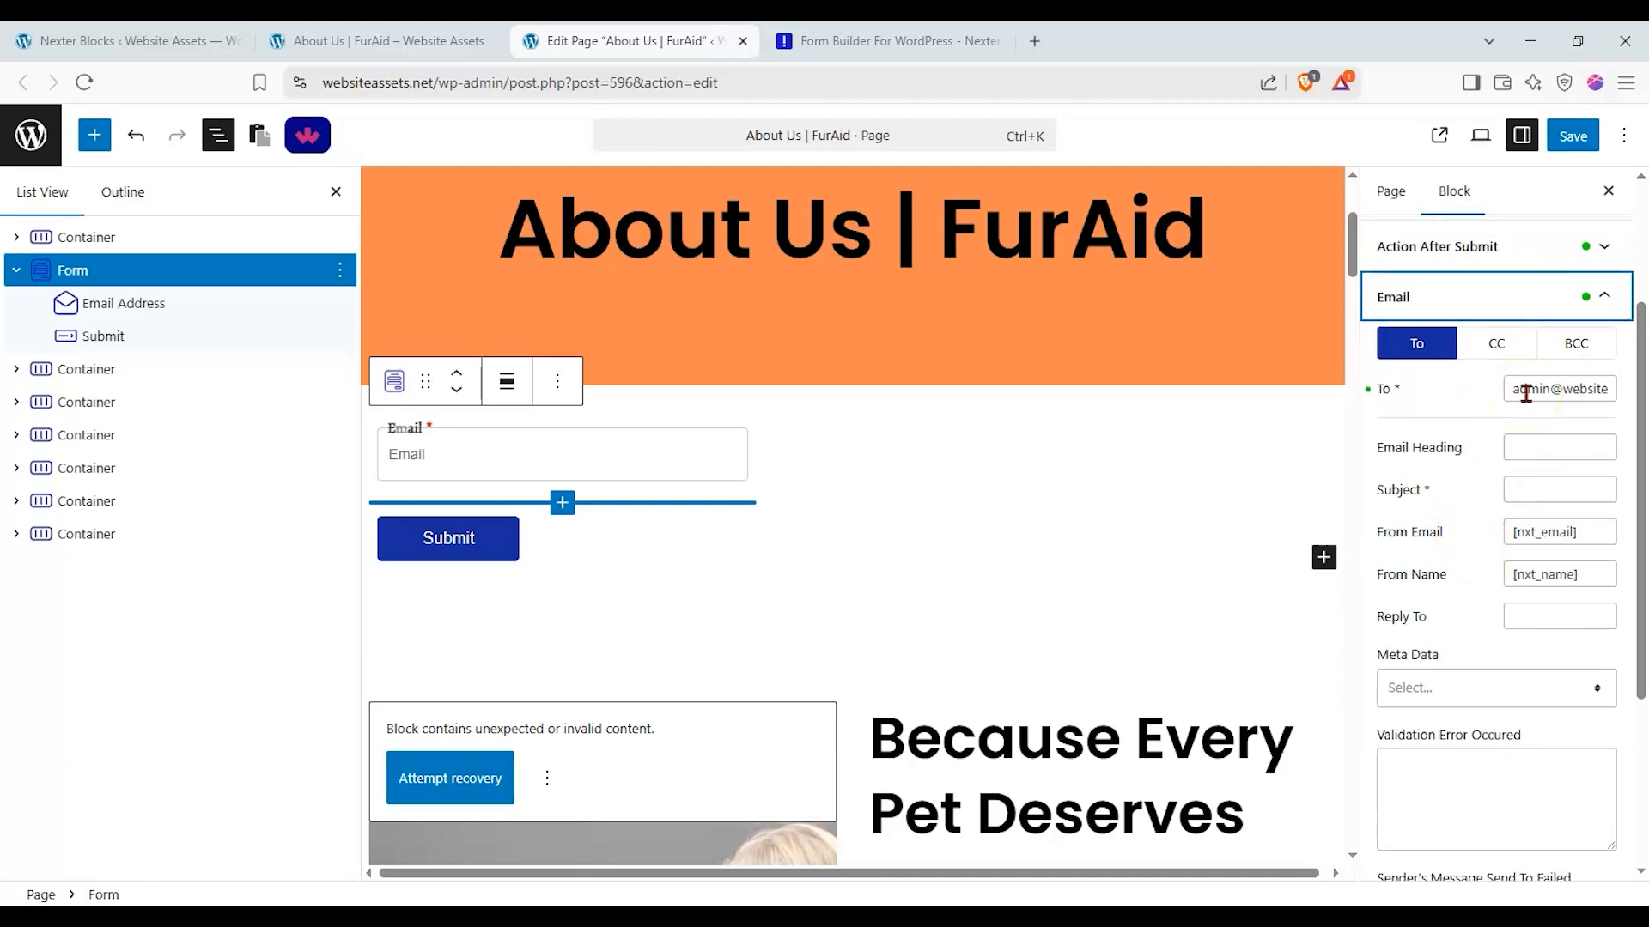
click(1557, 390)
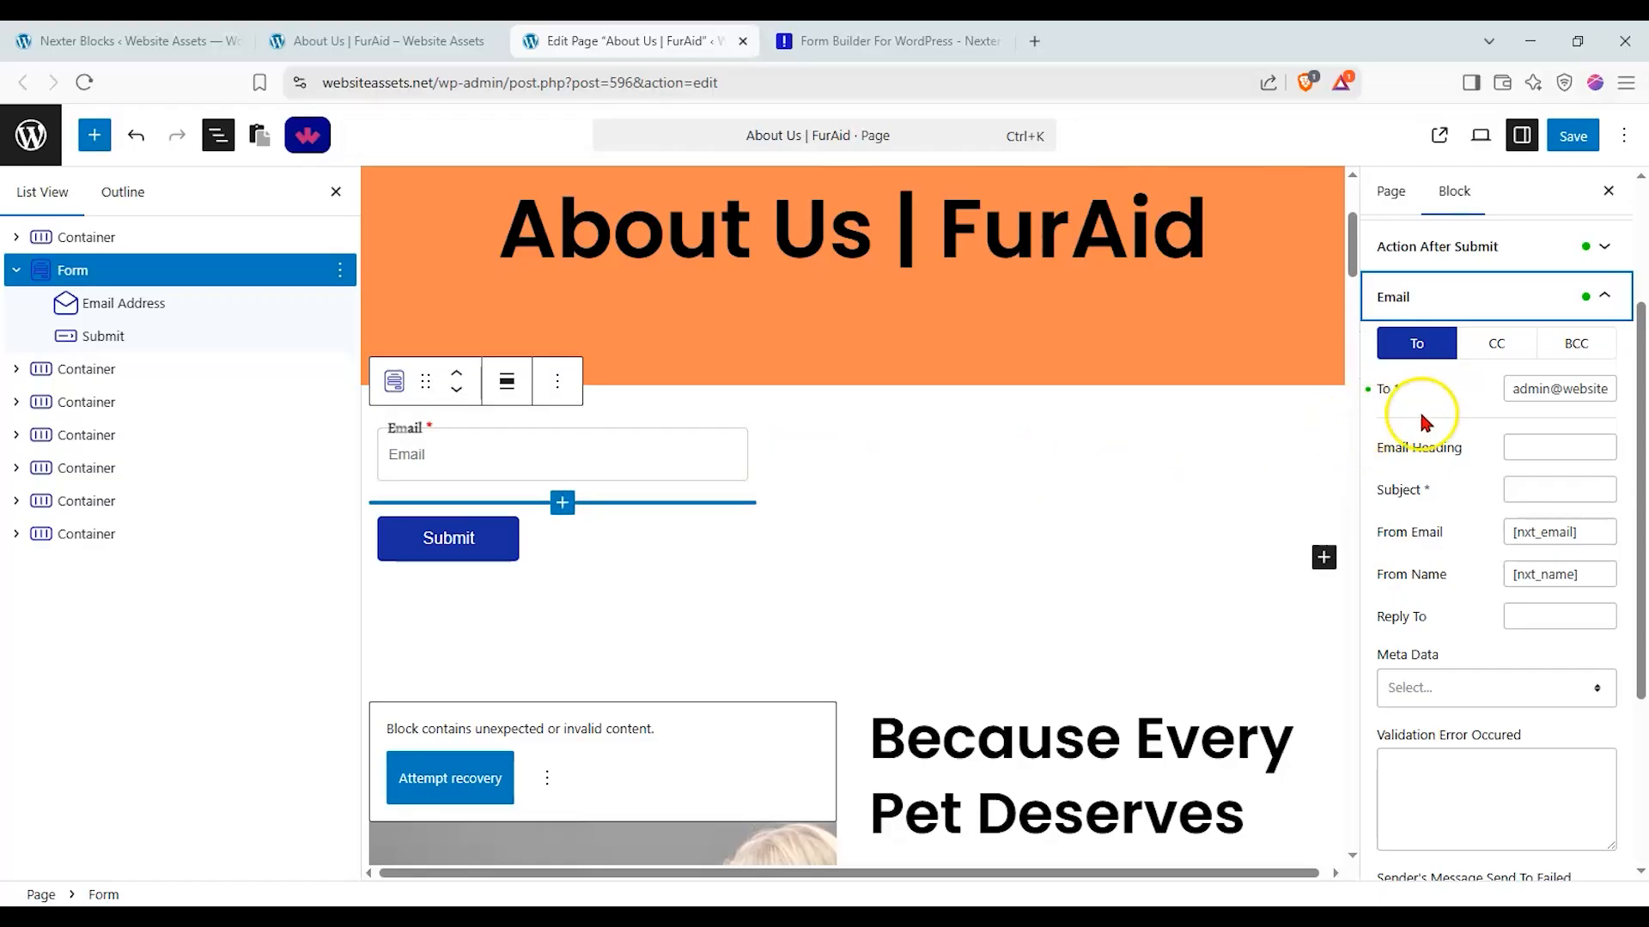
Step: Look through the available after-submit actions and add MailerLite alongside Email
click(1503, 250)
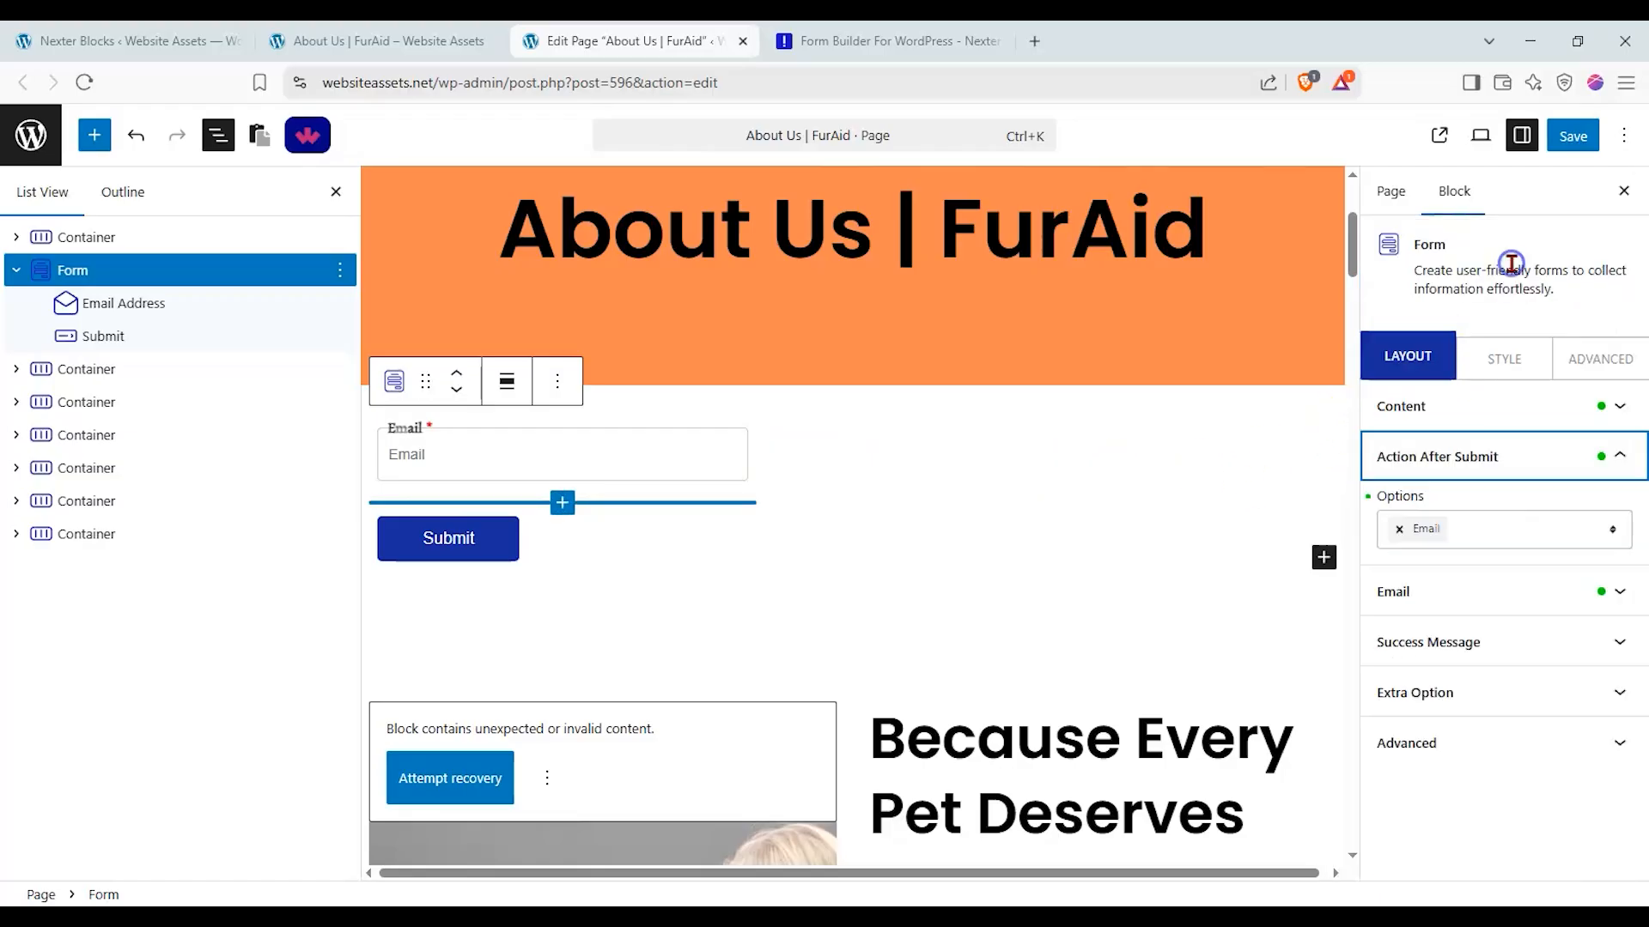
click(1612, 532)
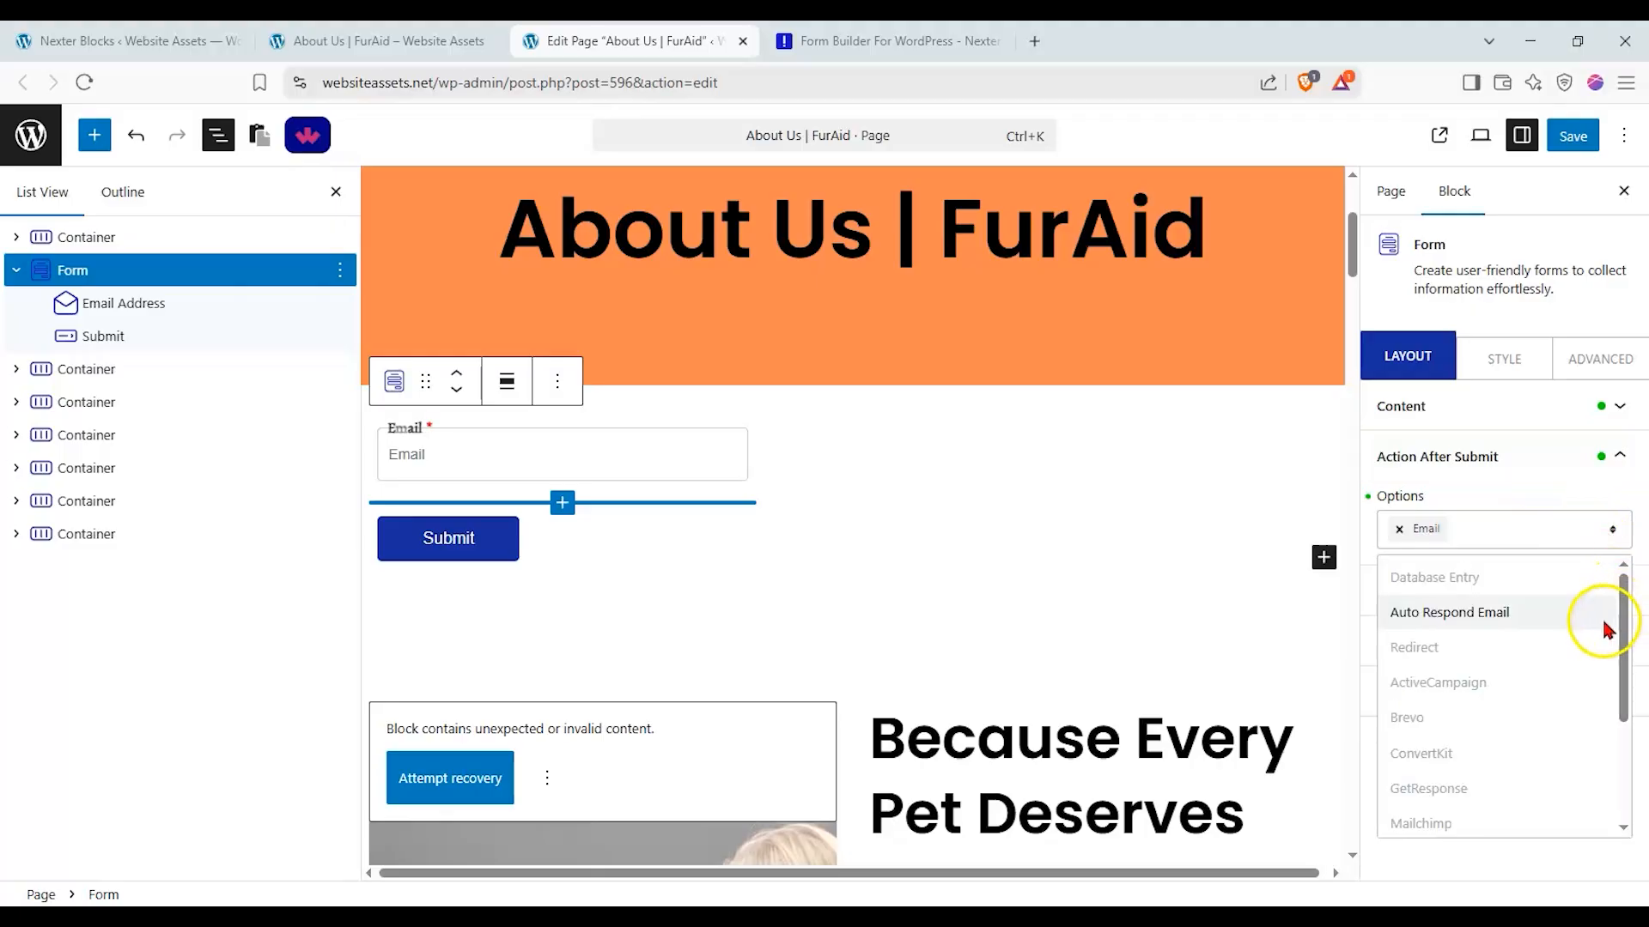
drag(1614, 686, 1605, 773)
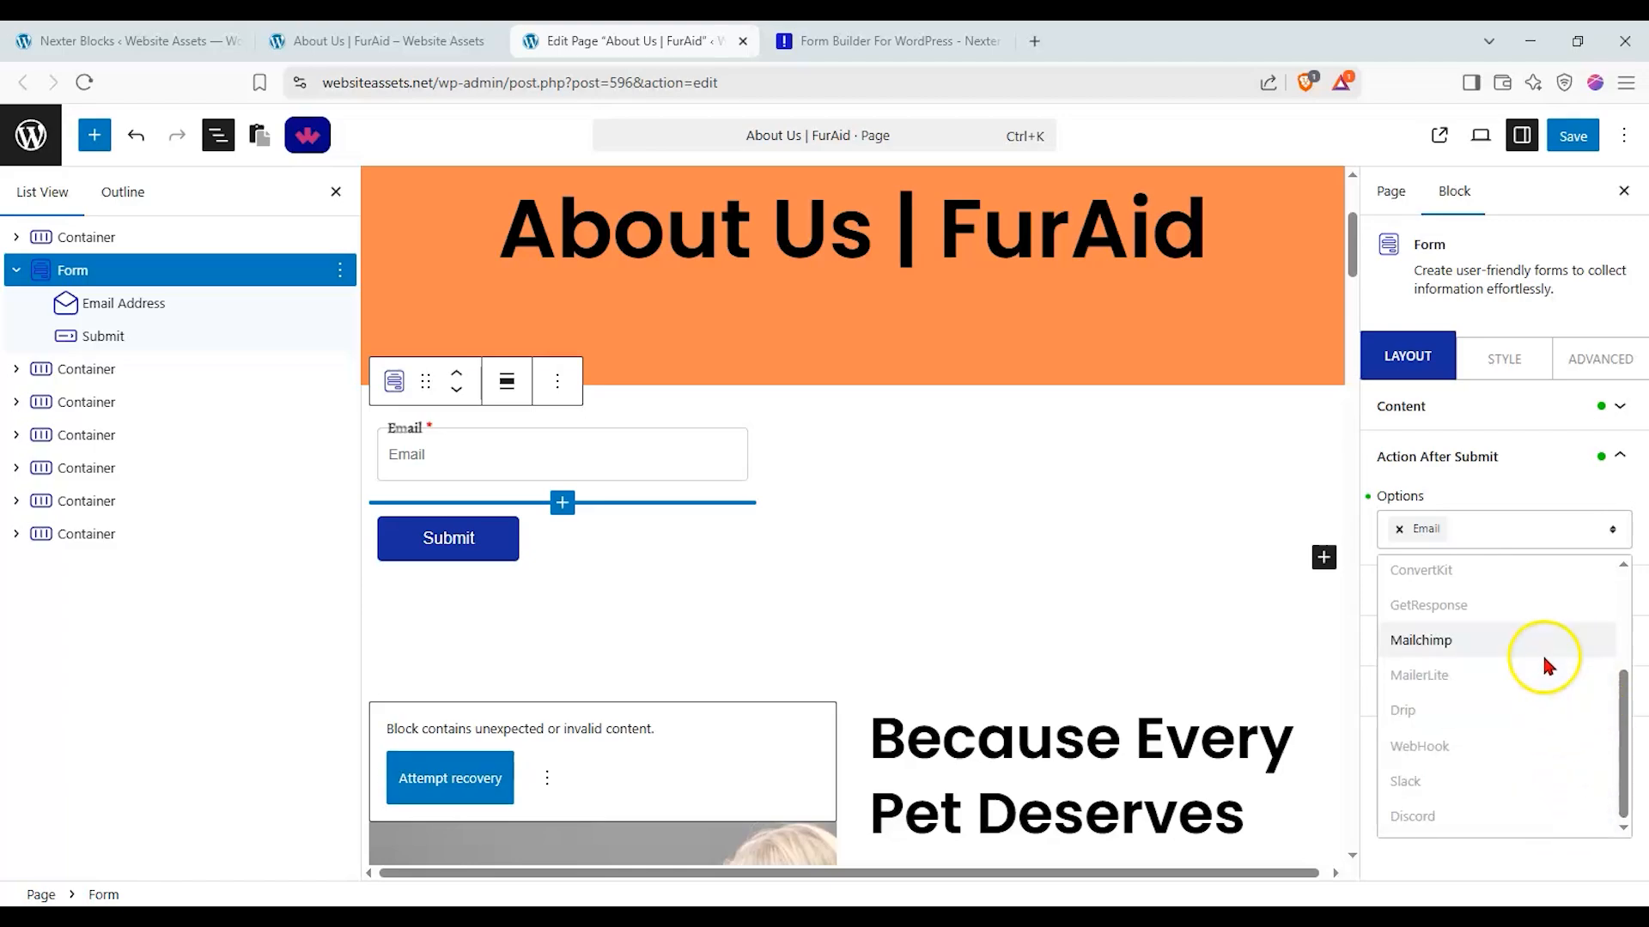
click(1256, 495)
click(1486, 519)
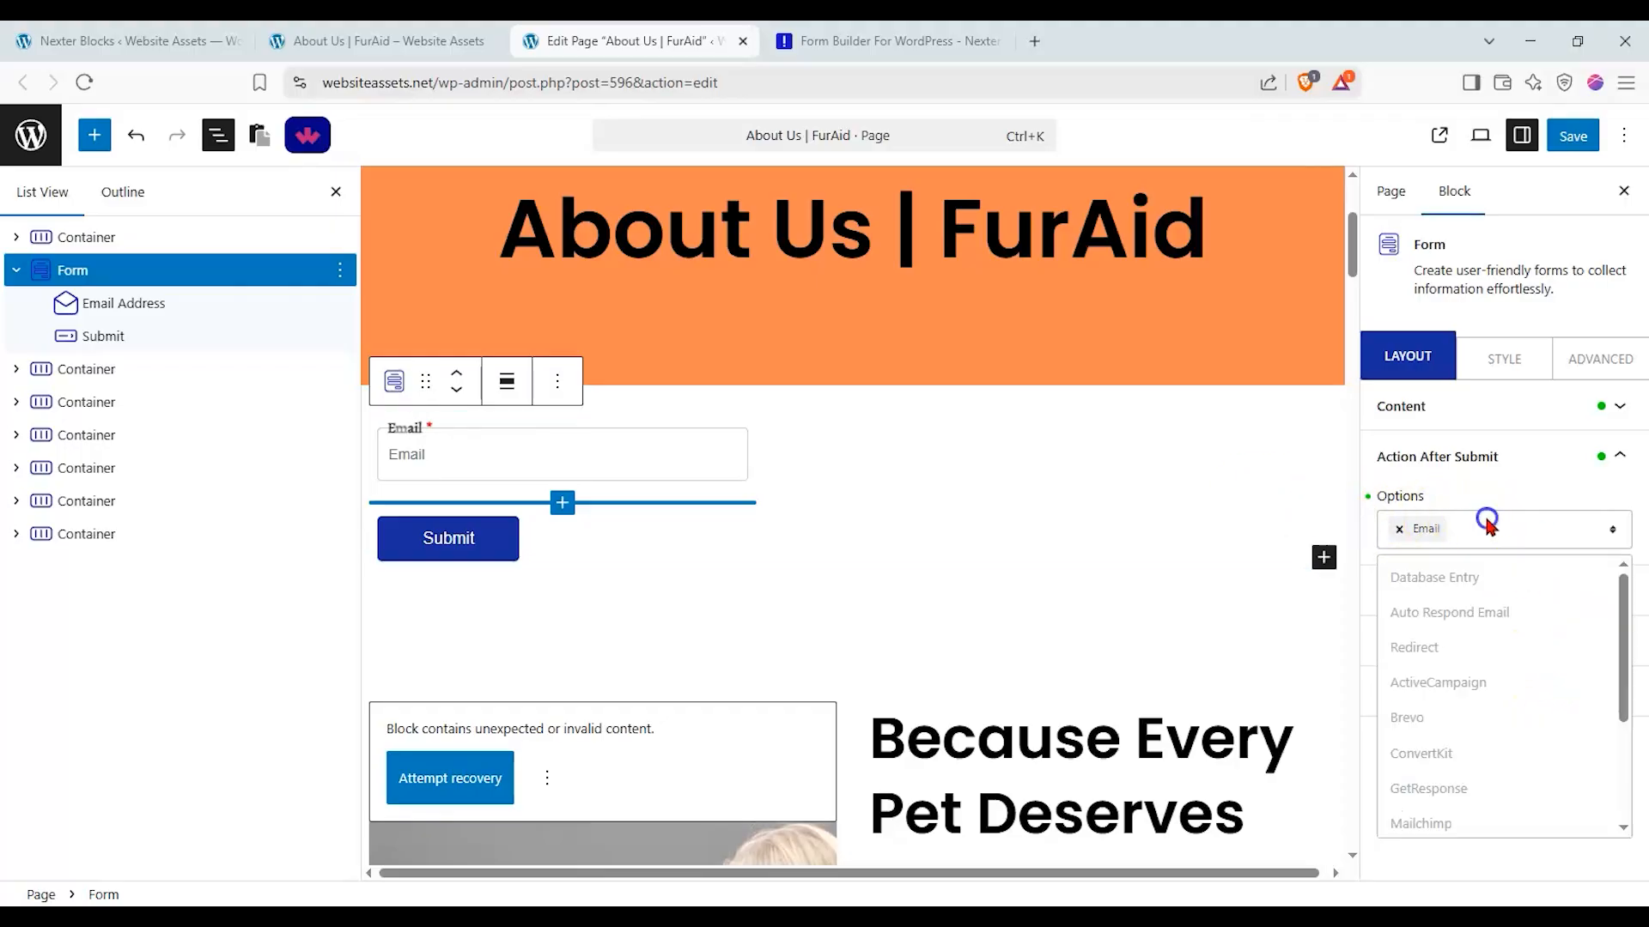
drag(1609, 655, 1622, 762)
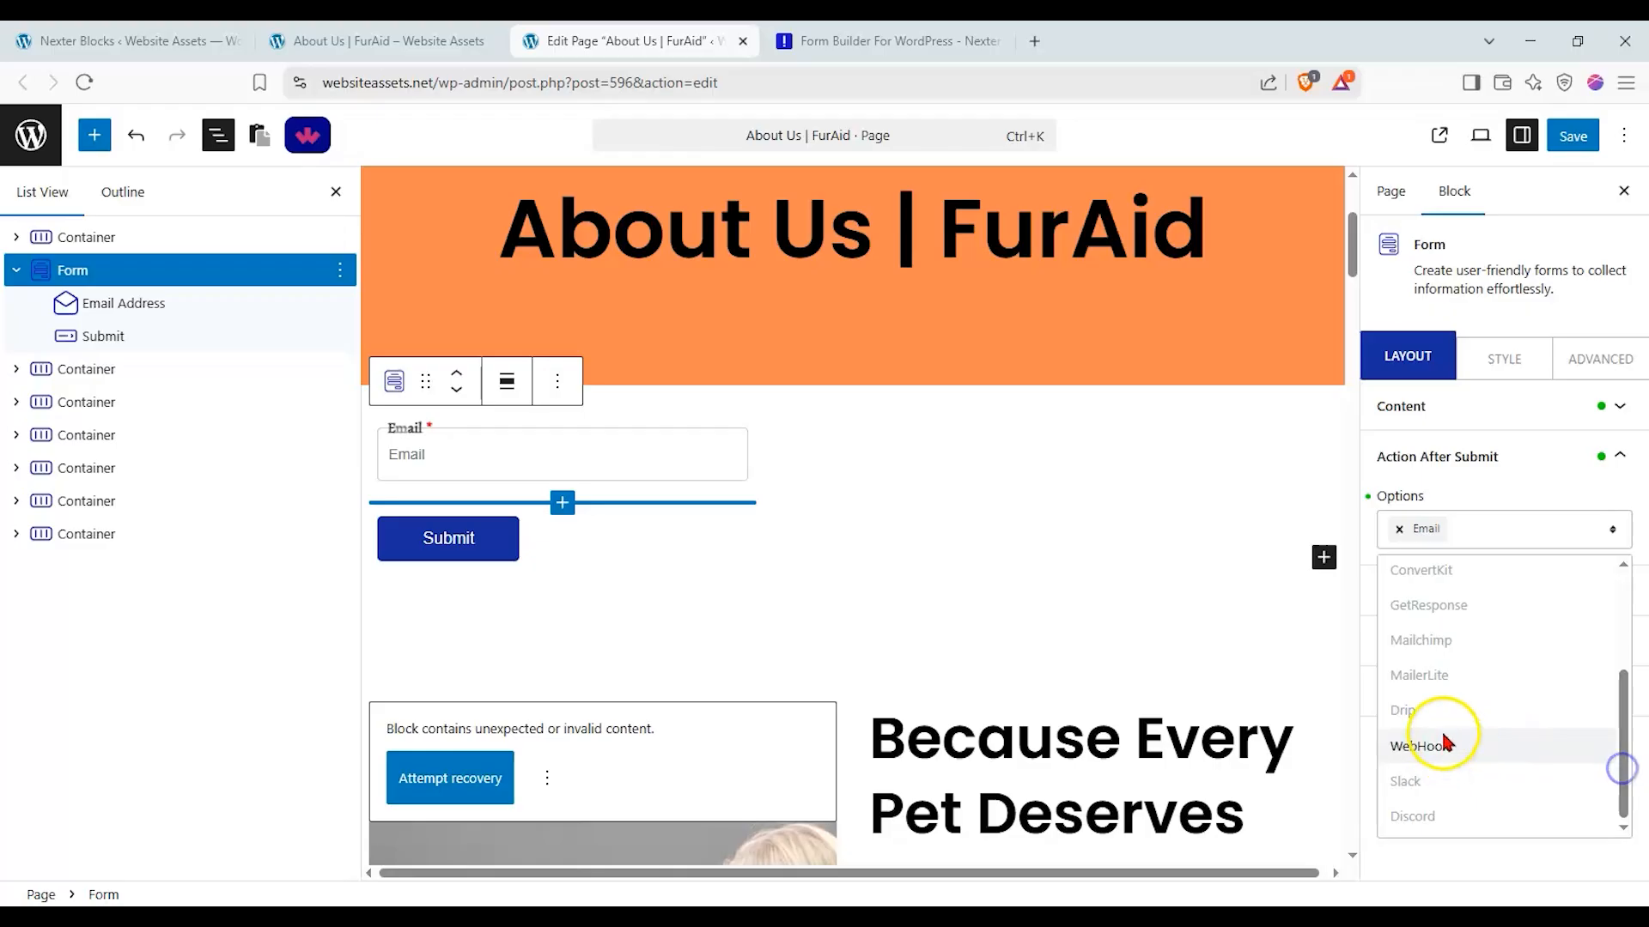
click(1452, 679)
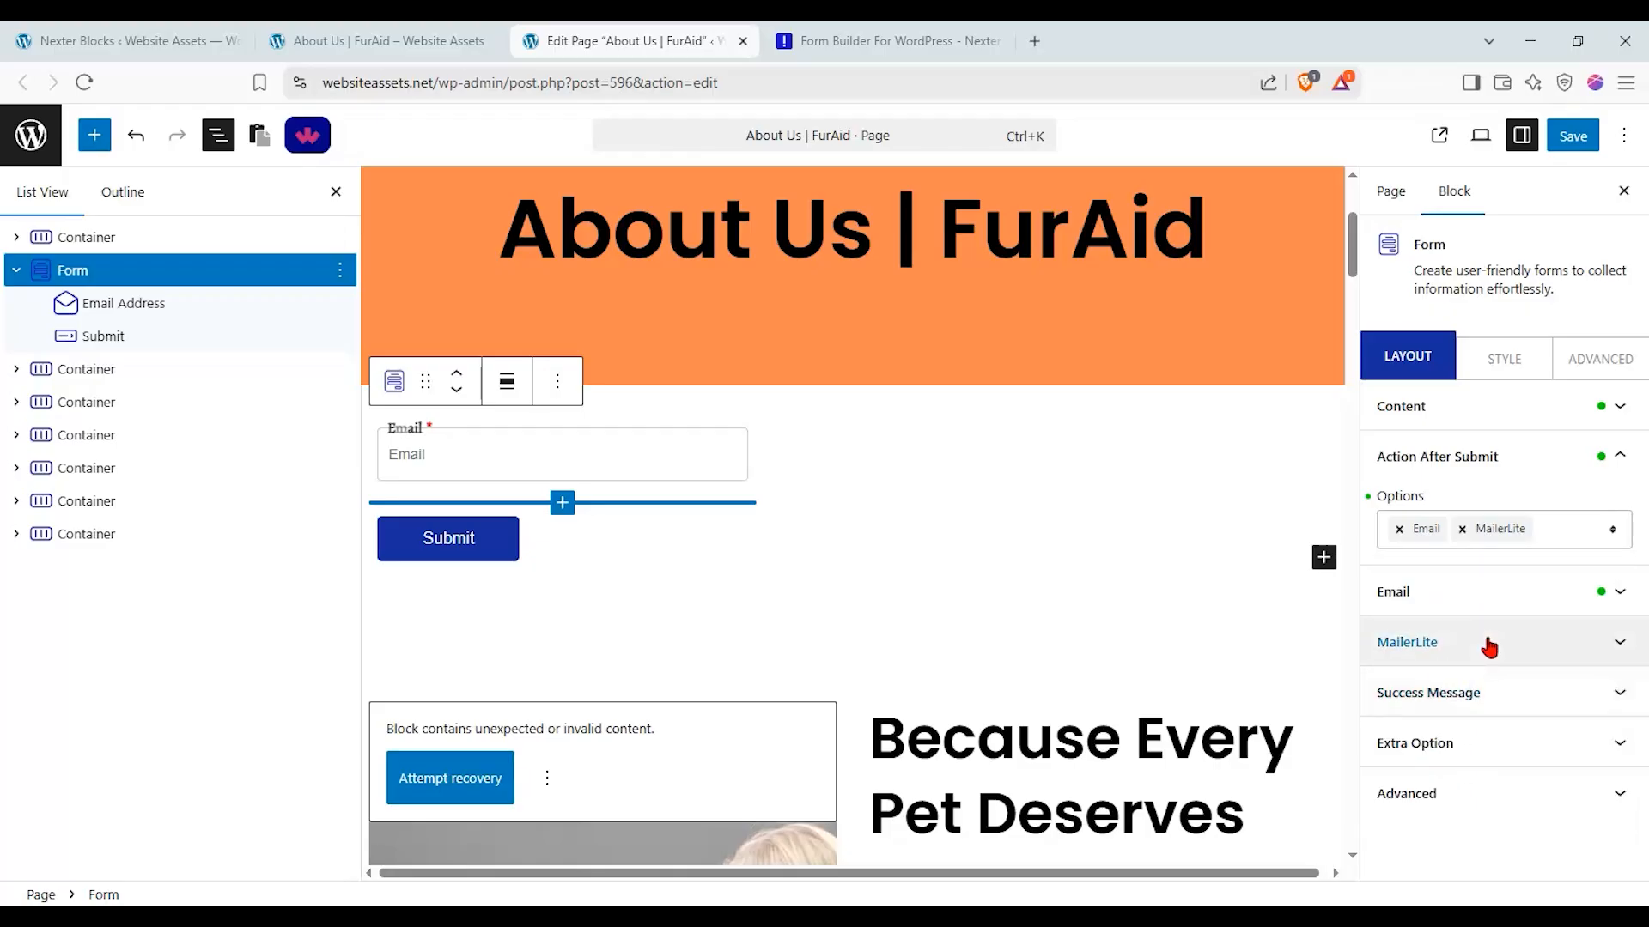
Step: Open the form's MailerLite settings and check the Custom API Key and Group ID fields
click(1490, 644)
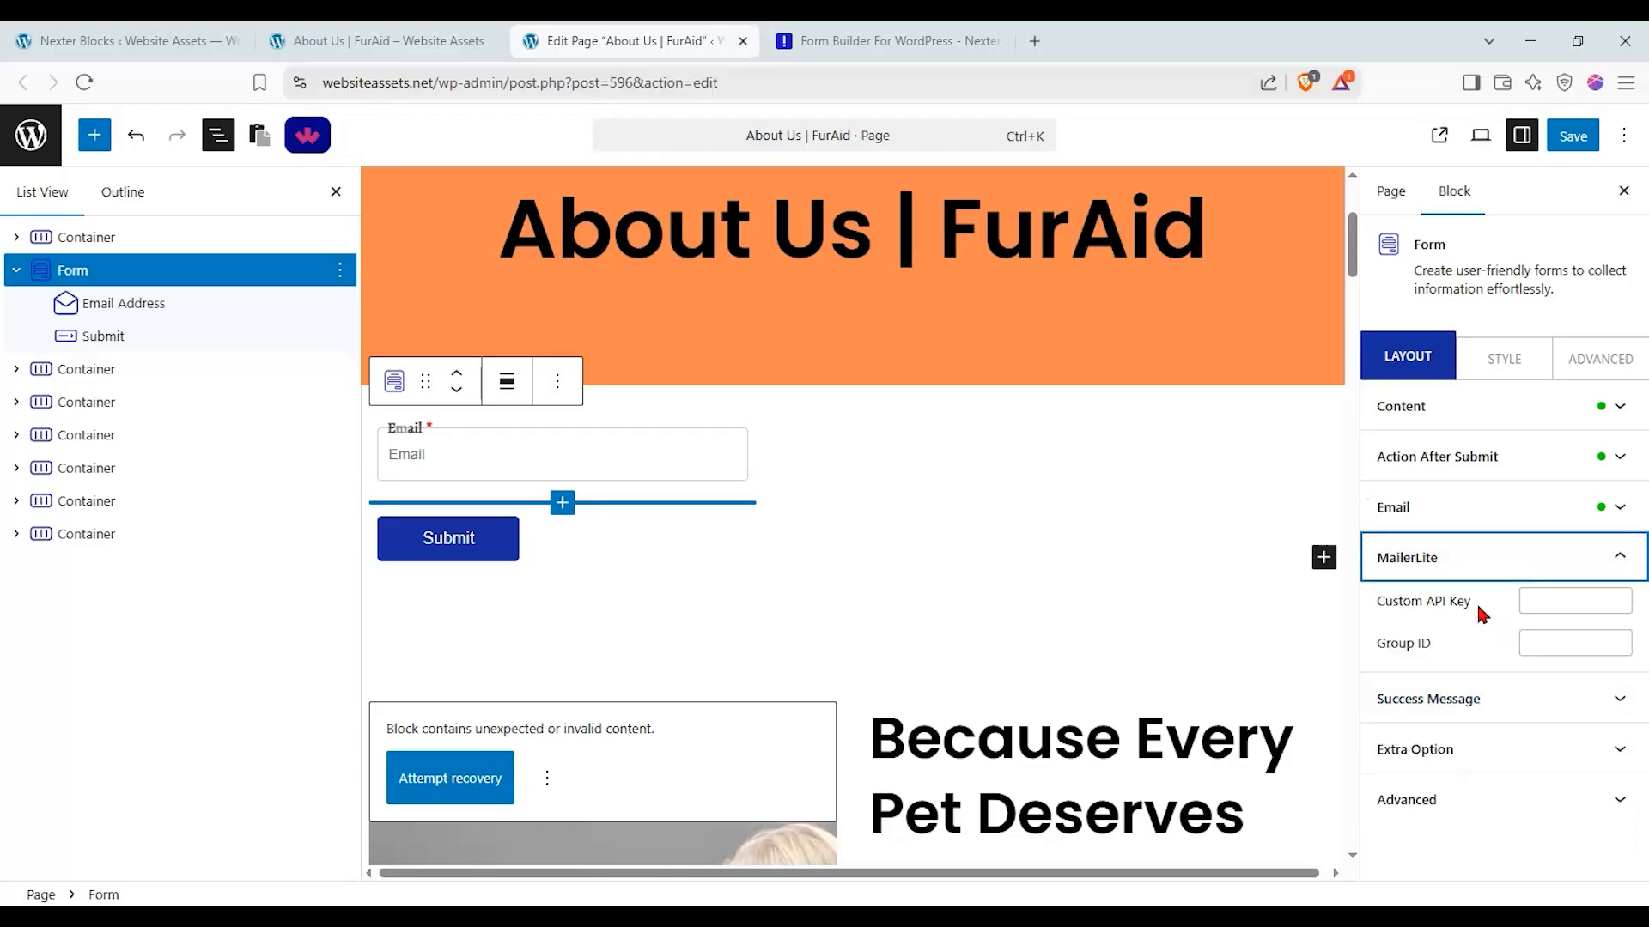
click(1526, 600)
click(1549, 640)
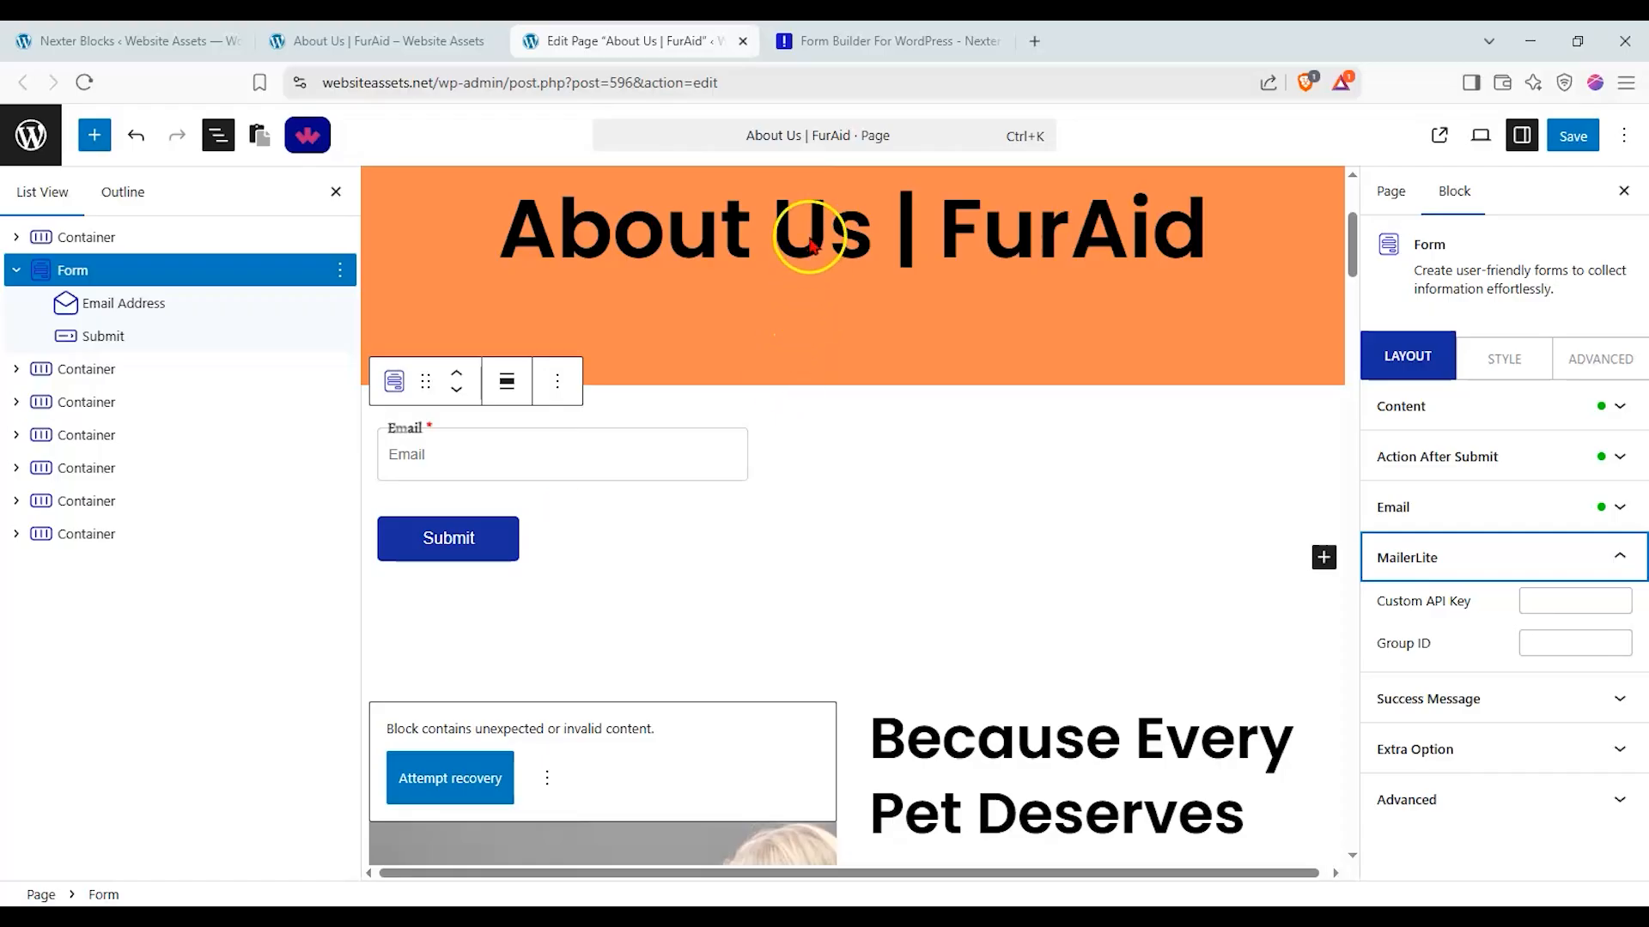
Step: Switch to the Nexter "Form Builder For WordPress" page and go to its Live Demos section
click(867, 53)
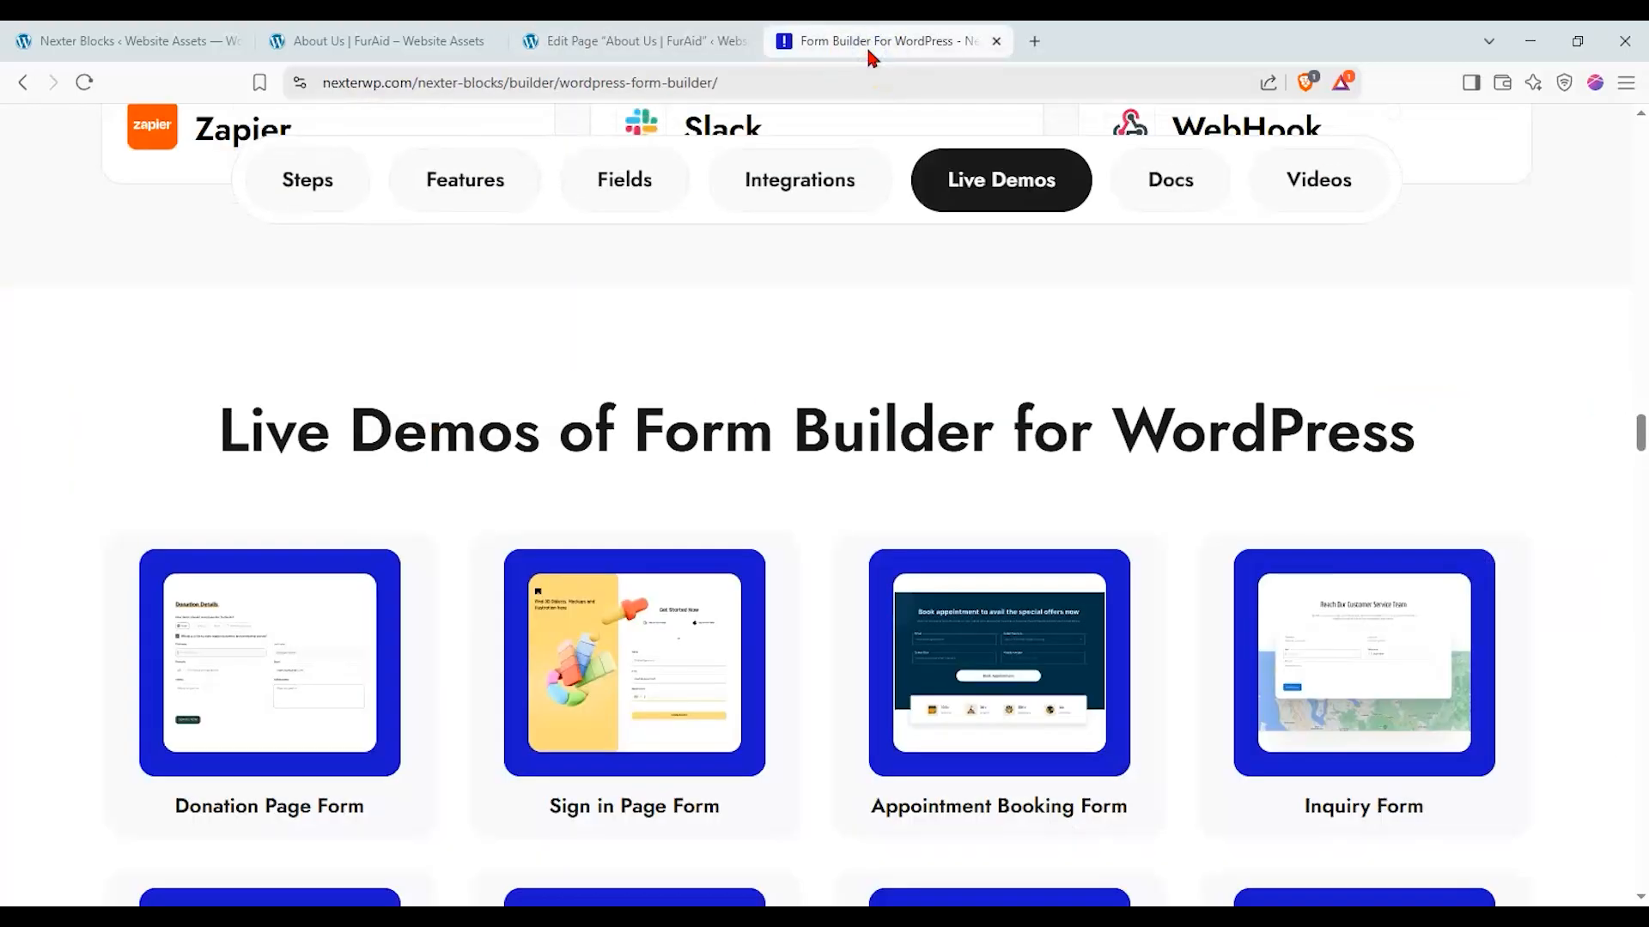
drag(1637, 421, 1640, 120)
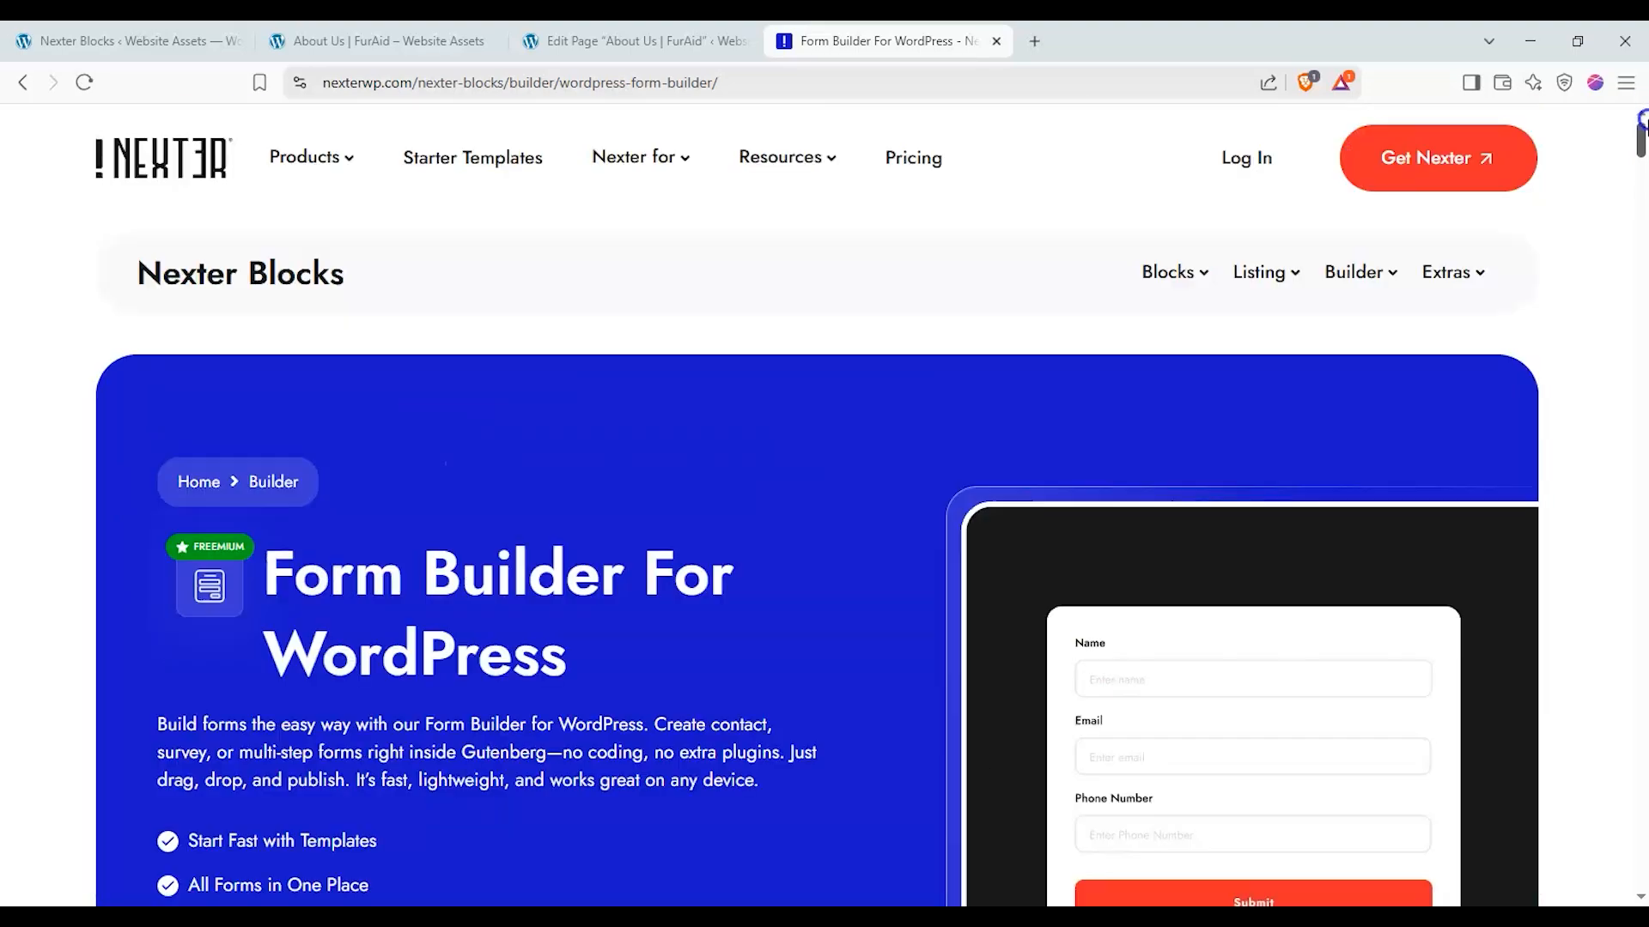
scroll(62, 383, down, 1)
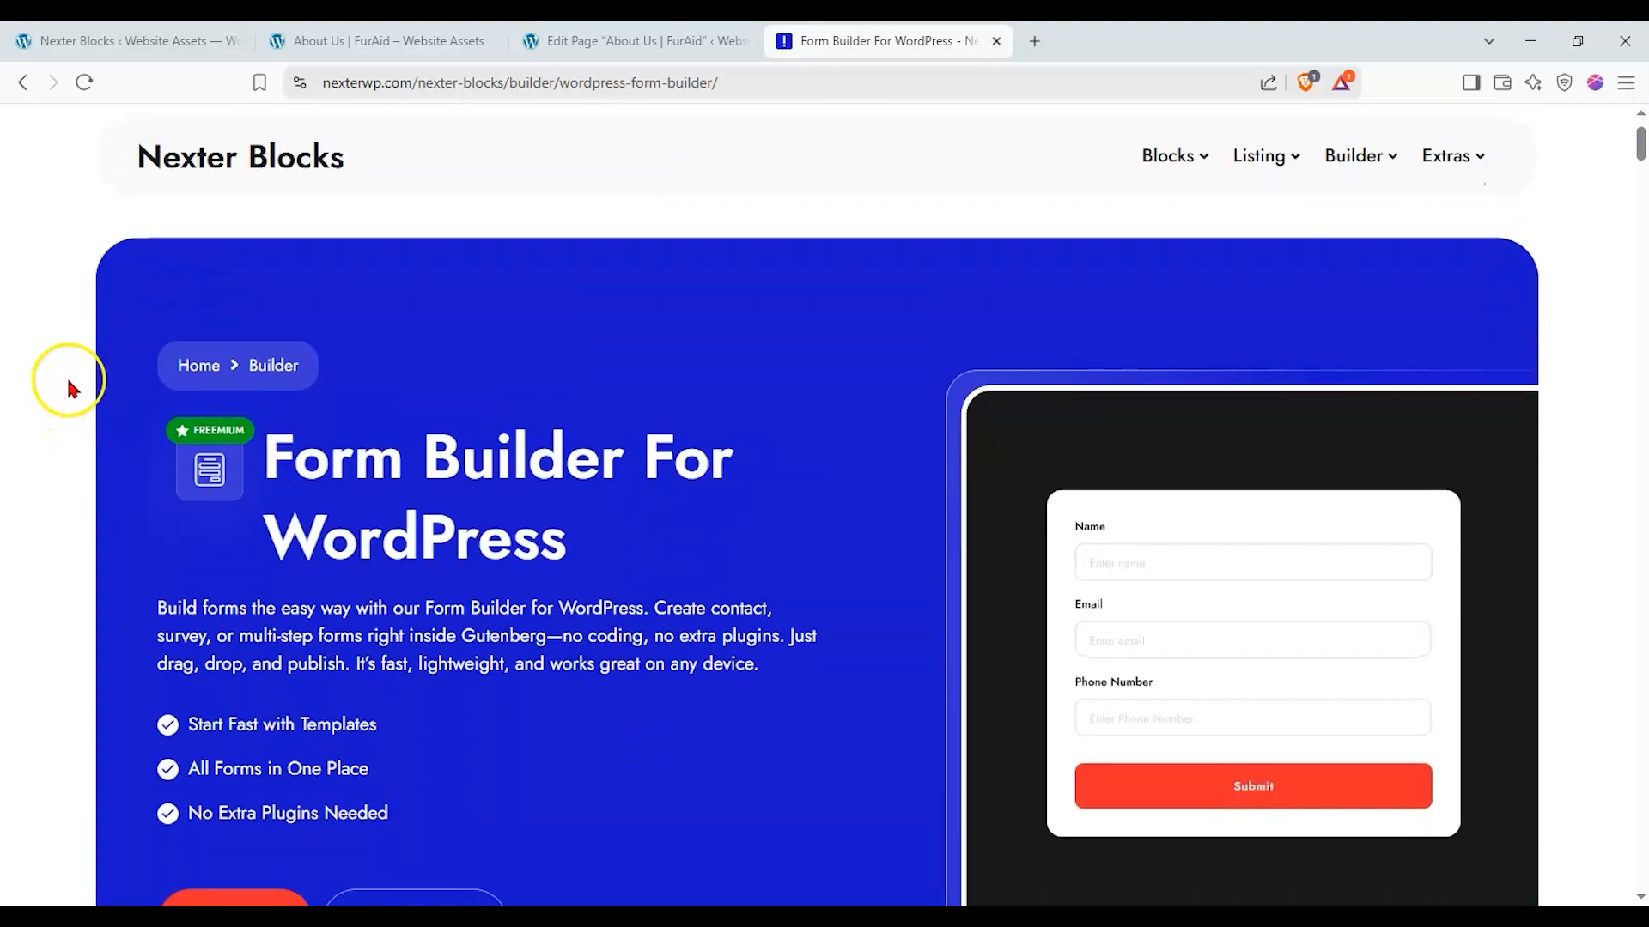
scroll(65, 375, up, 1)
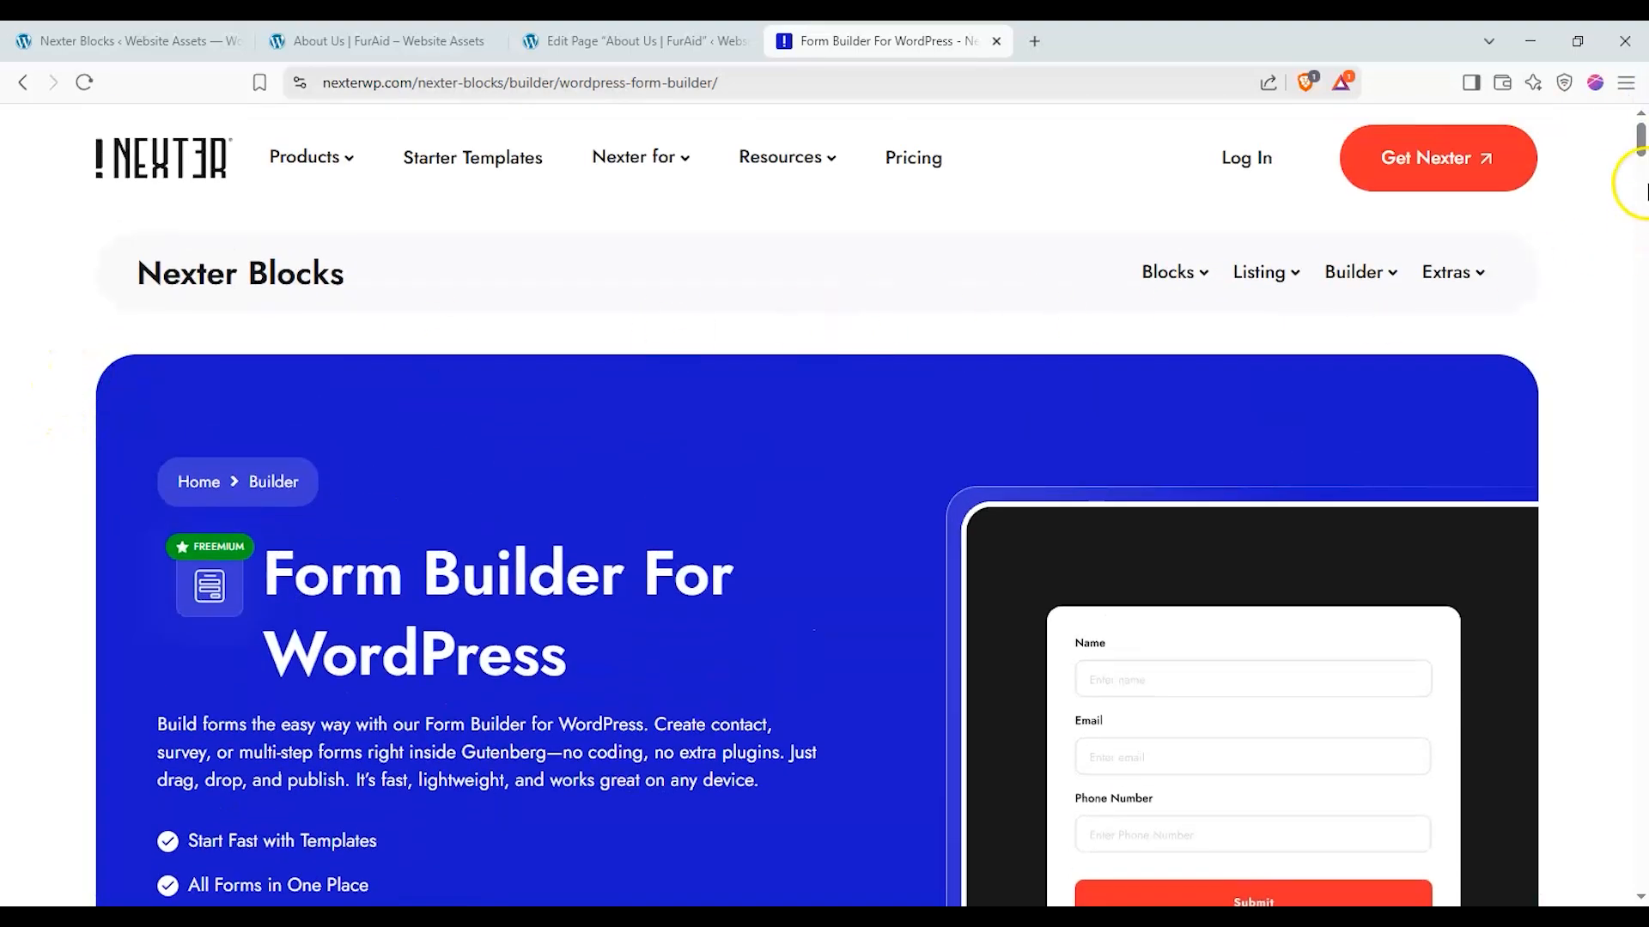
drag(1640, 138, 1640, 171)
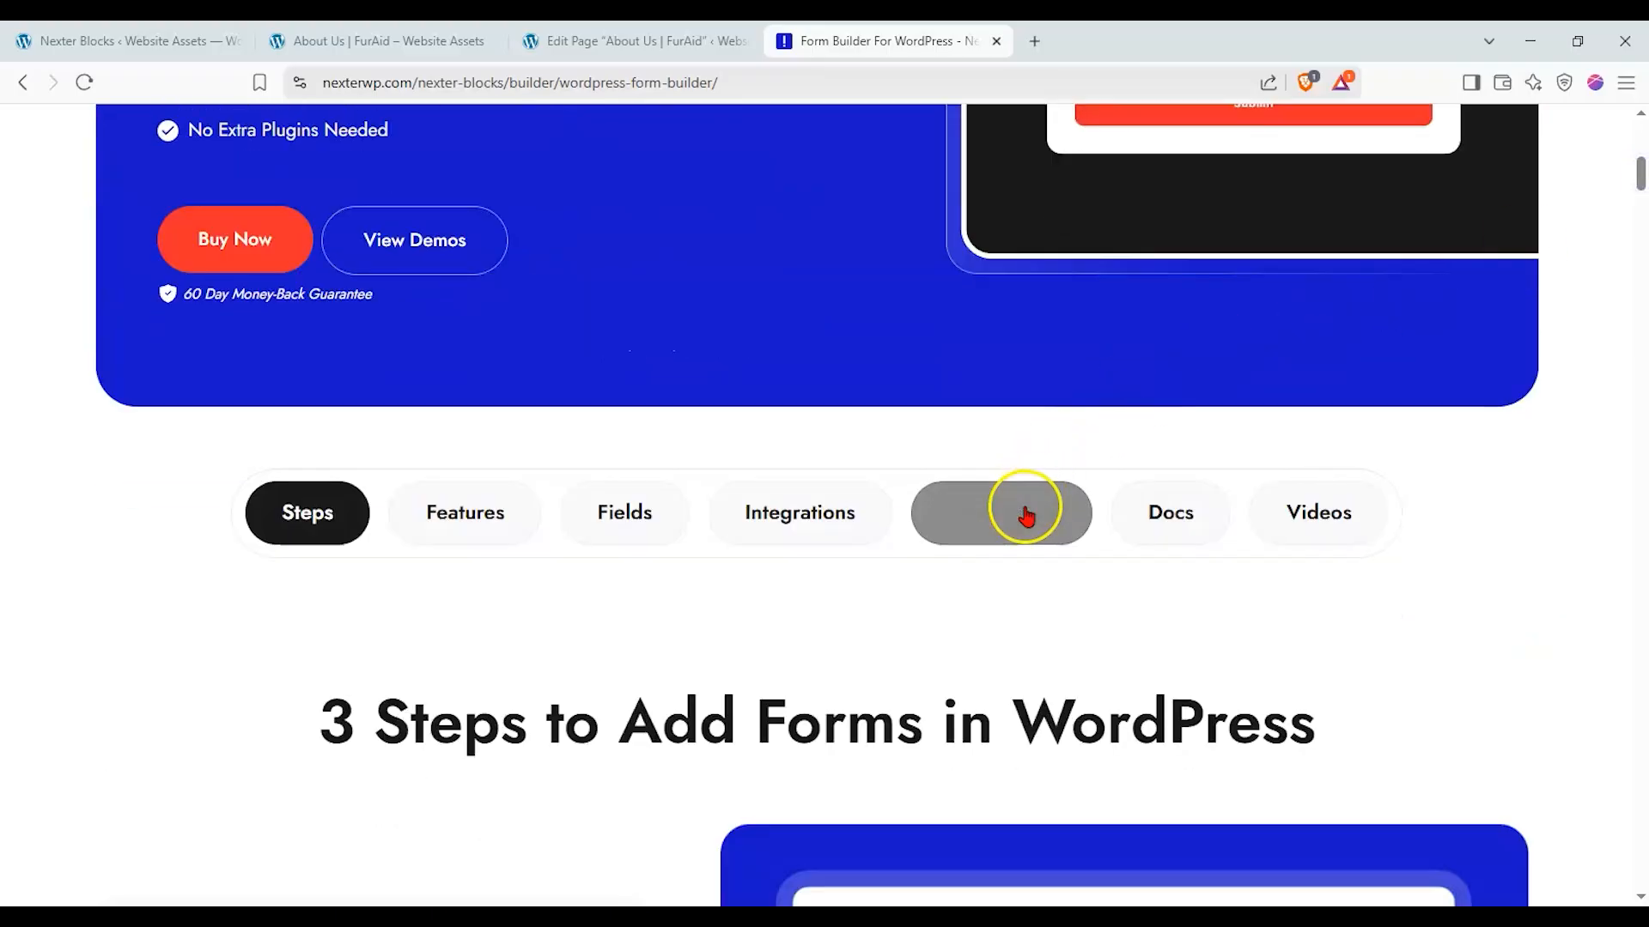
click(1022, 505)
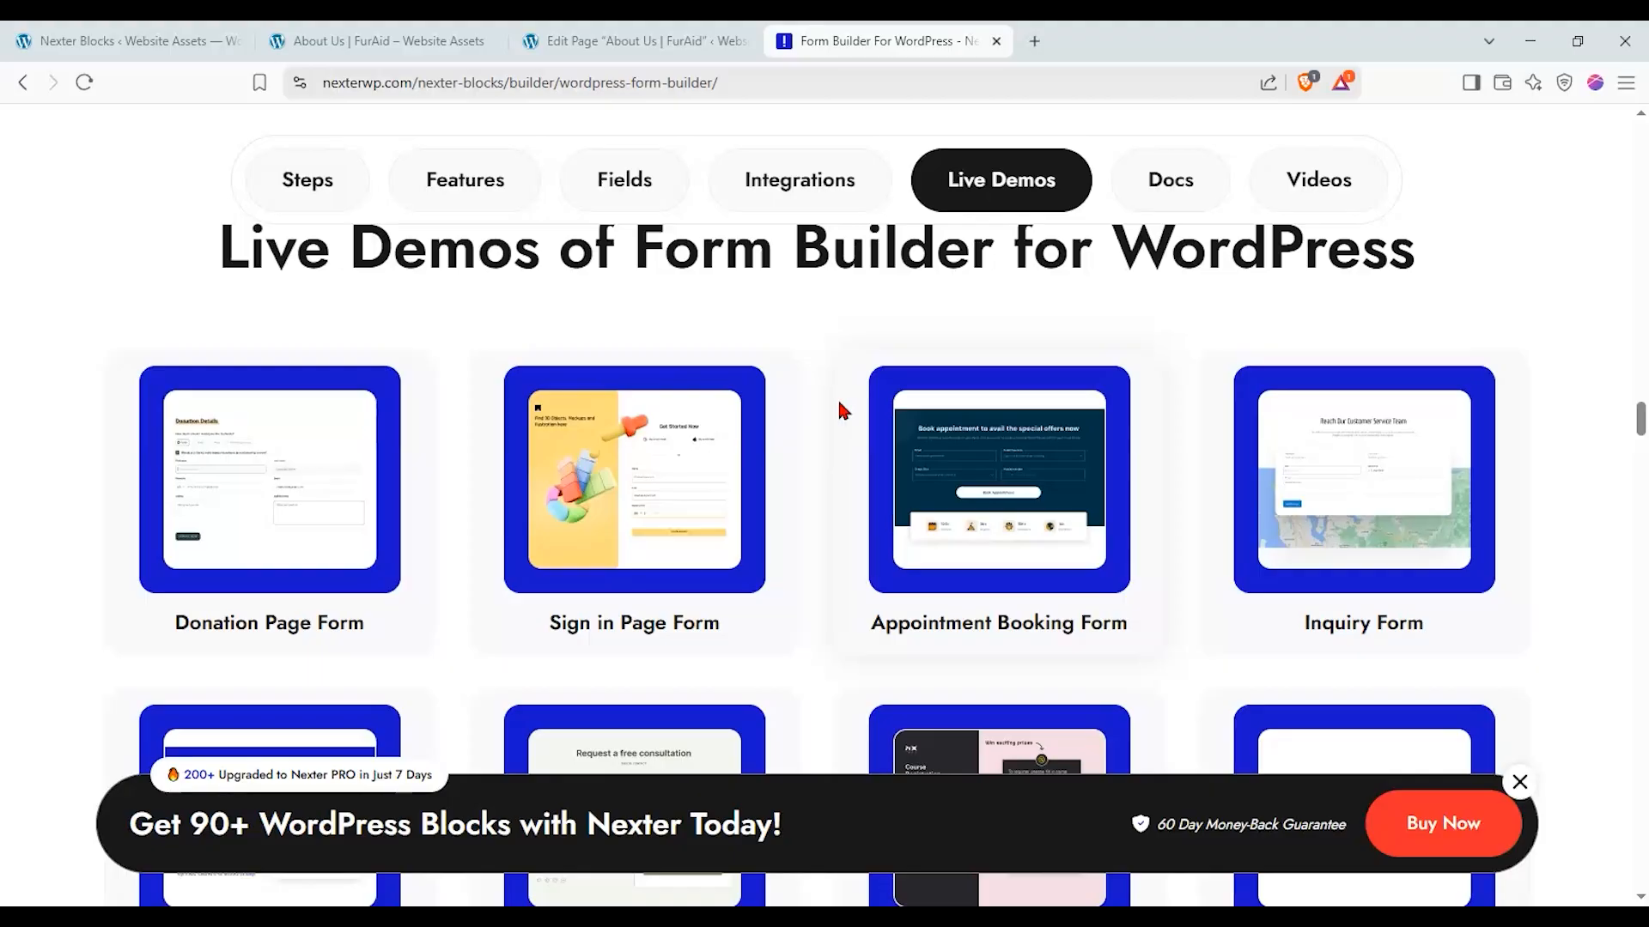
Step: Open the Get in Touch Form demo and copy its "Request a free consultation" section
scroll(523, 318, down, 3)
scroll(526, 343, down, 3)
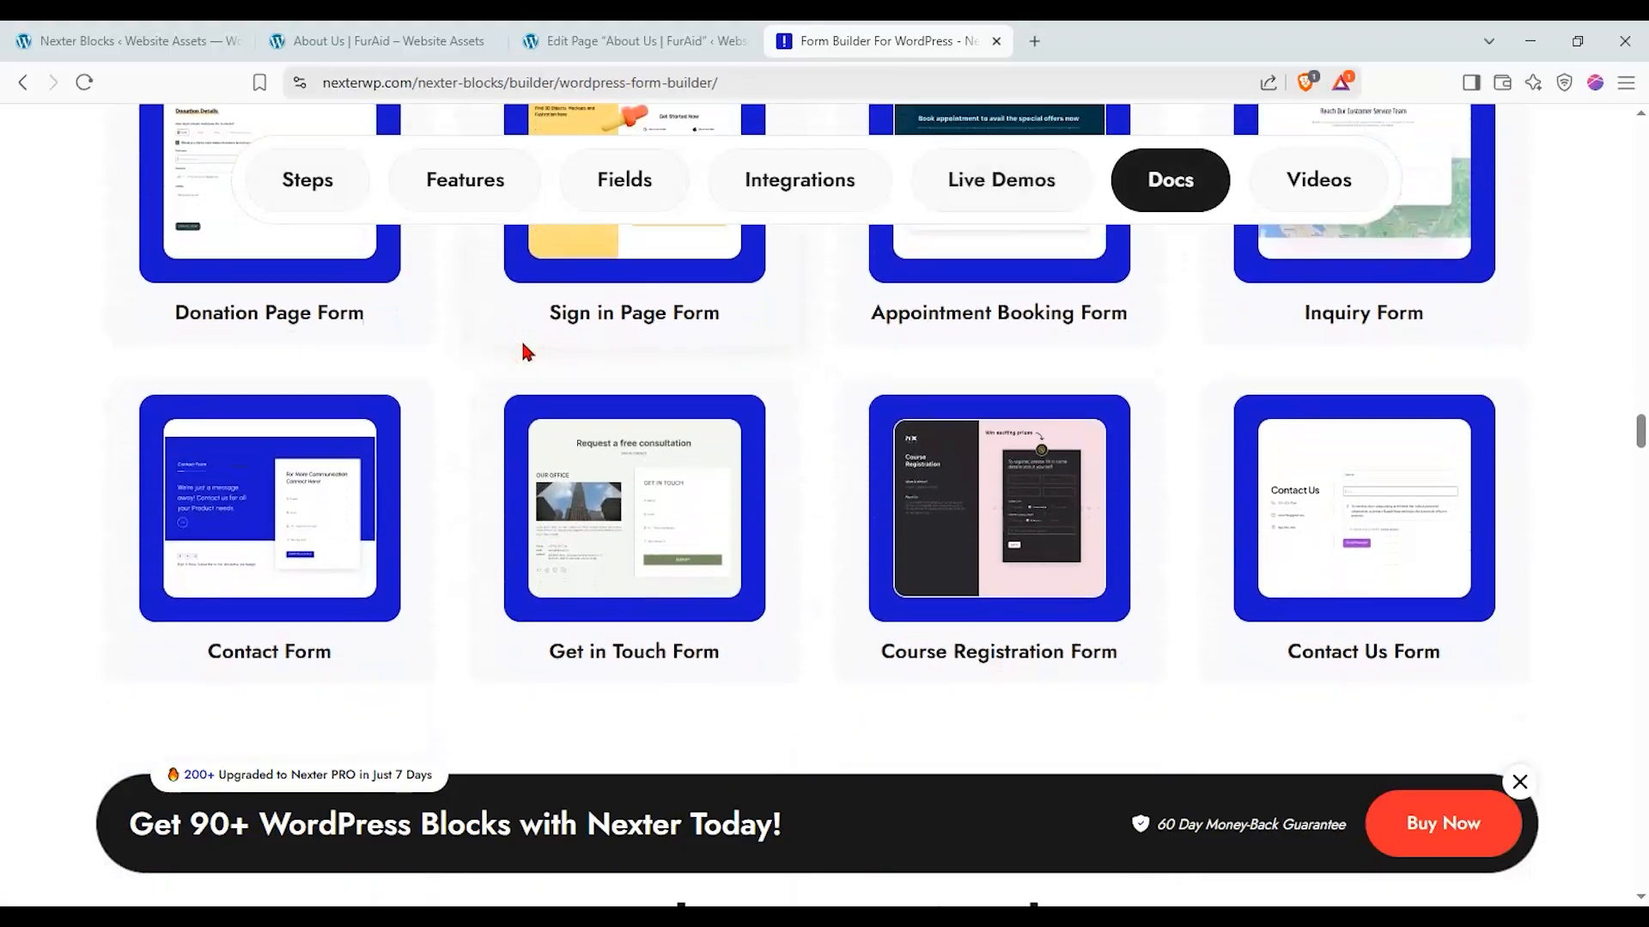
click(647, 446)
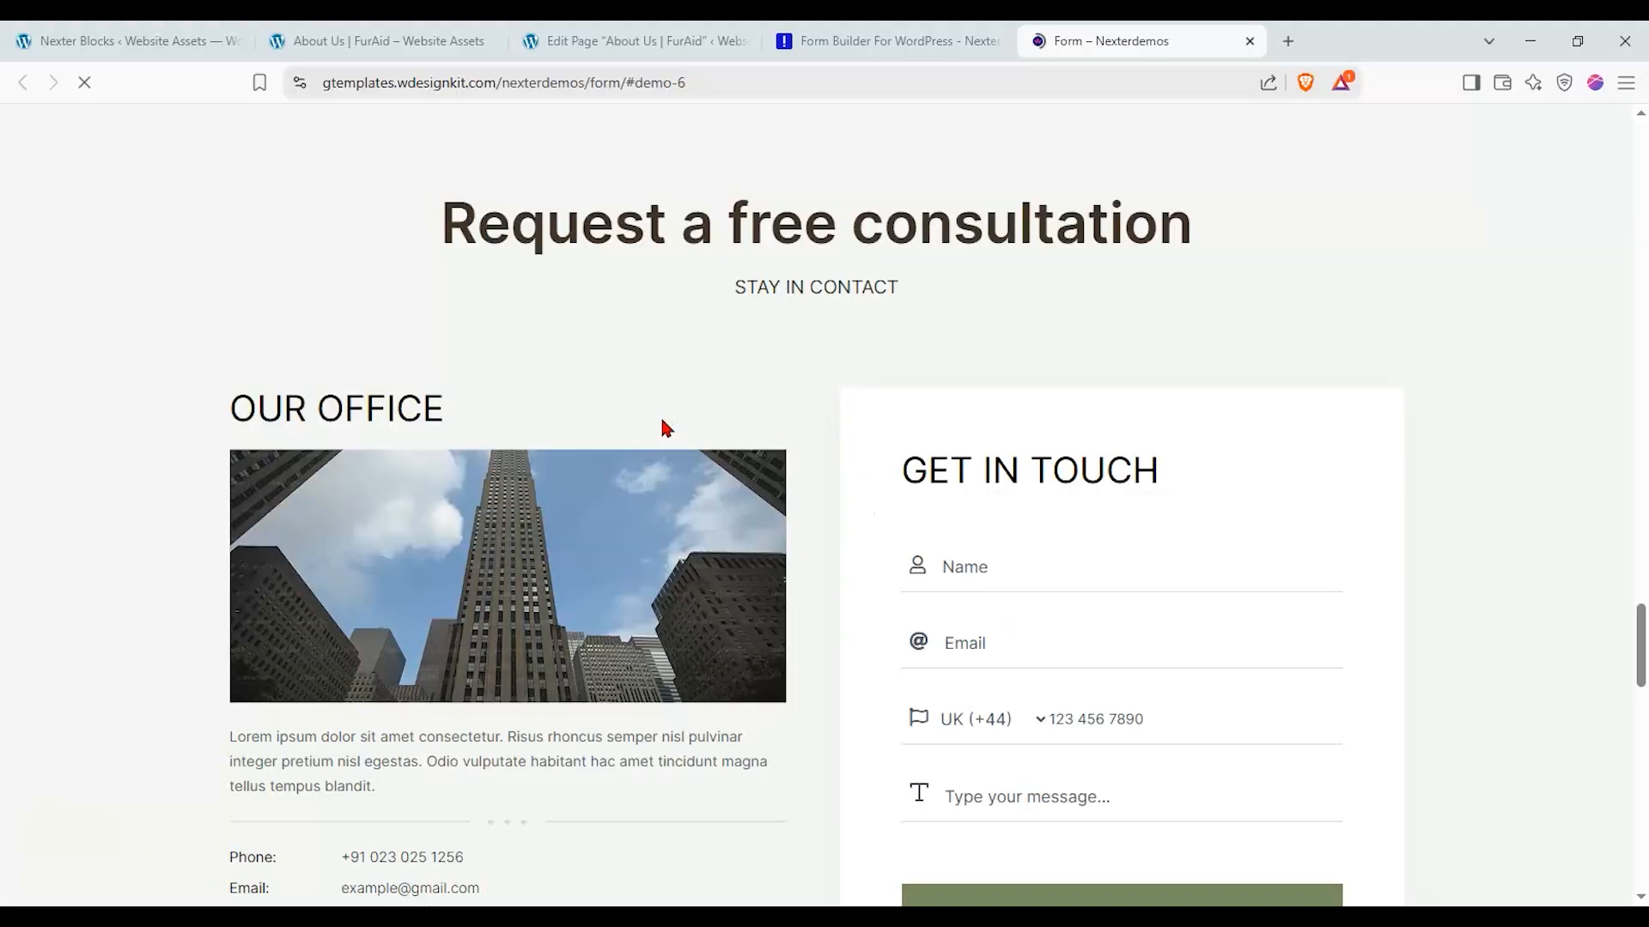
scroll(666, 427, down, 1)
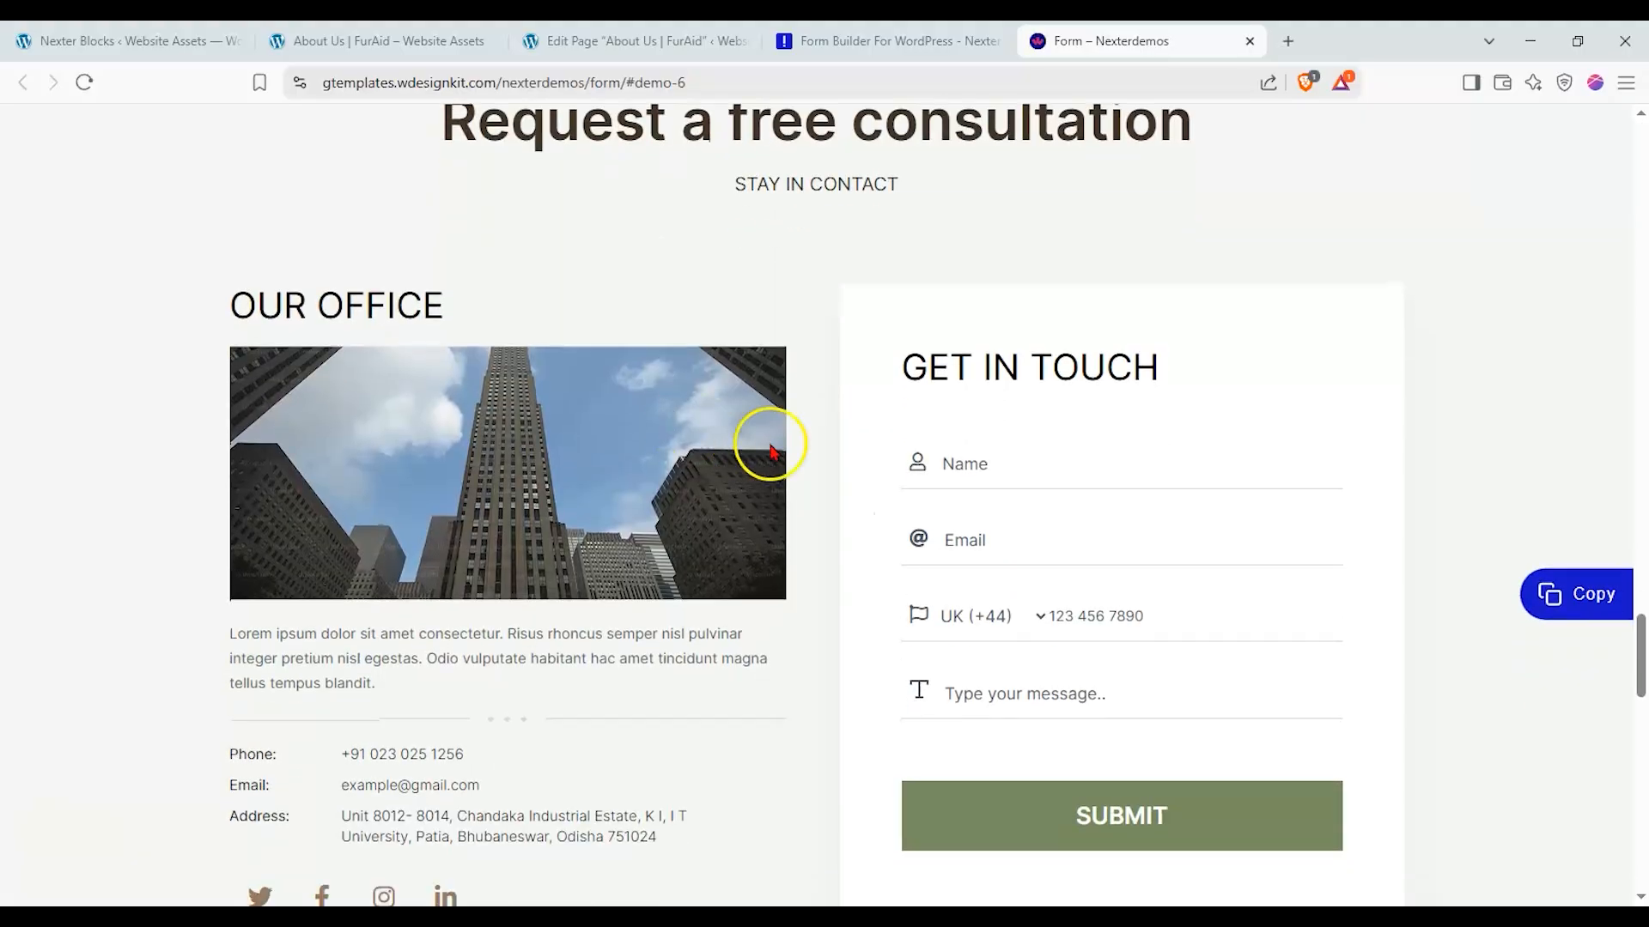
click(1560, 608)
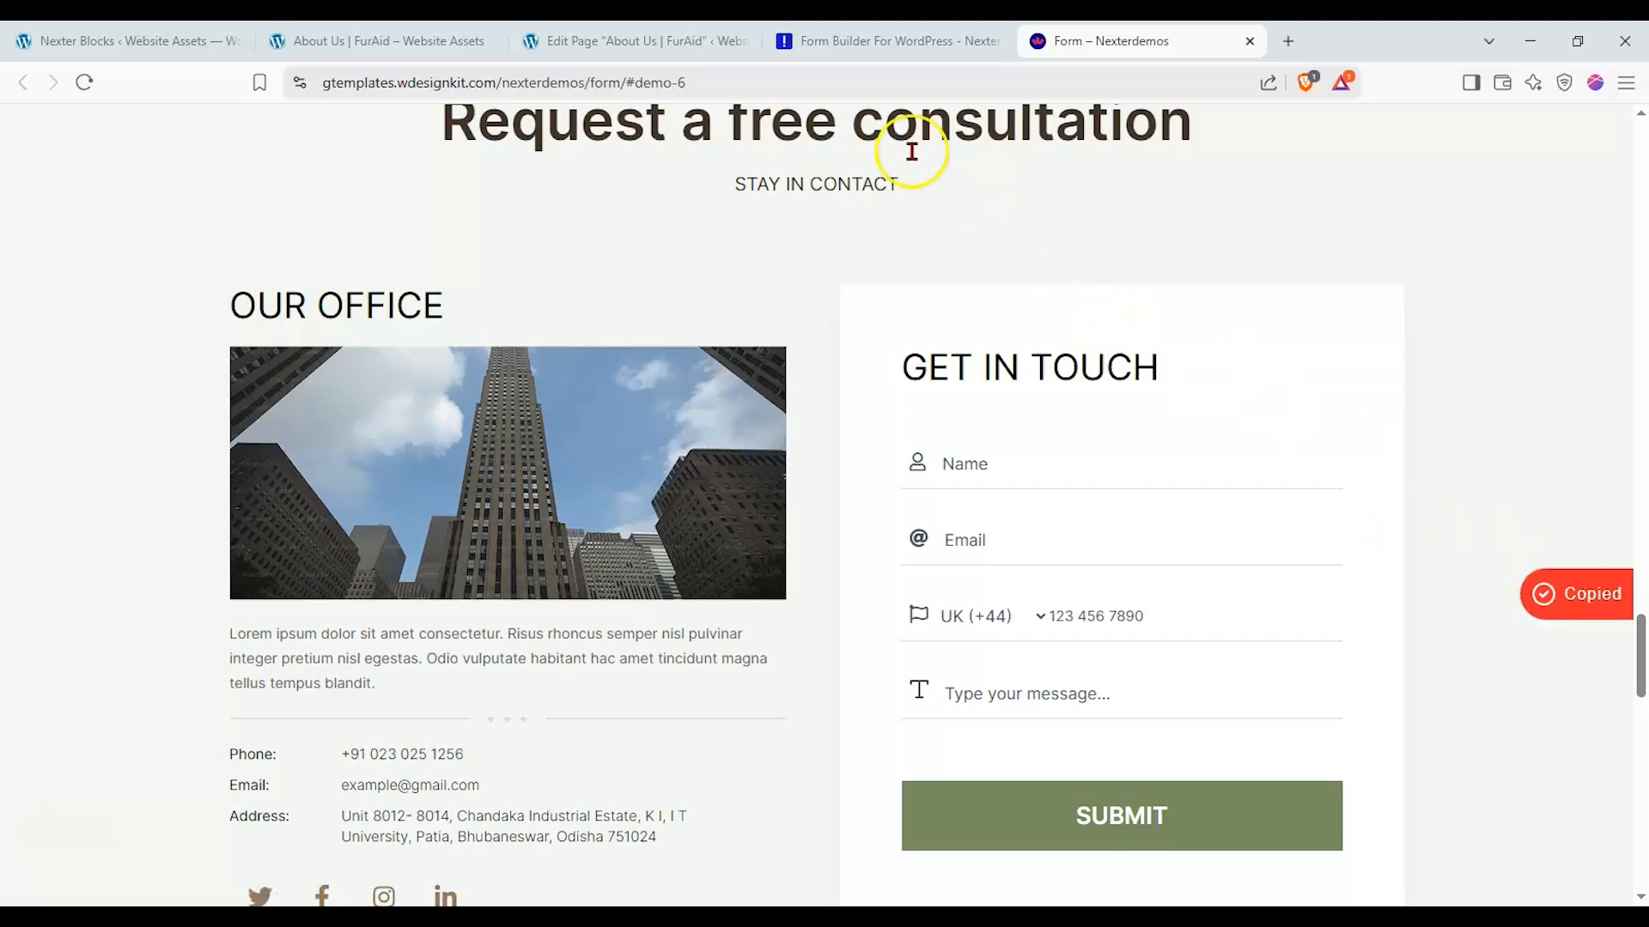
Step: Return to the "About Us | FurAid" page editor, paste the copied demo section, and move its container directly above the newsletter form
click(645, 48)
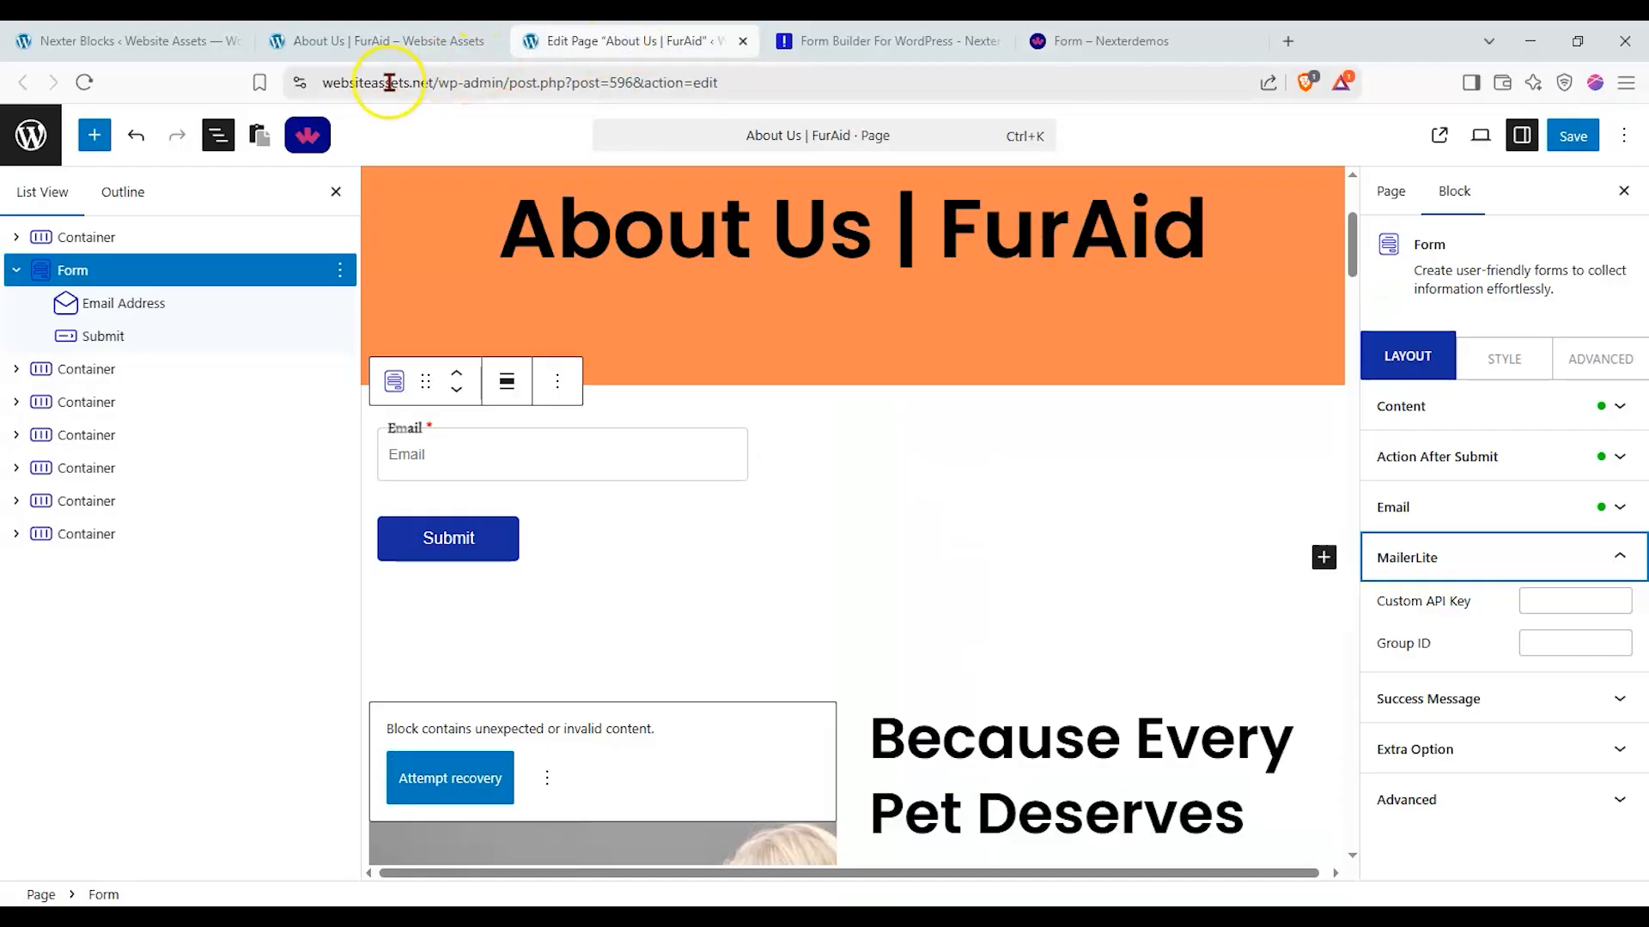
click(262, 140)
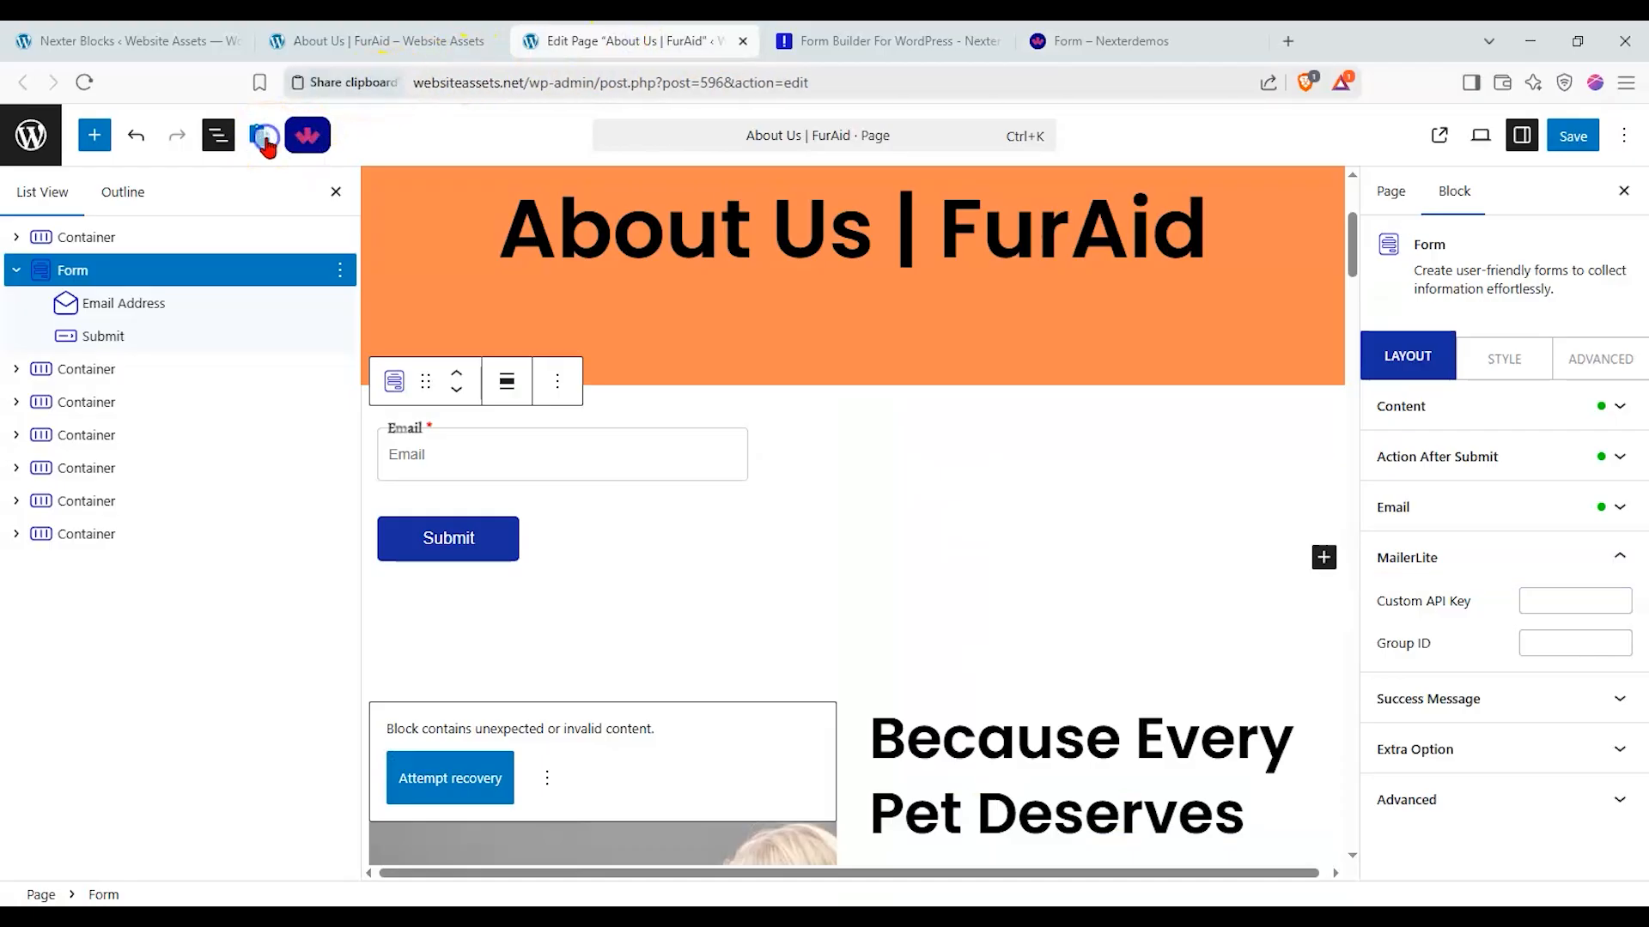
click(468, 260)
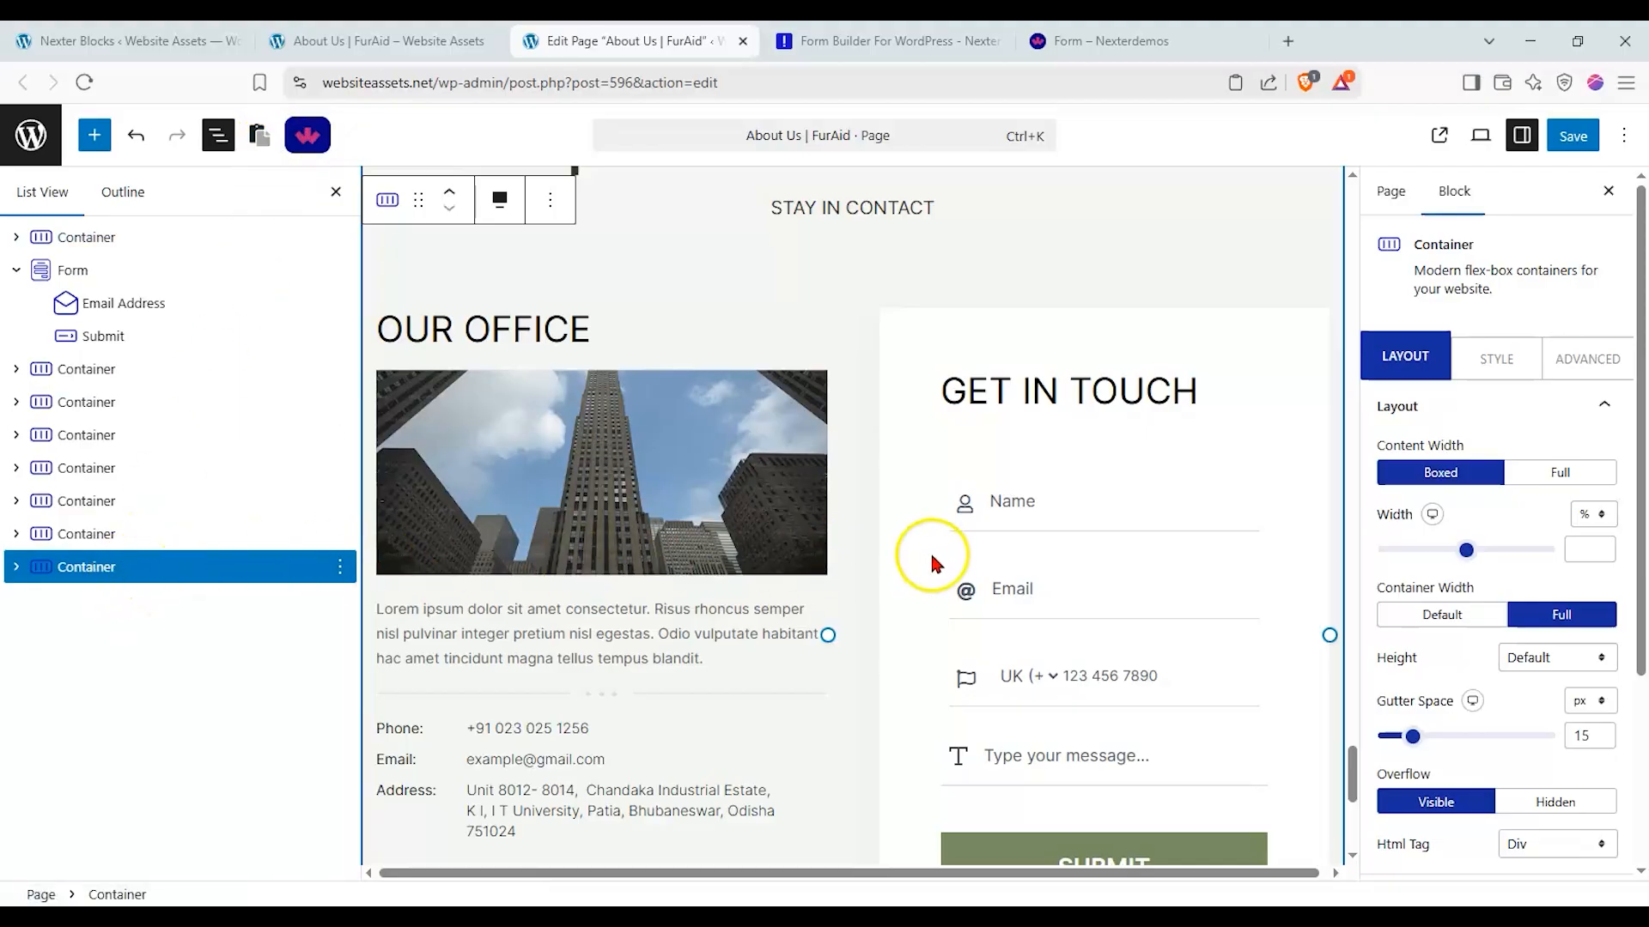
drag(52, 570, 73, 262)
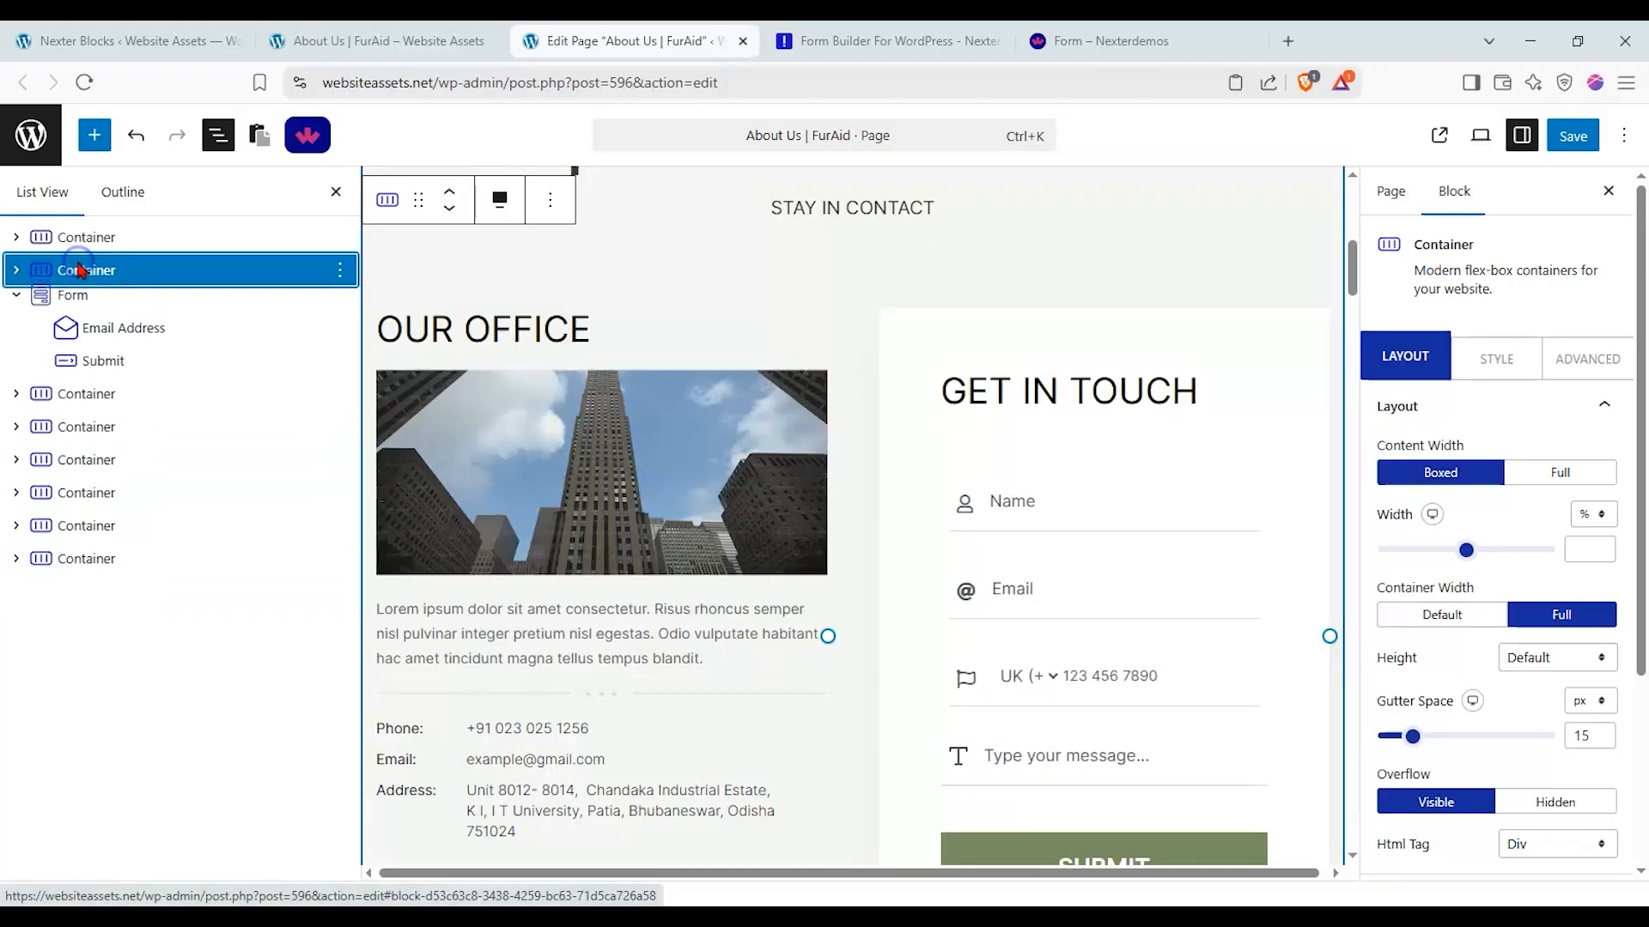
Step: Expand the imported consultation section down to its inner containers and select the Get in Touch form
click(16, 271)
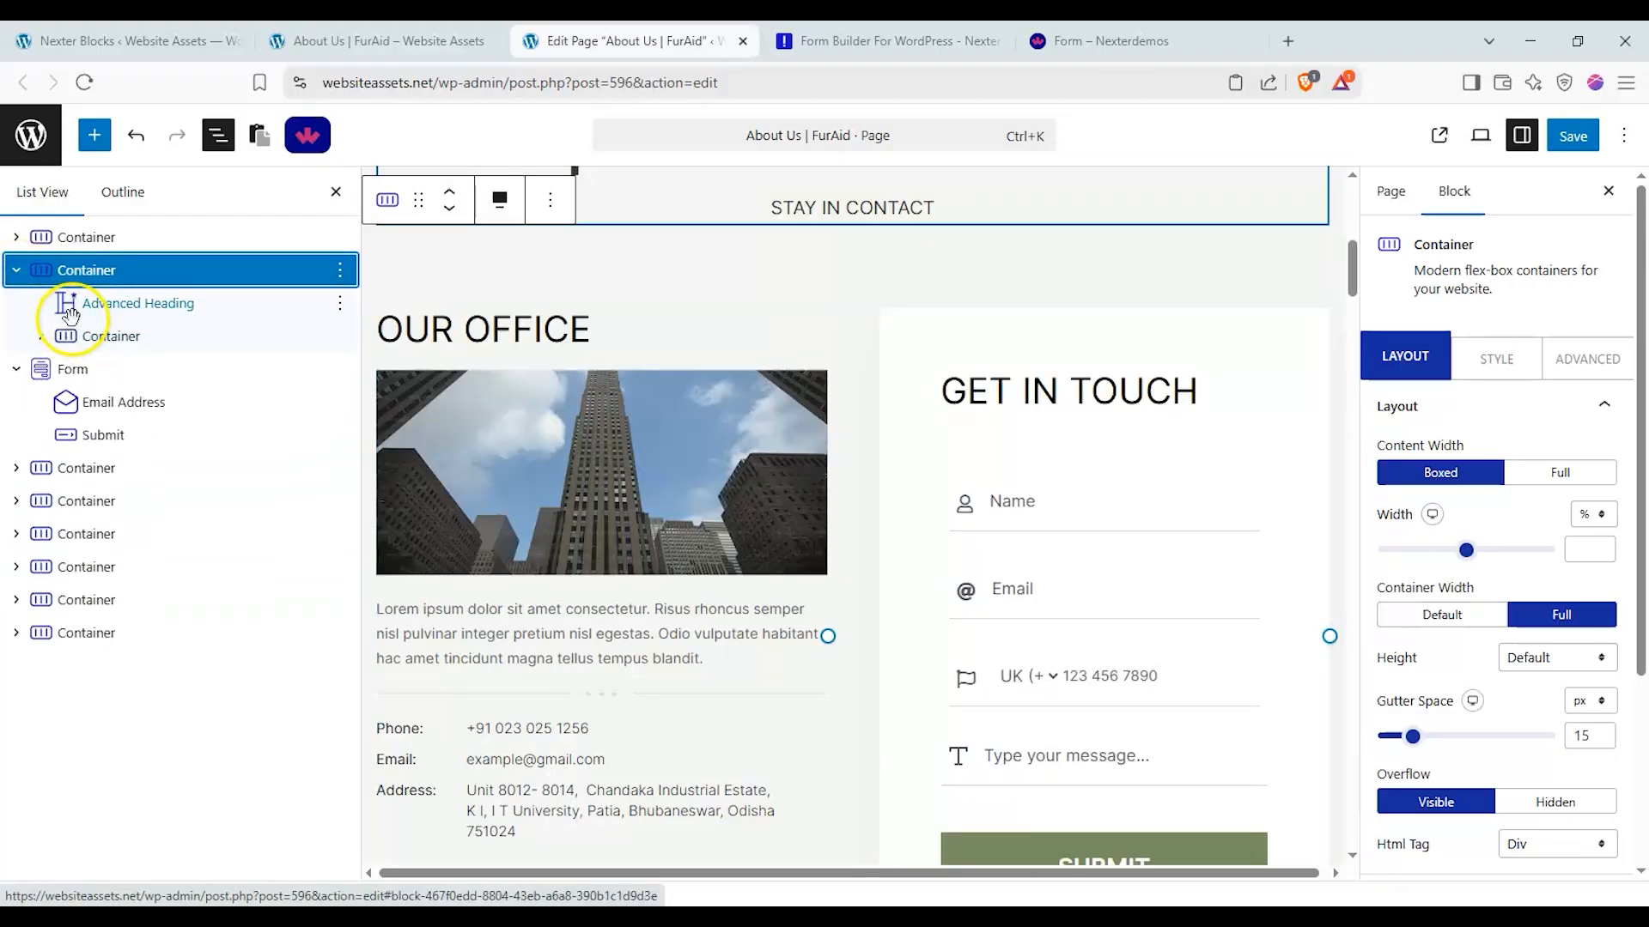
click(41, 337)
click(76, 400)
click(66, 402)
click(122, 469)
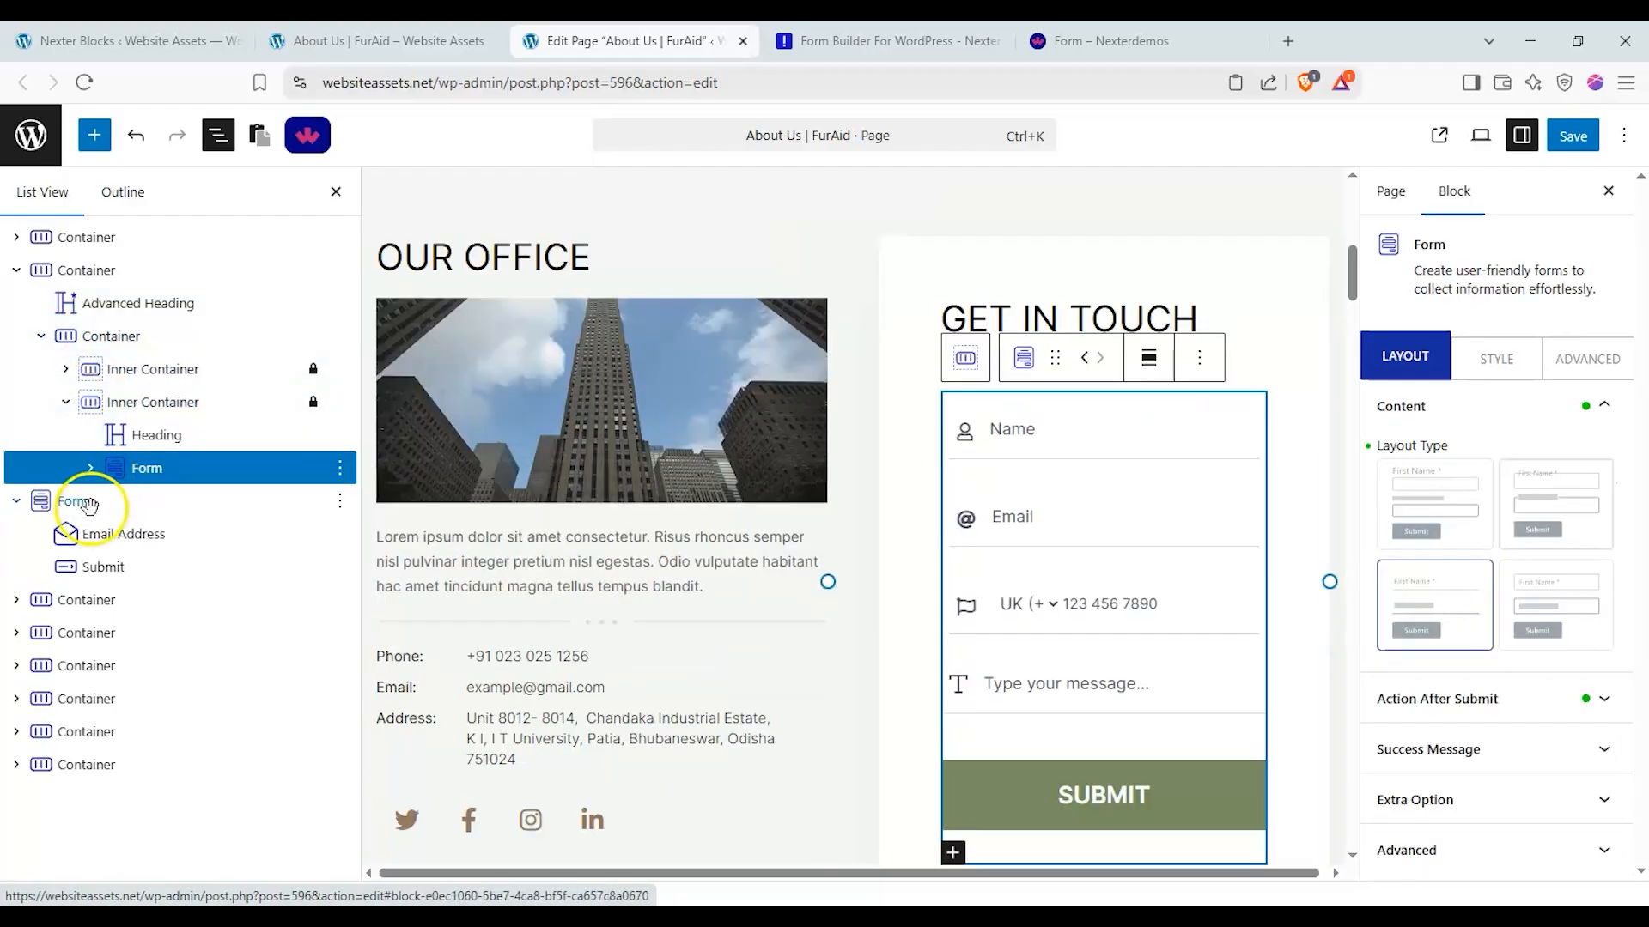
Step: Delete the standalone form with the Email field and Submit button below the imported section
scroll(596, 427, down, 6)
scroll(596, 434, down, 2)
scroll(464, 387, up, 3)
click(152, 503)
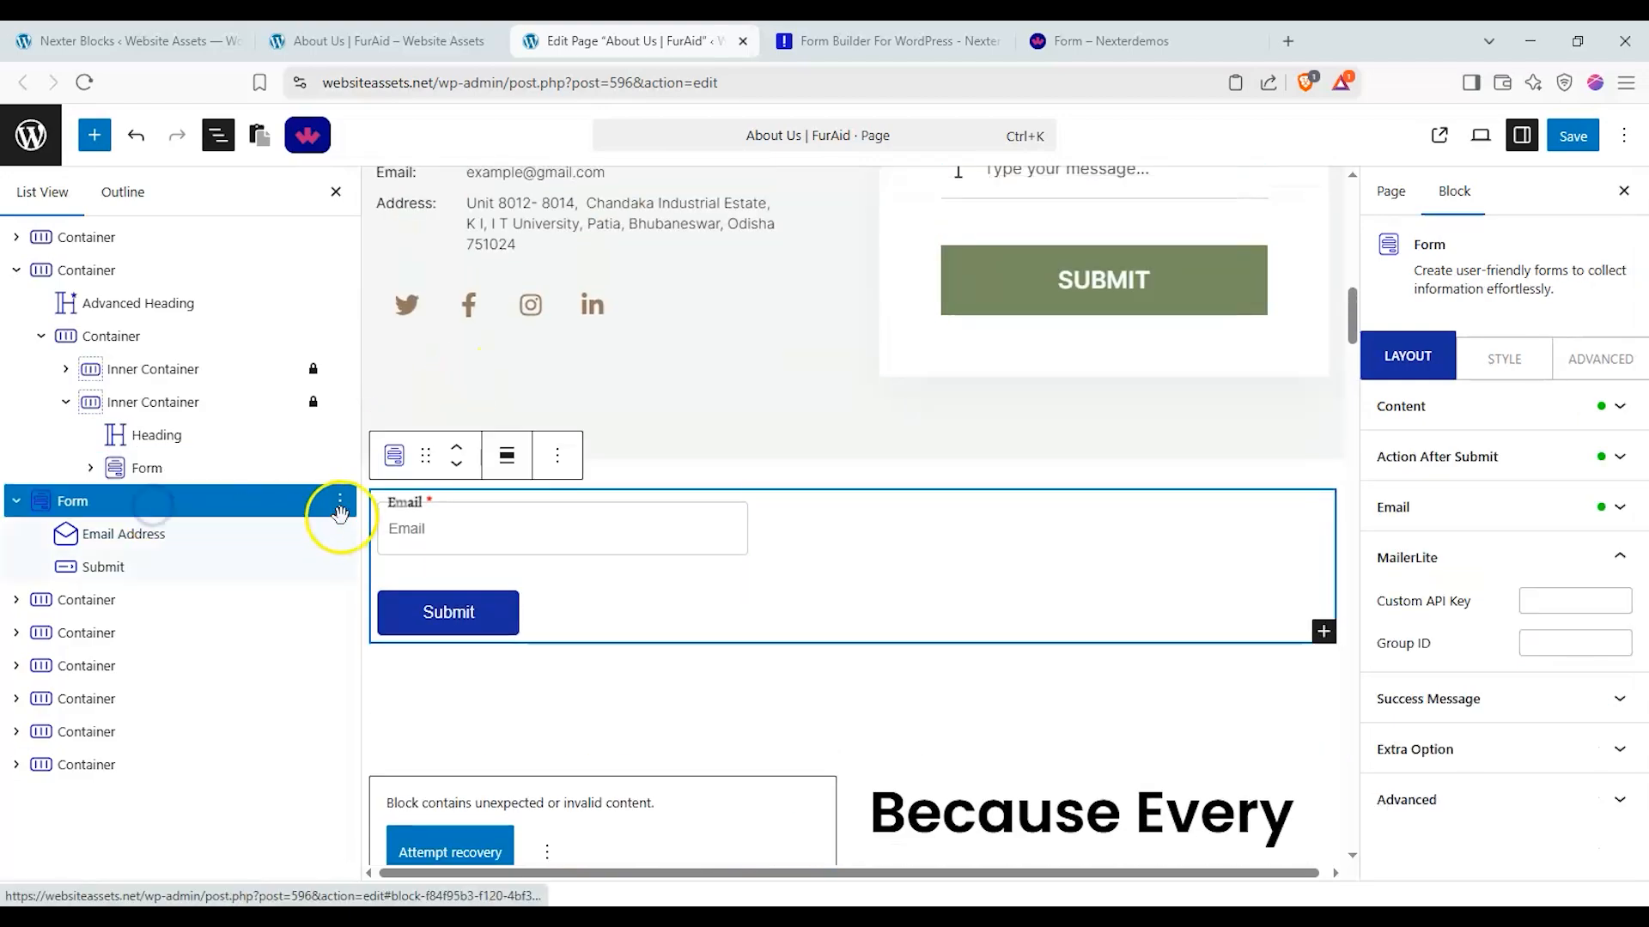
click(341, 502)
scroll(404, 850, down, 3)
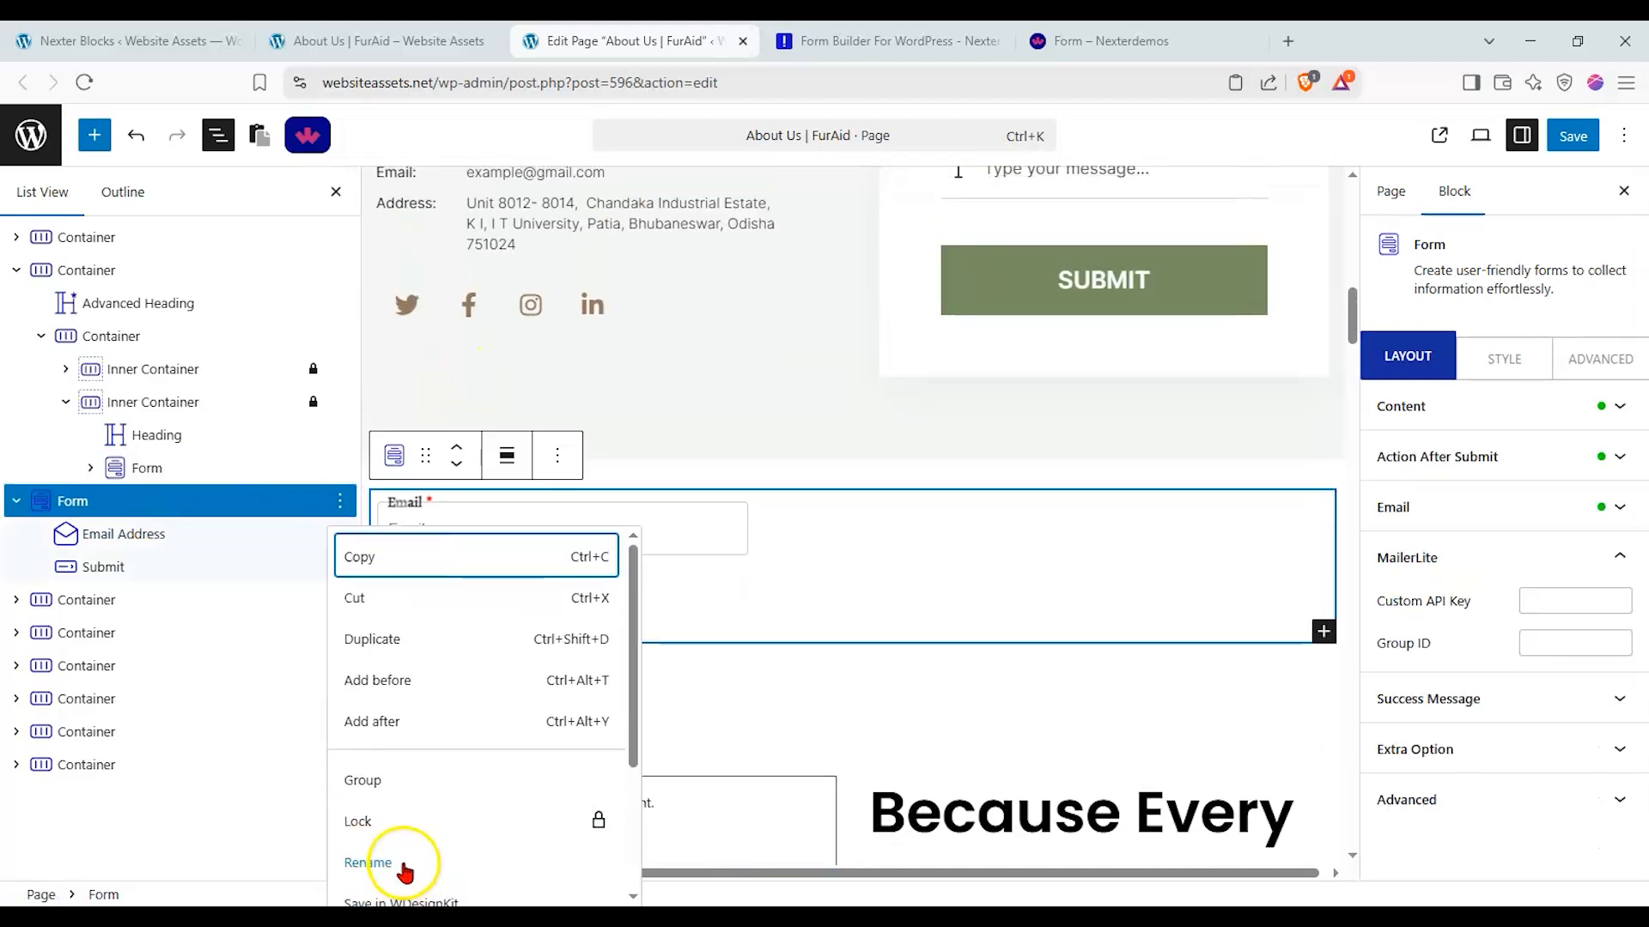
click(397, 871)
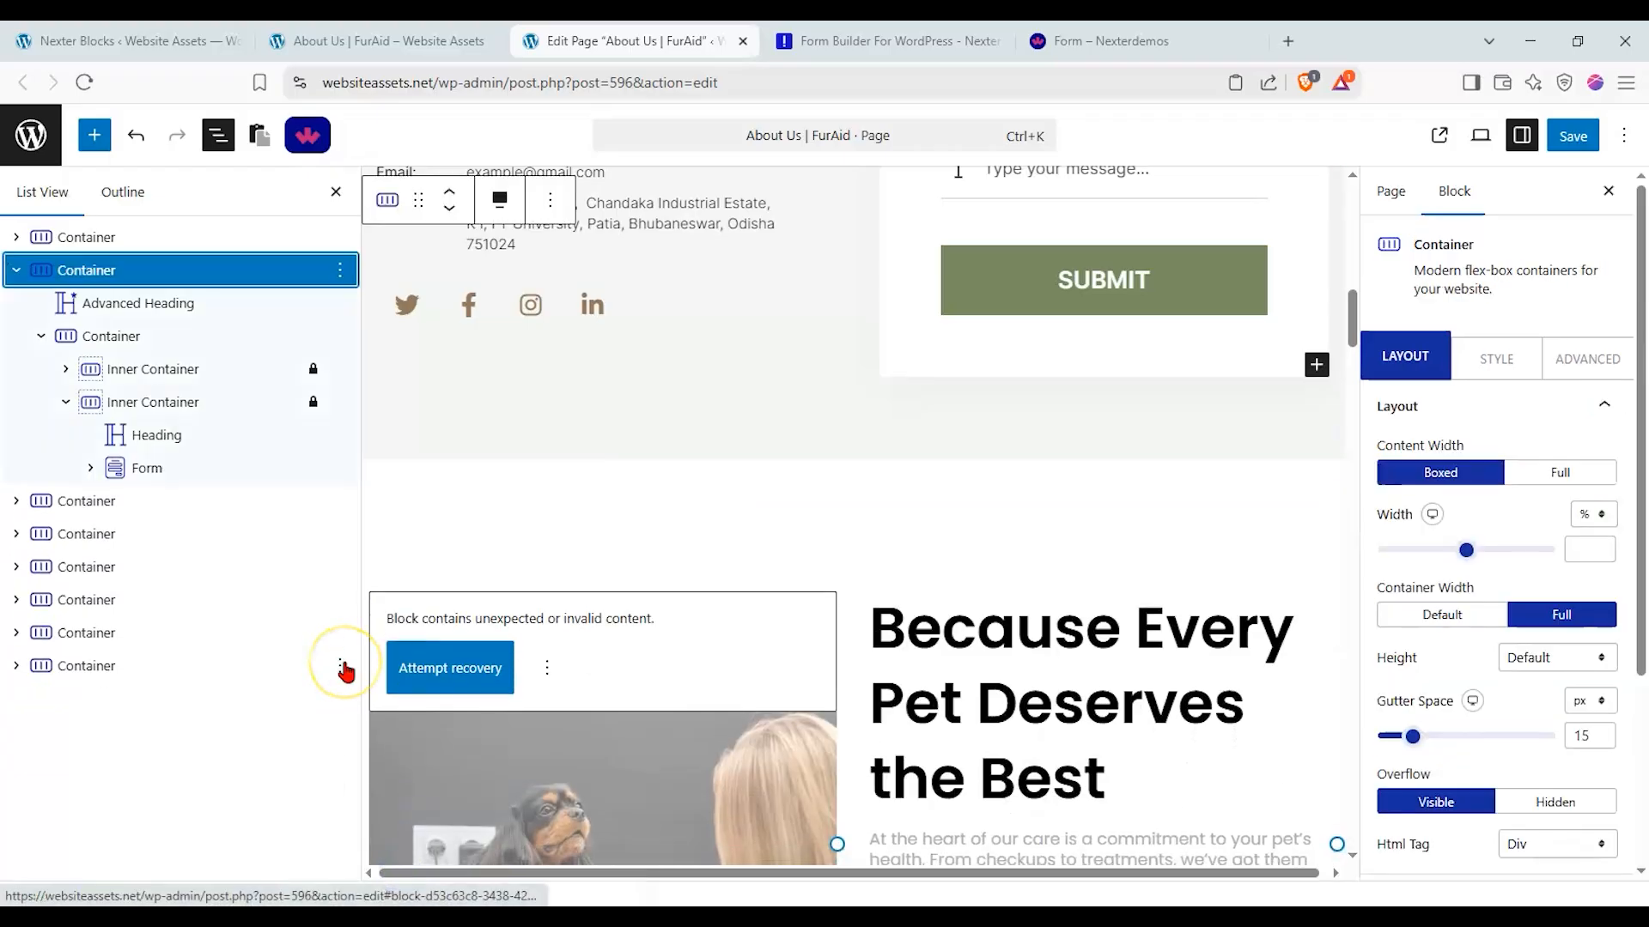
Step: Delete the container with the Phone, Email and Address details from the Our Office column
scroll(440, 635, up, 3)
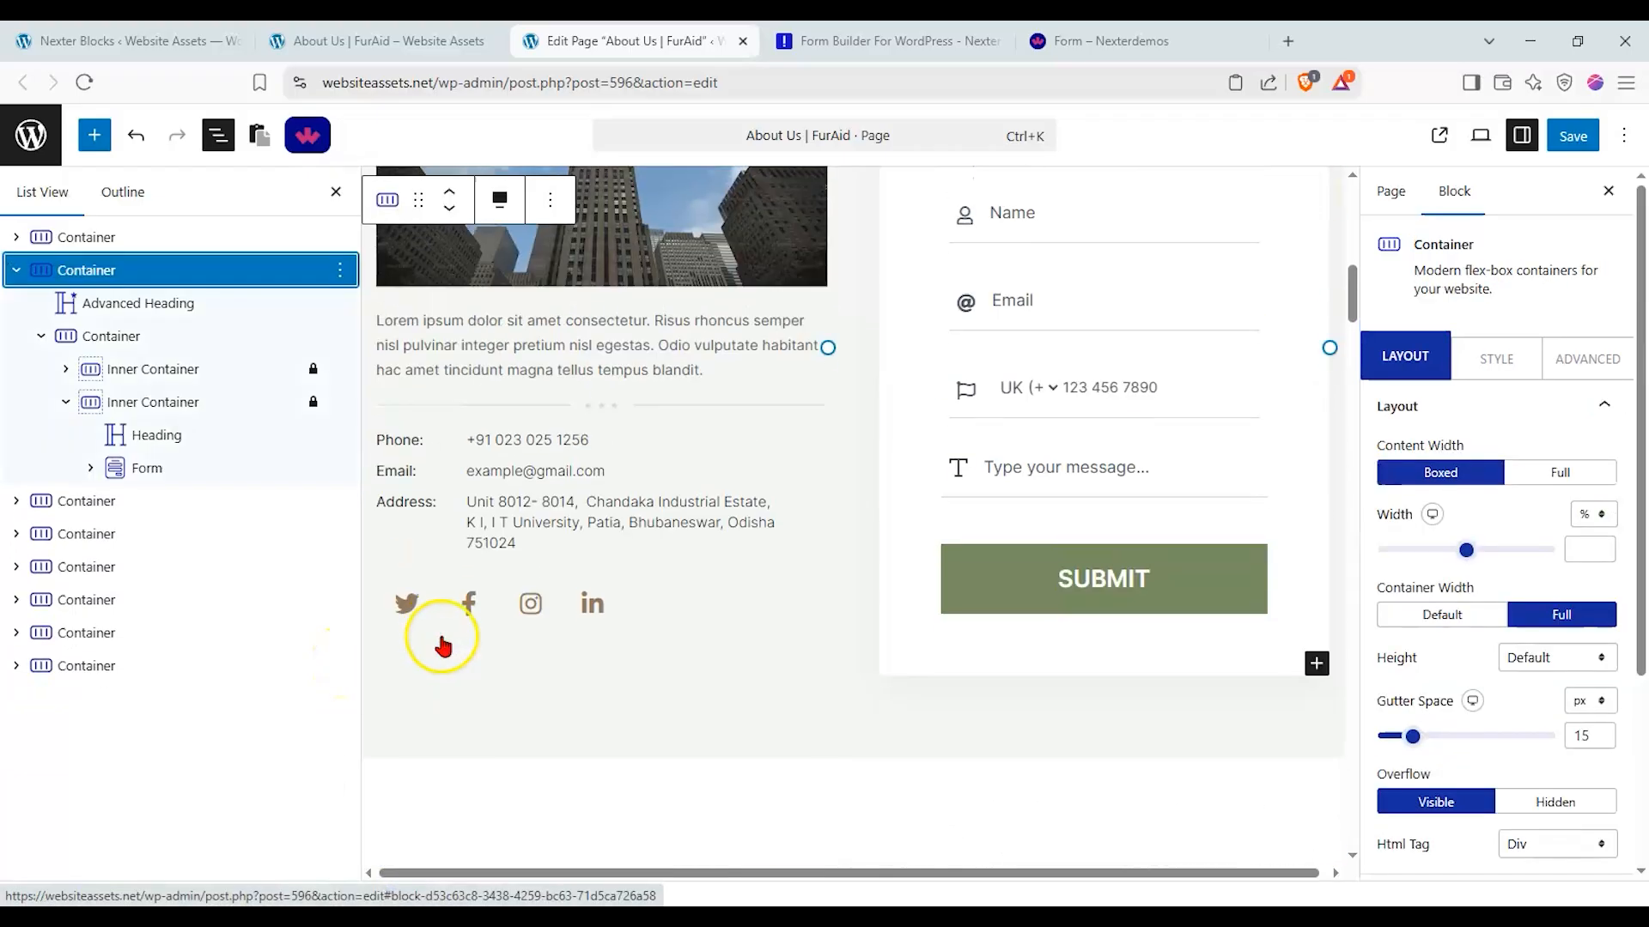
scroll(481, 644, up, 1)
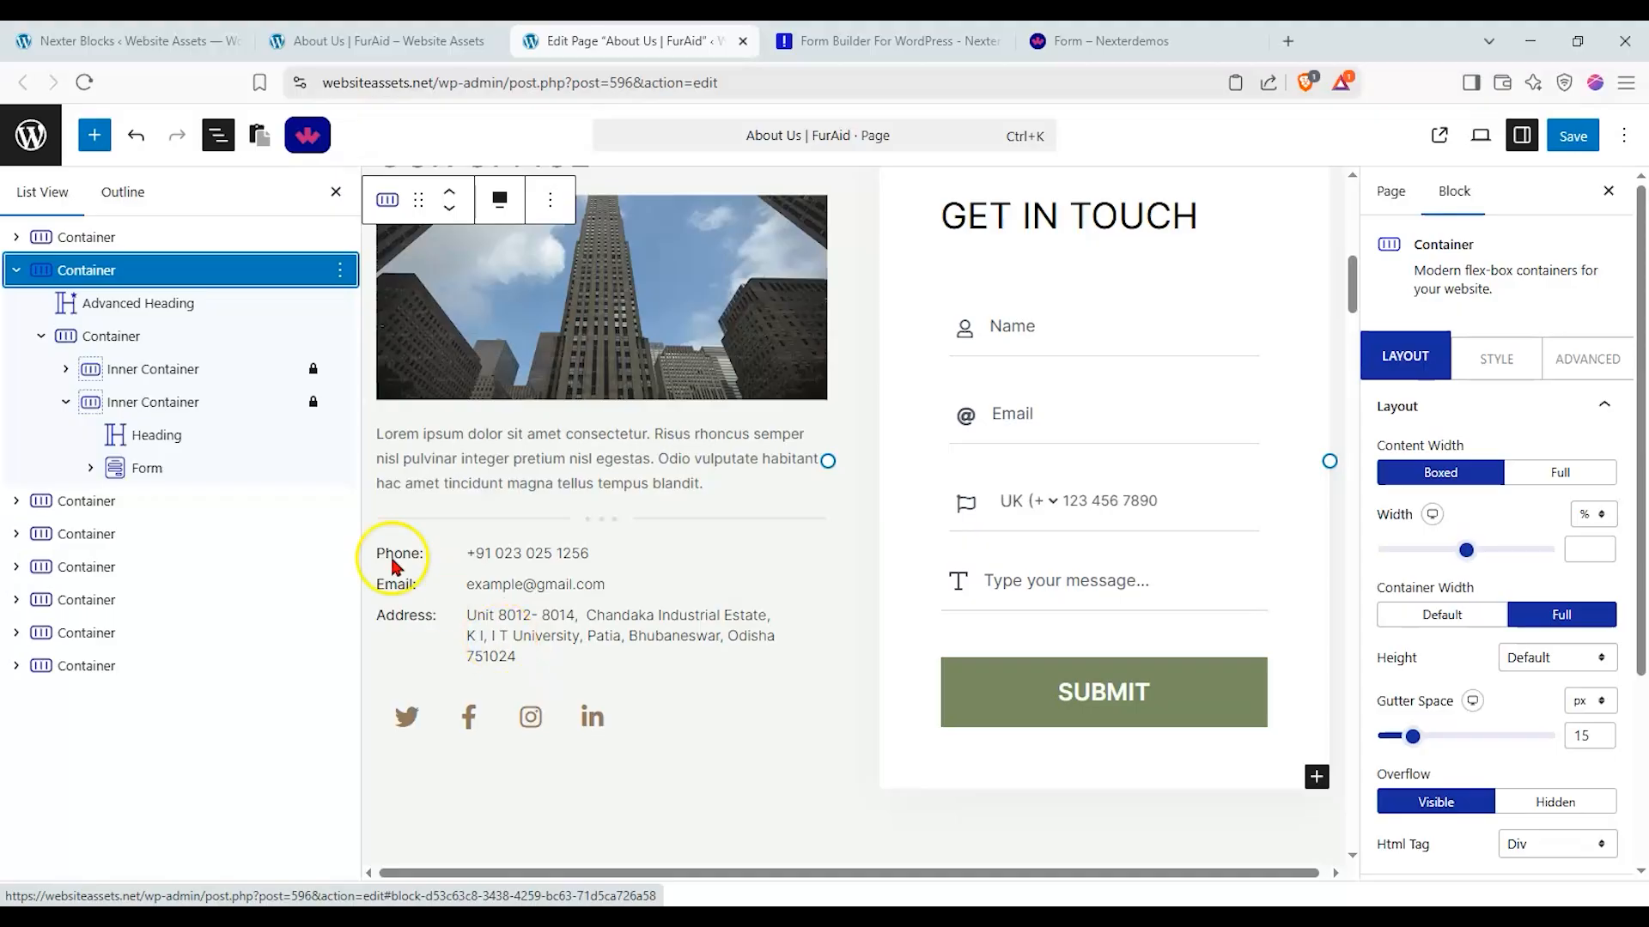
click(67, 370)
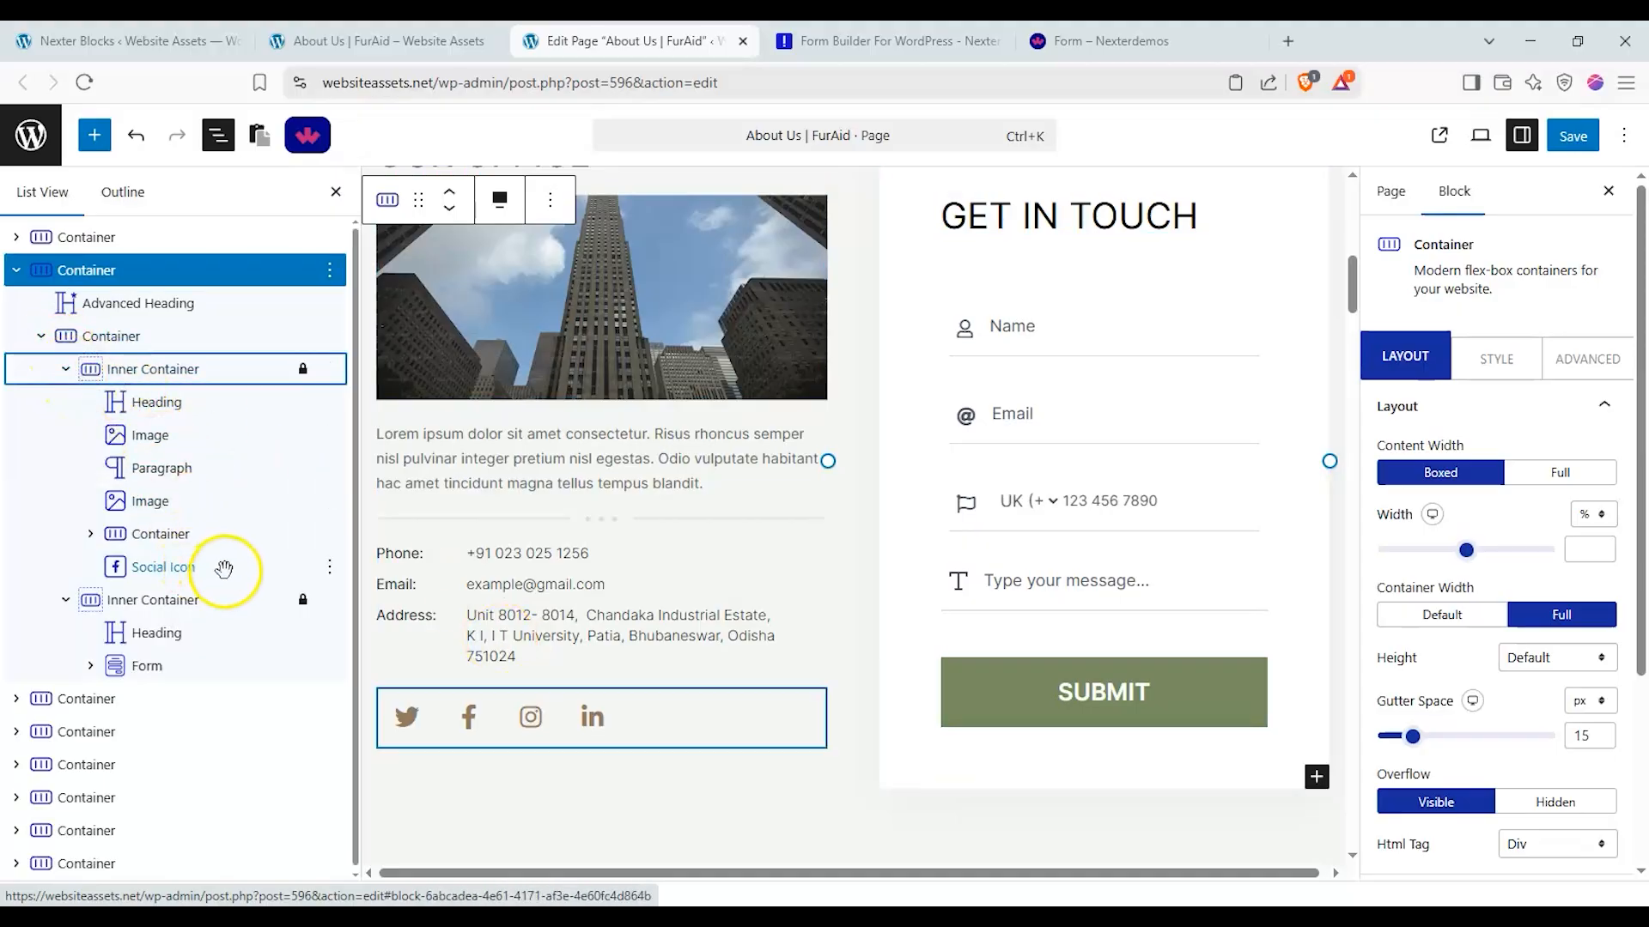
click(333, 535)
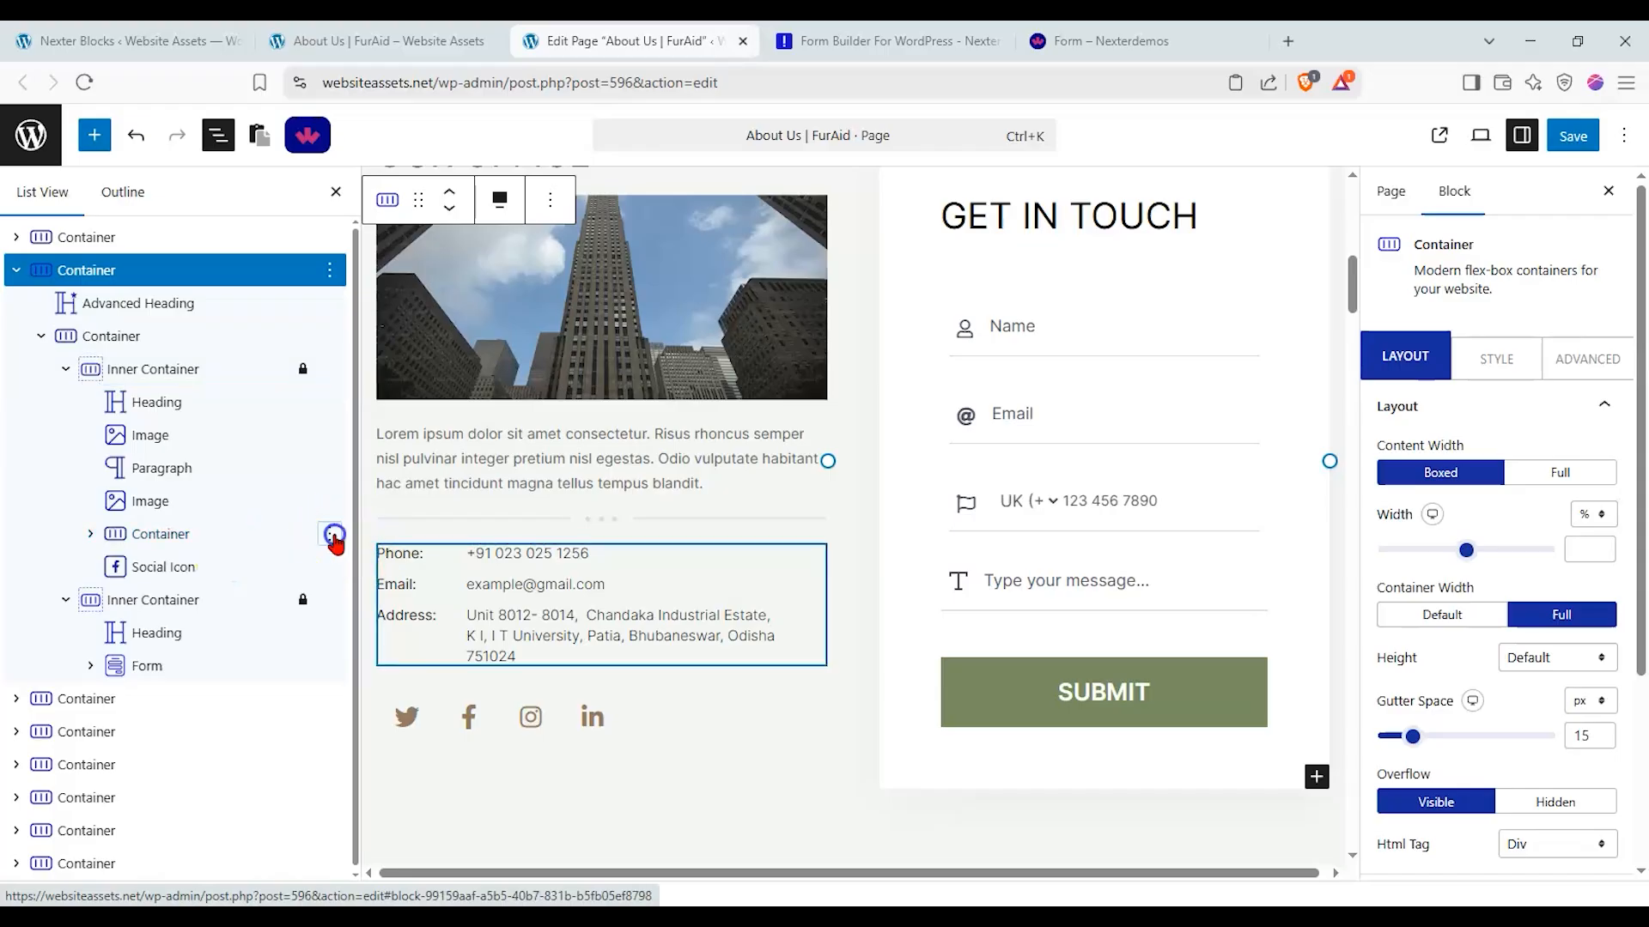
scroll(348, 447, down, 1)
click(350, 475)
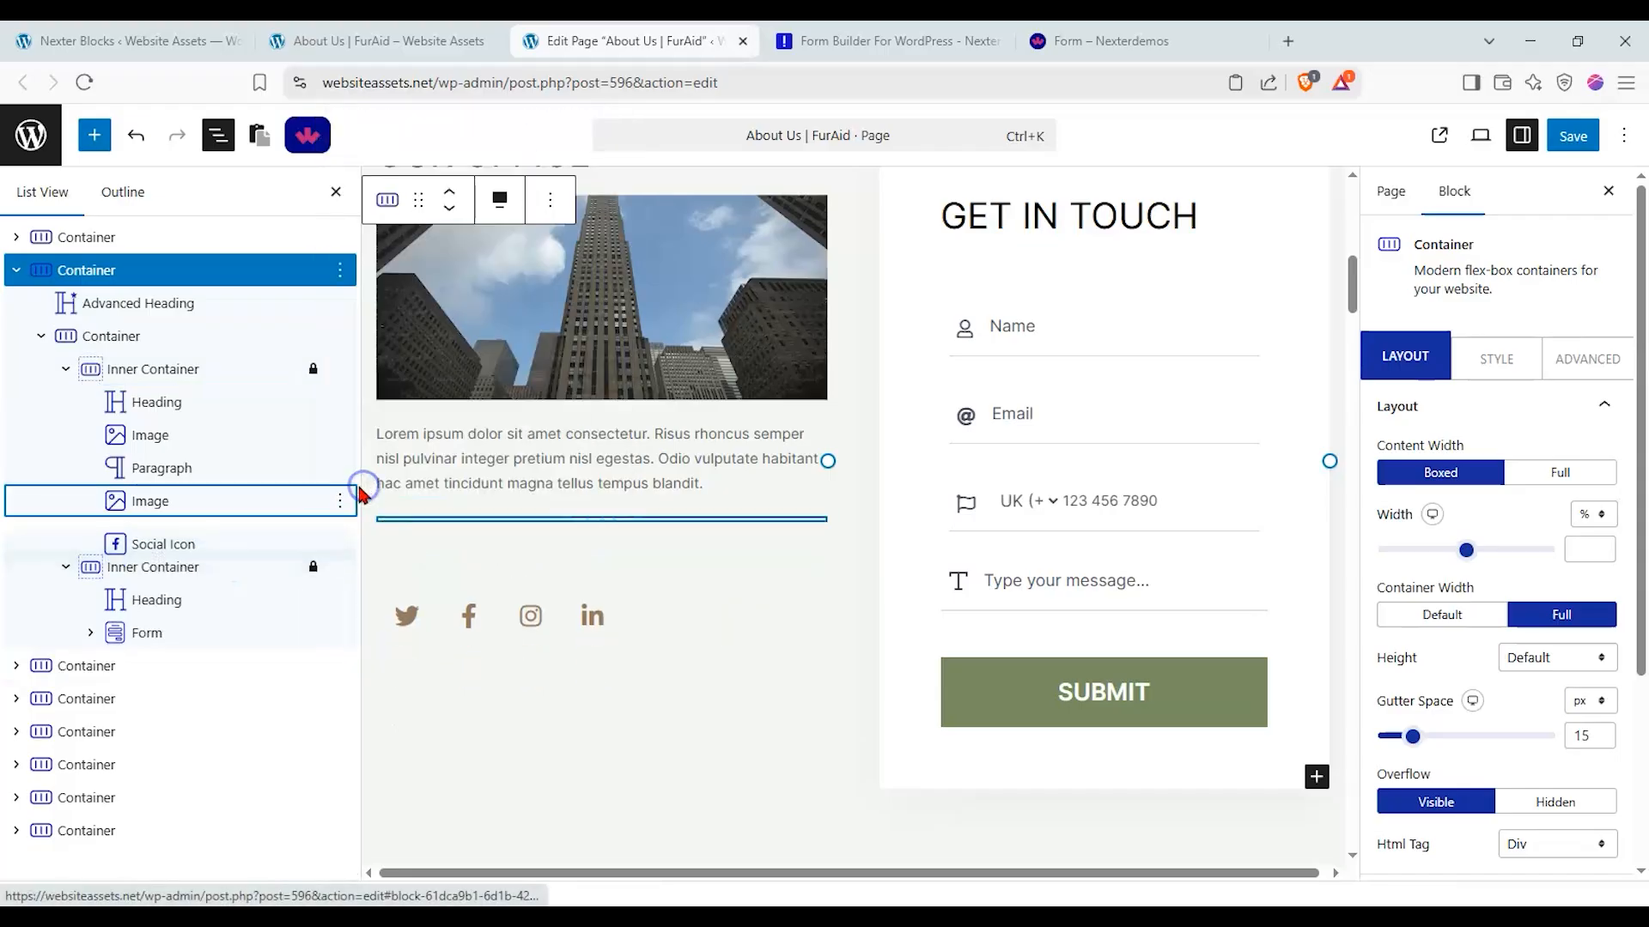
scroll(376, 507, down, 1)
scroll(426, 524, up, 1)
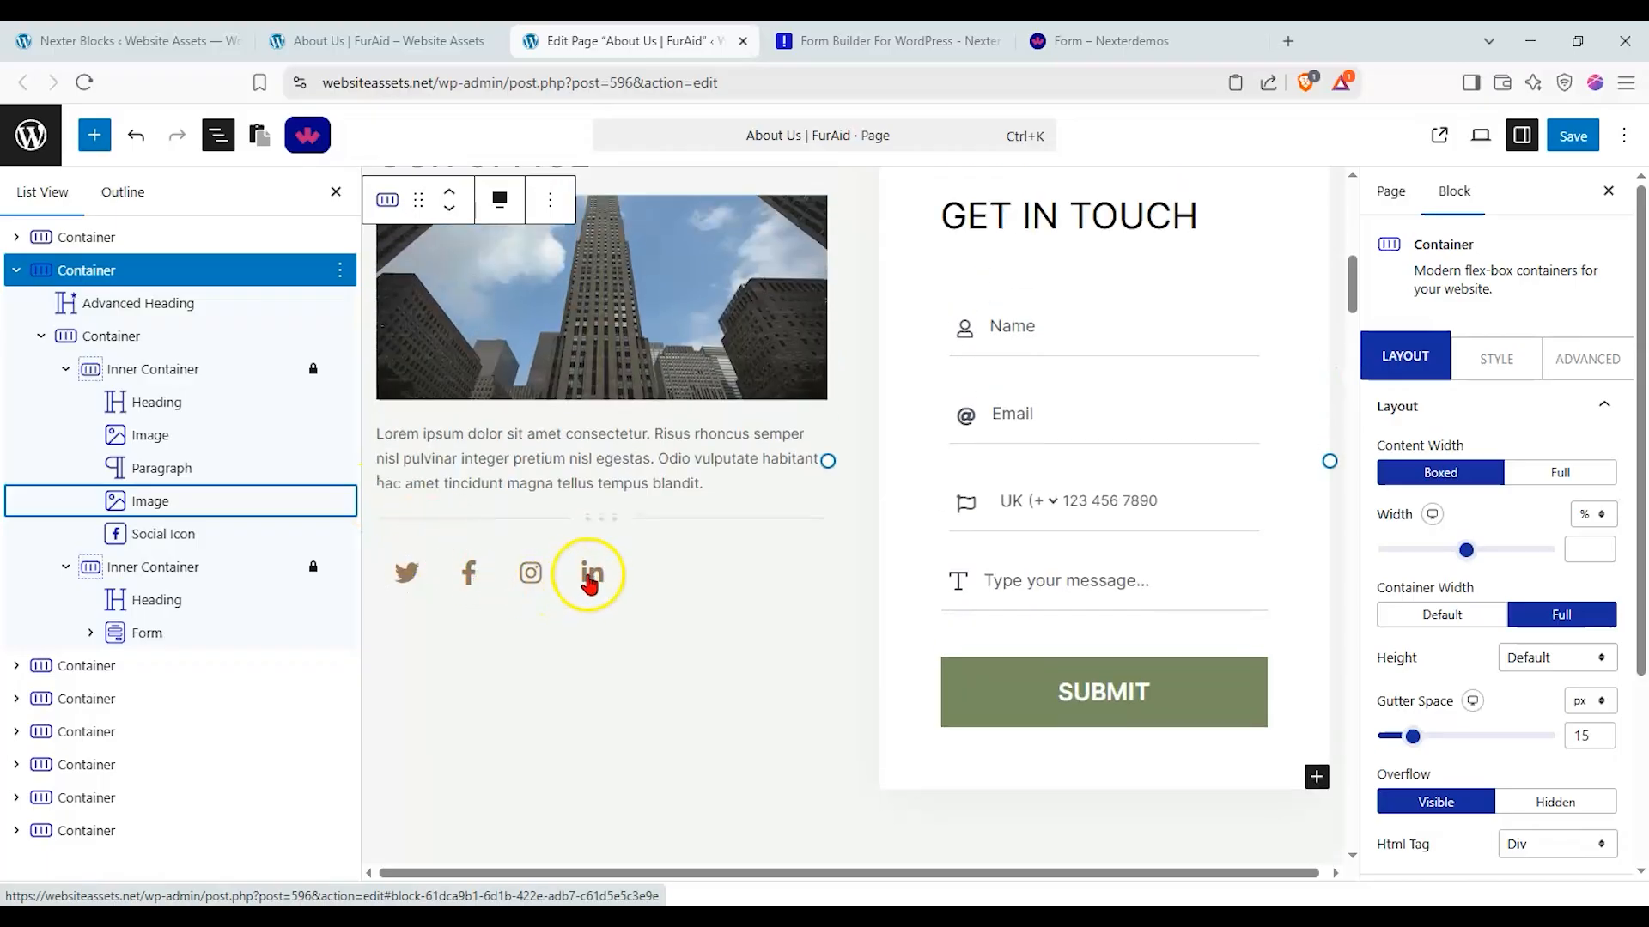
Step: Replace the section's main heading text with "Get notified of our latest projects!"
scroll(625, 565, up, 2)
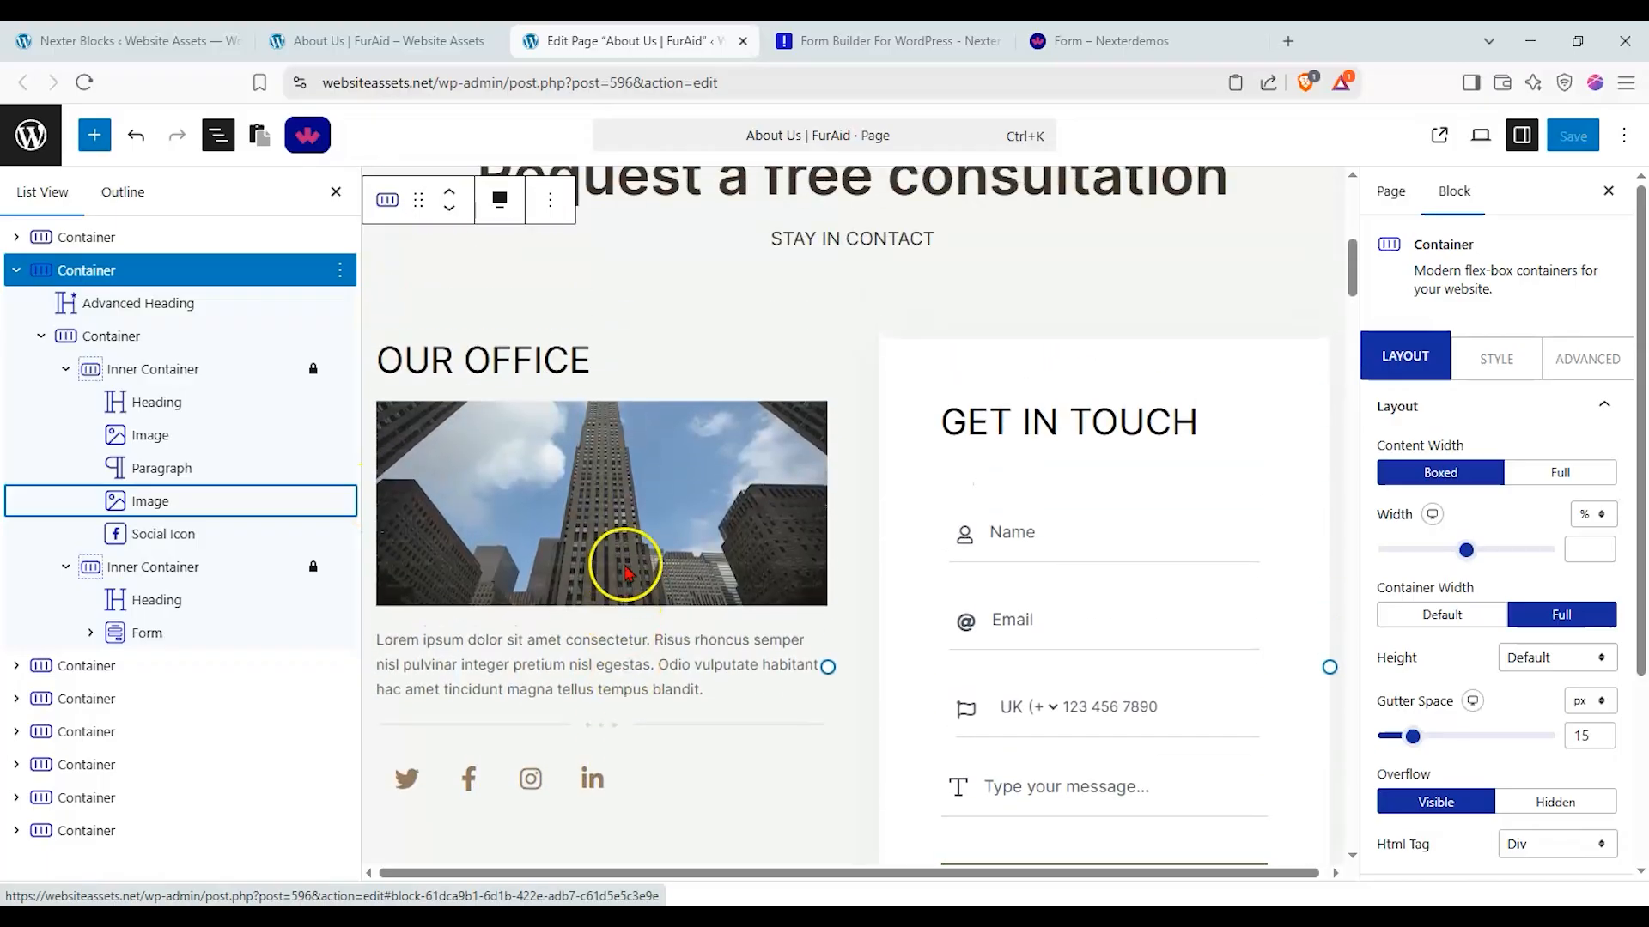
scroll(625, 563, up, 1)
scroll(705, 558, down, 1)
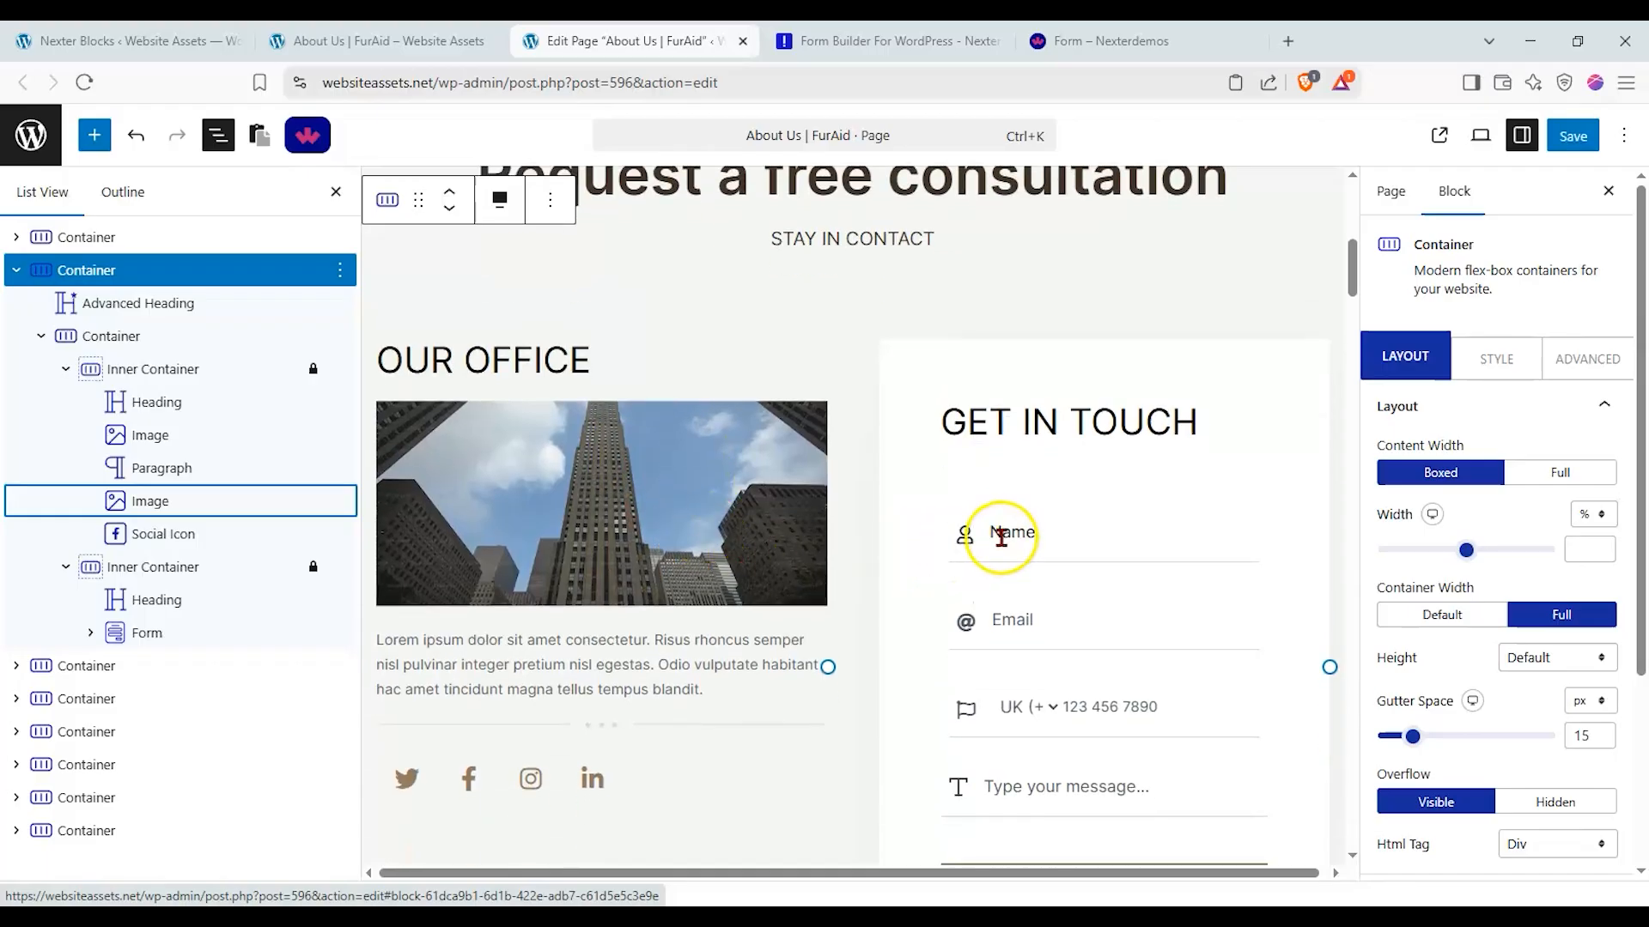
scroll(944, 565, up, 1)
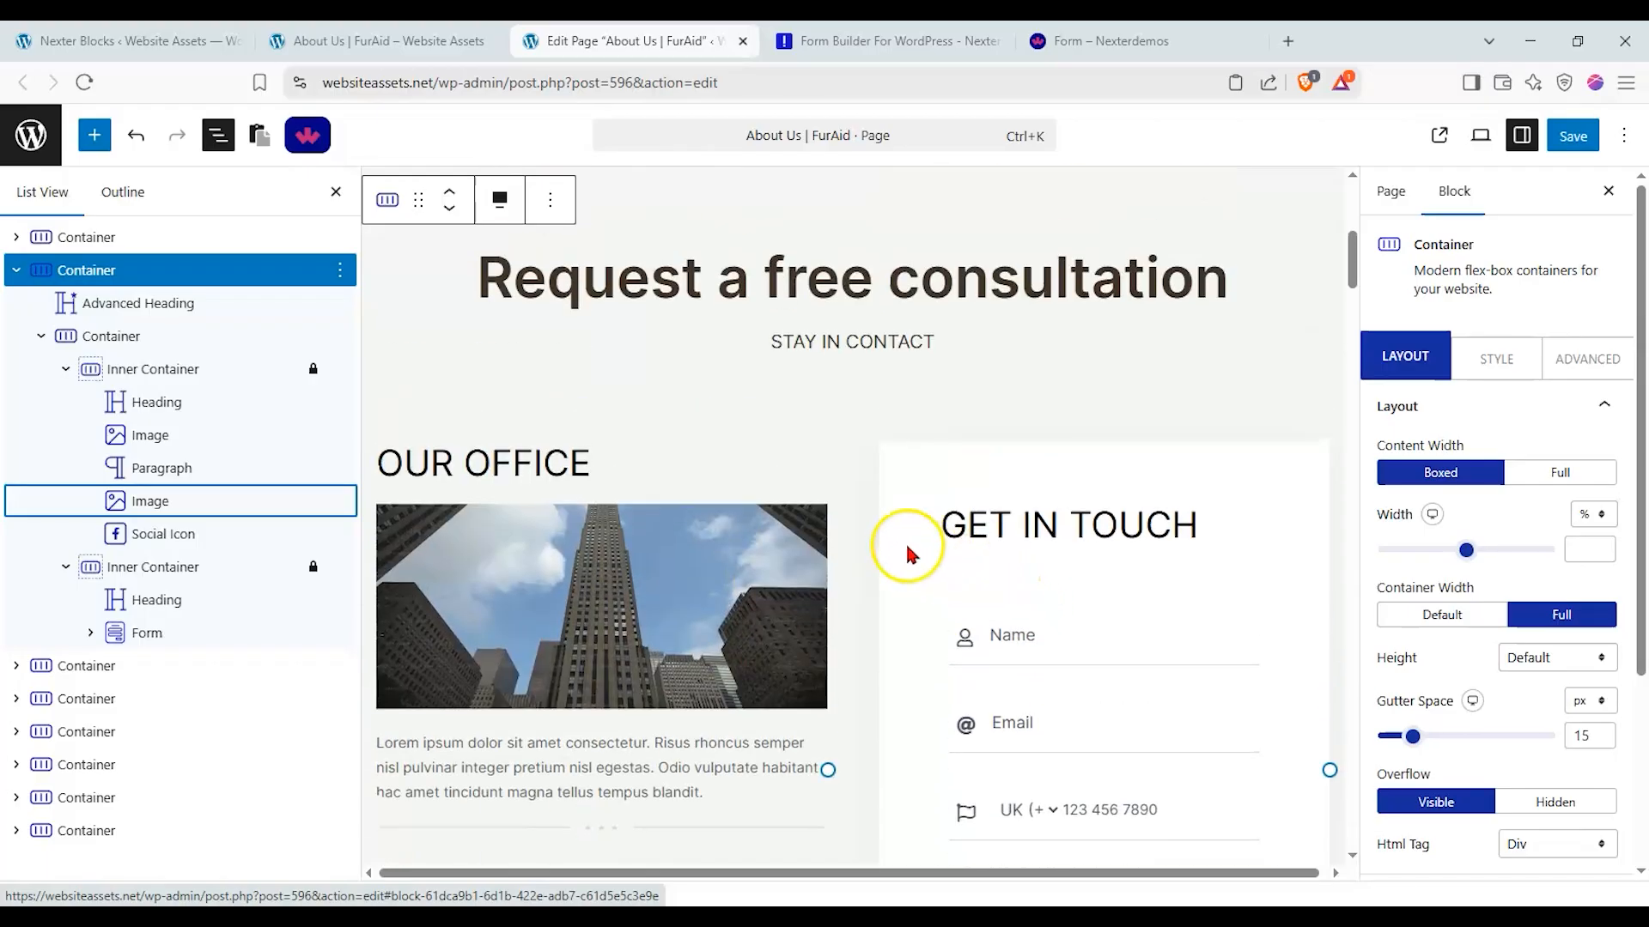
click(777, 284)
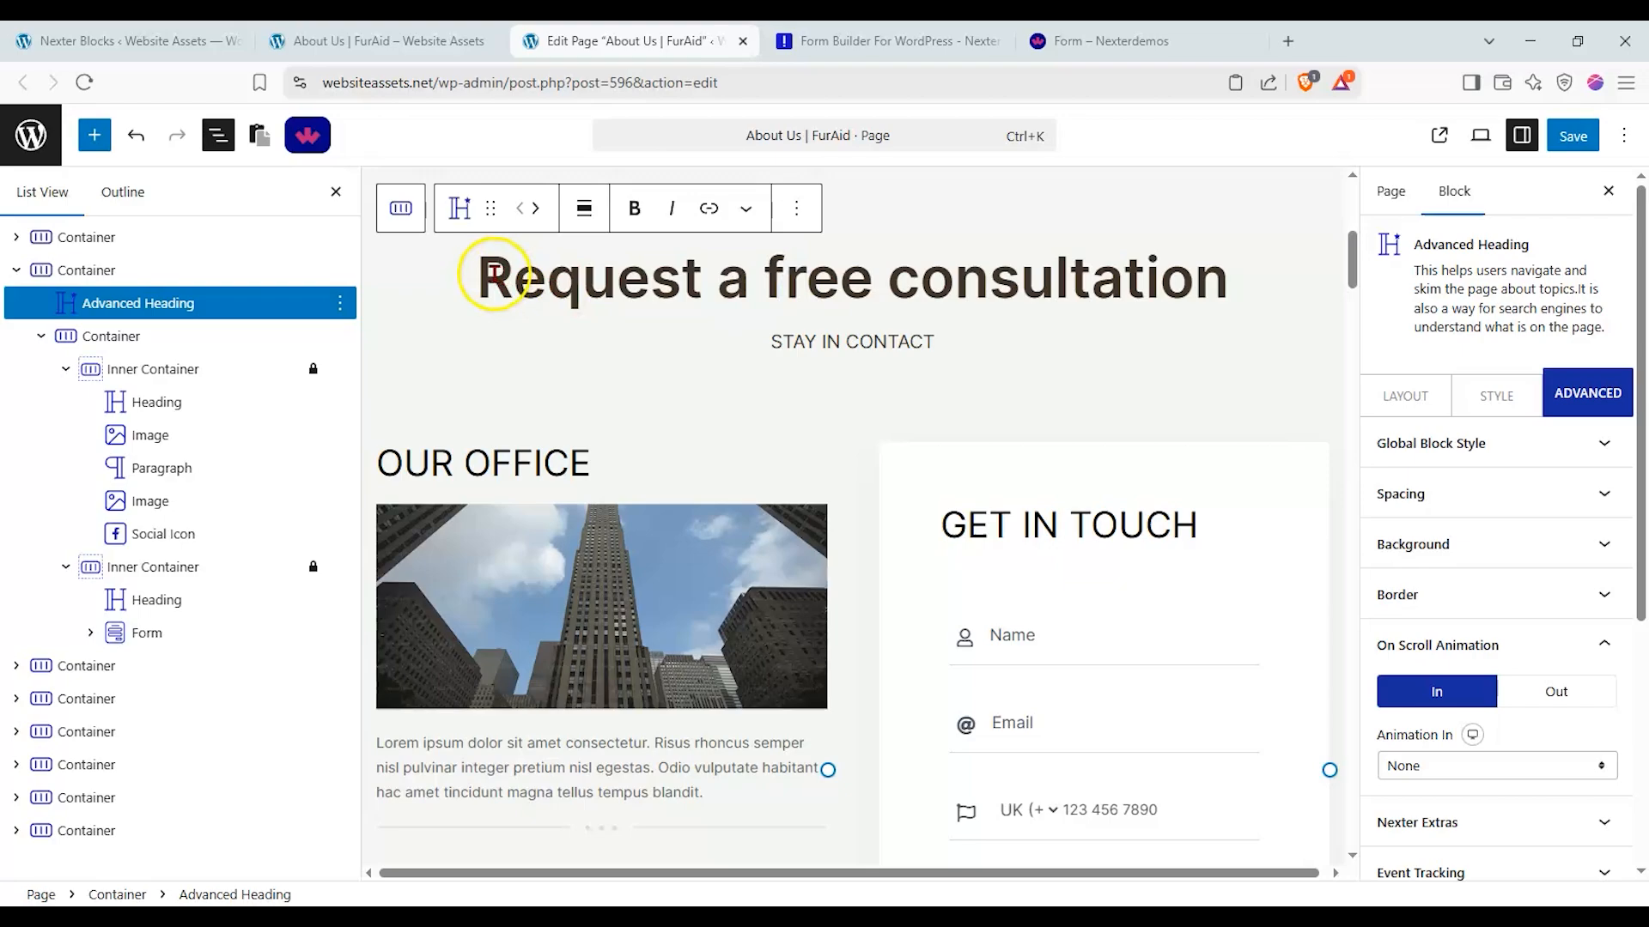
drag(494, 274, 1234, 297)
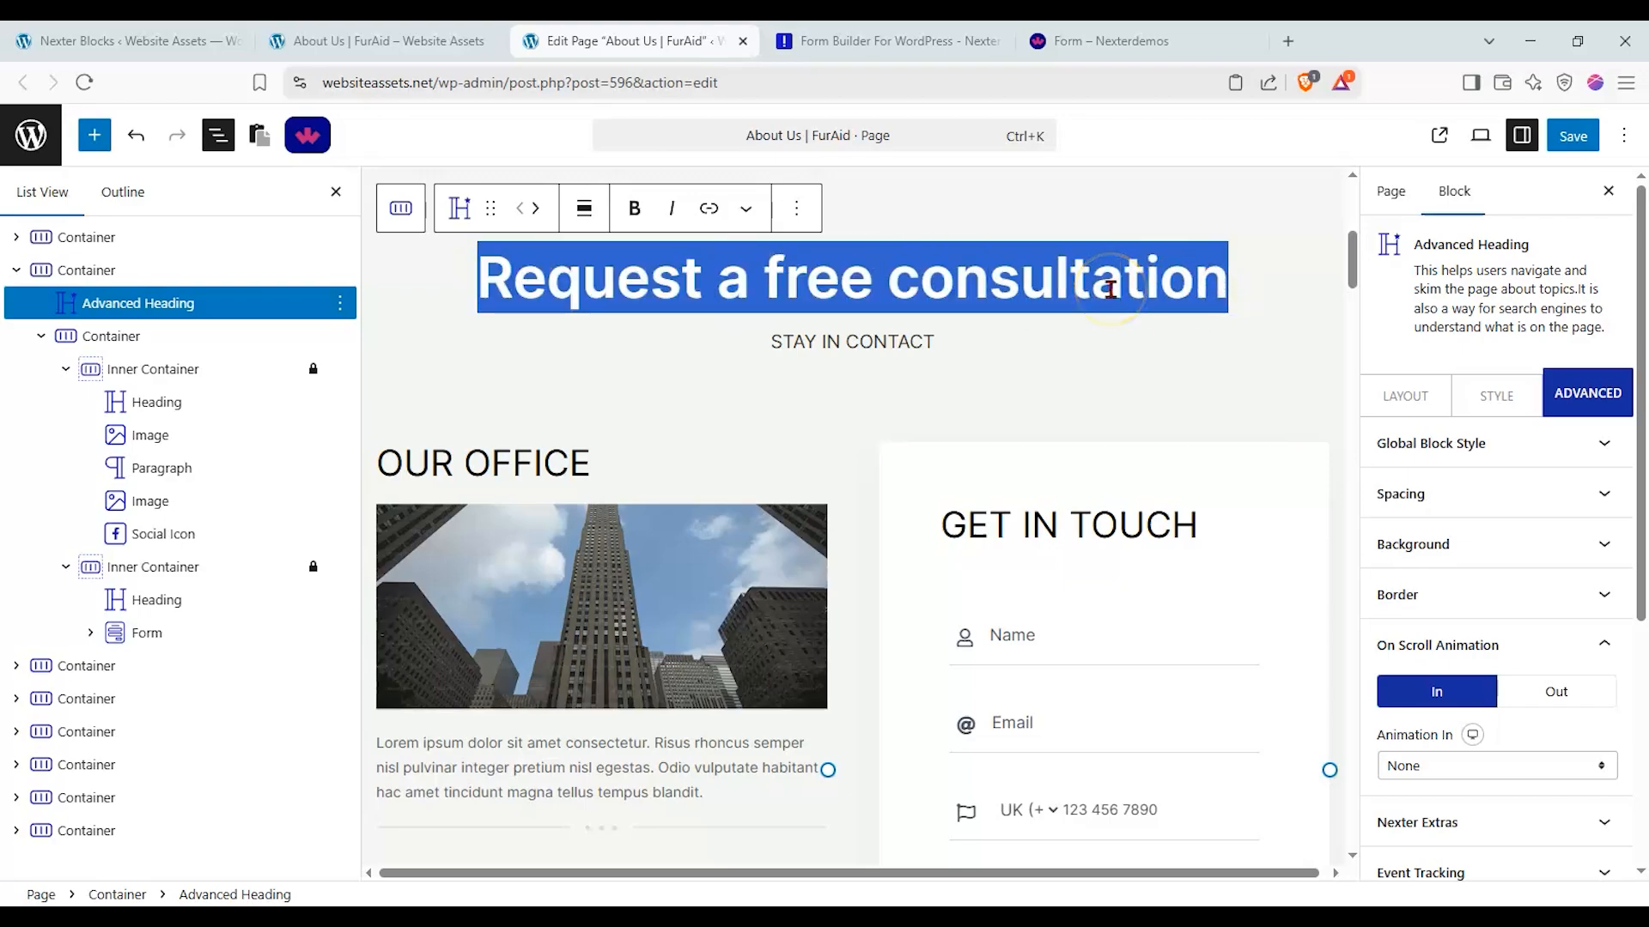
text(Get n)
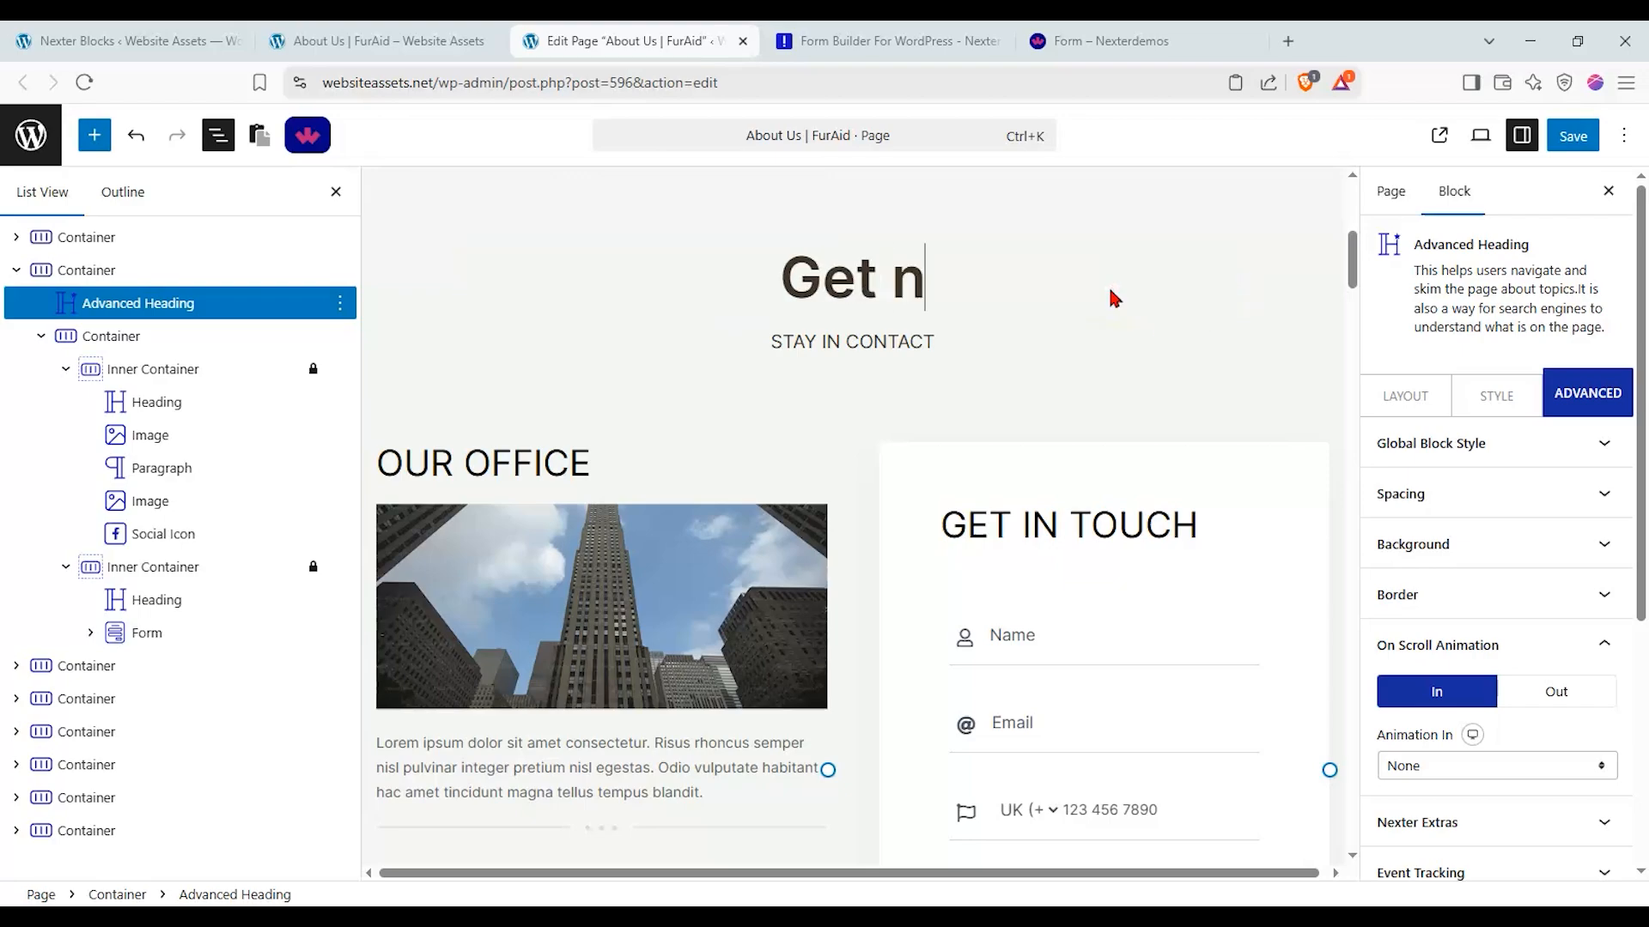
text(otified of o)
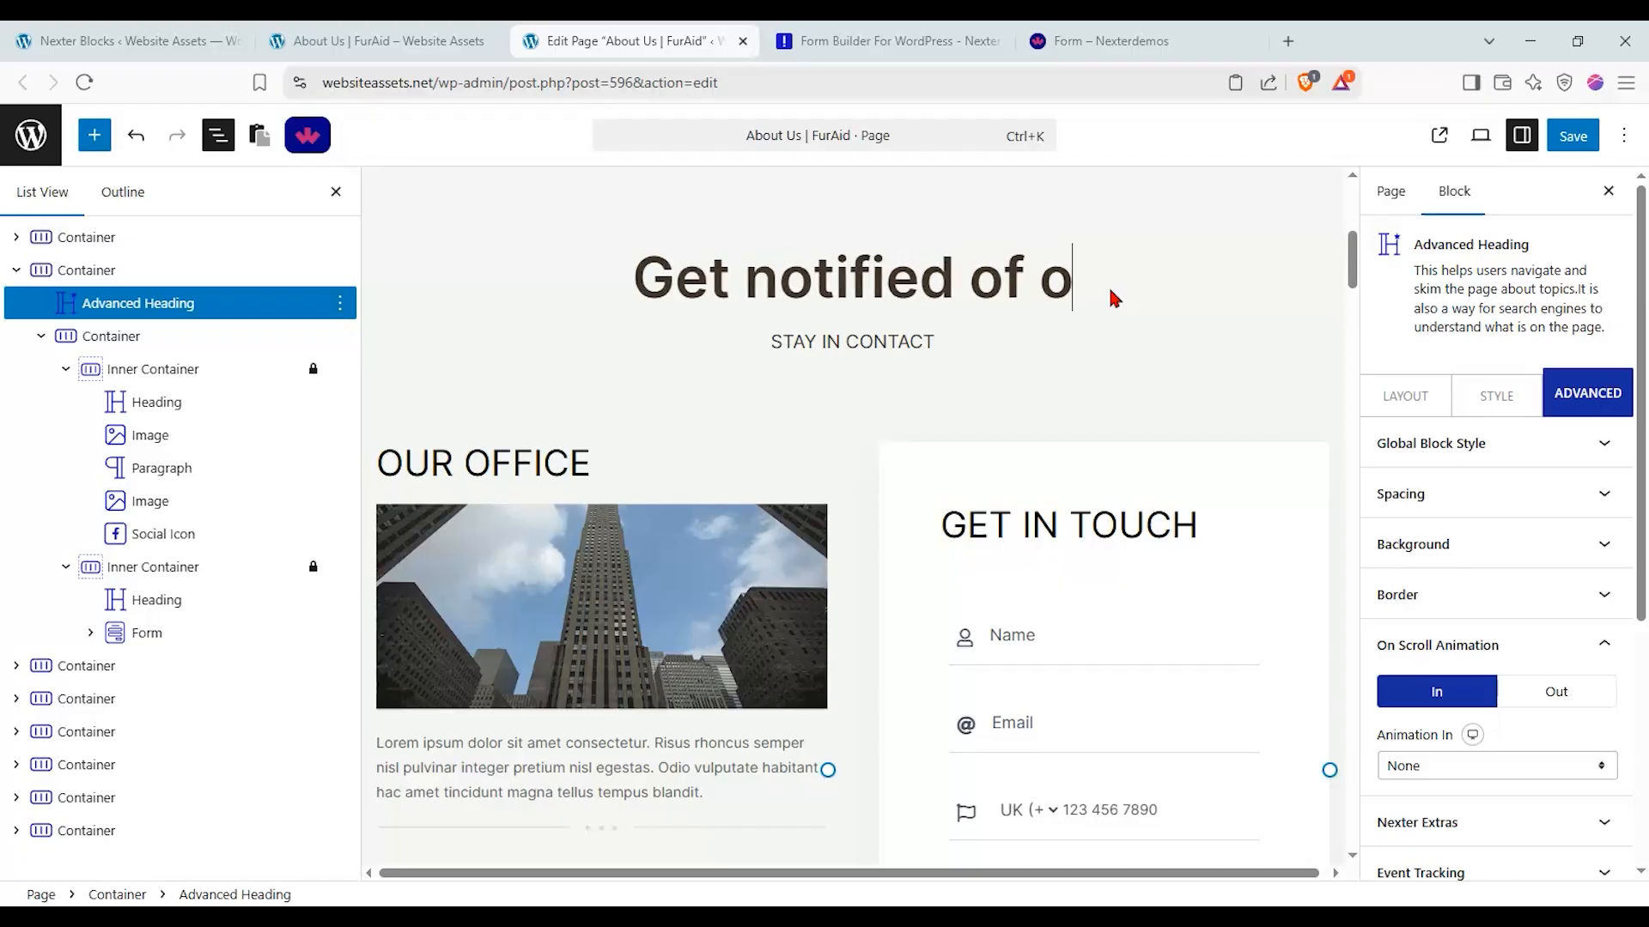
text(ur latest P)
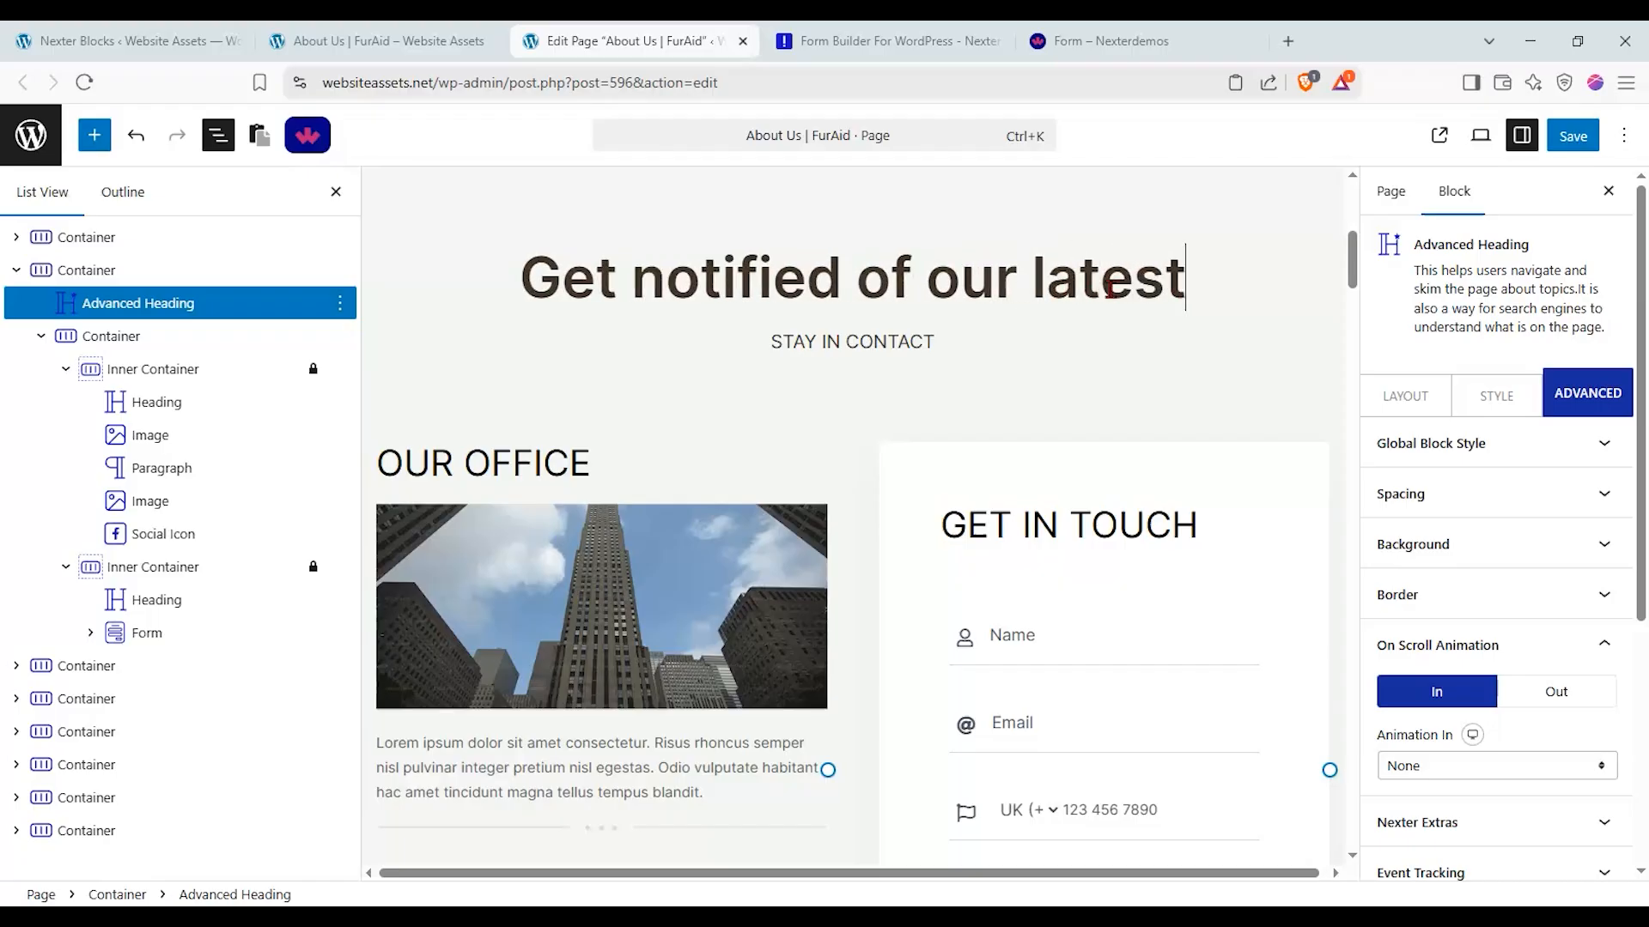
key(BackSpace)
text(rp)
key(BackSpace)
key(BackSpace)
text(projects!)
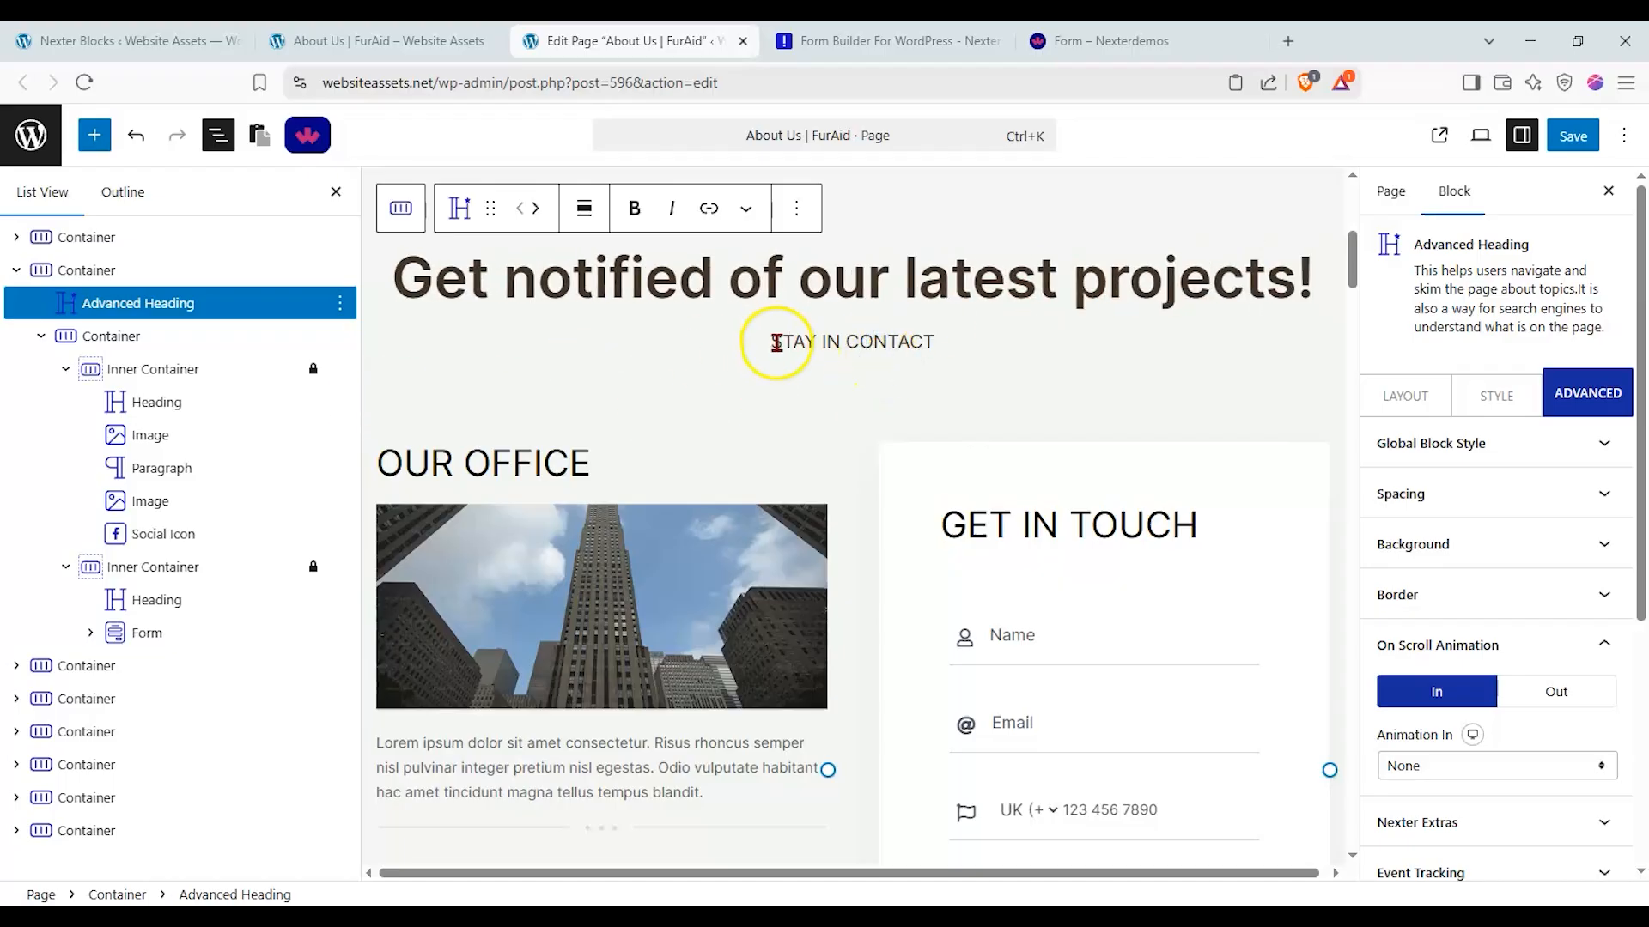
Step: Change the heading's subtitle to "Sign-Up for our newsletter!" and apply the heading style with a line between title and subtitle
drag(775, 343, 927, 352)
text(S)
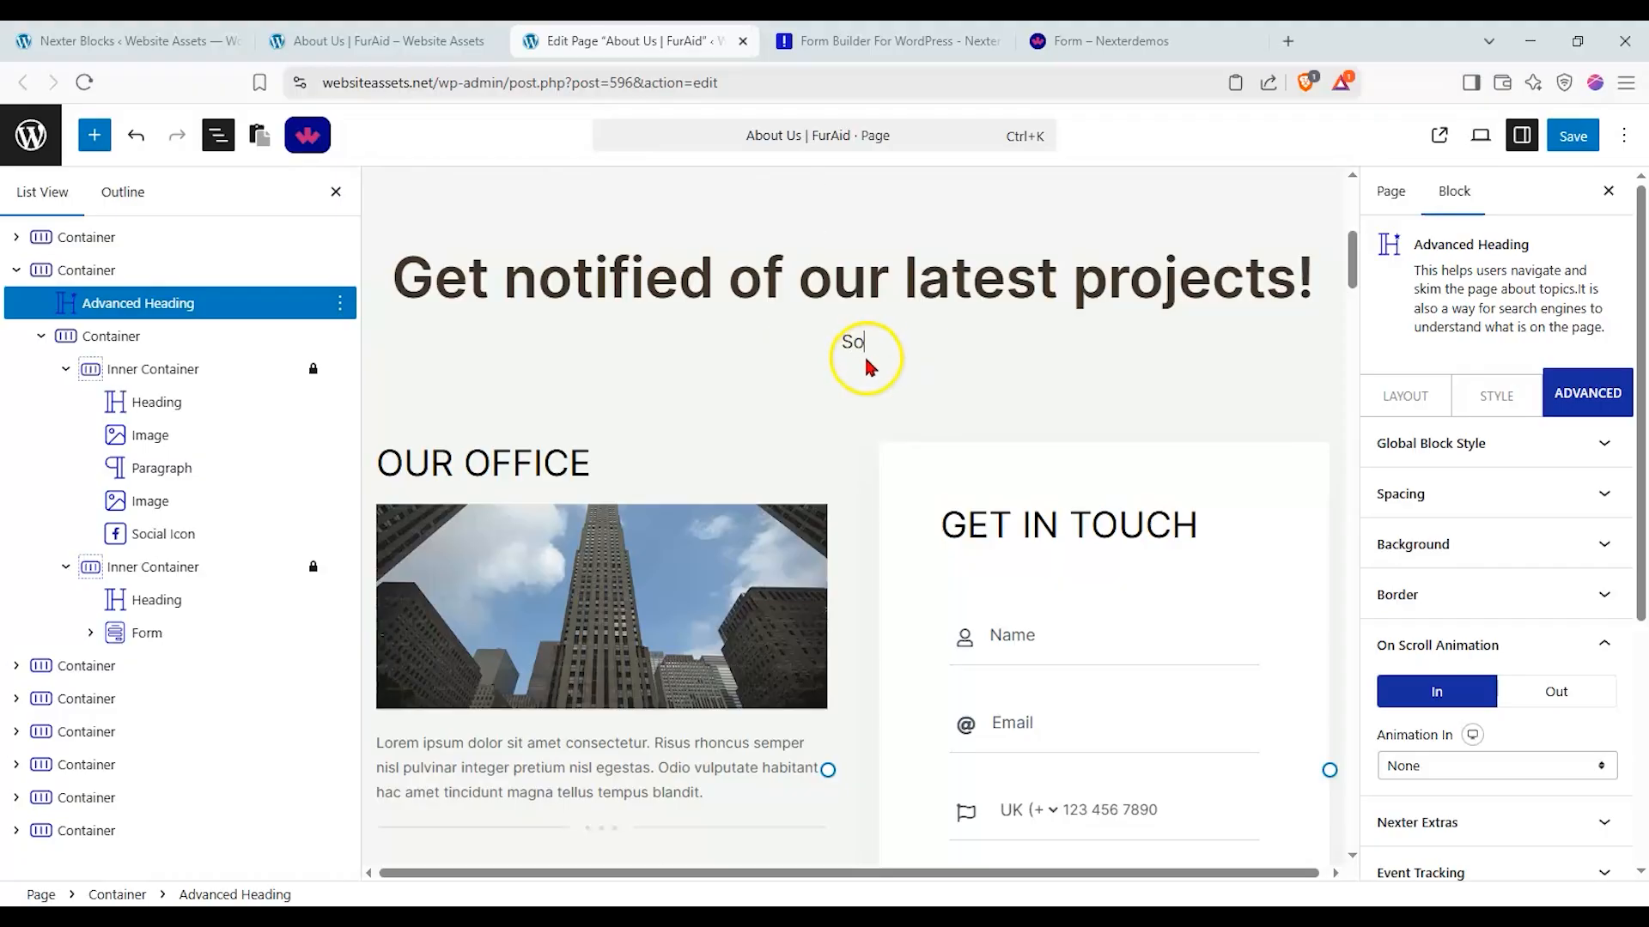
text(ign-Up for o)
text(ewsletter!)
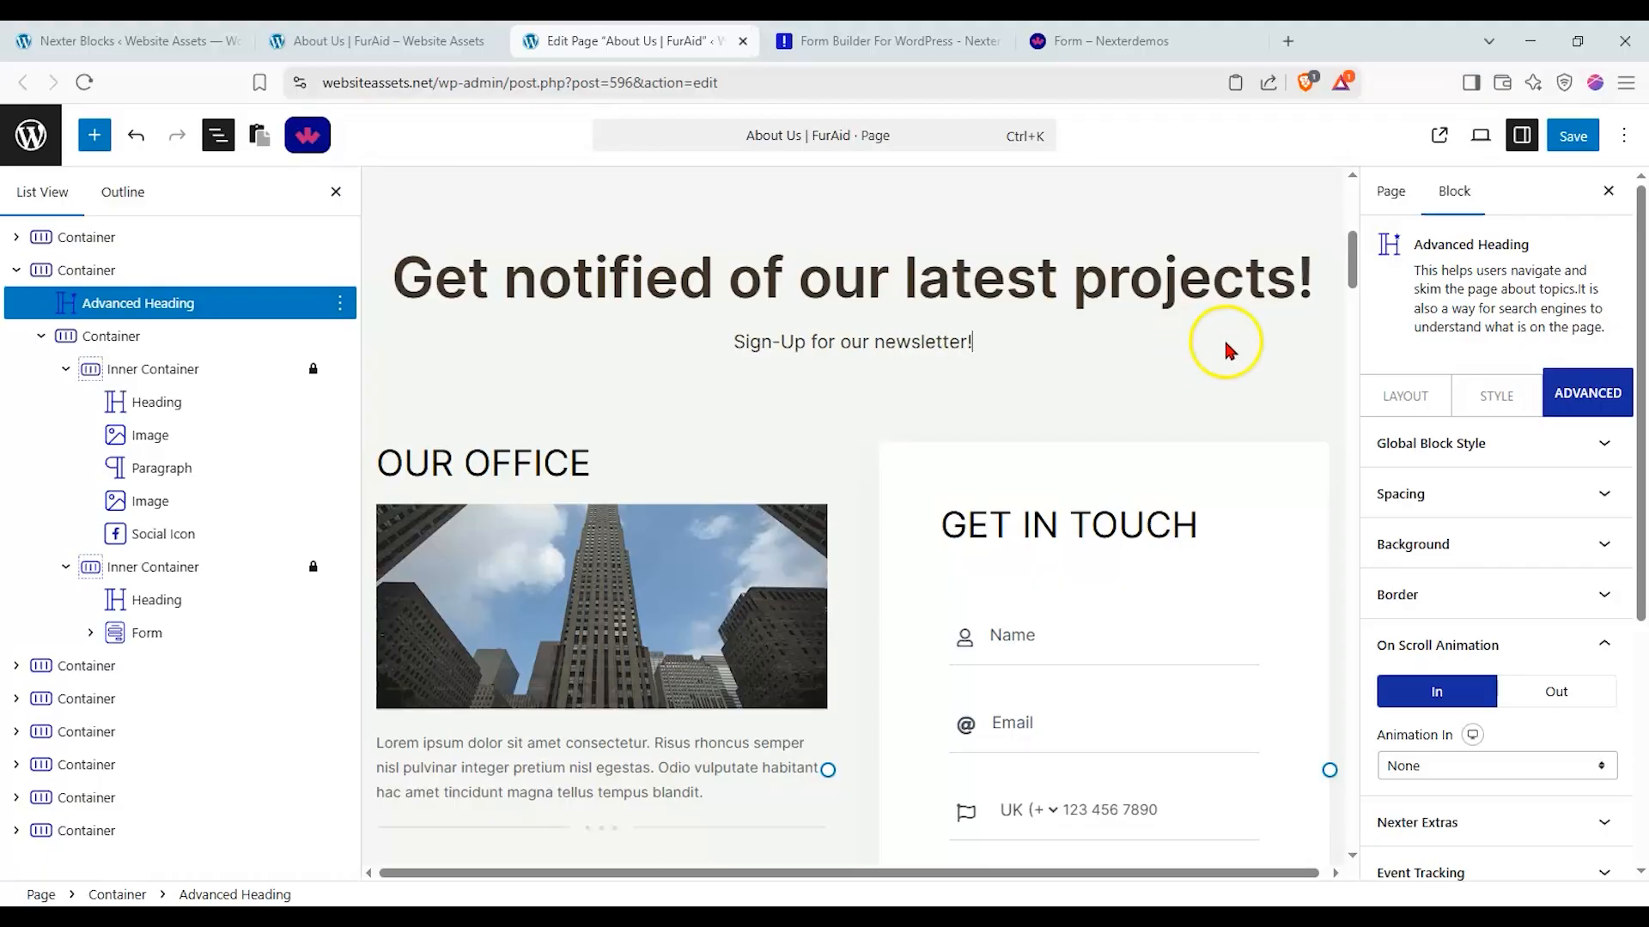
click(1425, 410)
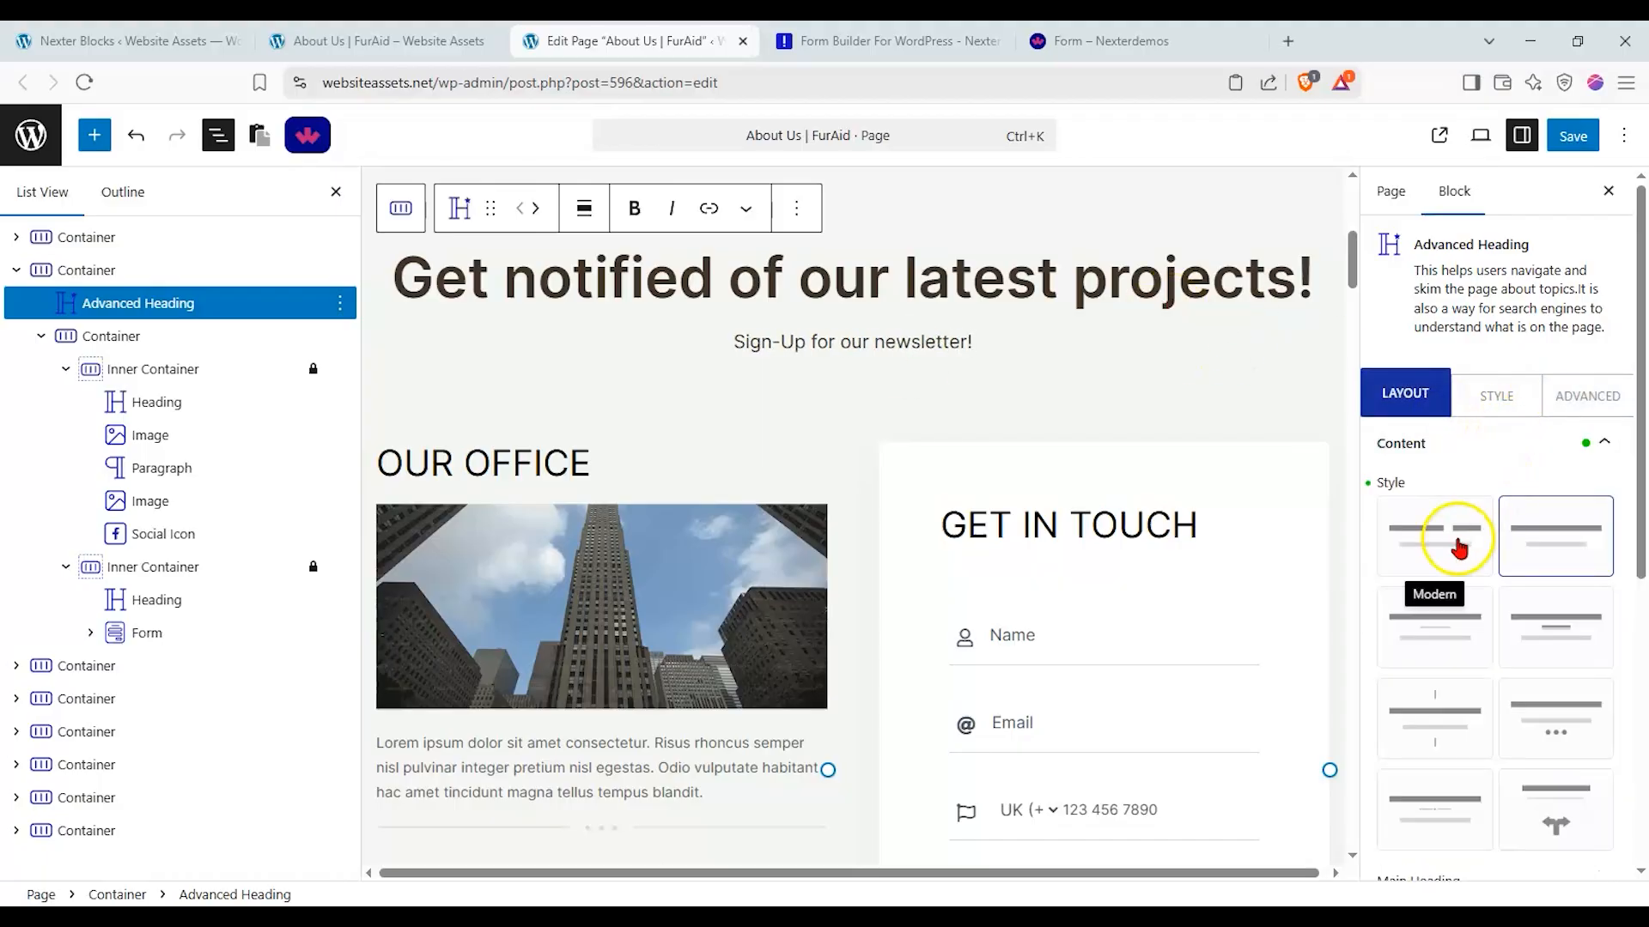
click(1451, 601)
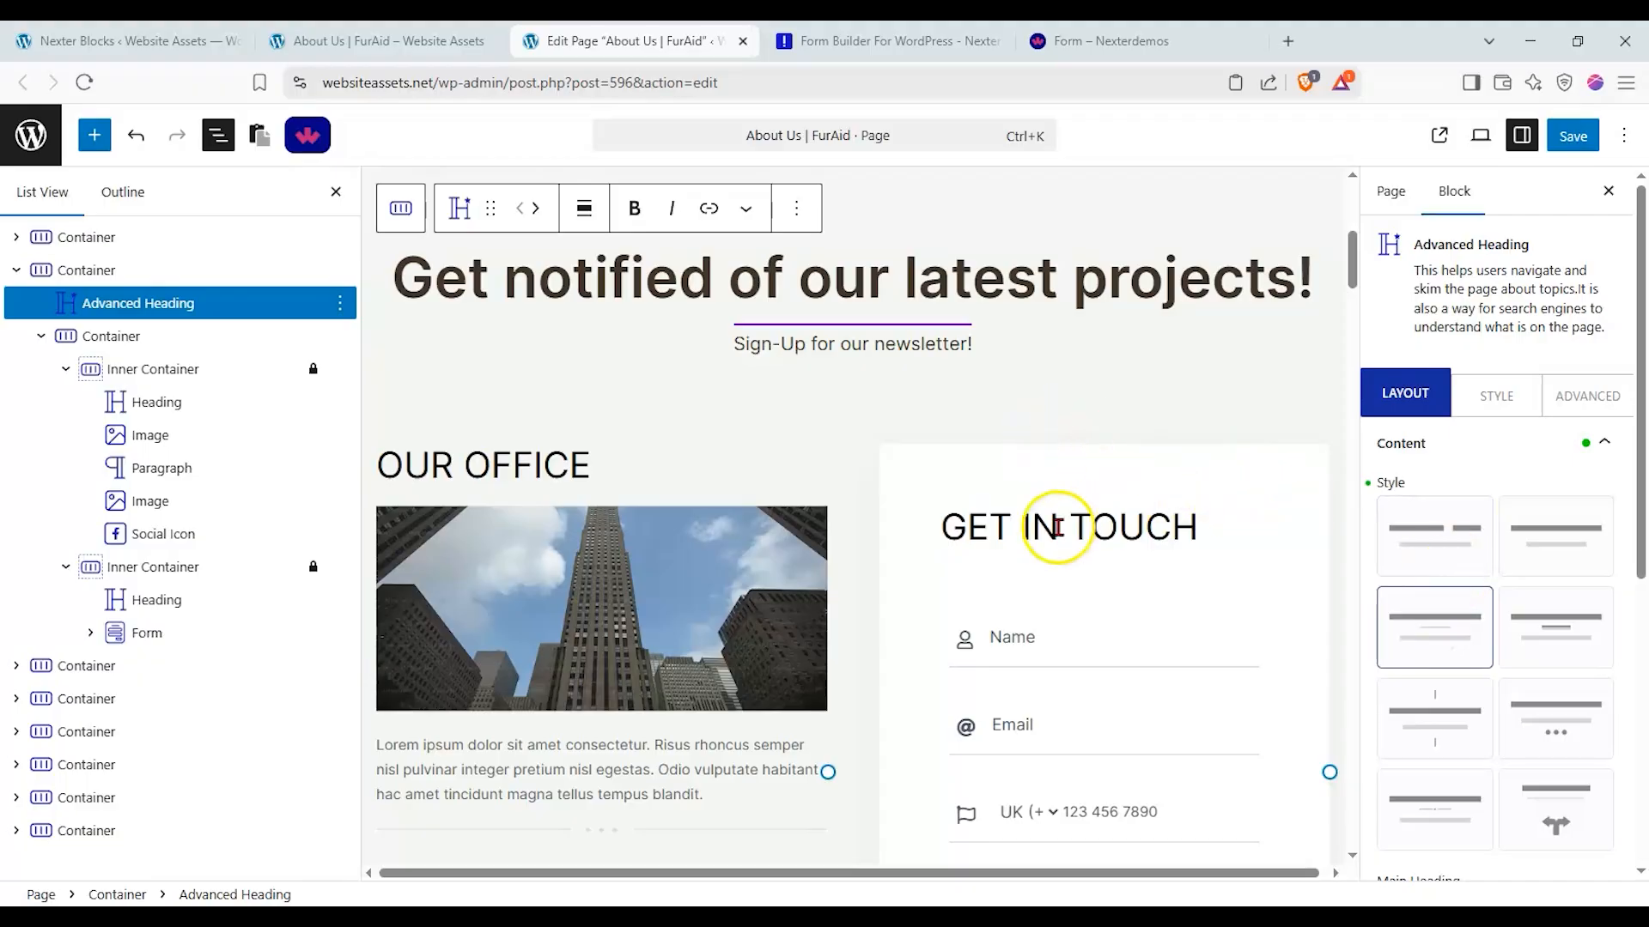
Step: Delete the name, phone number and message fields from the Get in Touch form, keeping Email Address and Submit
click(150, 660)
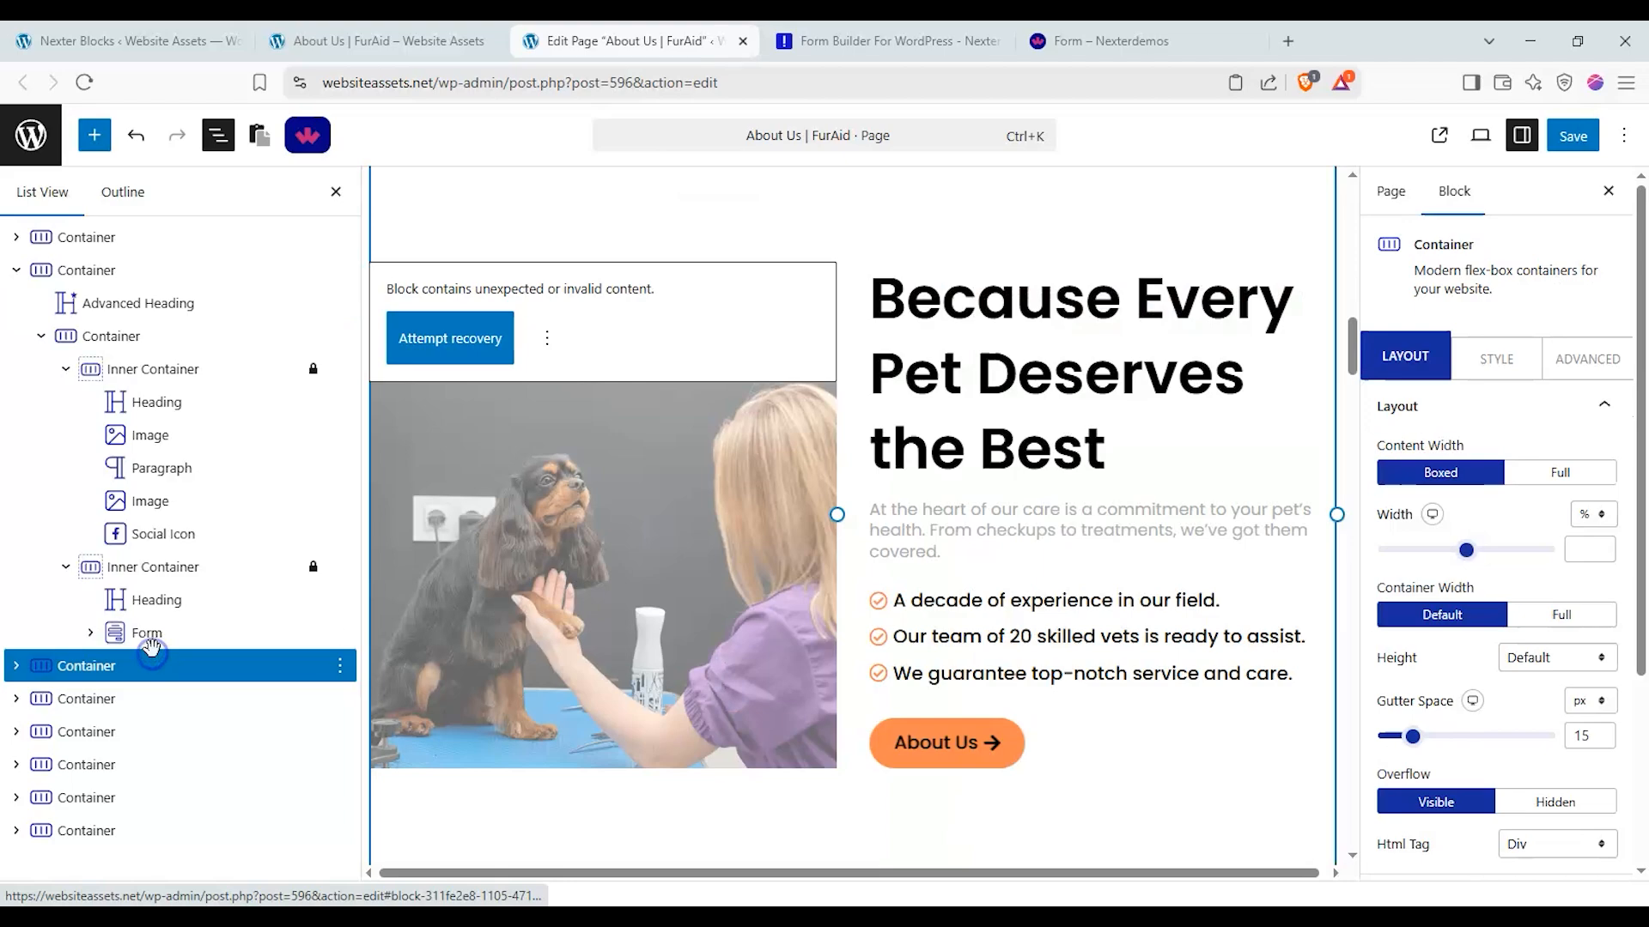
click(152, 633)
click(91, 634)
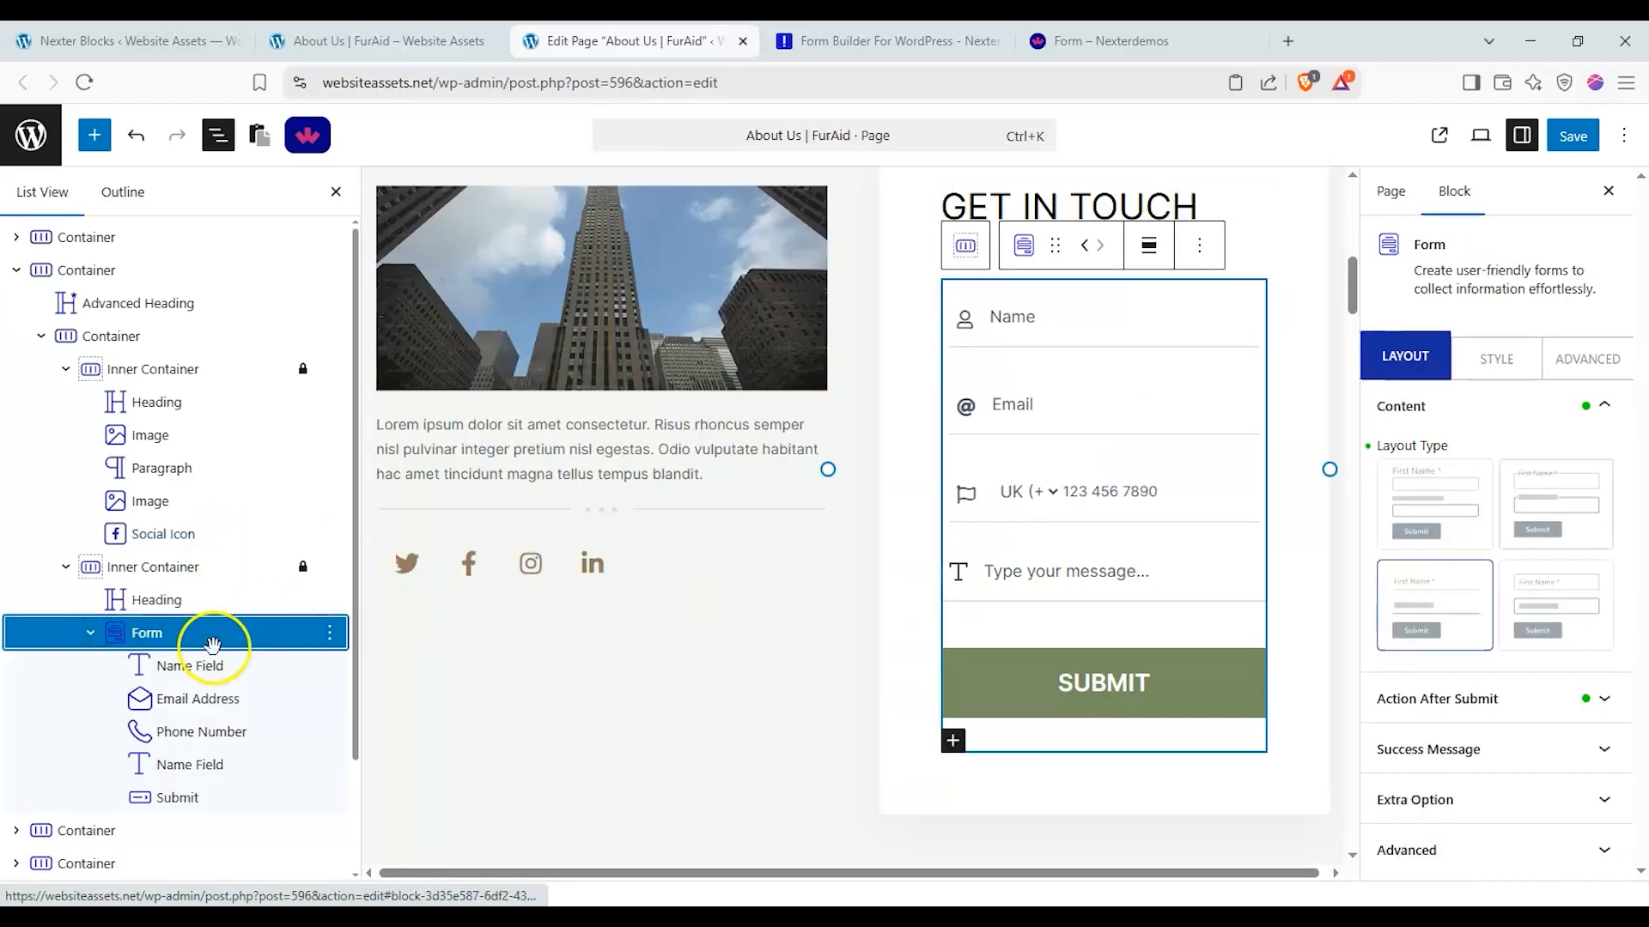
click(207, 668)
click(330, 667)
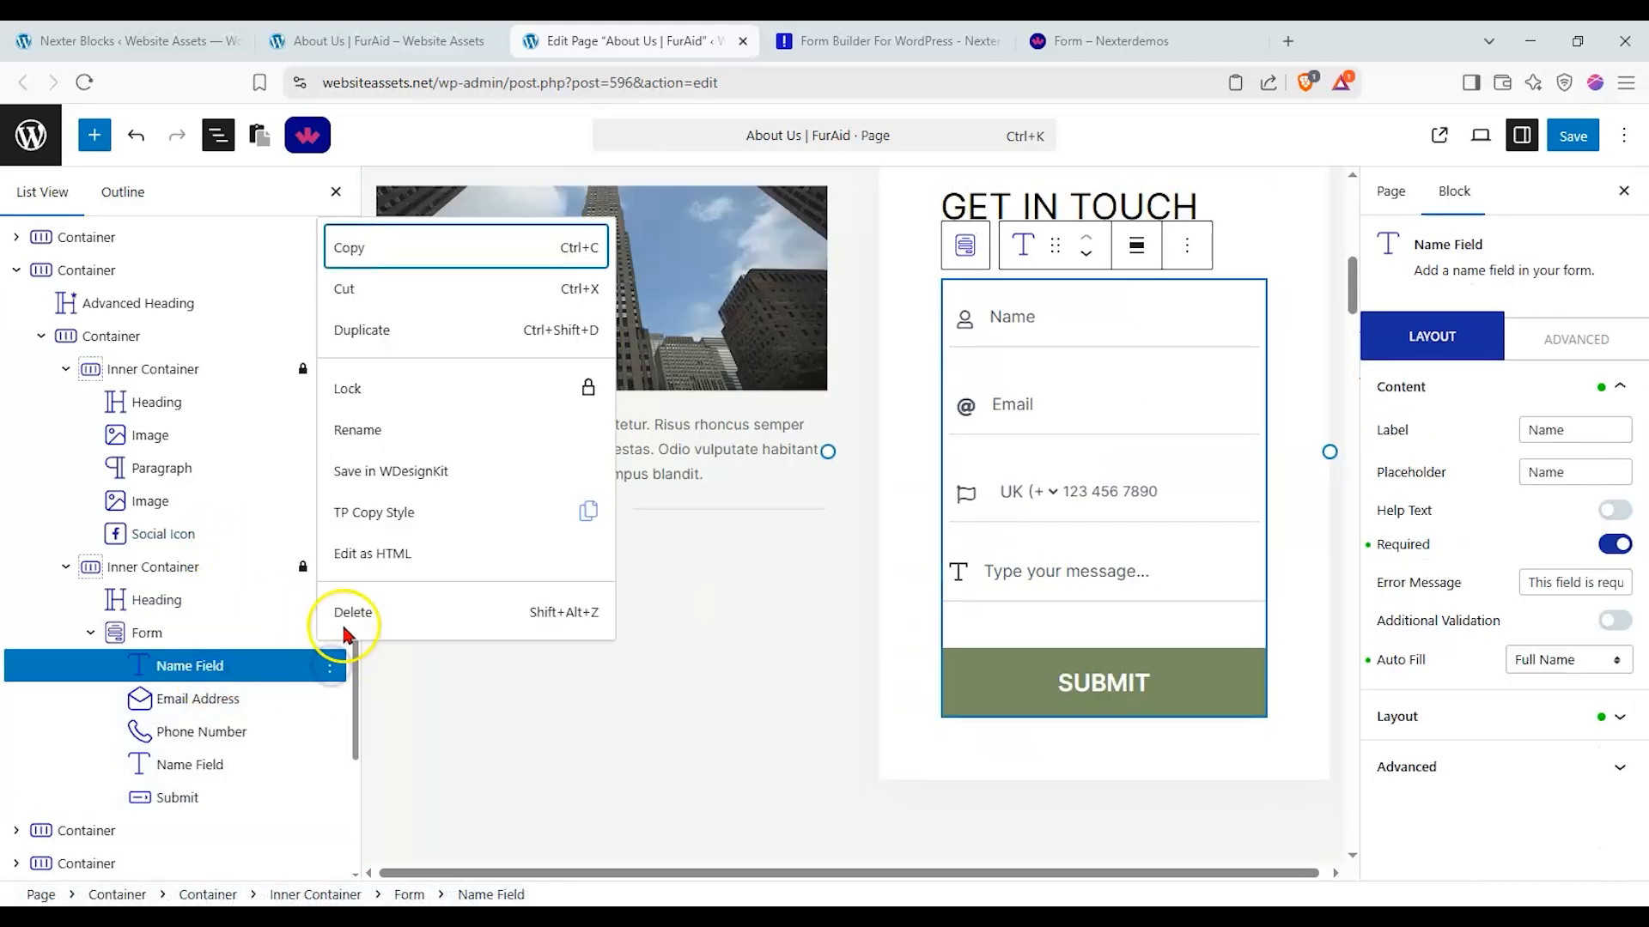
click(349, 612)
click(331, 691)
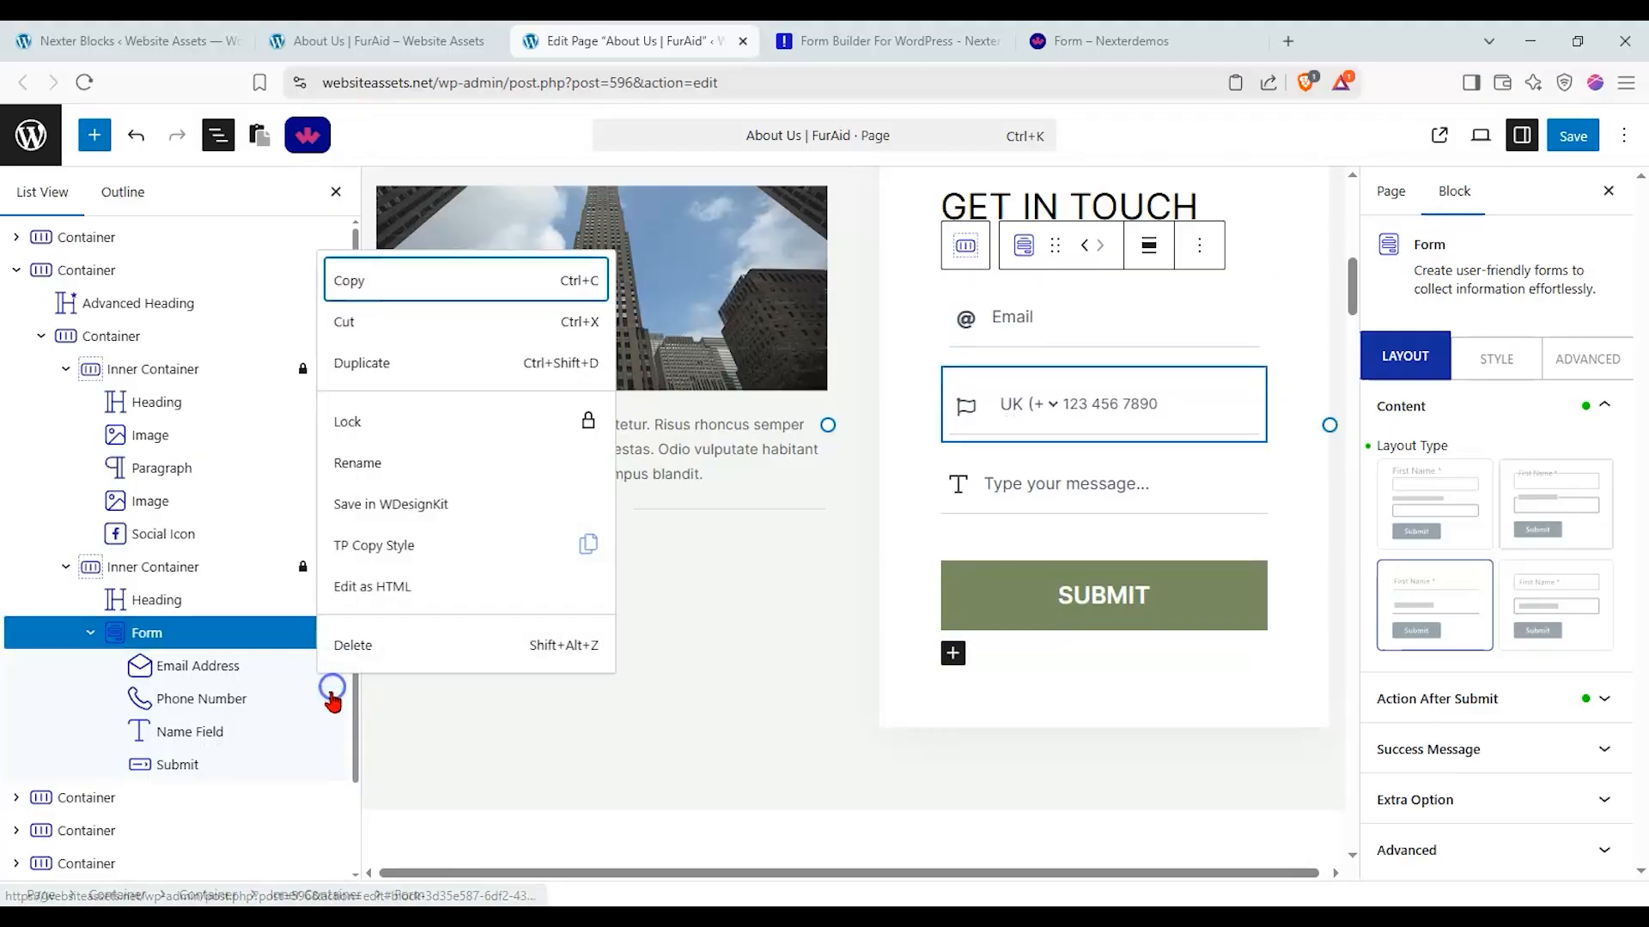
click(353, 644)
click(331, 697)
click(352, 650)
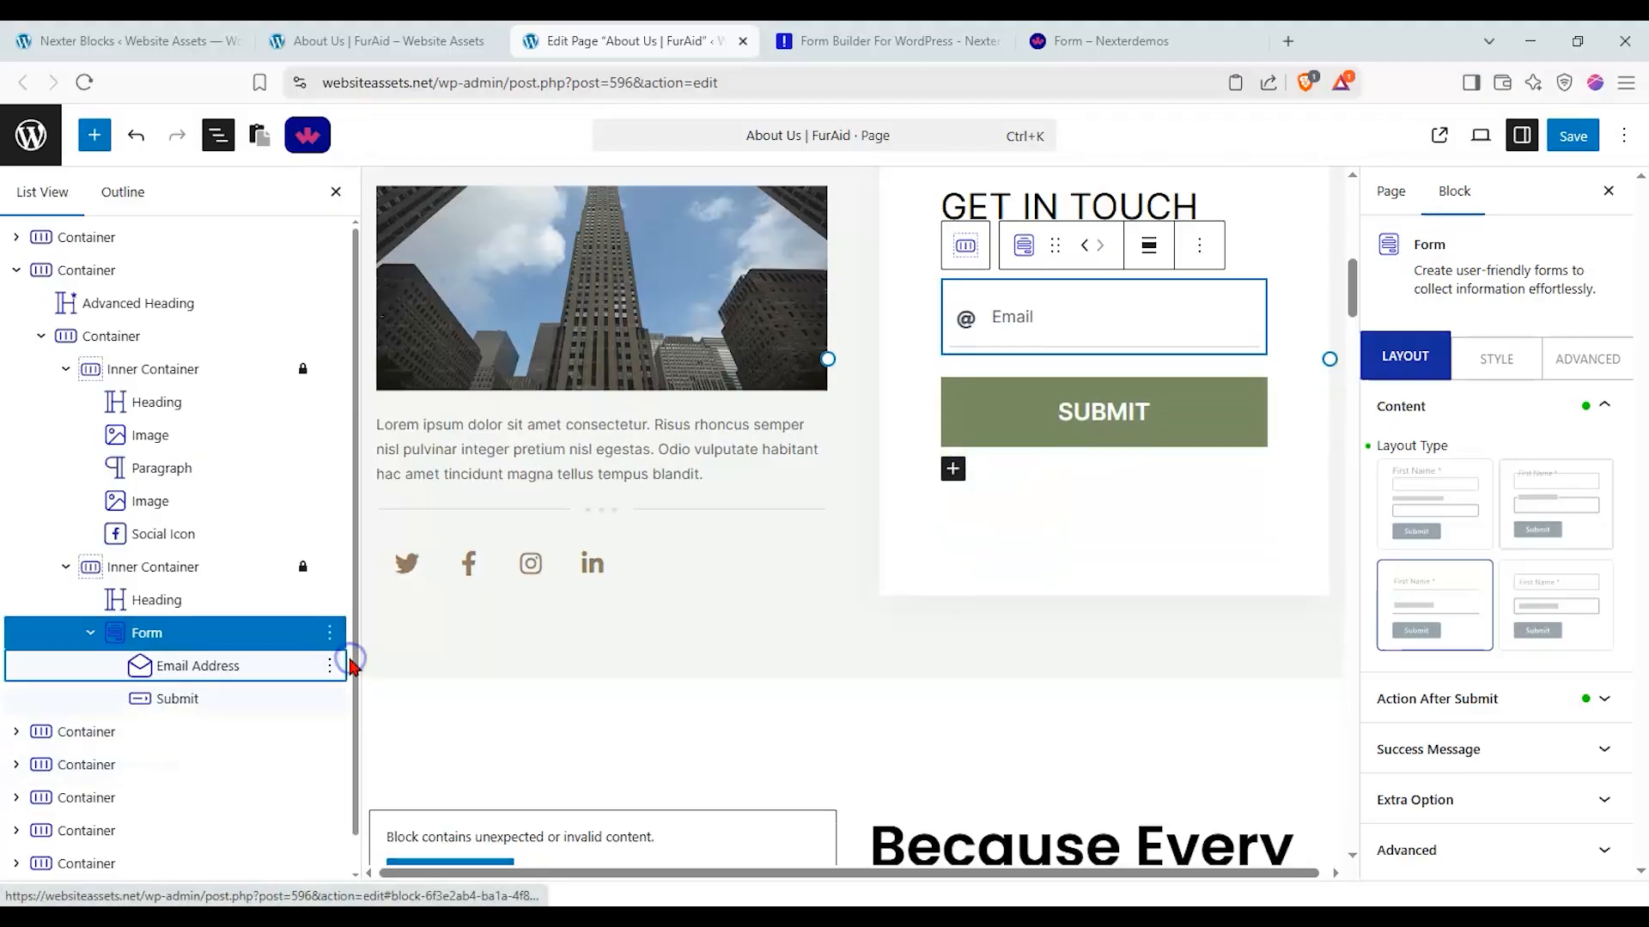
Step: Try the other layout types on the Get in Touch form and return to the underlined-field layout
scroll(679, 666, up, 1)
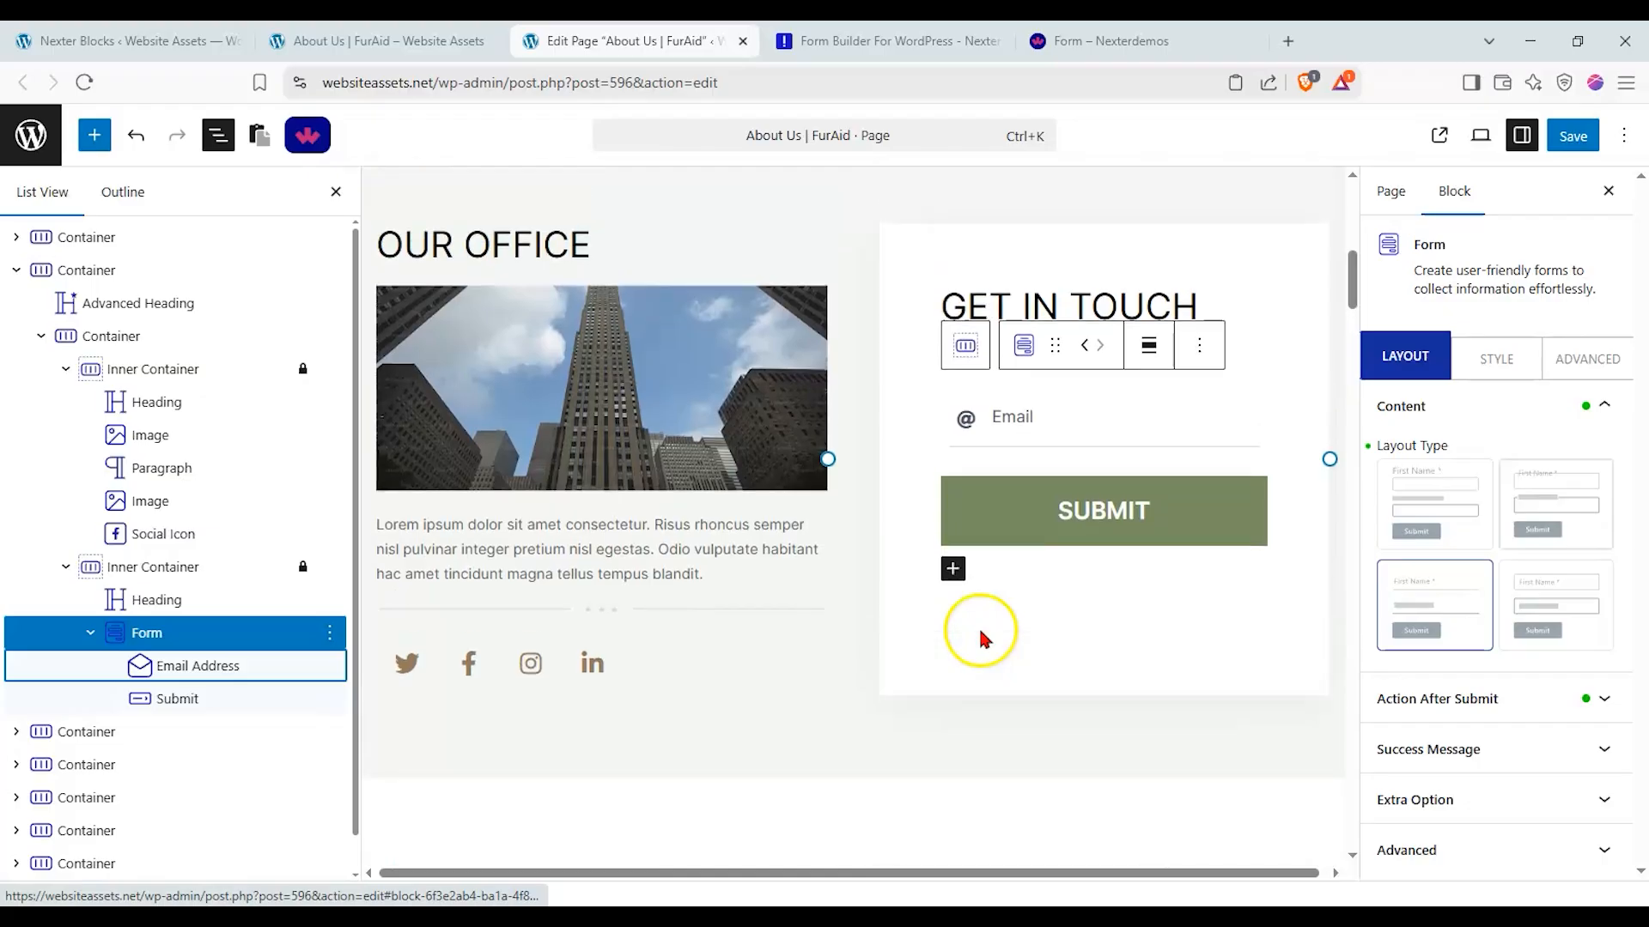
click(1513, 605)
click(1521, 536)
click(1406, 495)
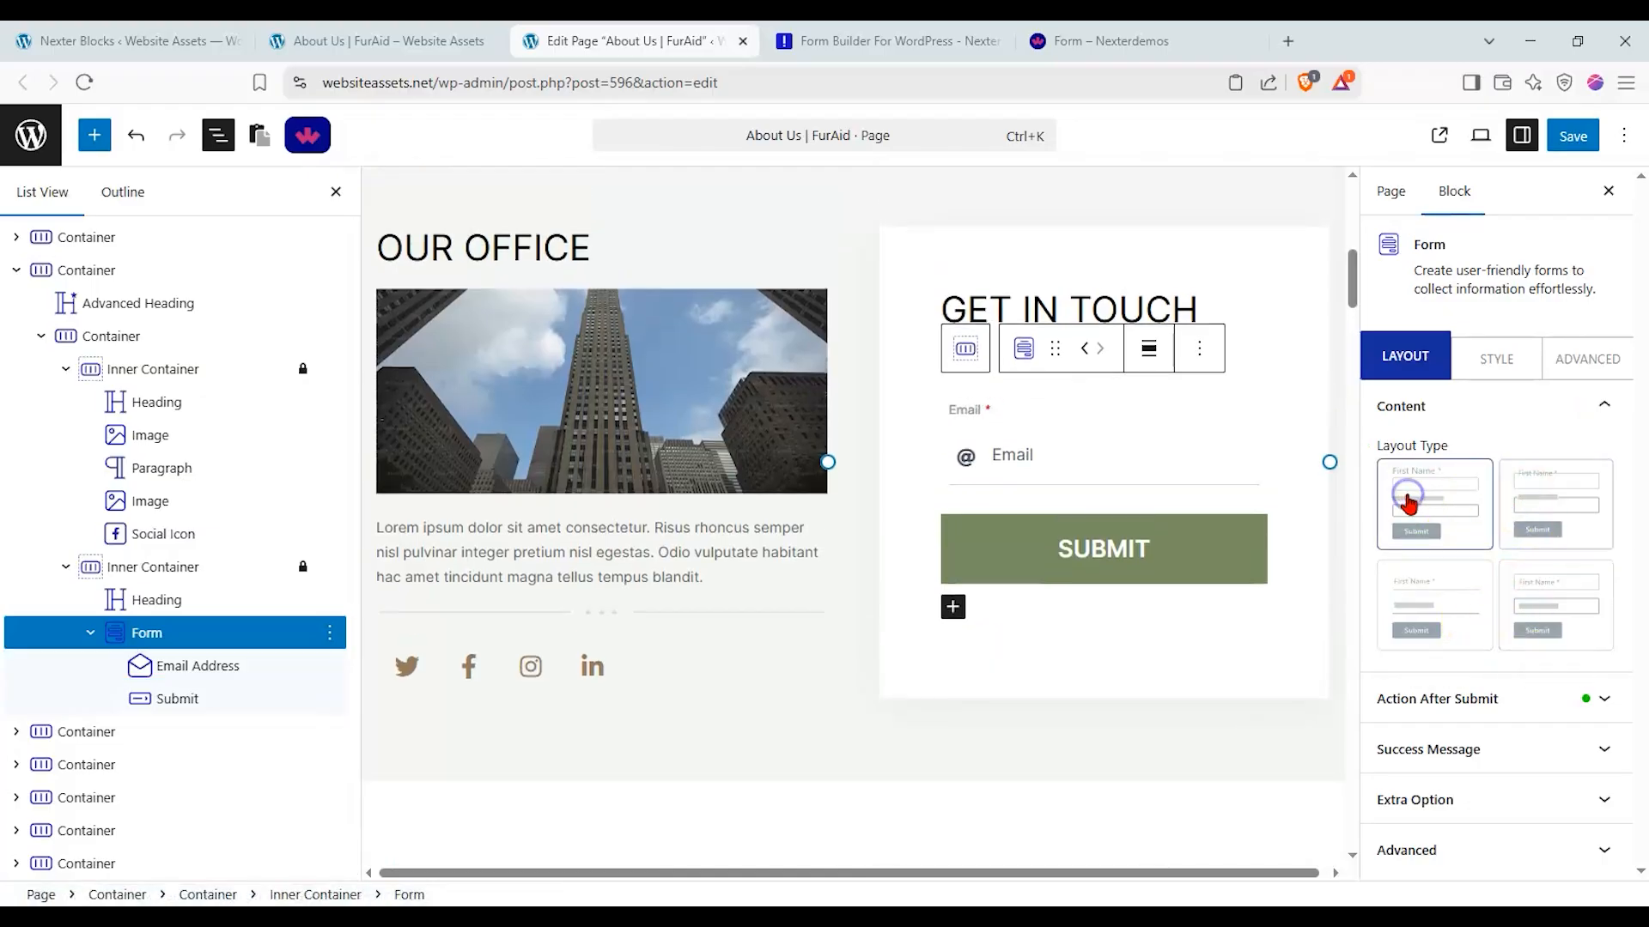
click(1457, 623)
scroll(1067, 655, up, 2)
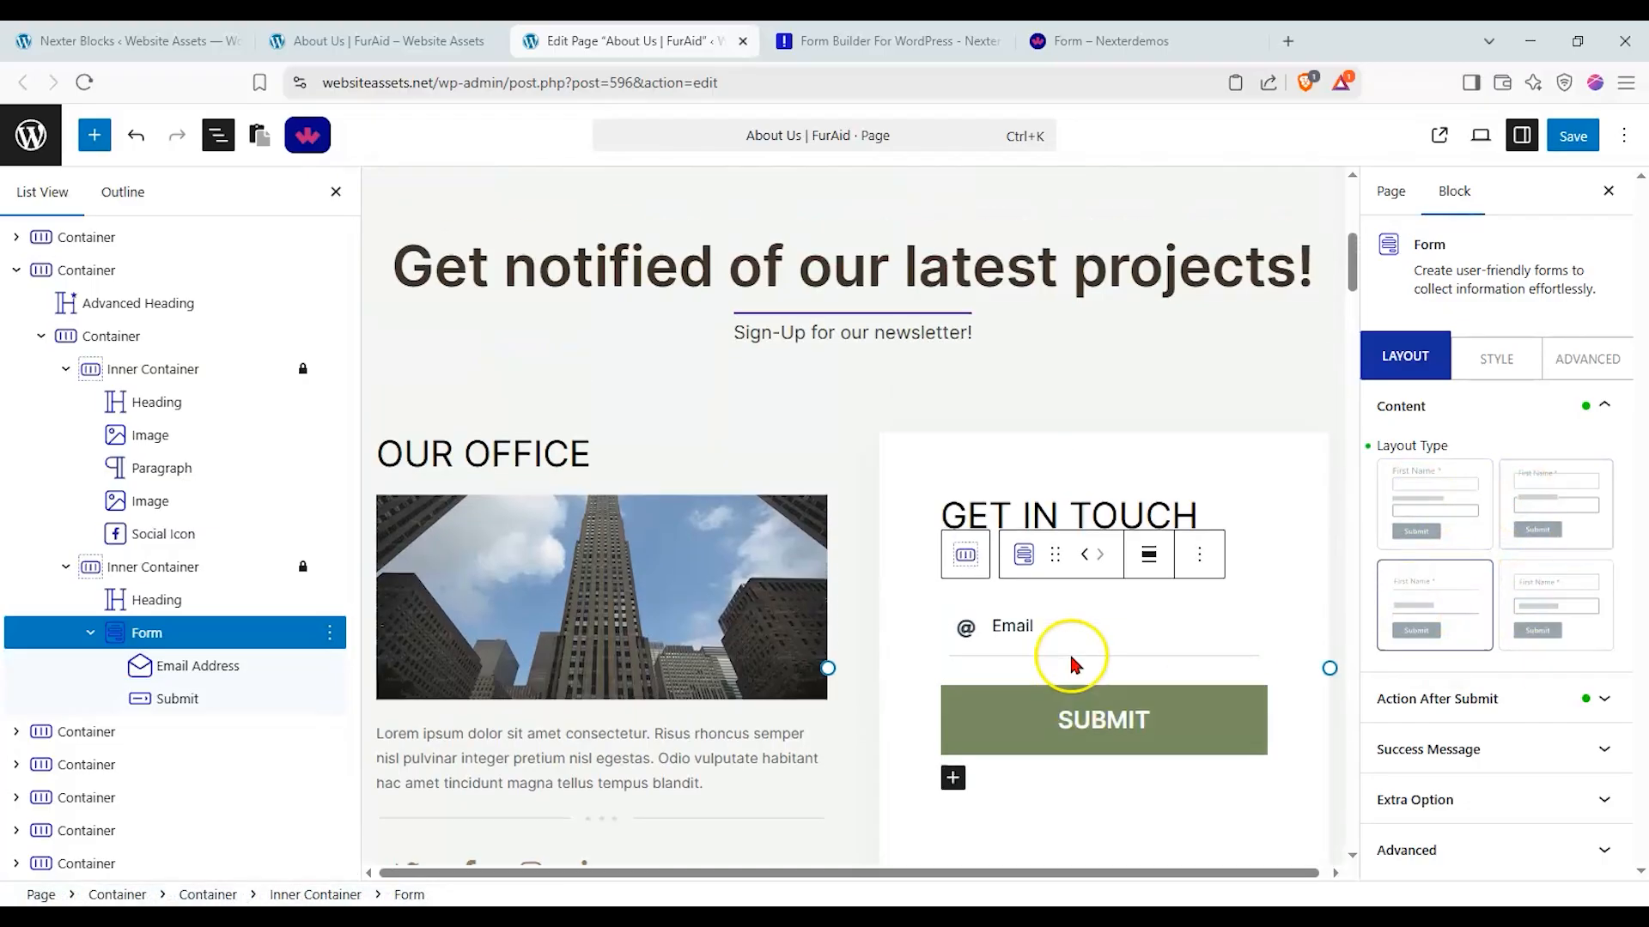
Step: Set the border color of the Get in Touch form's submit button to orange-brown B55E13
scroll(1074, 669, down, 1)
click(1018, 635)
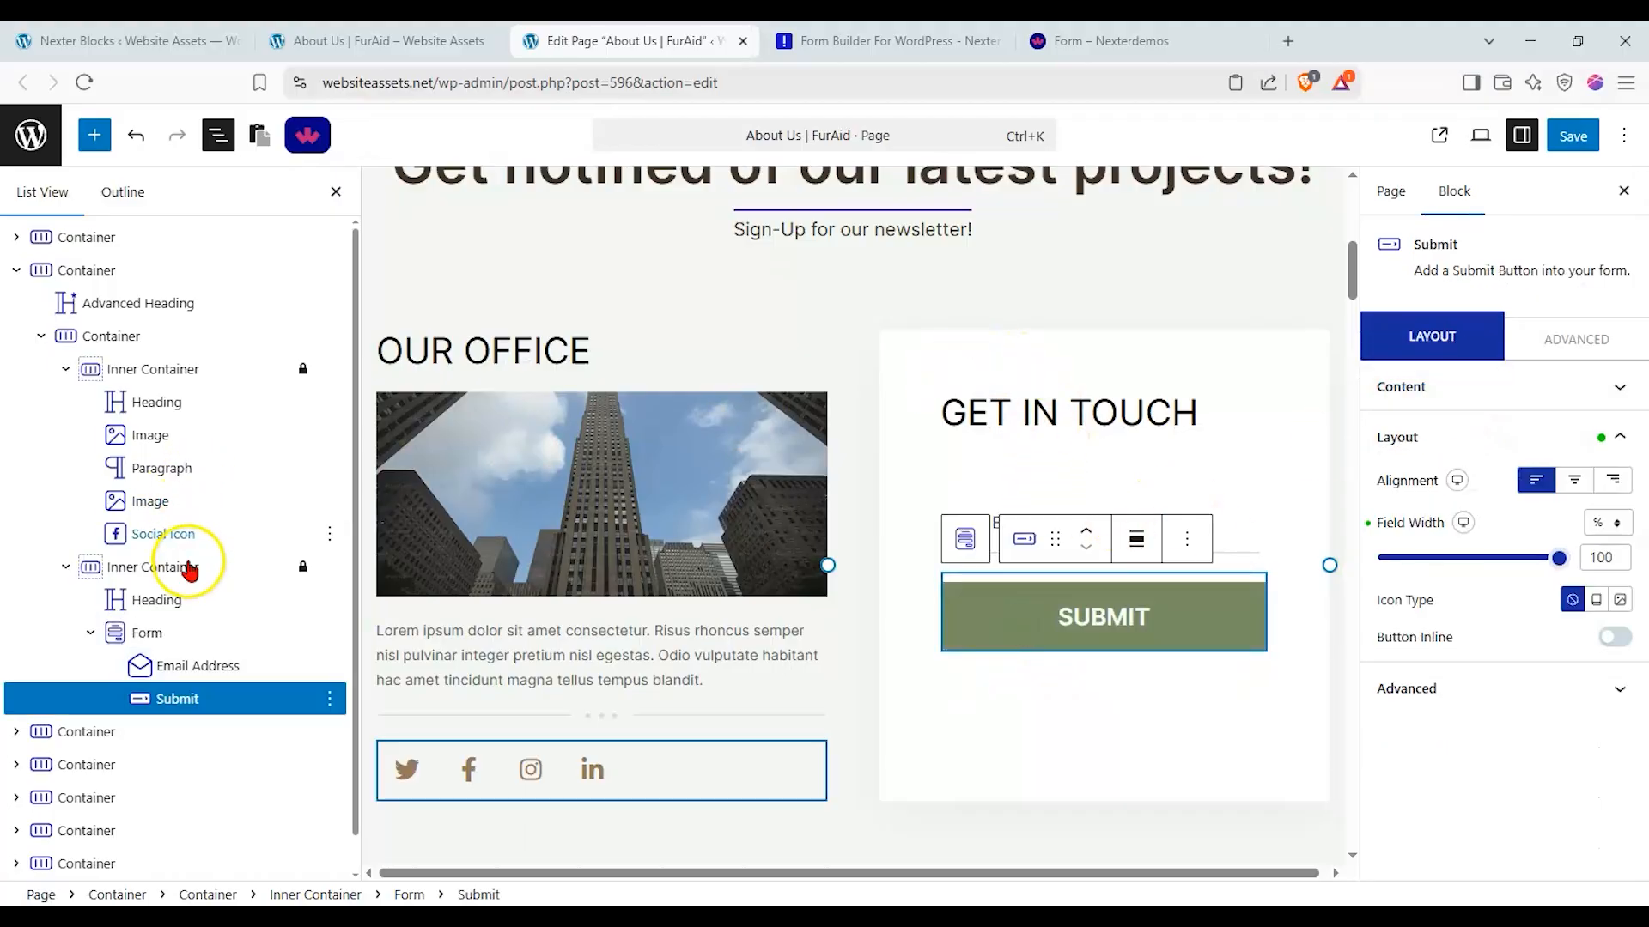
click(165, 635)
click(1509, 367)
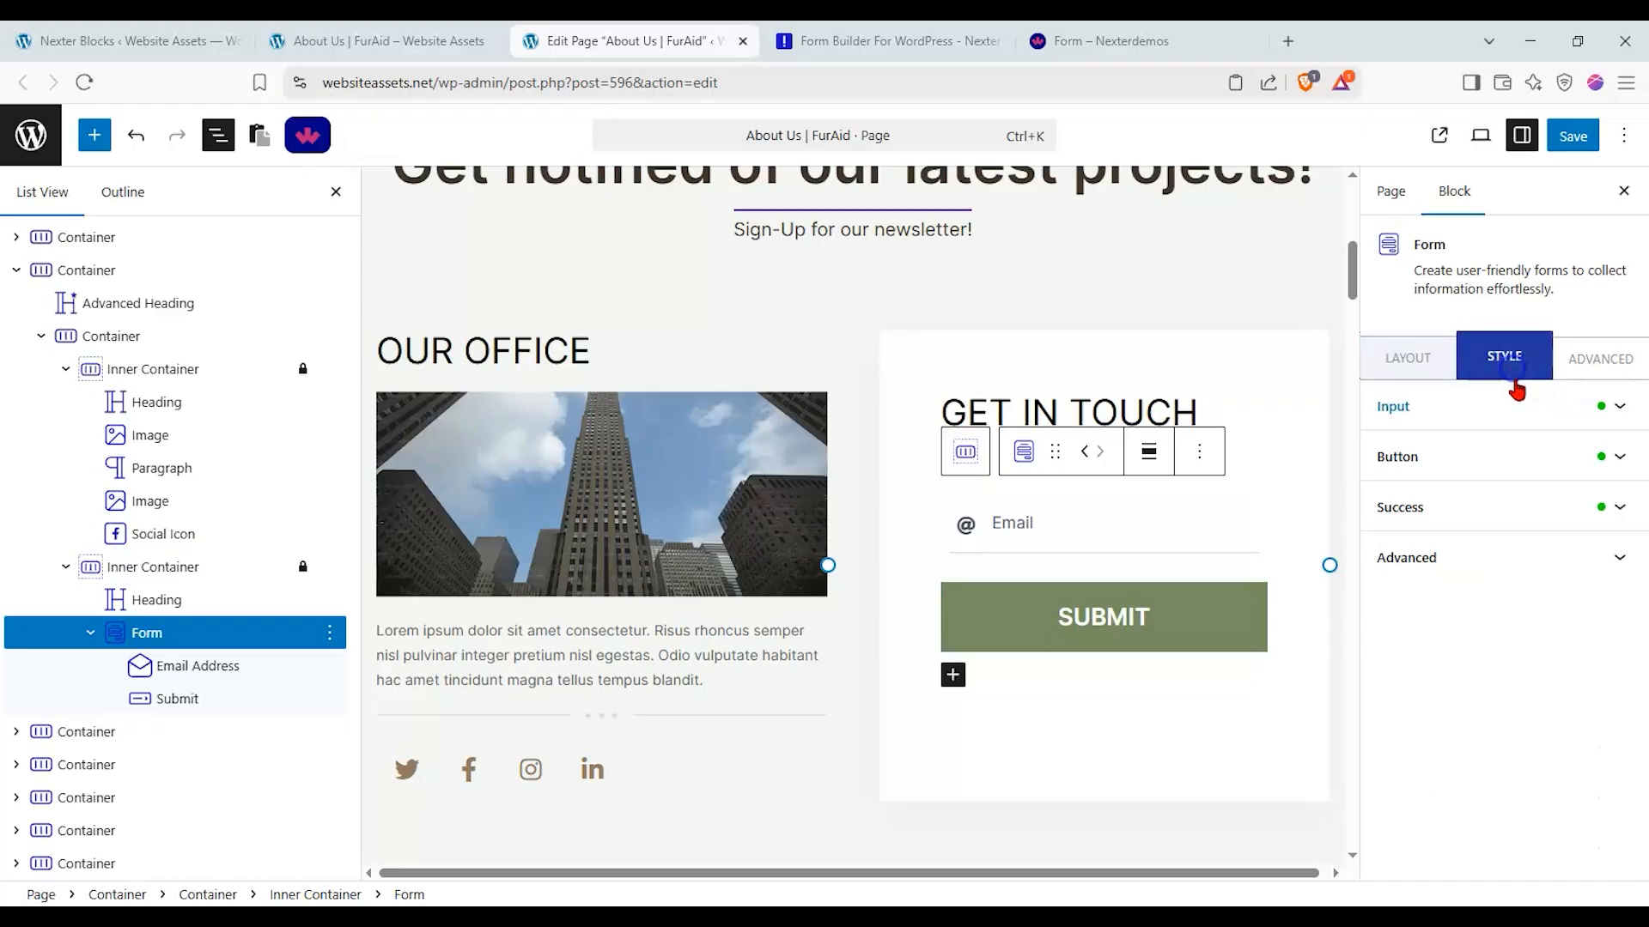
click(1599, 455)
scroll(1609, 464, down, 3)
click(1580, 411)
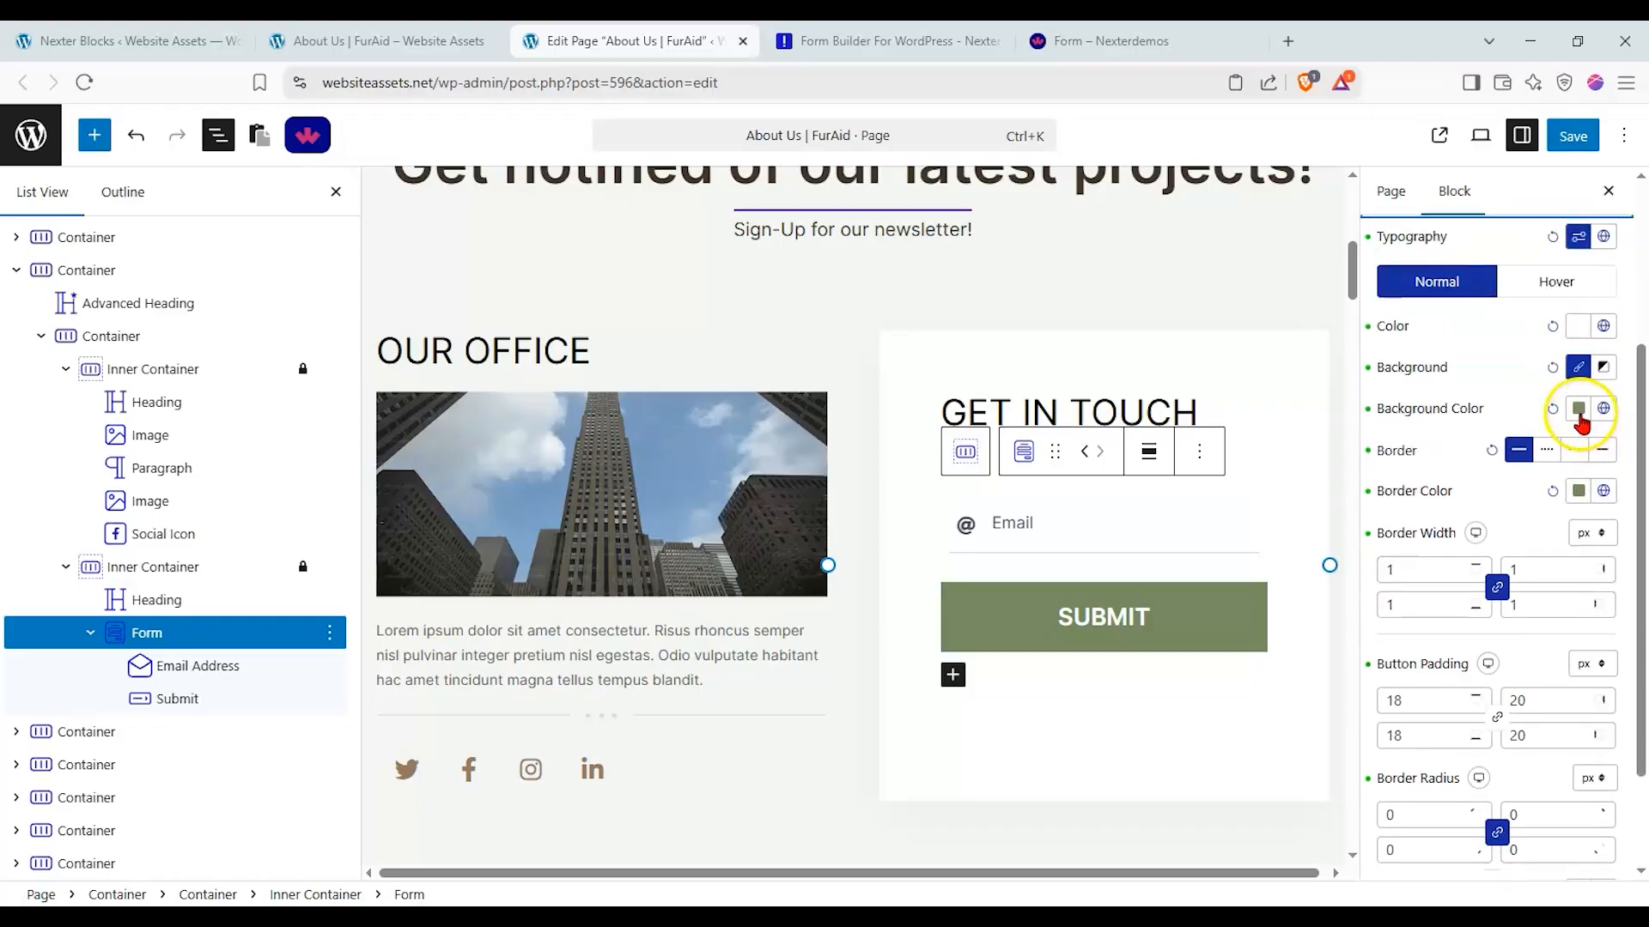
click(1509, 415)
click(1580, 488)
drag(1477, 774, 1377, 774)
drag(1457, 632, 1533, 590)
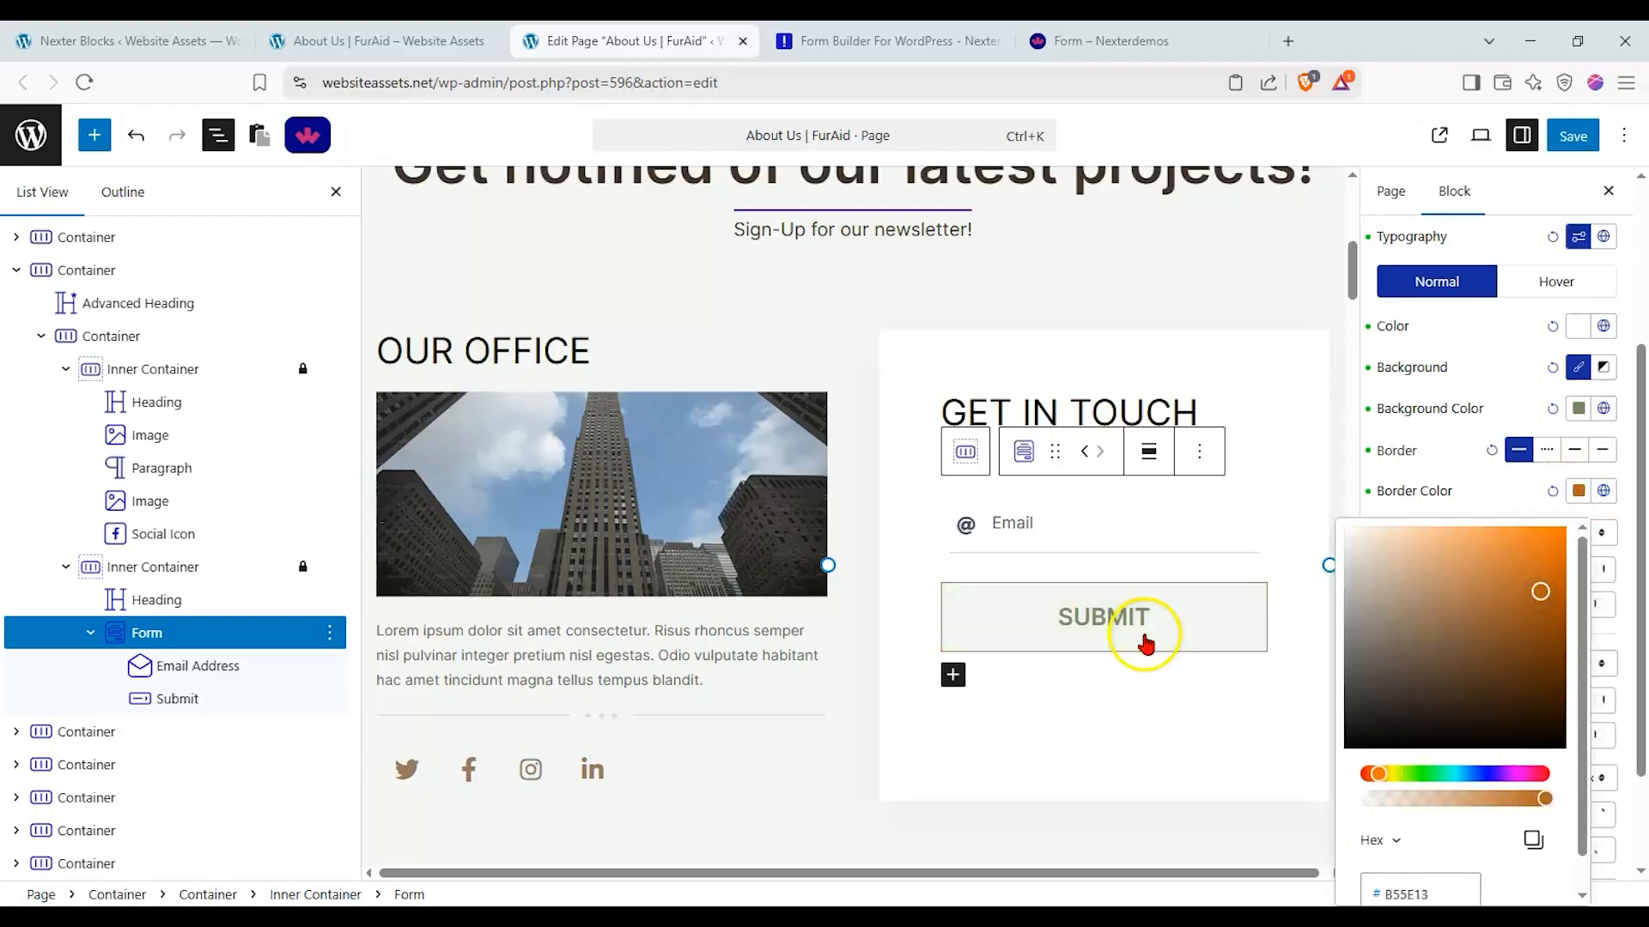
Step: Set the submit button's normal background color to bright red F80000
click(1577, 490)
click(1578, 409)
drag(1534, 497, 1494, 612)
drag(1428, 690, 1374, 690)
click(1551, 524)
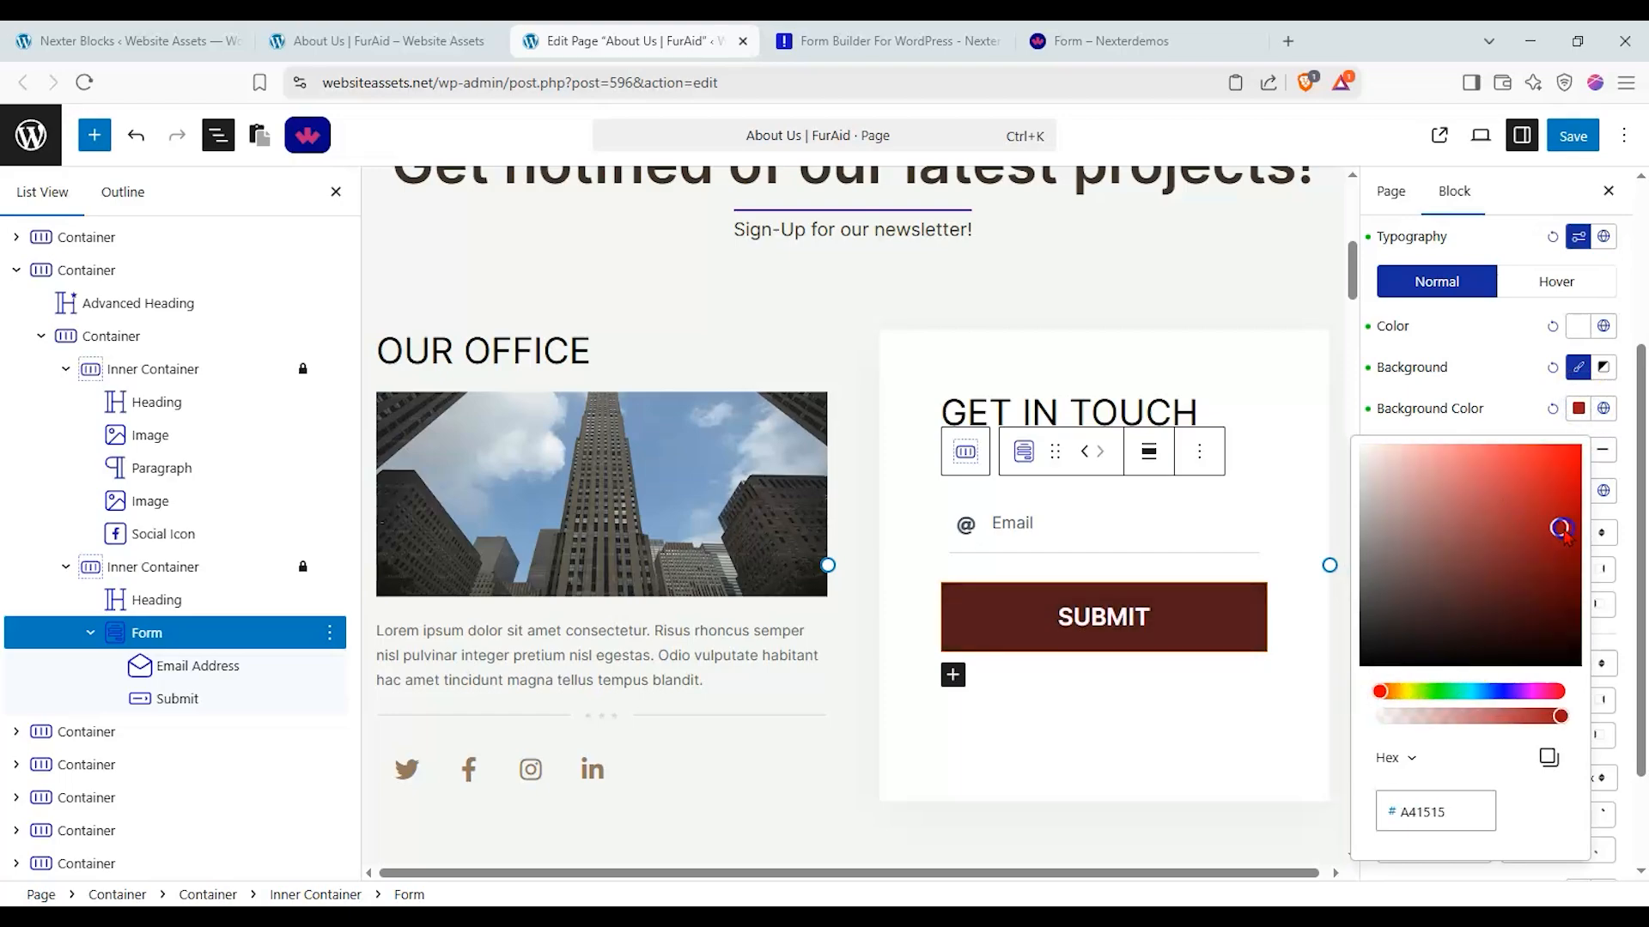
drag(1565, 475, 1592, 453)
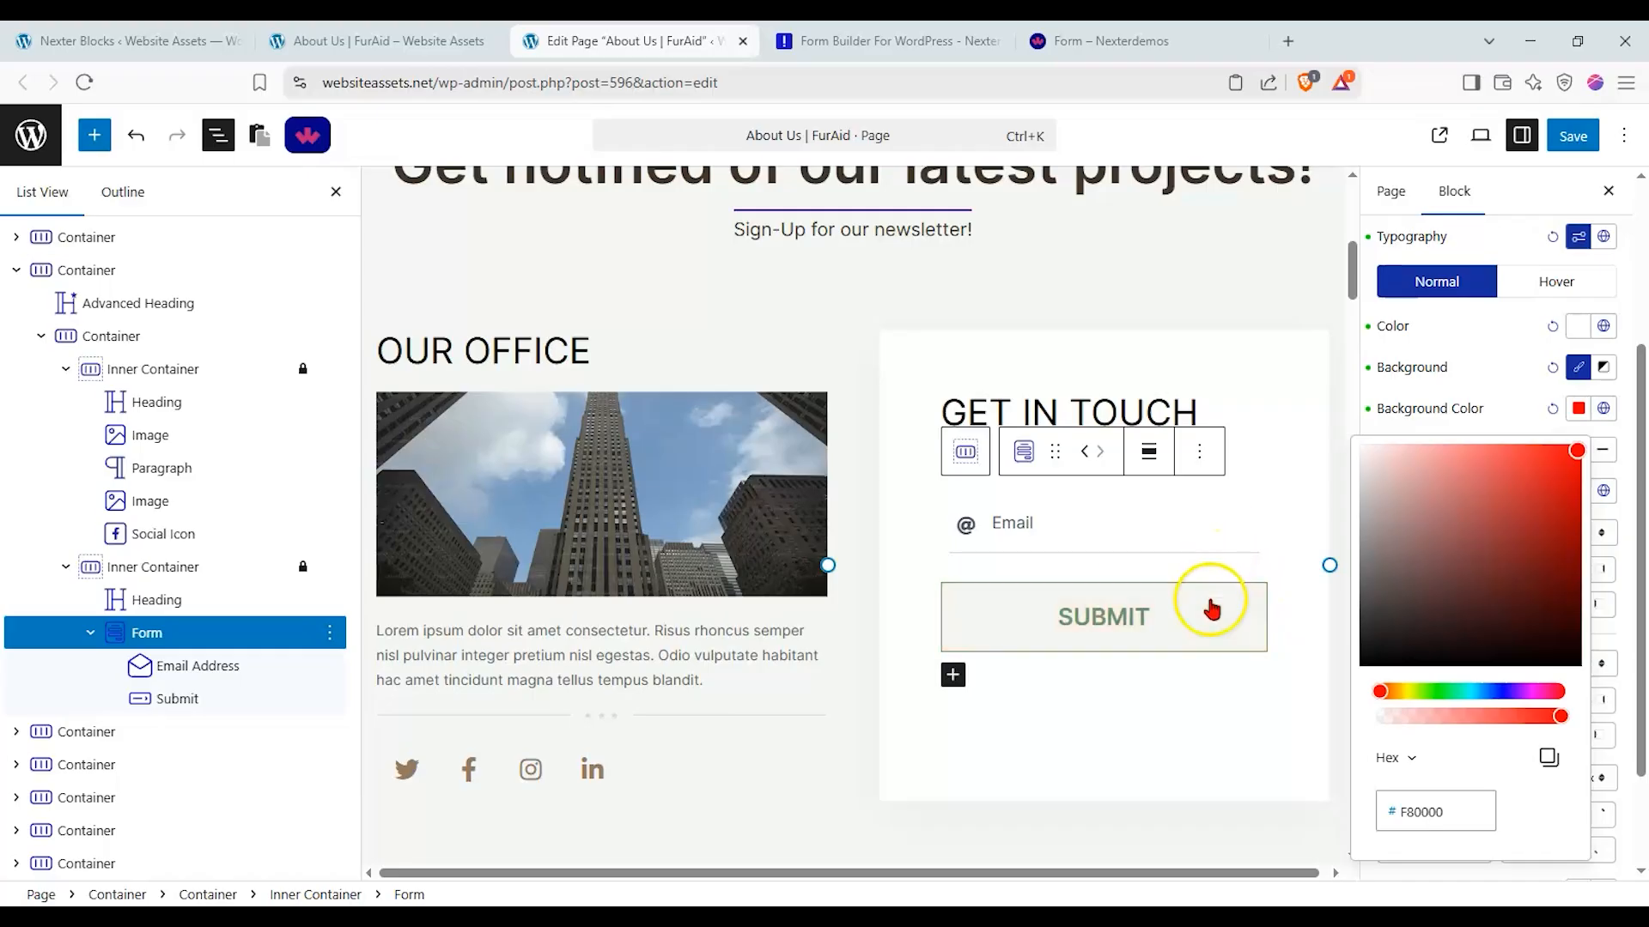
click(1197, 532)
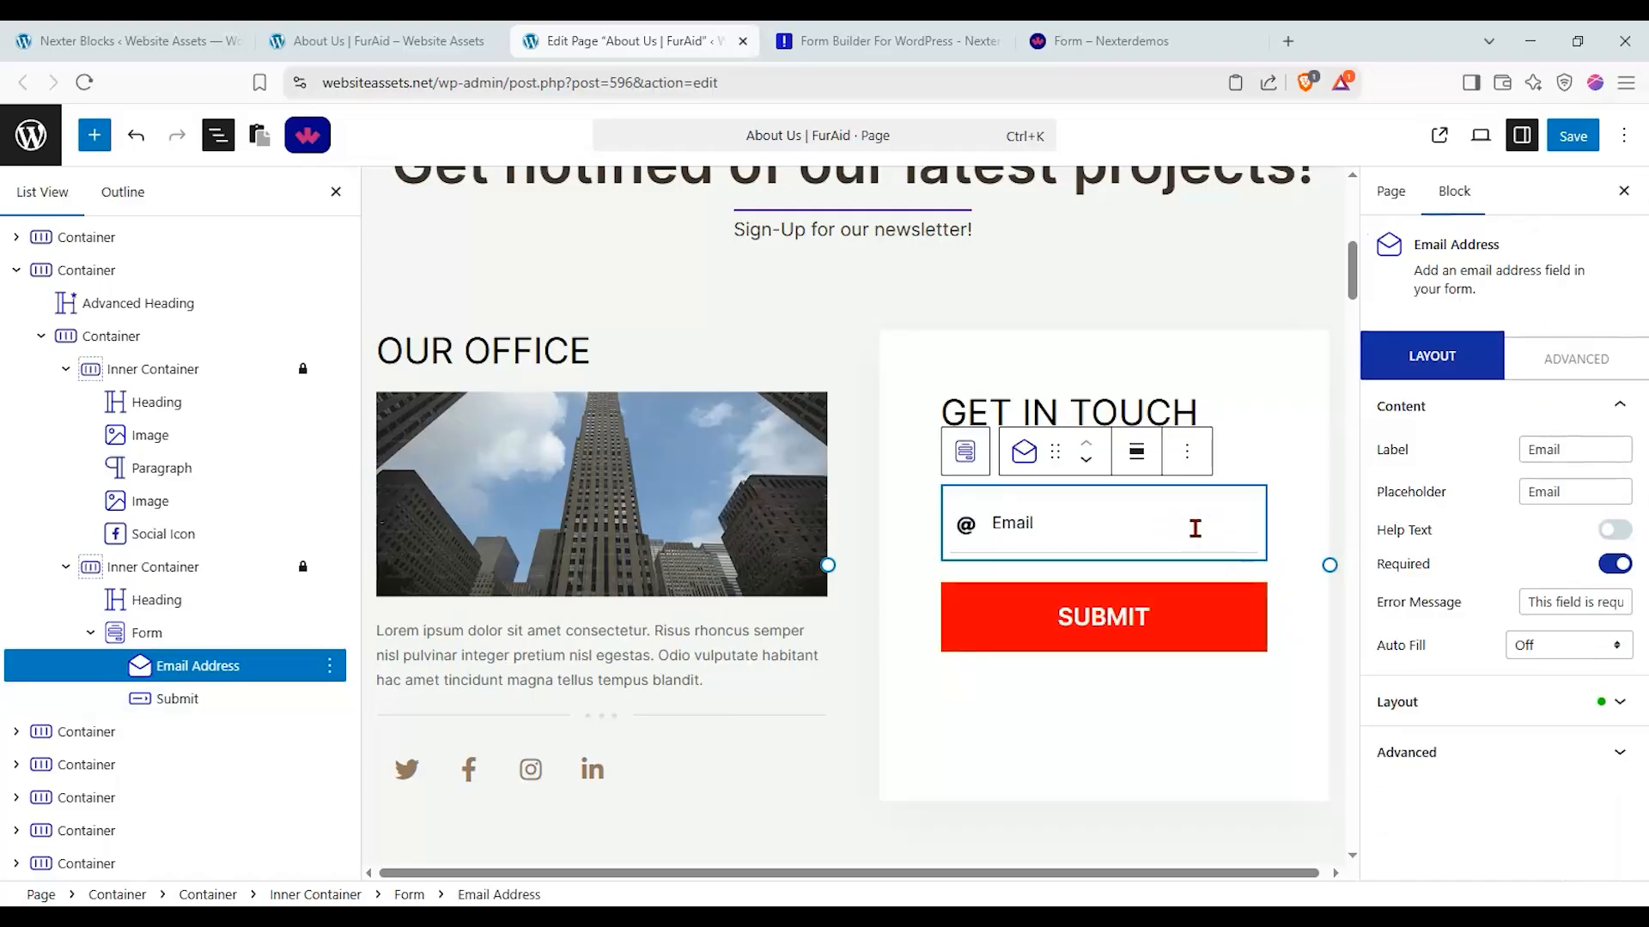
Step: Replace the form's Database Entry action after submit with MailerLite
click(965, 450)
scroll(1383, 357, up, 5)
click(1421, 309)
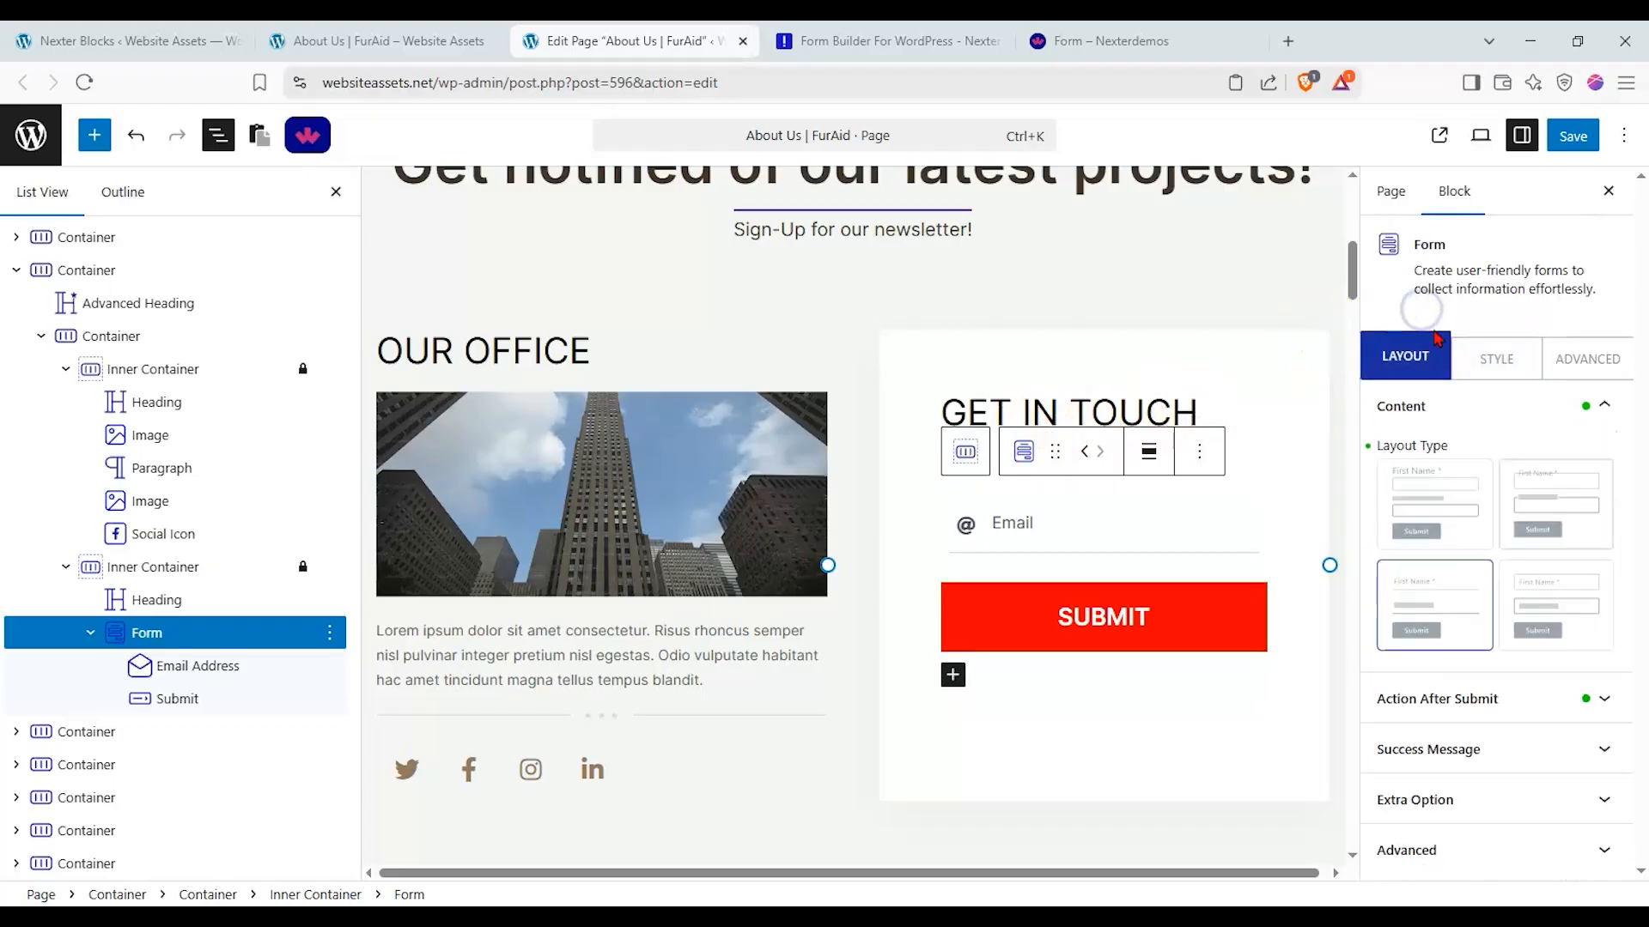
click(1567, 718)
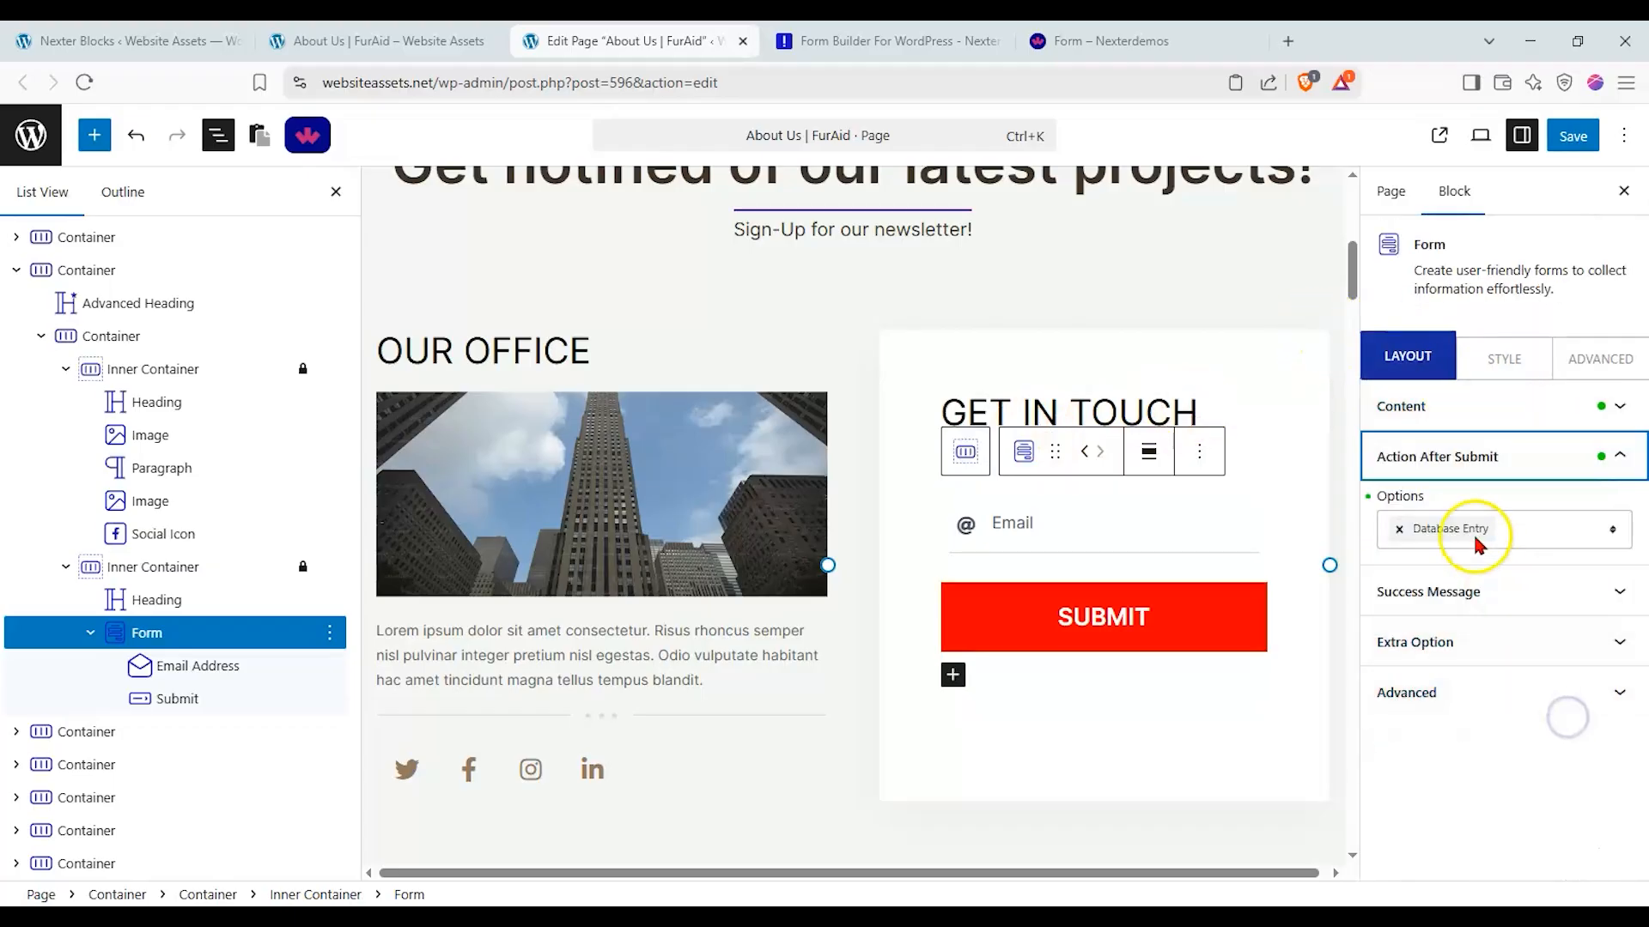
click(1399, 529)
click(1560, 532)
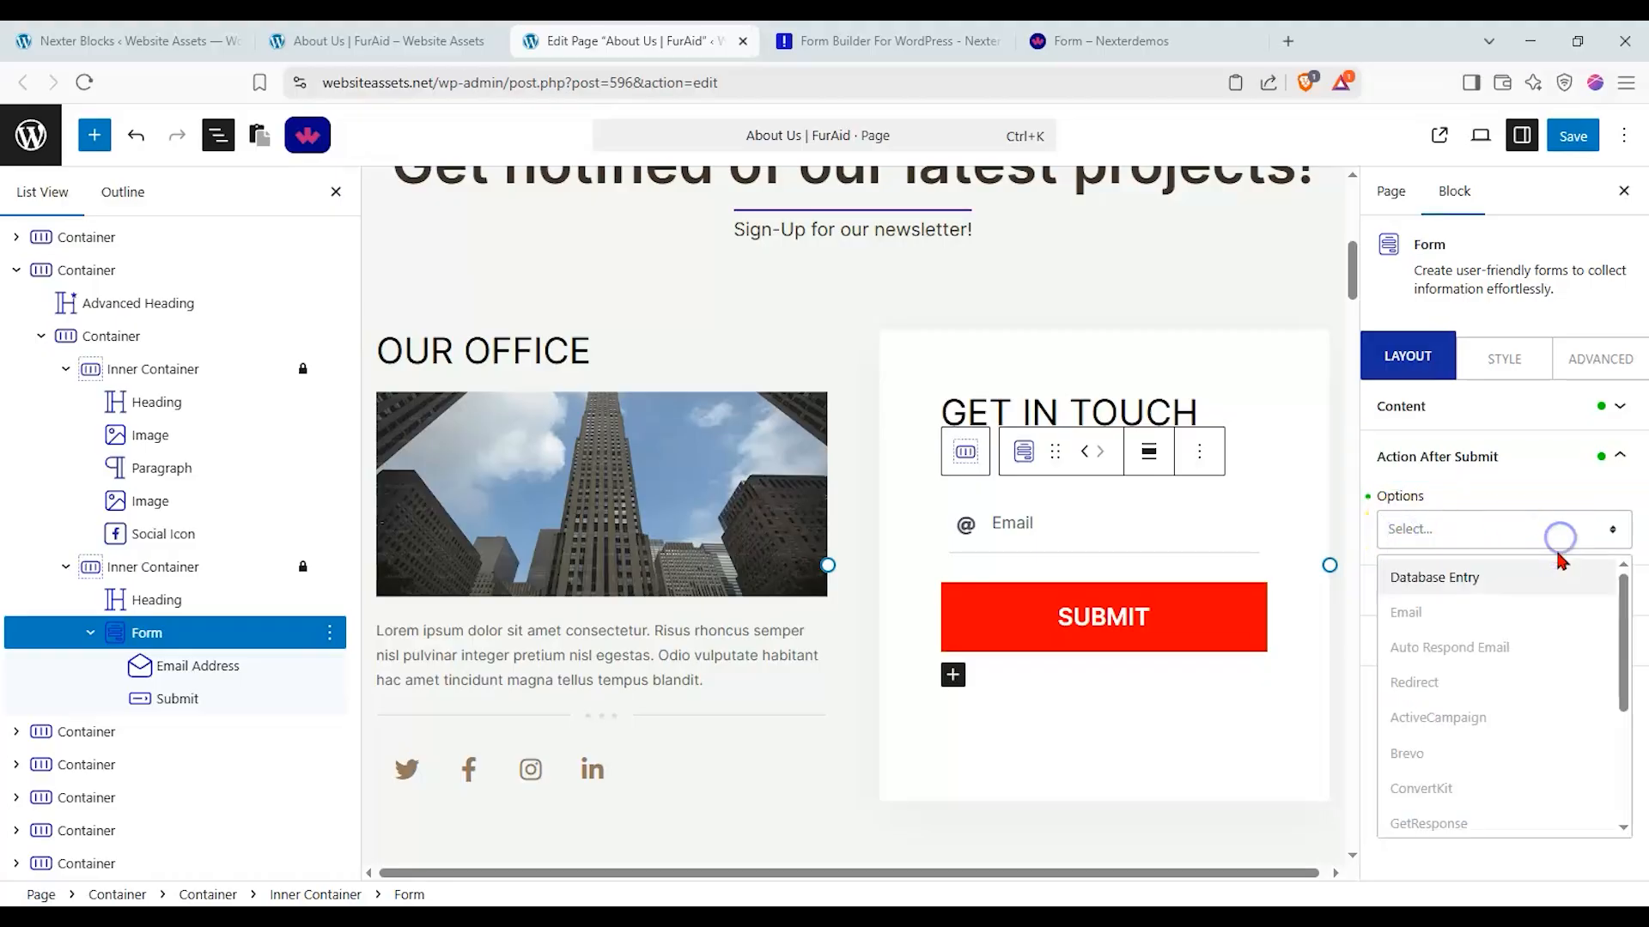
scroll(1432, 785, down, 1)
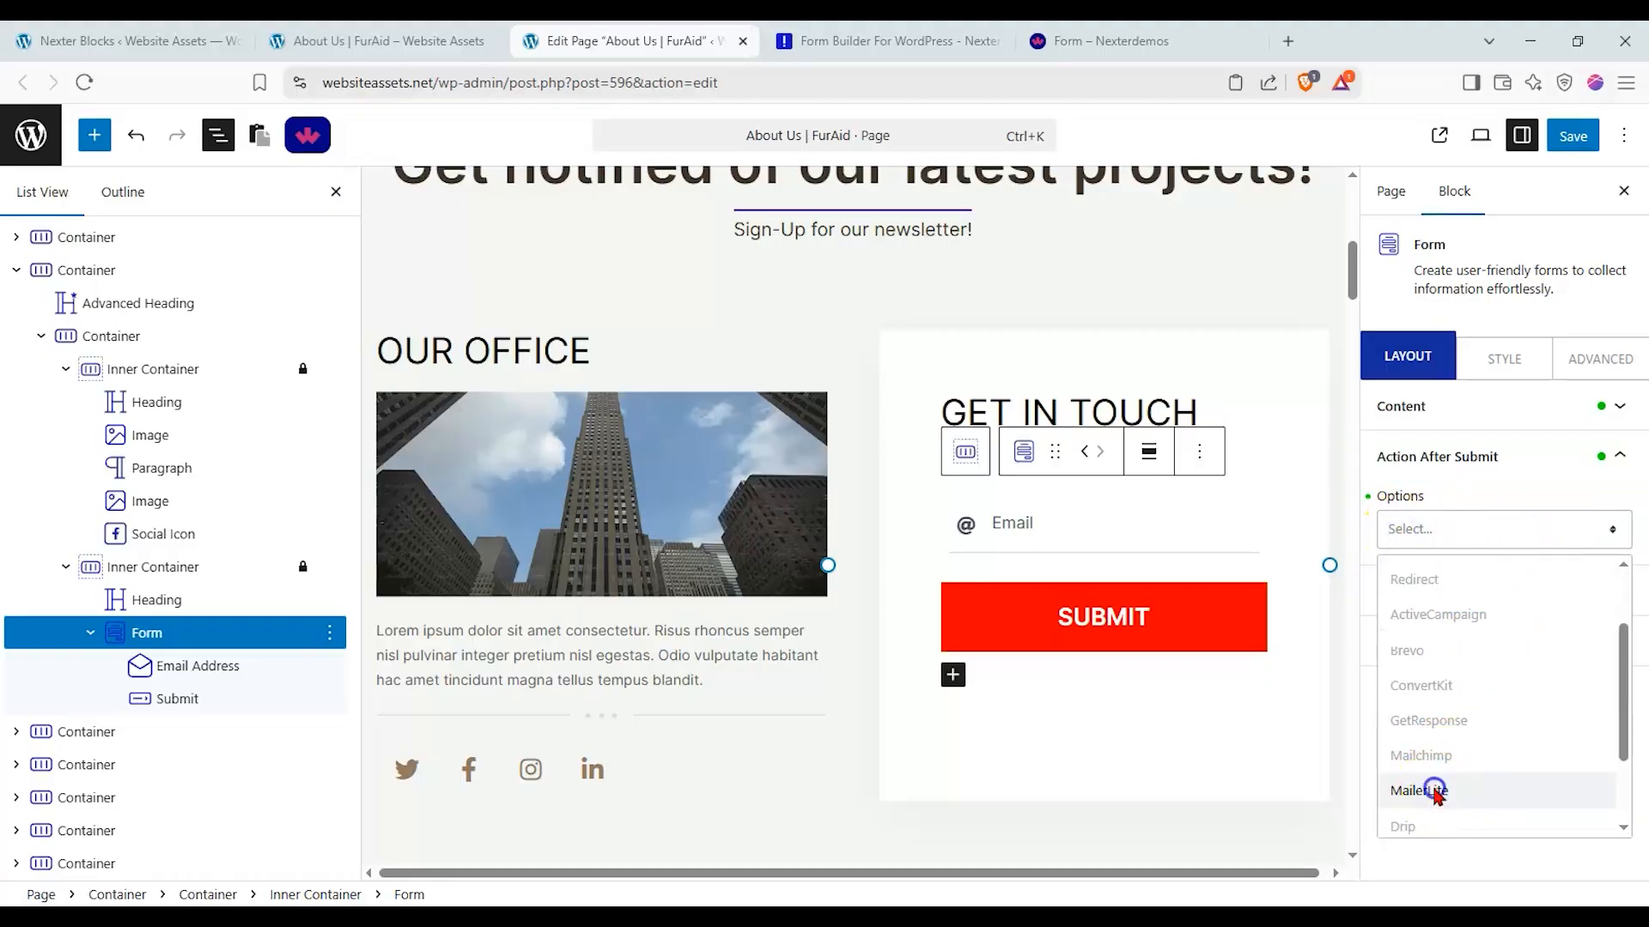
click(1436, 790)
Step: Enter the custom API key and the test group's ID from the MailerLite integrations page in the form's MailerLite settings
click(1475, 589)
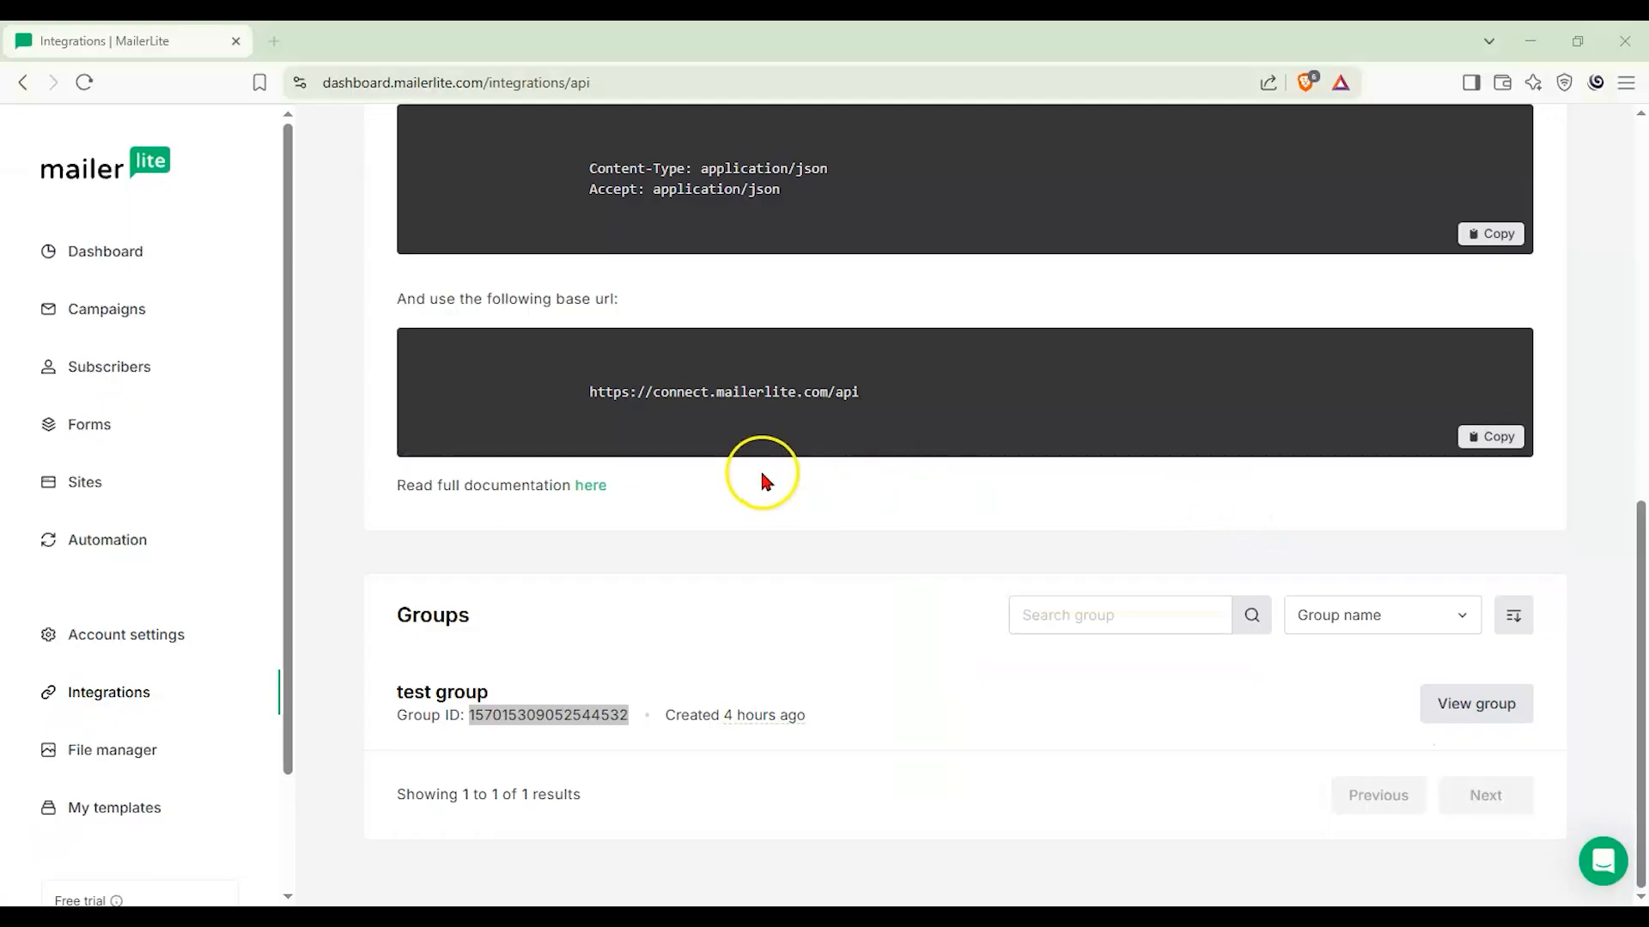
click(312, 443)
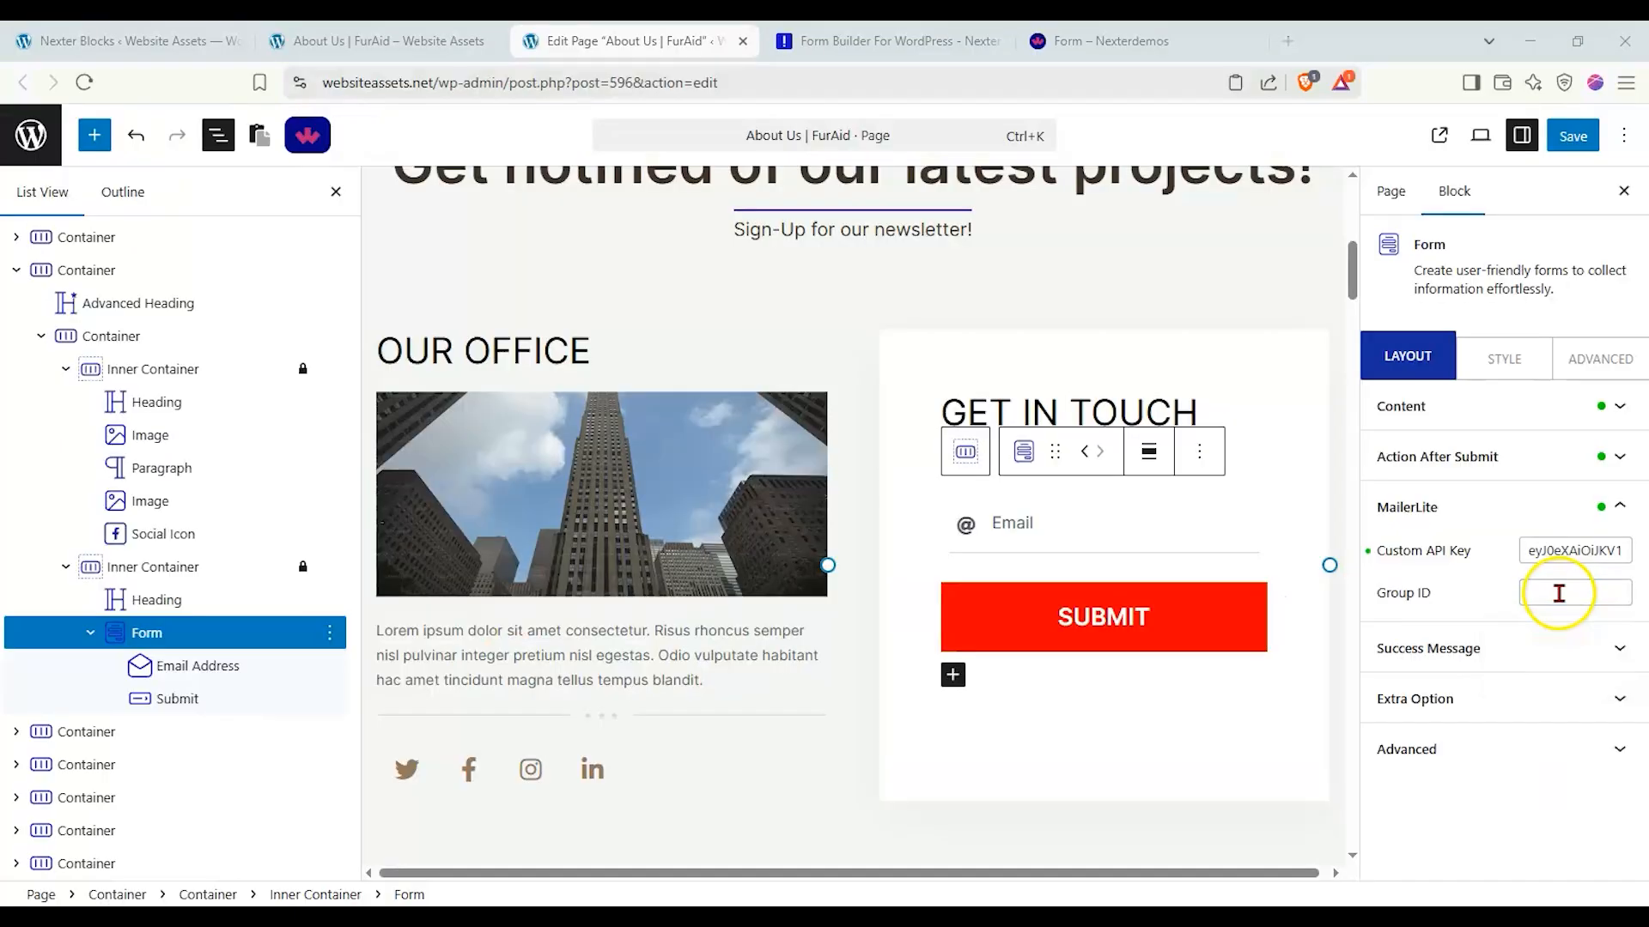
click(1559, 593)
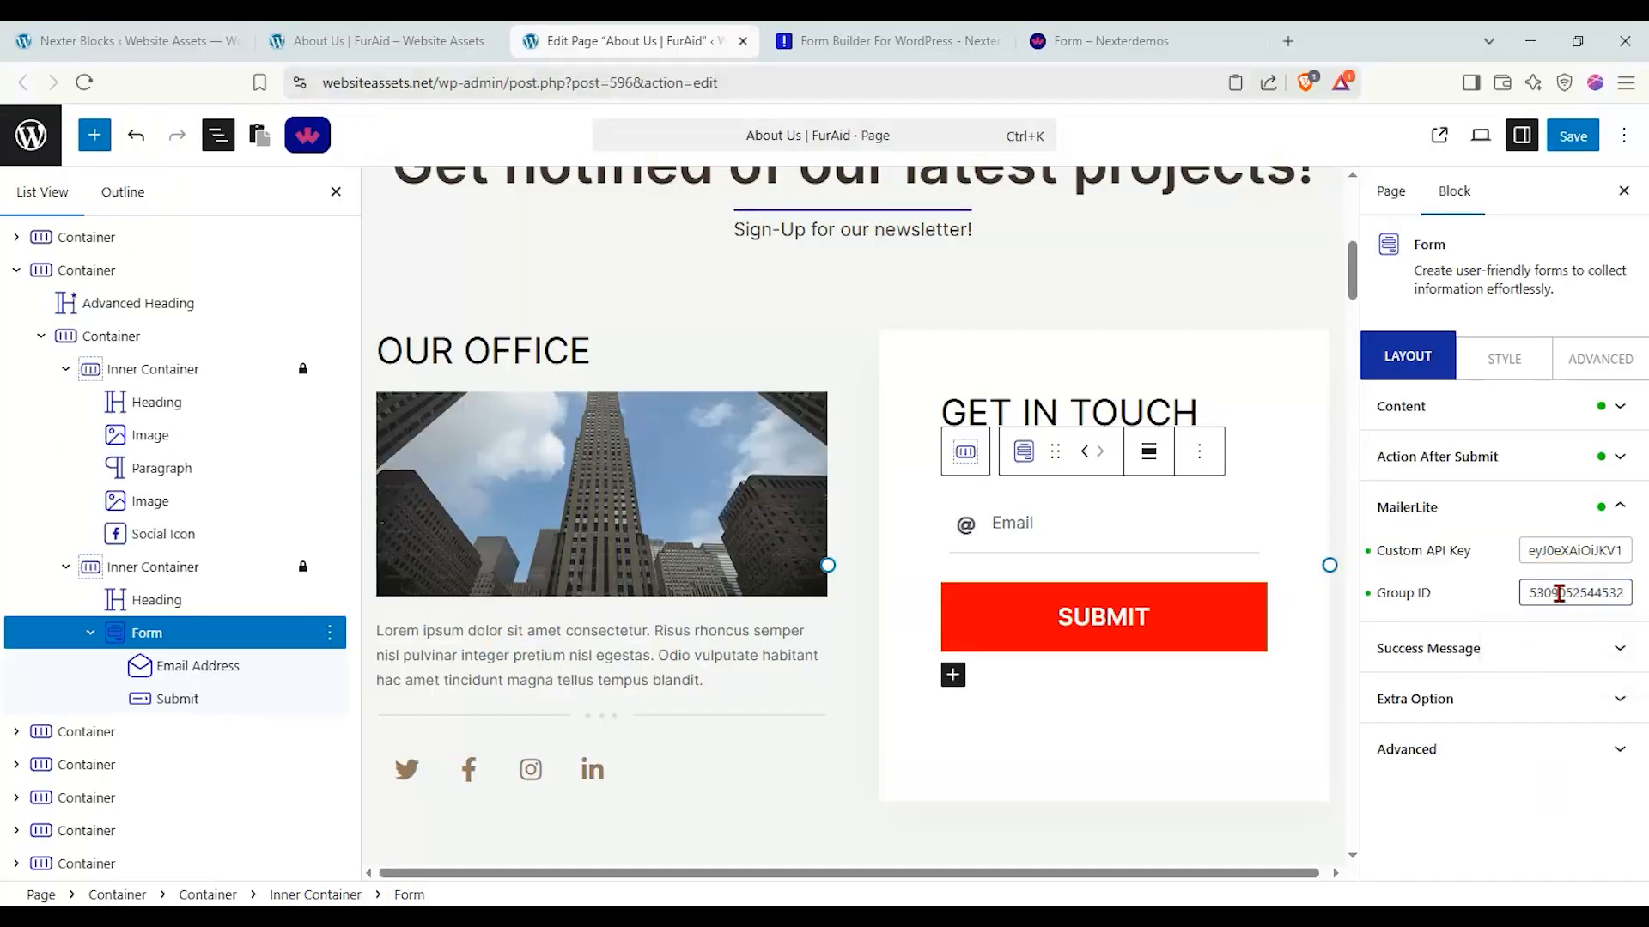
scroll(962, 519, up, 1)
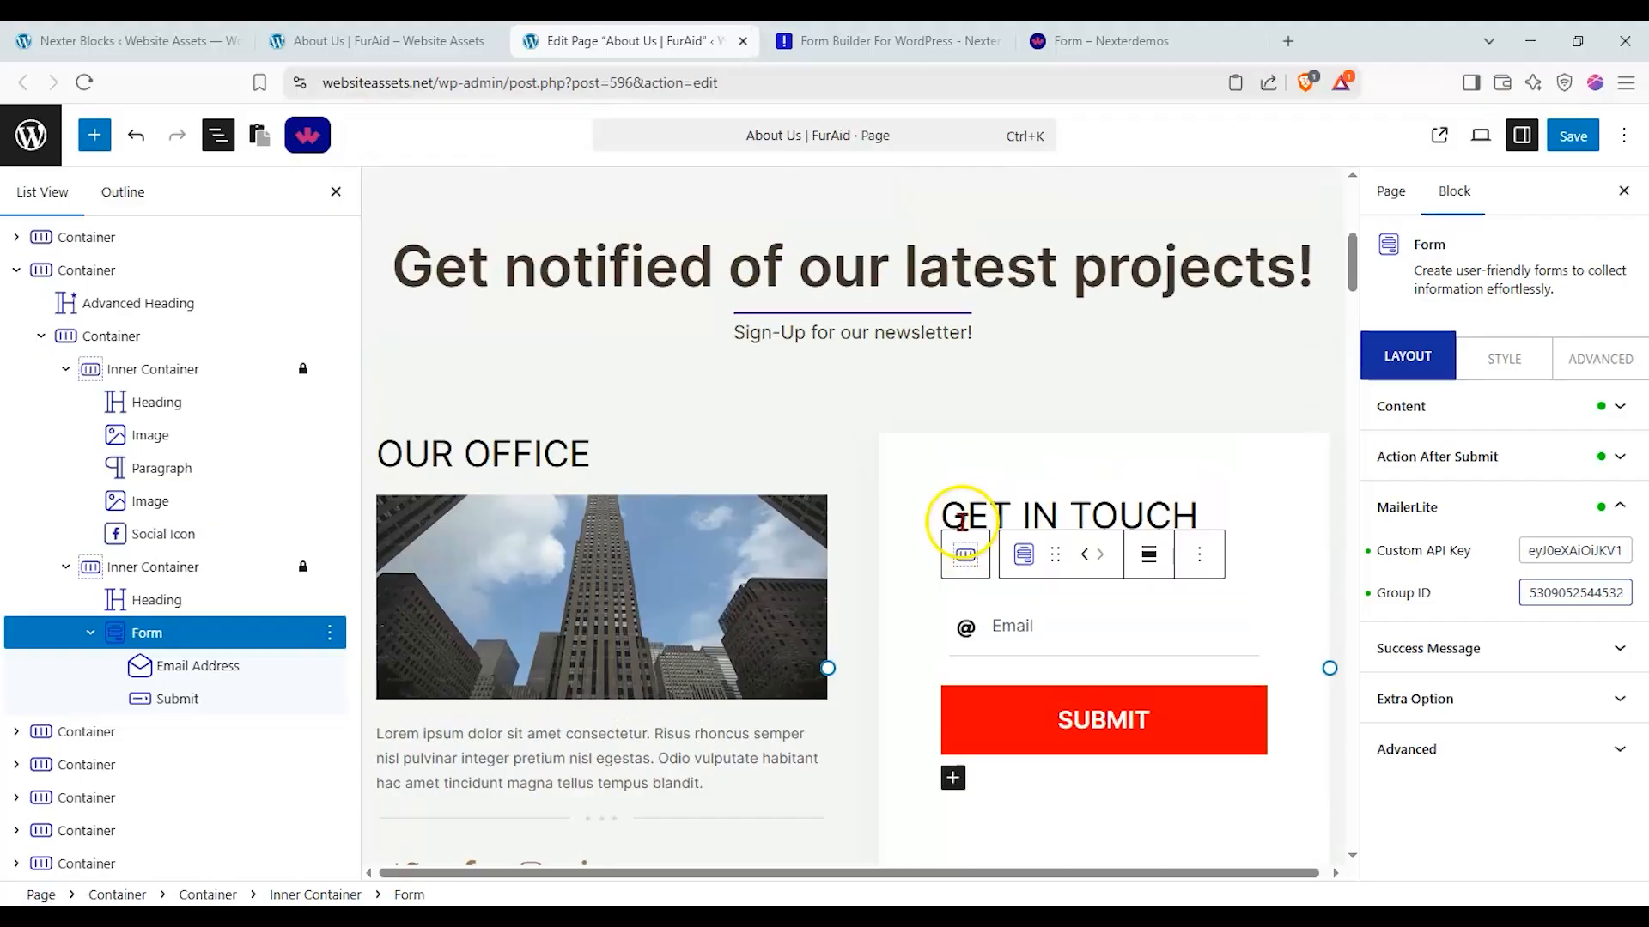
scroll(960, 524, up, 1)
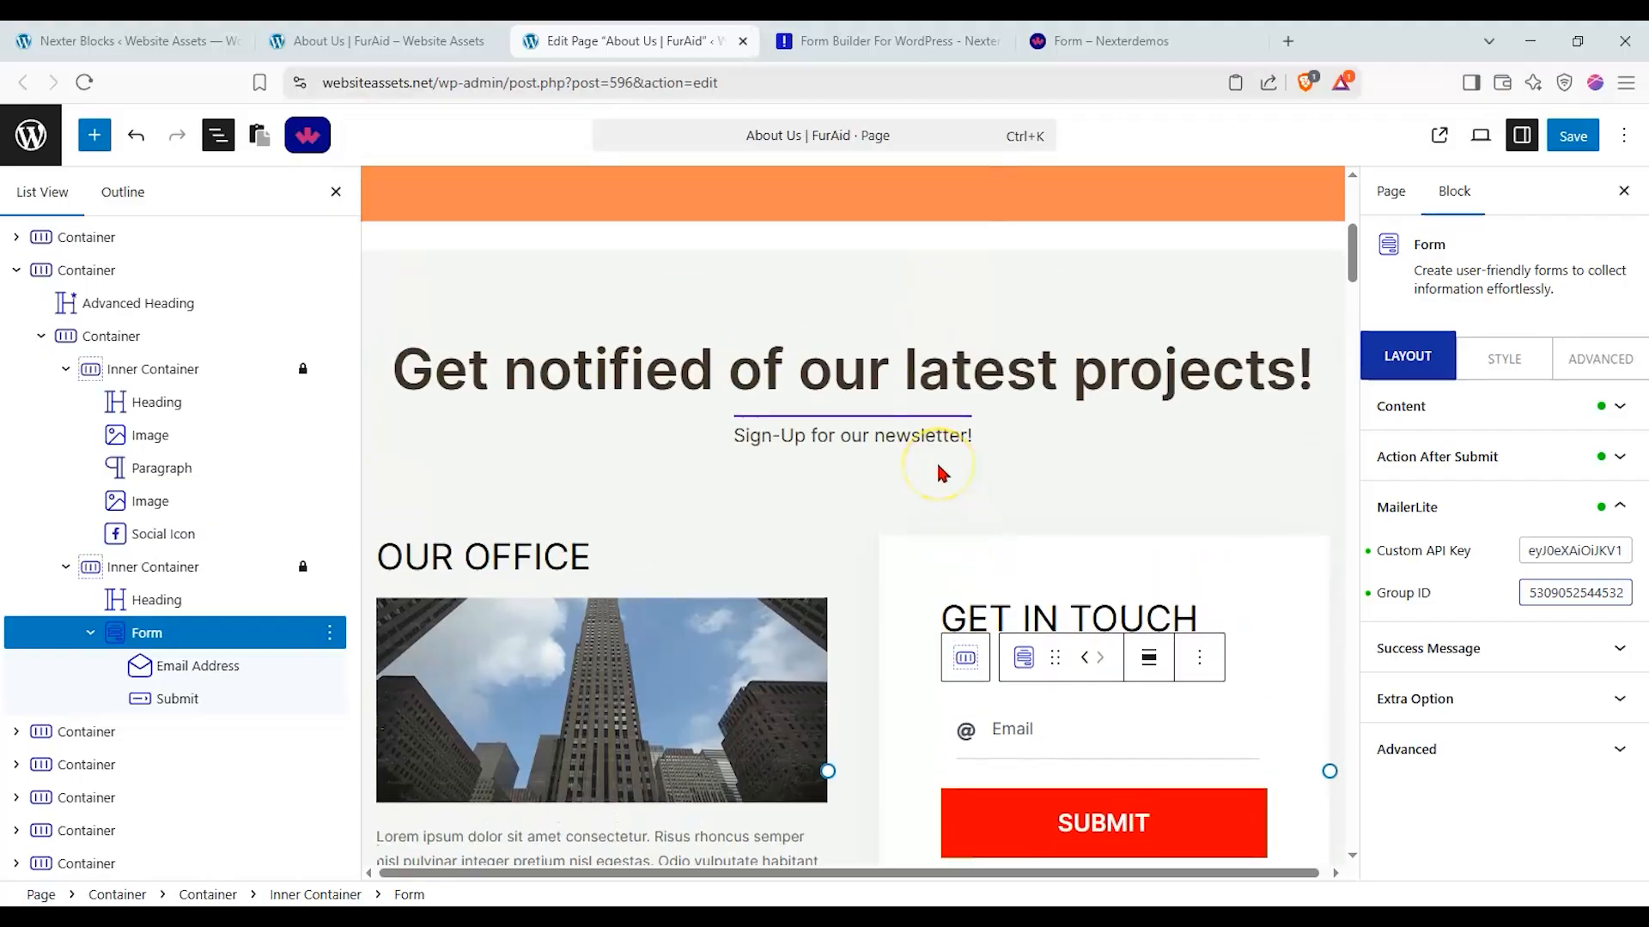
scroll(940, 472, down, 1)
click(1018, 620)
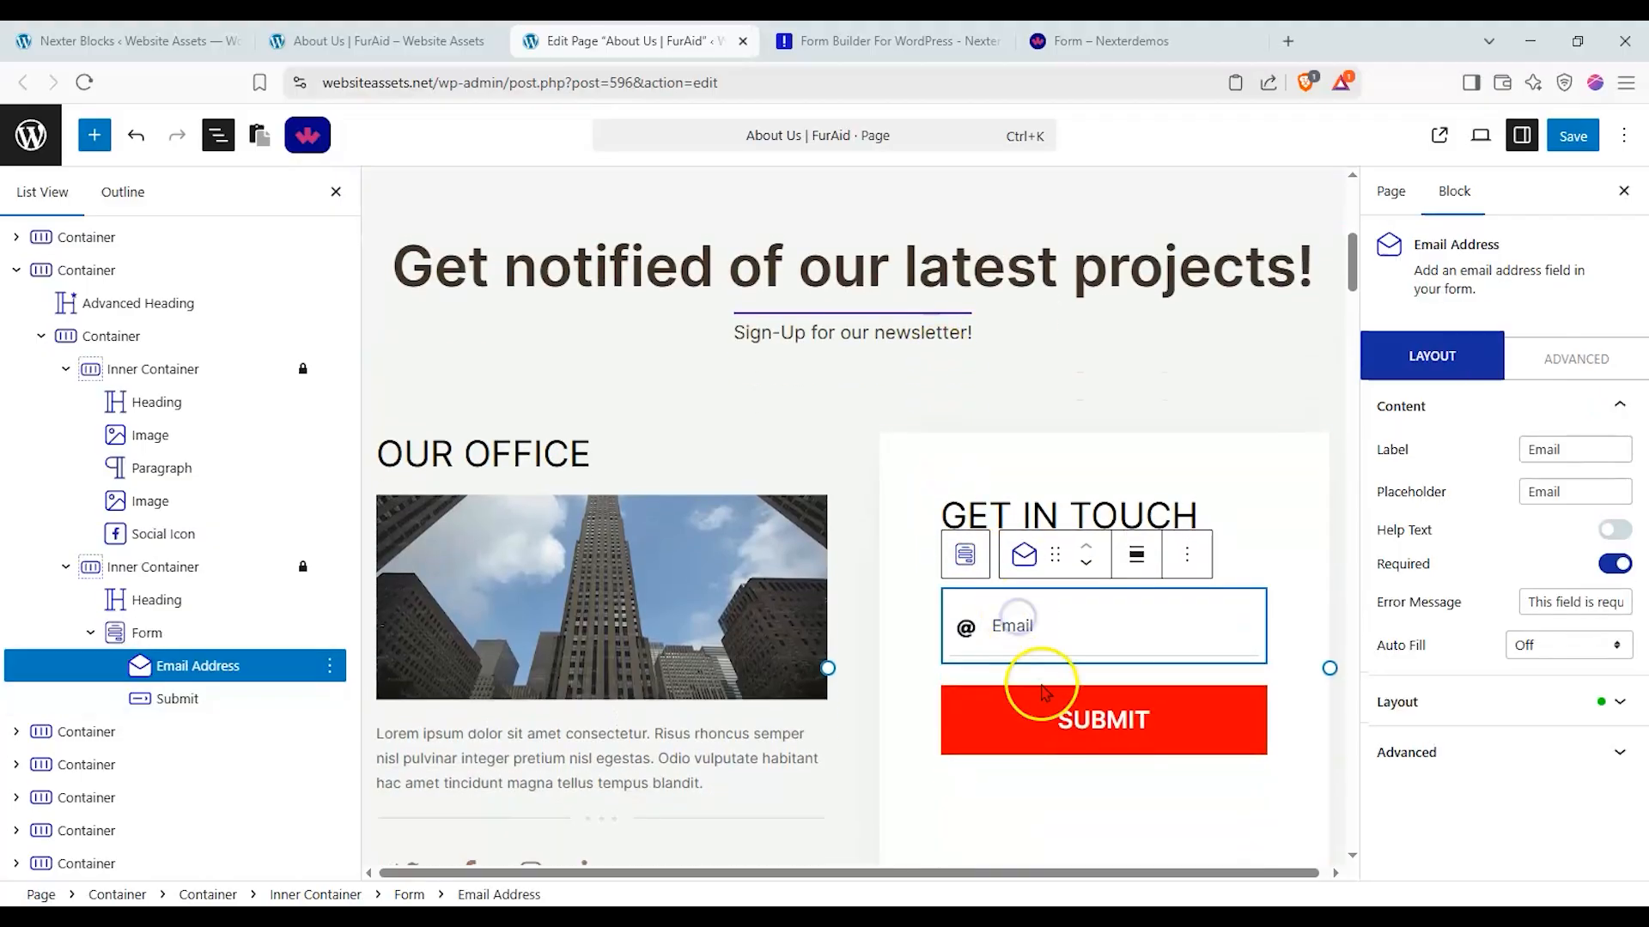
click(1045, 687)
click(1244, 610)
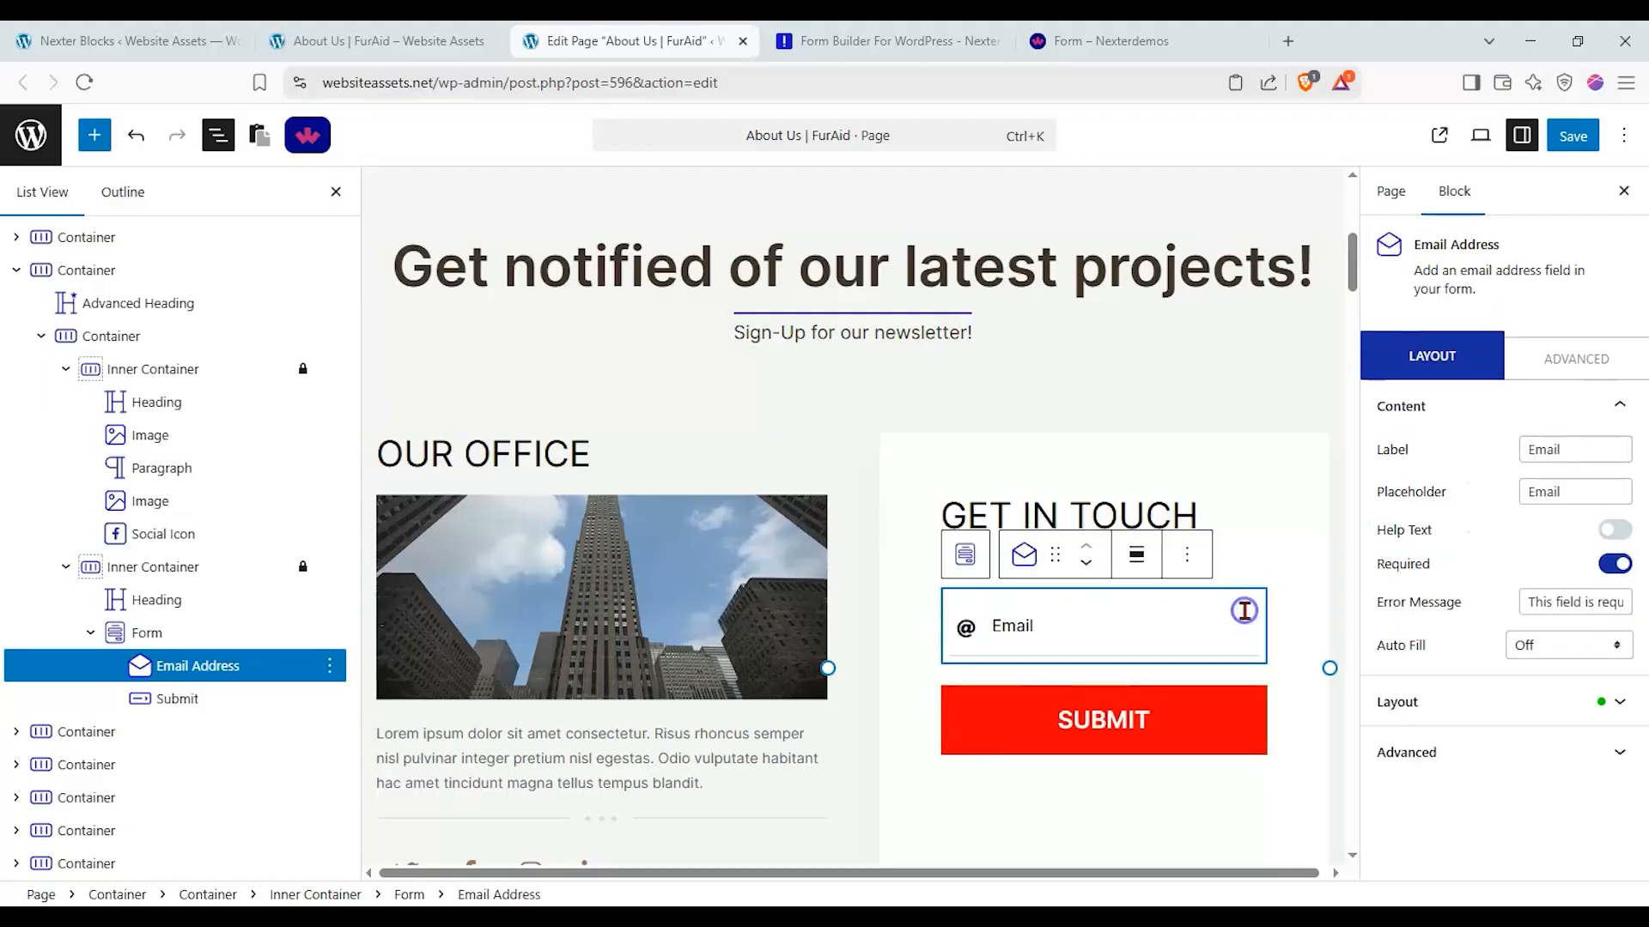
Step: Replace the form's success message with new text that starts with "Tha"
click(967, 555)
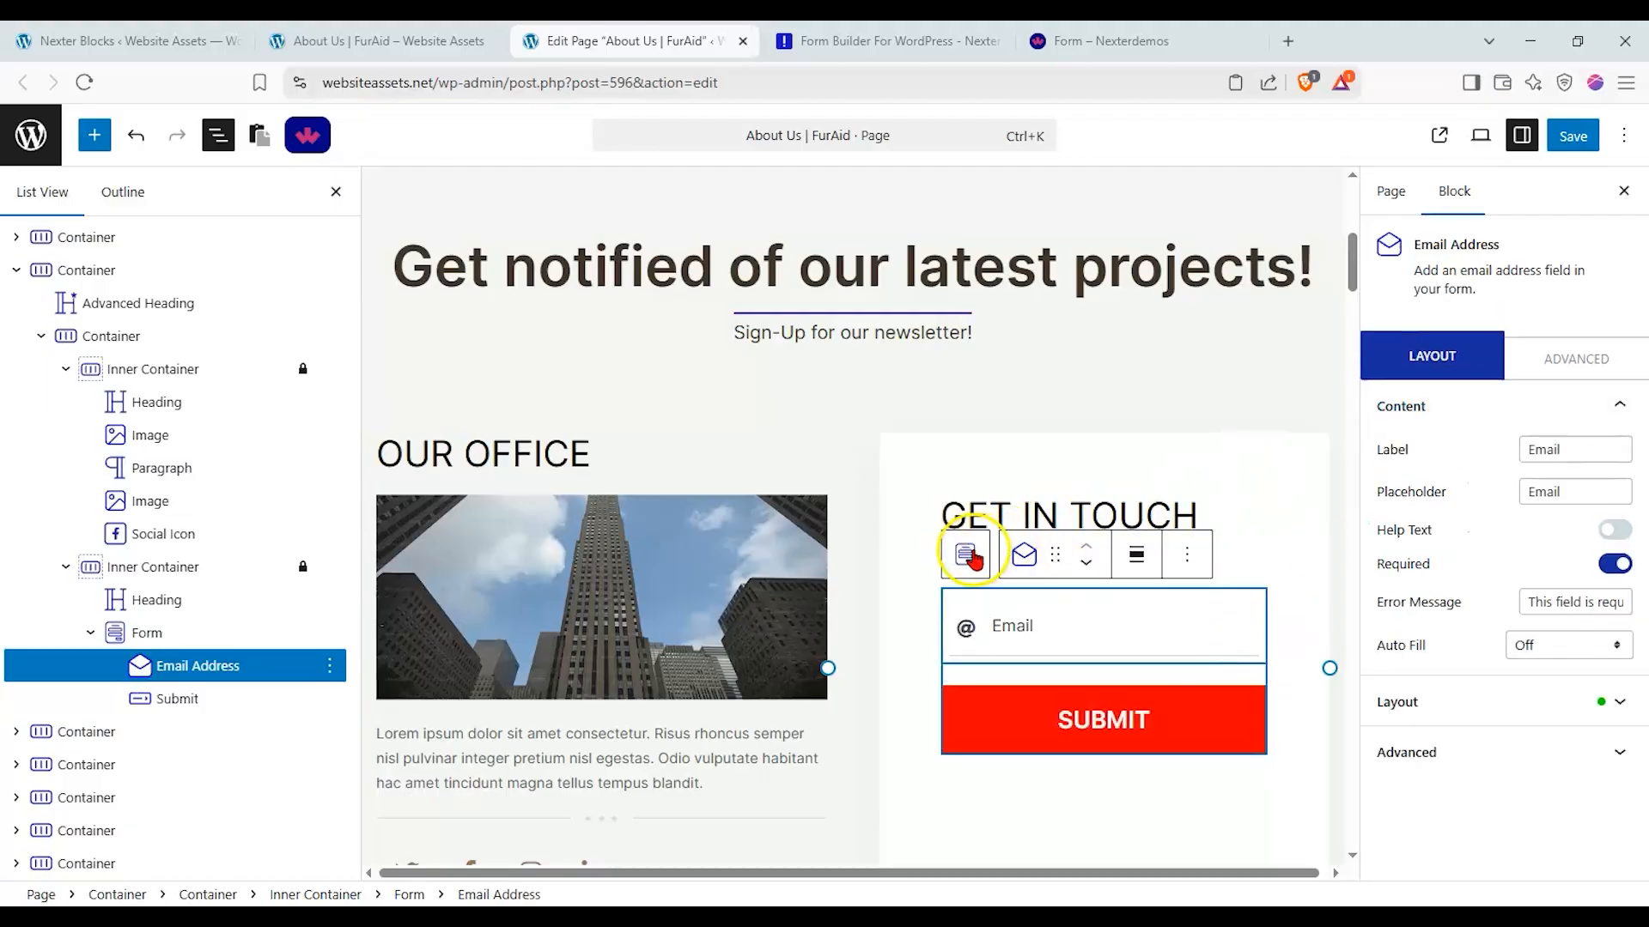
click(967, 555)
click(1497, 361)
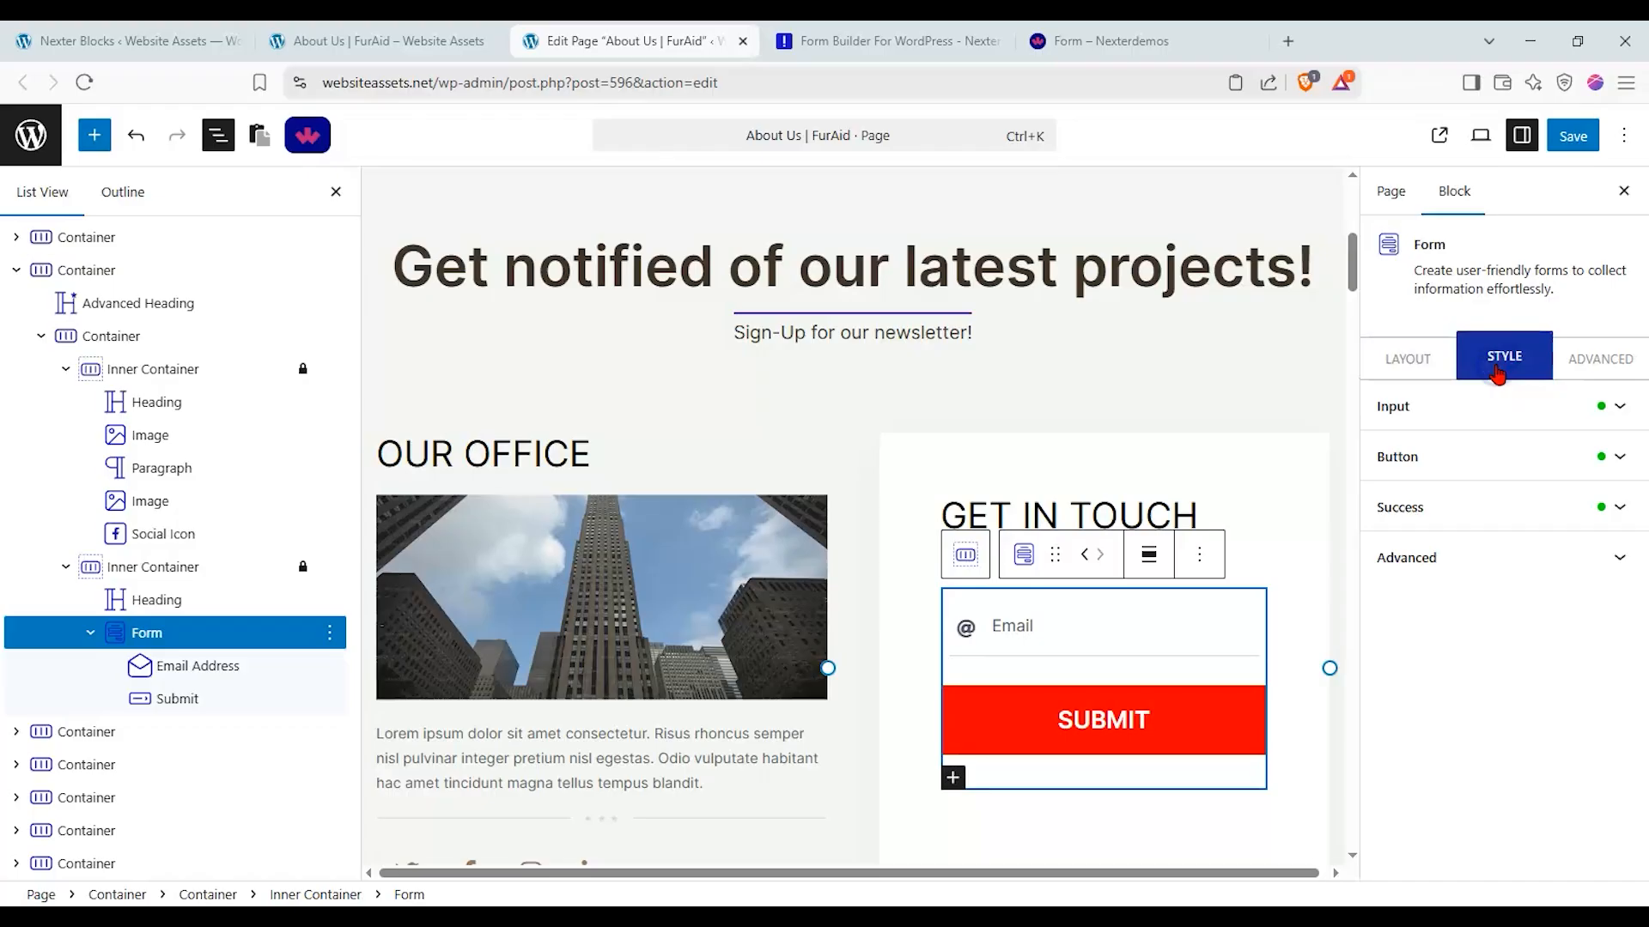
click(1388, 357)
click(1568, 803)
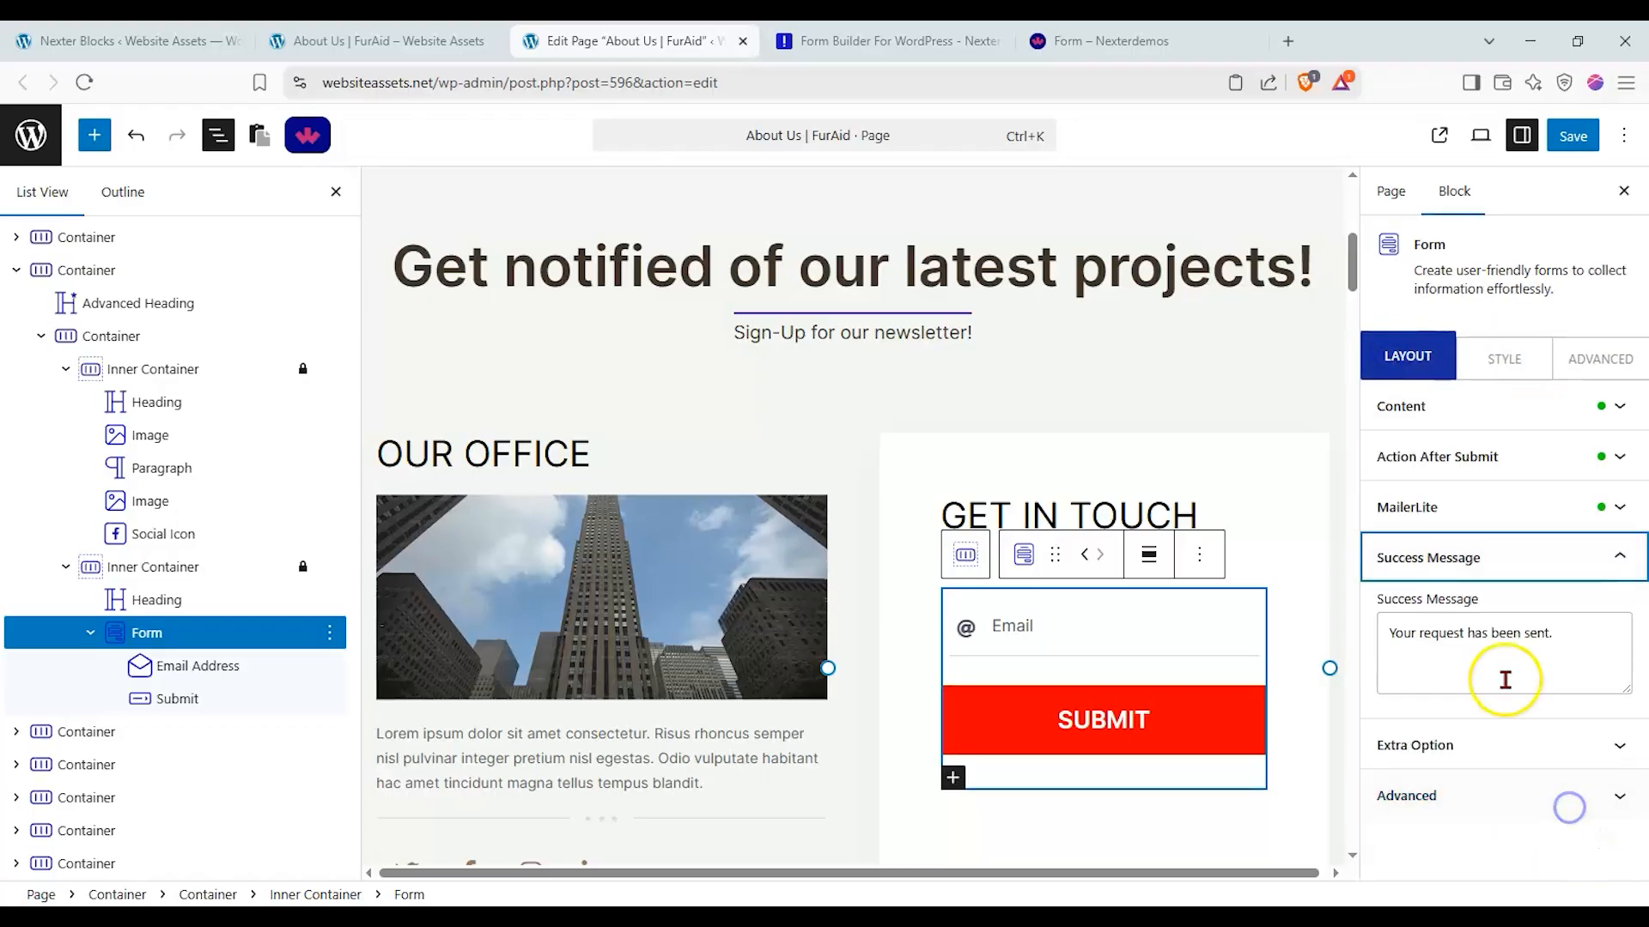
drag(1575, 636, 1183, 640)
text(Tha)
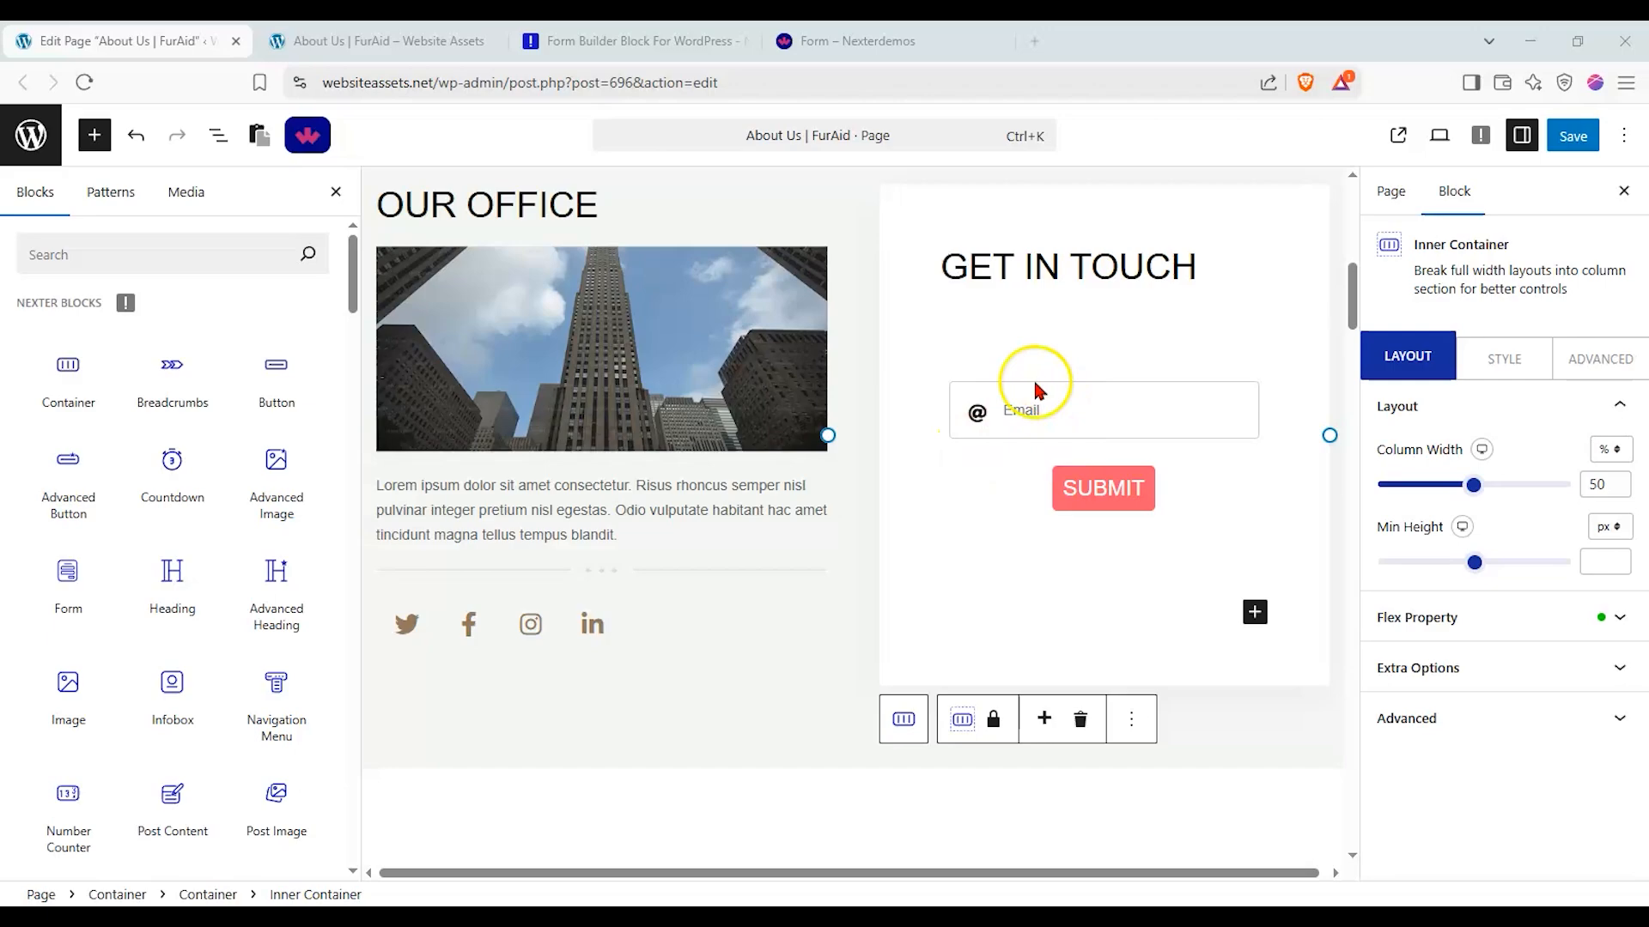
Step: Add a Name Field block above the email field in the Get in Touch form and make it required
click(1033, 361)
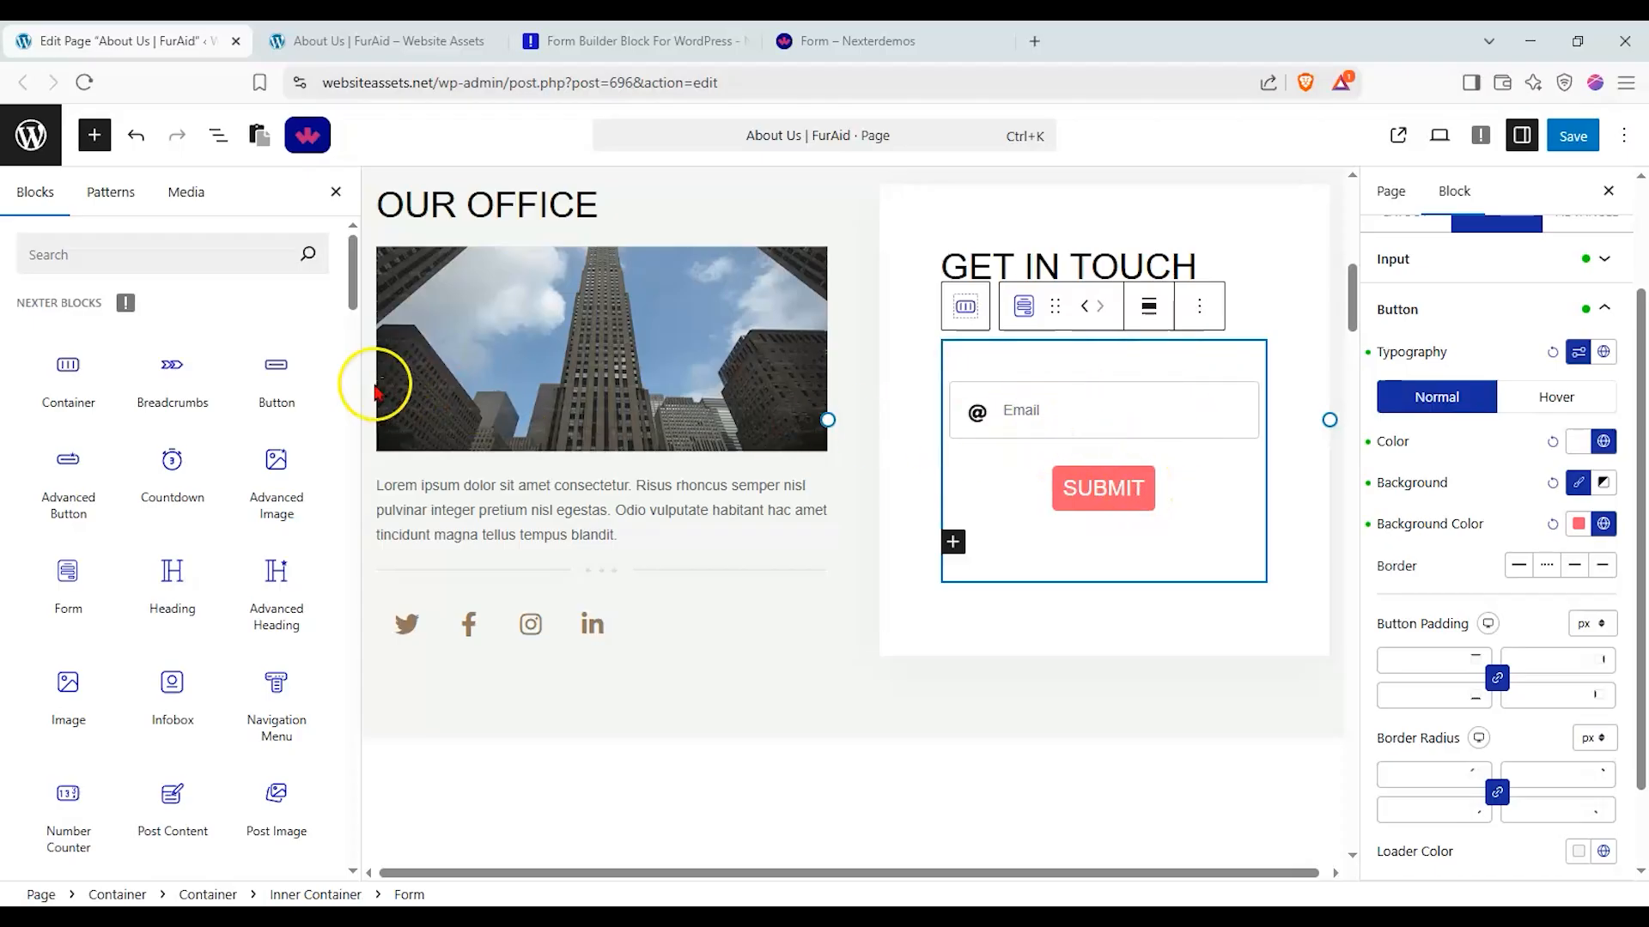
click(966, 308)
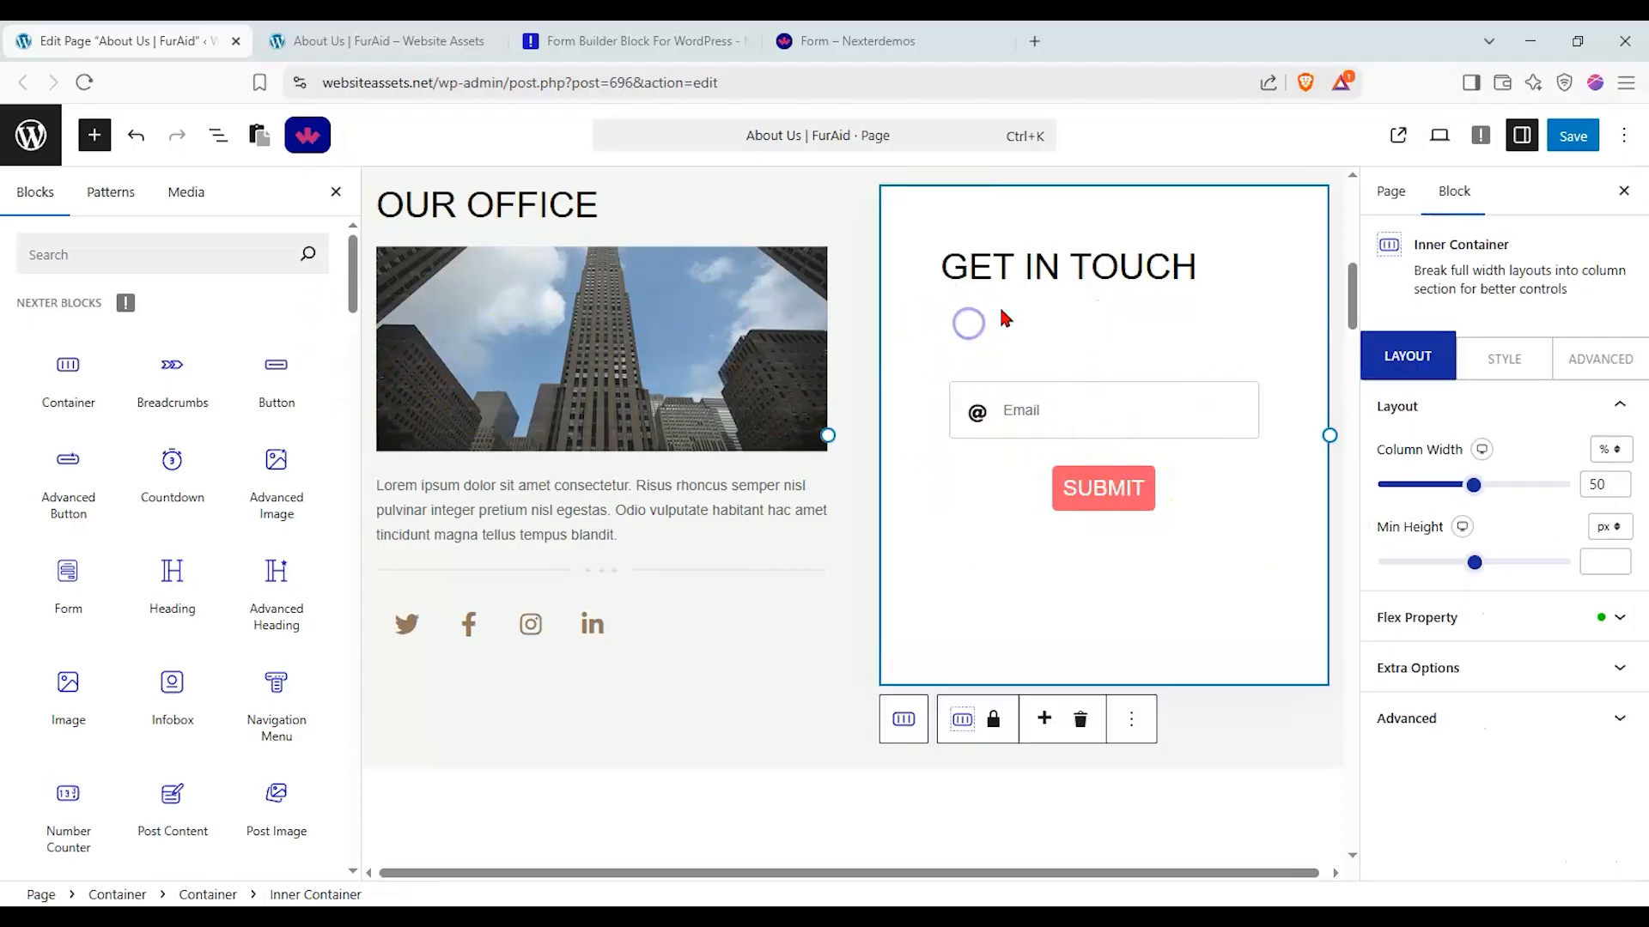
click(992, 398)
drag(66, 397, 1219, 369)
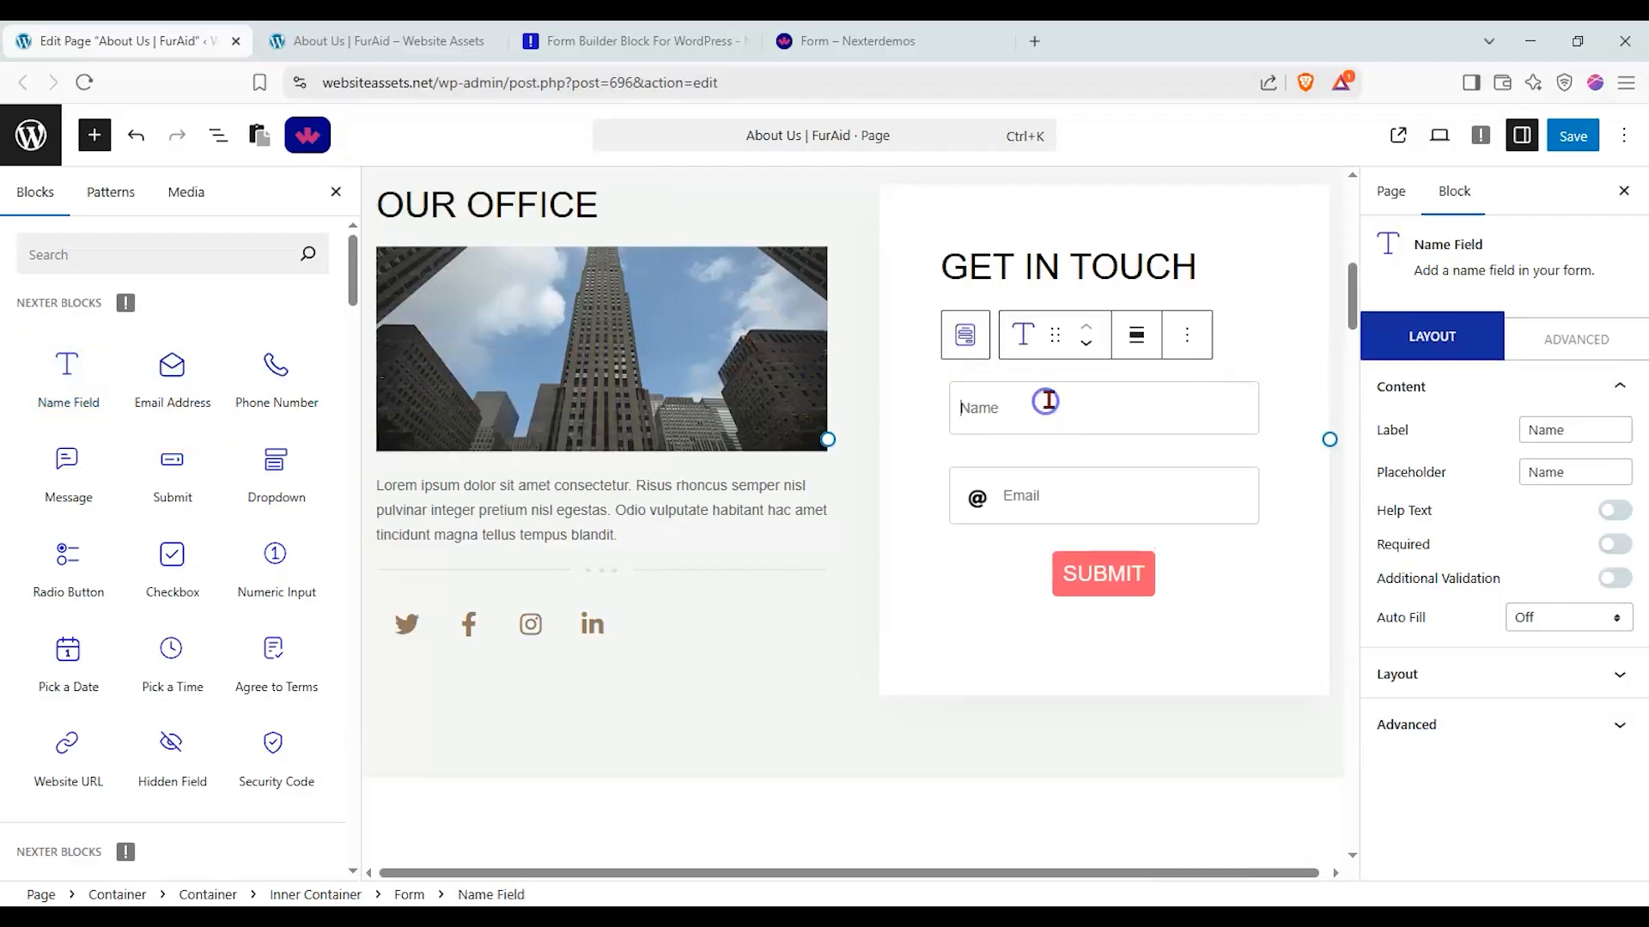
click(1624, 541)
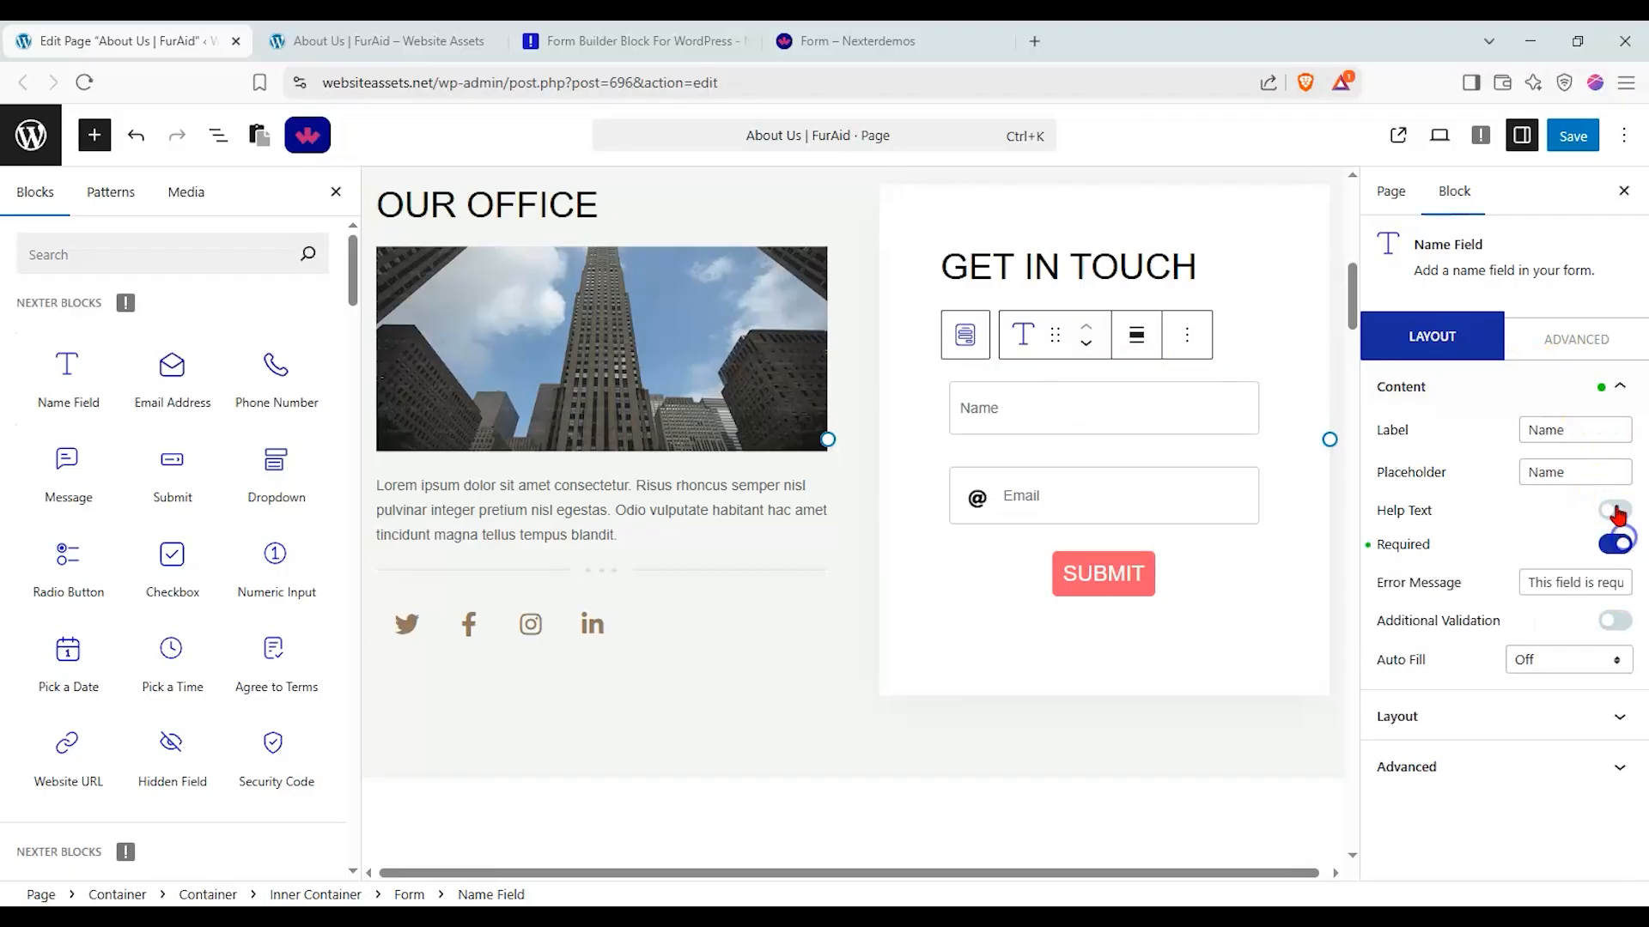
click(1557, 407)
click(1557, 406)
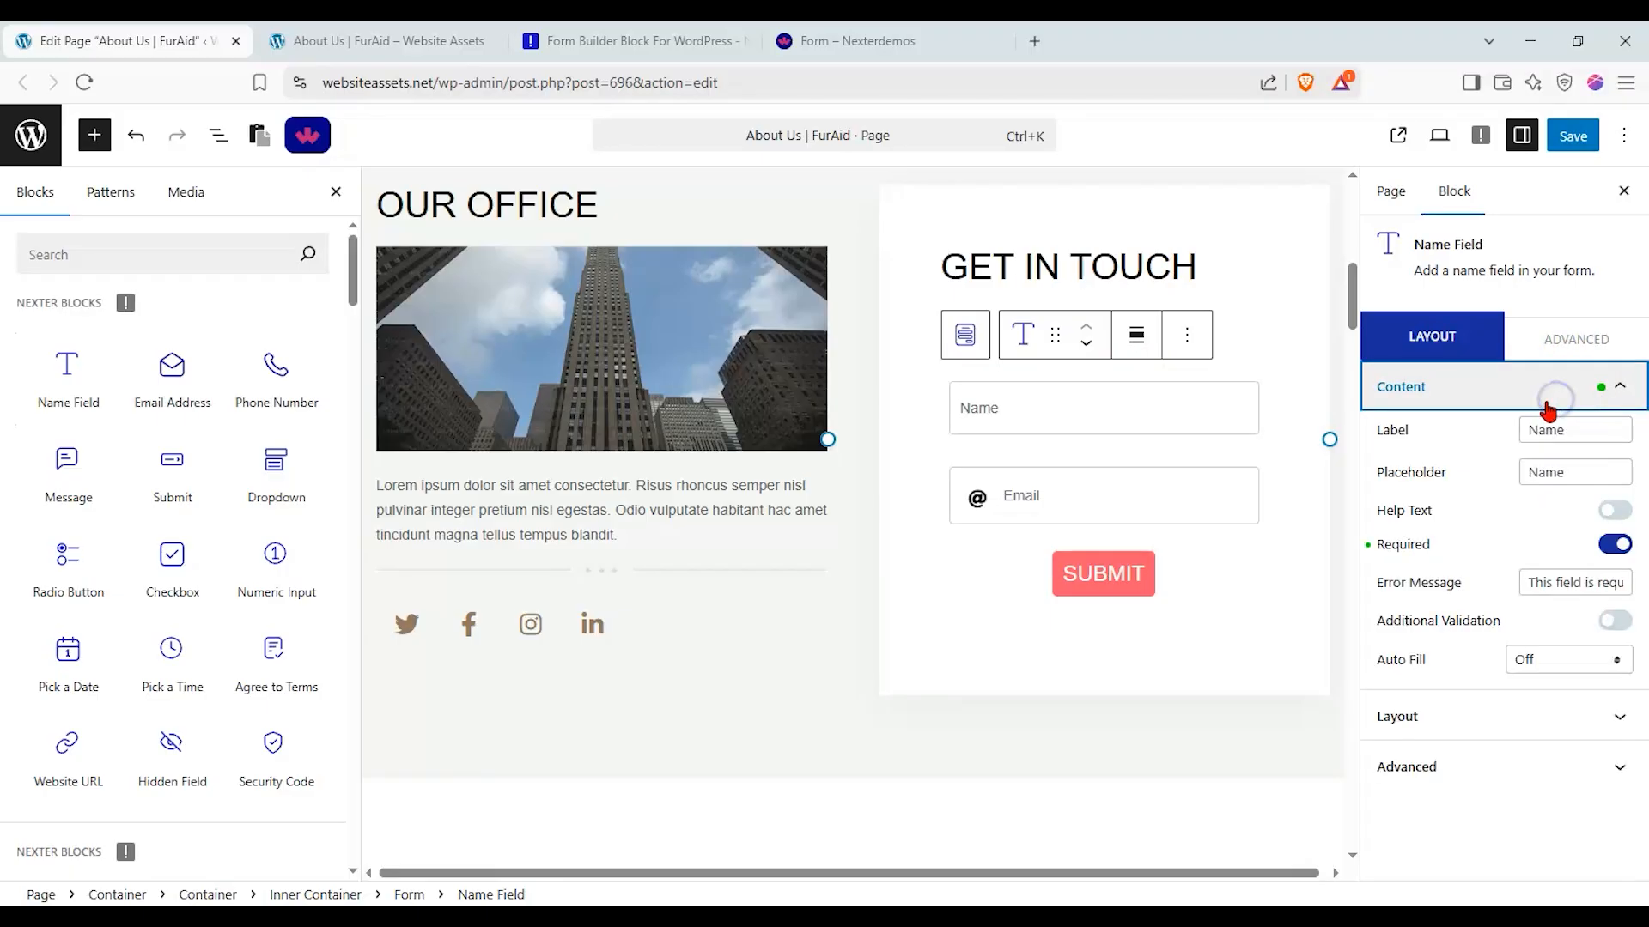
Step: Give the name field a Font Awesome icon of a person with raised arms and color it black from the Nexter global colors
click(1536, 715)
click(1593, 484)
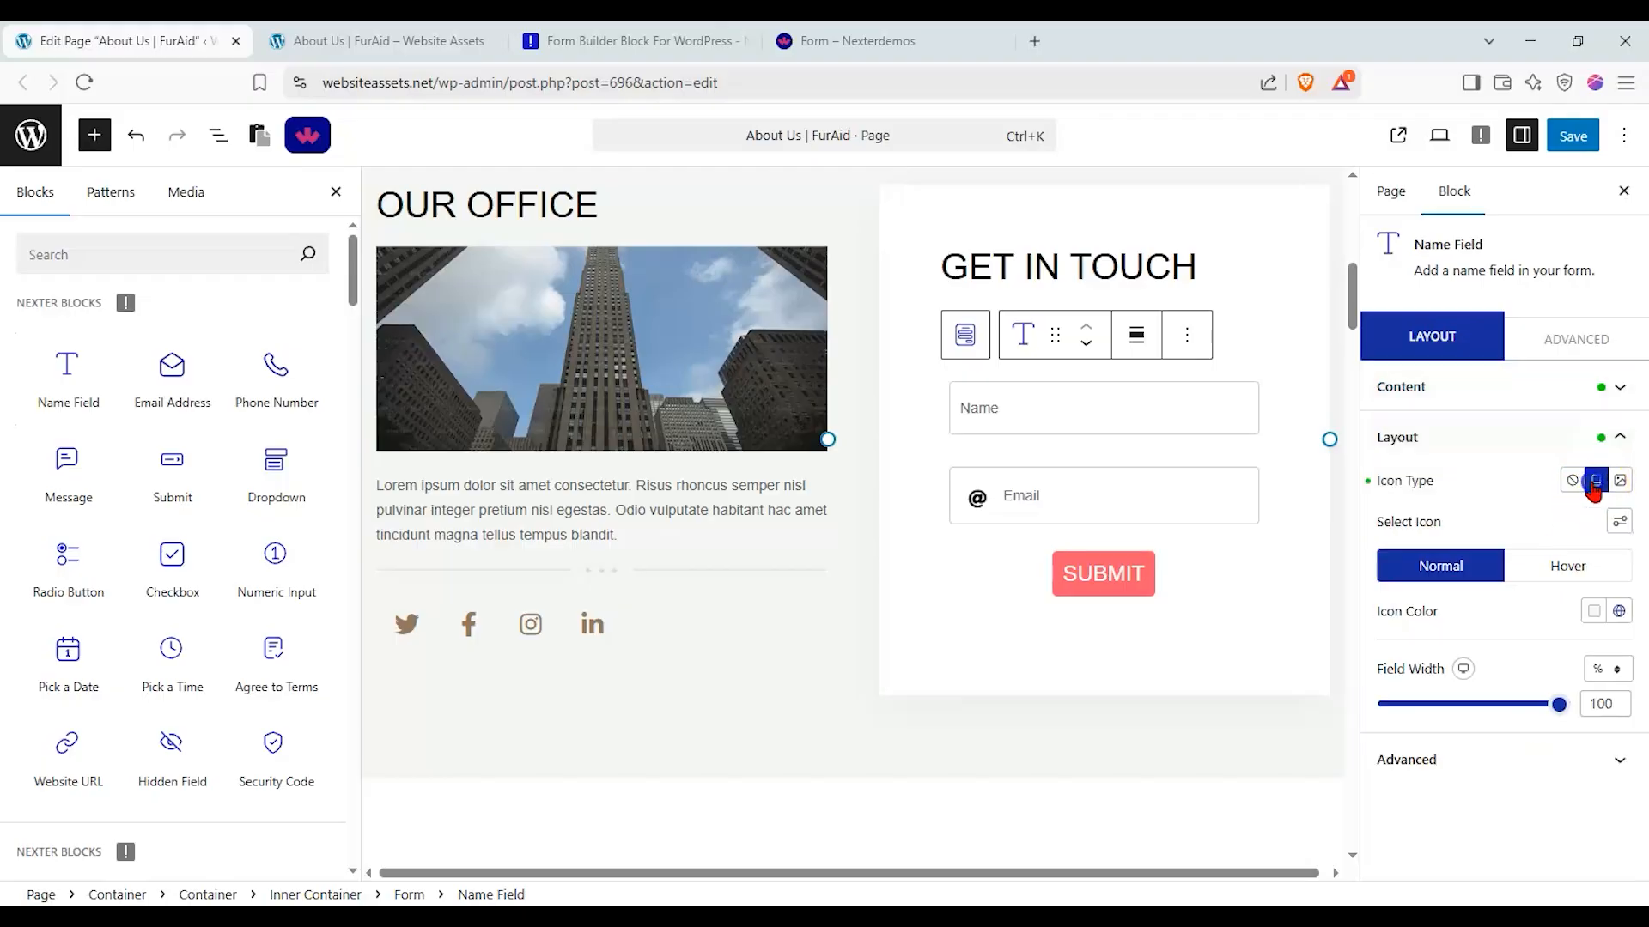
click(1616, 521)
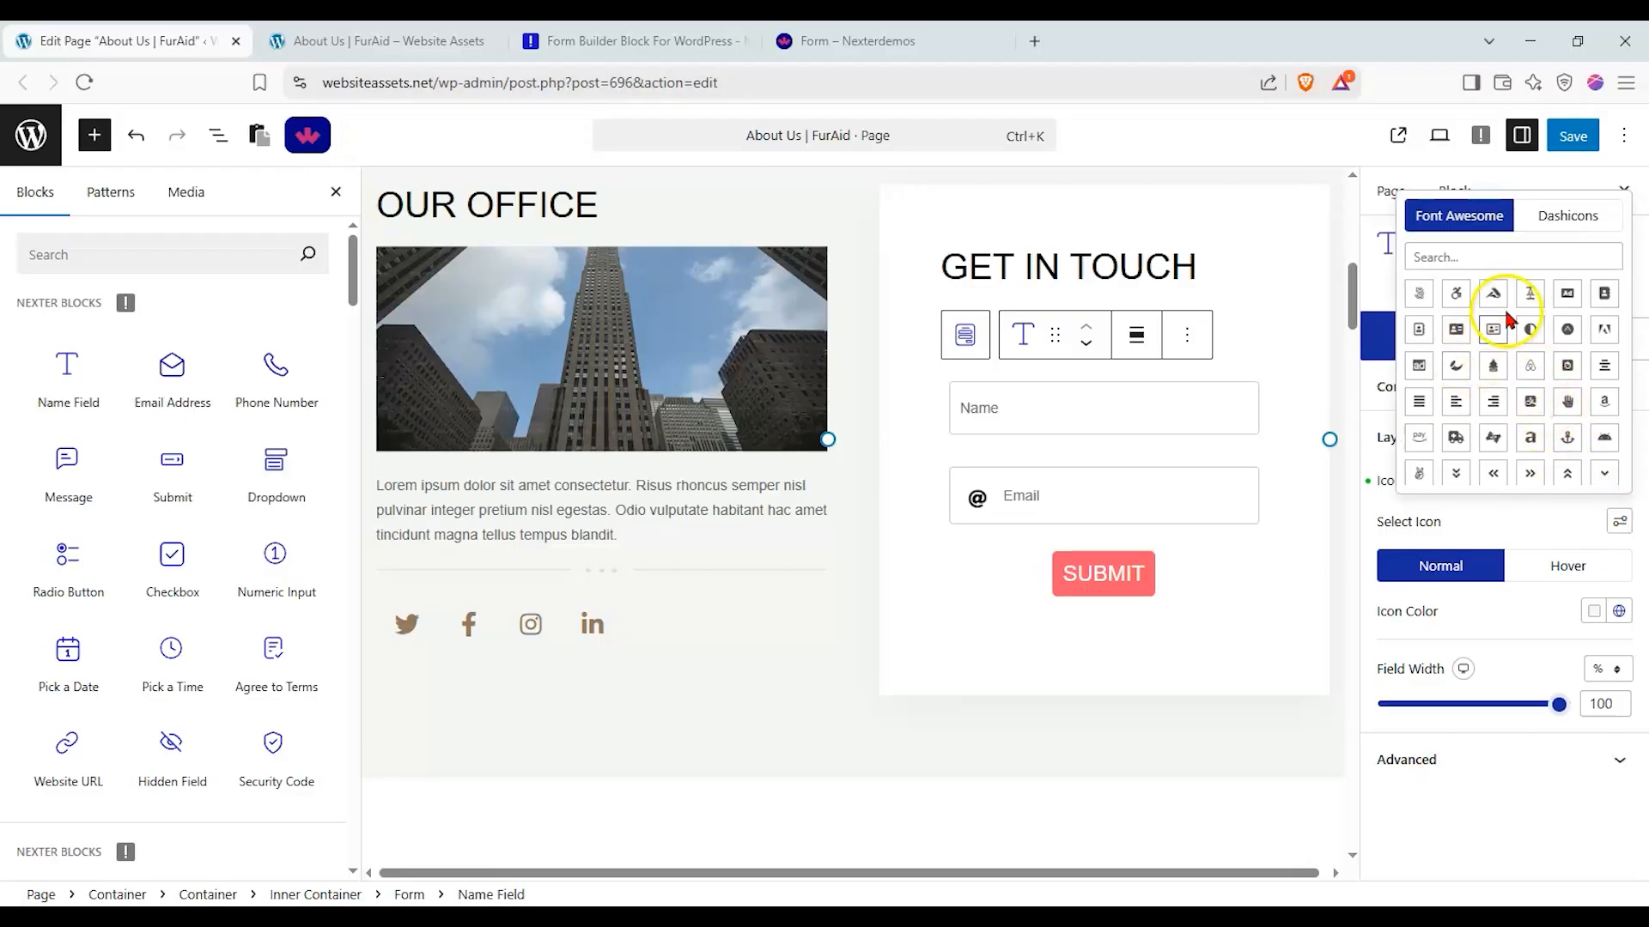
scroll(1580, 369, down, 5)
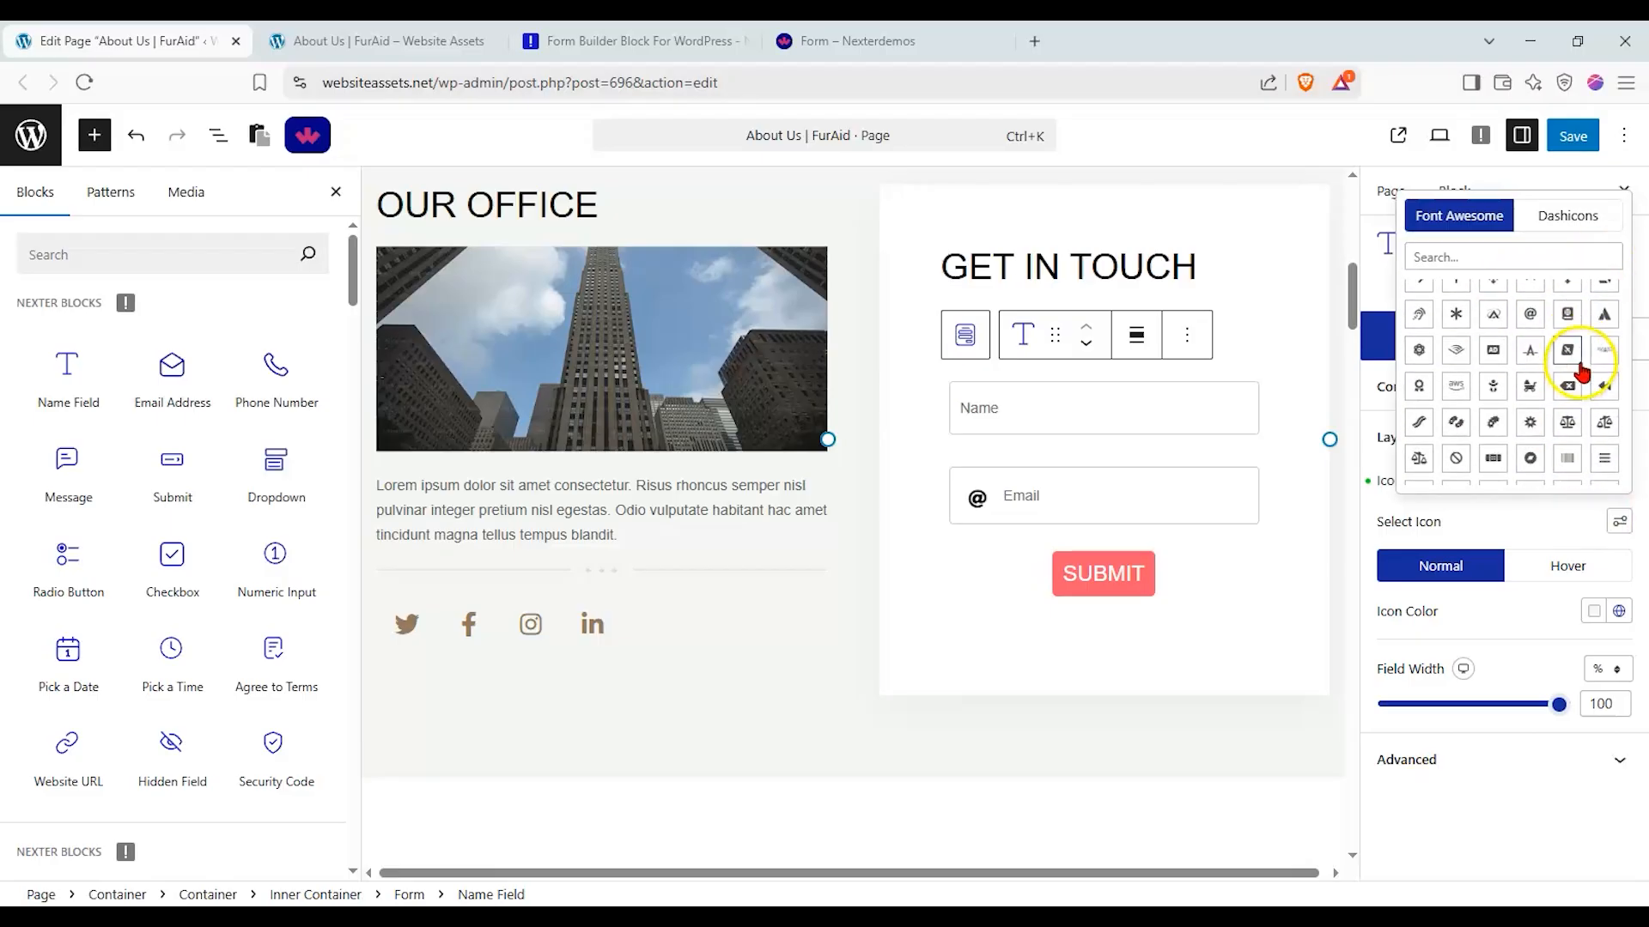
scroll(1578, 369, up, 3)
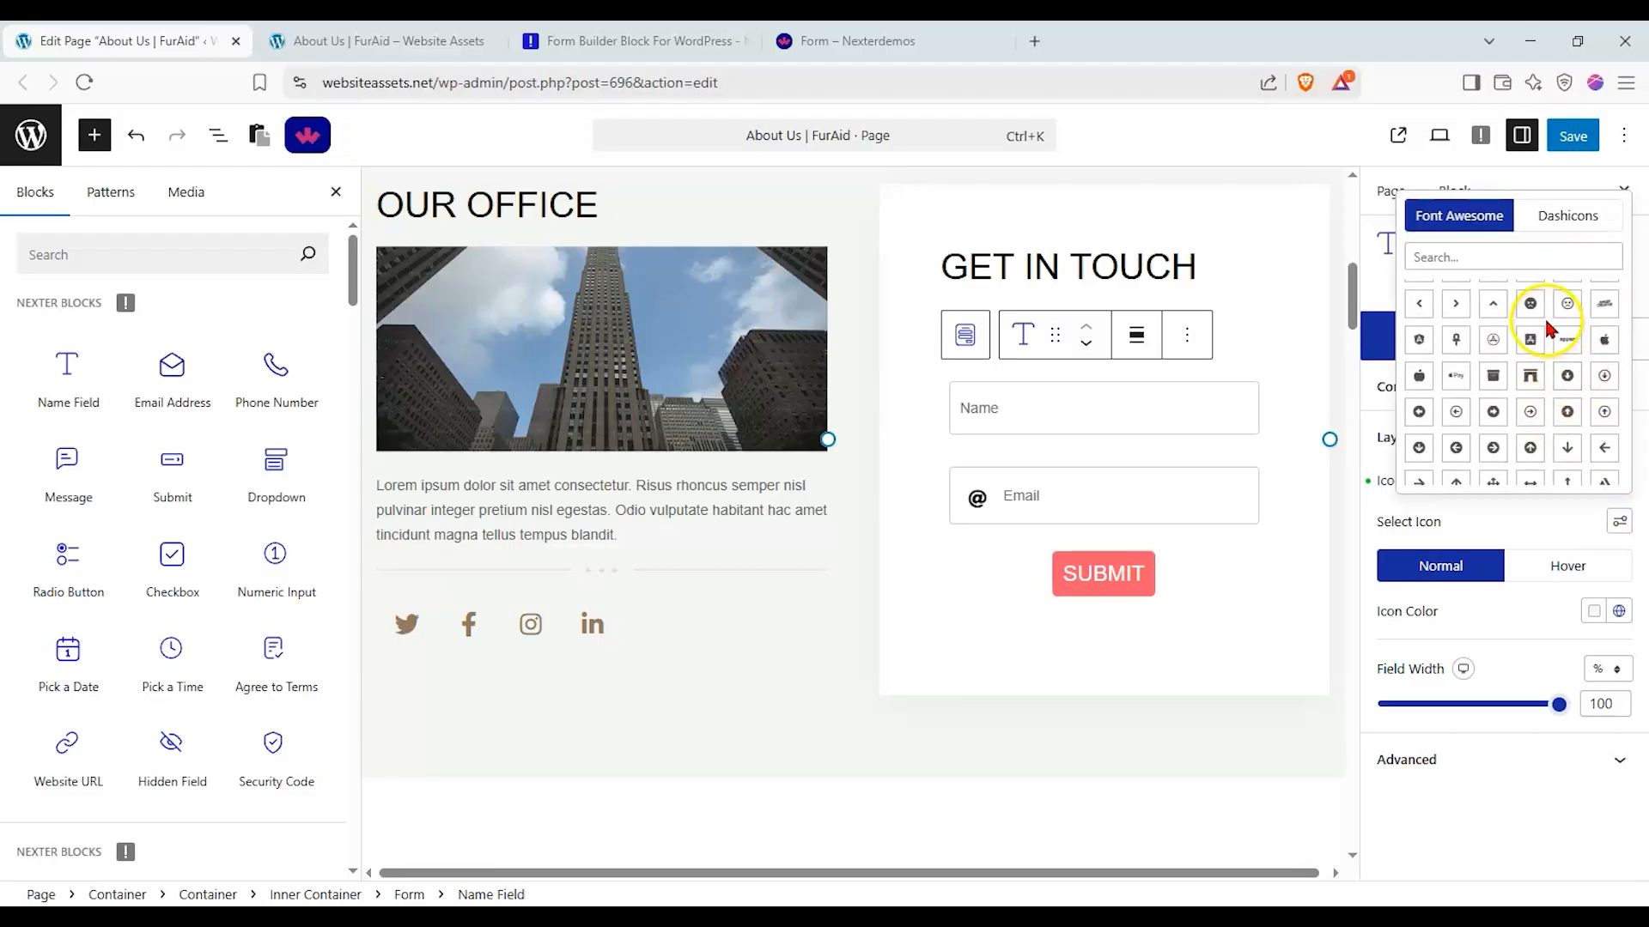
scroll(1500, 410, up, 2)
scroll(1501, 411, down, 10)
scroll(1509, 400, down, 10)
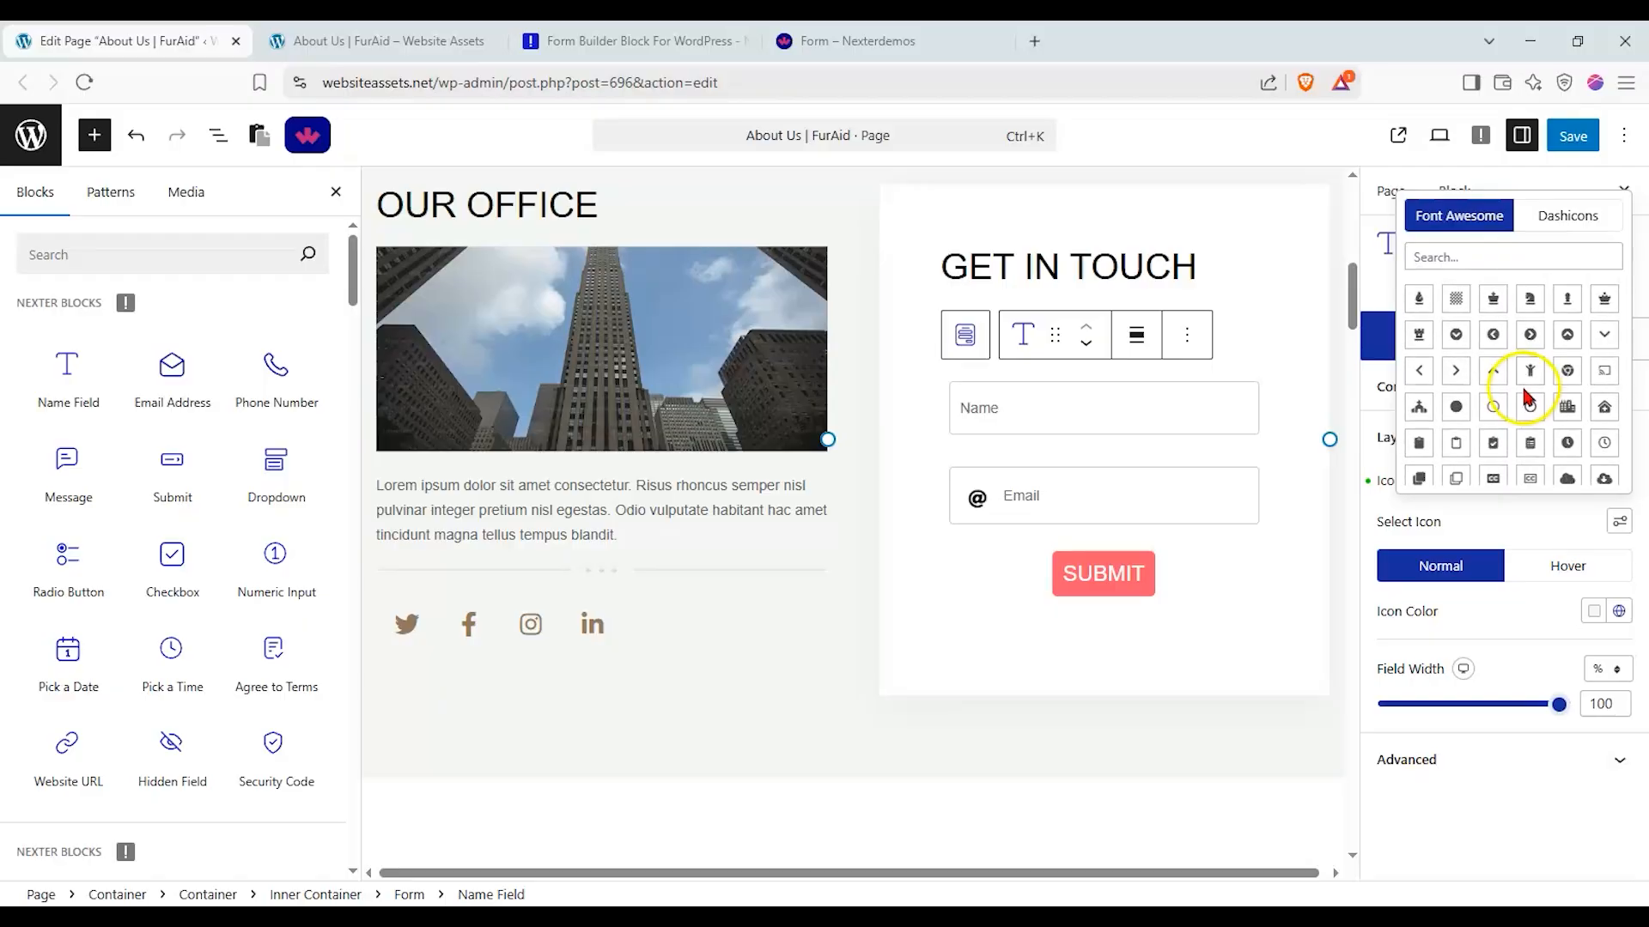
click(1528, 376)
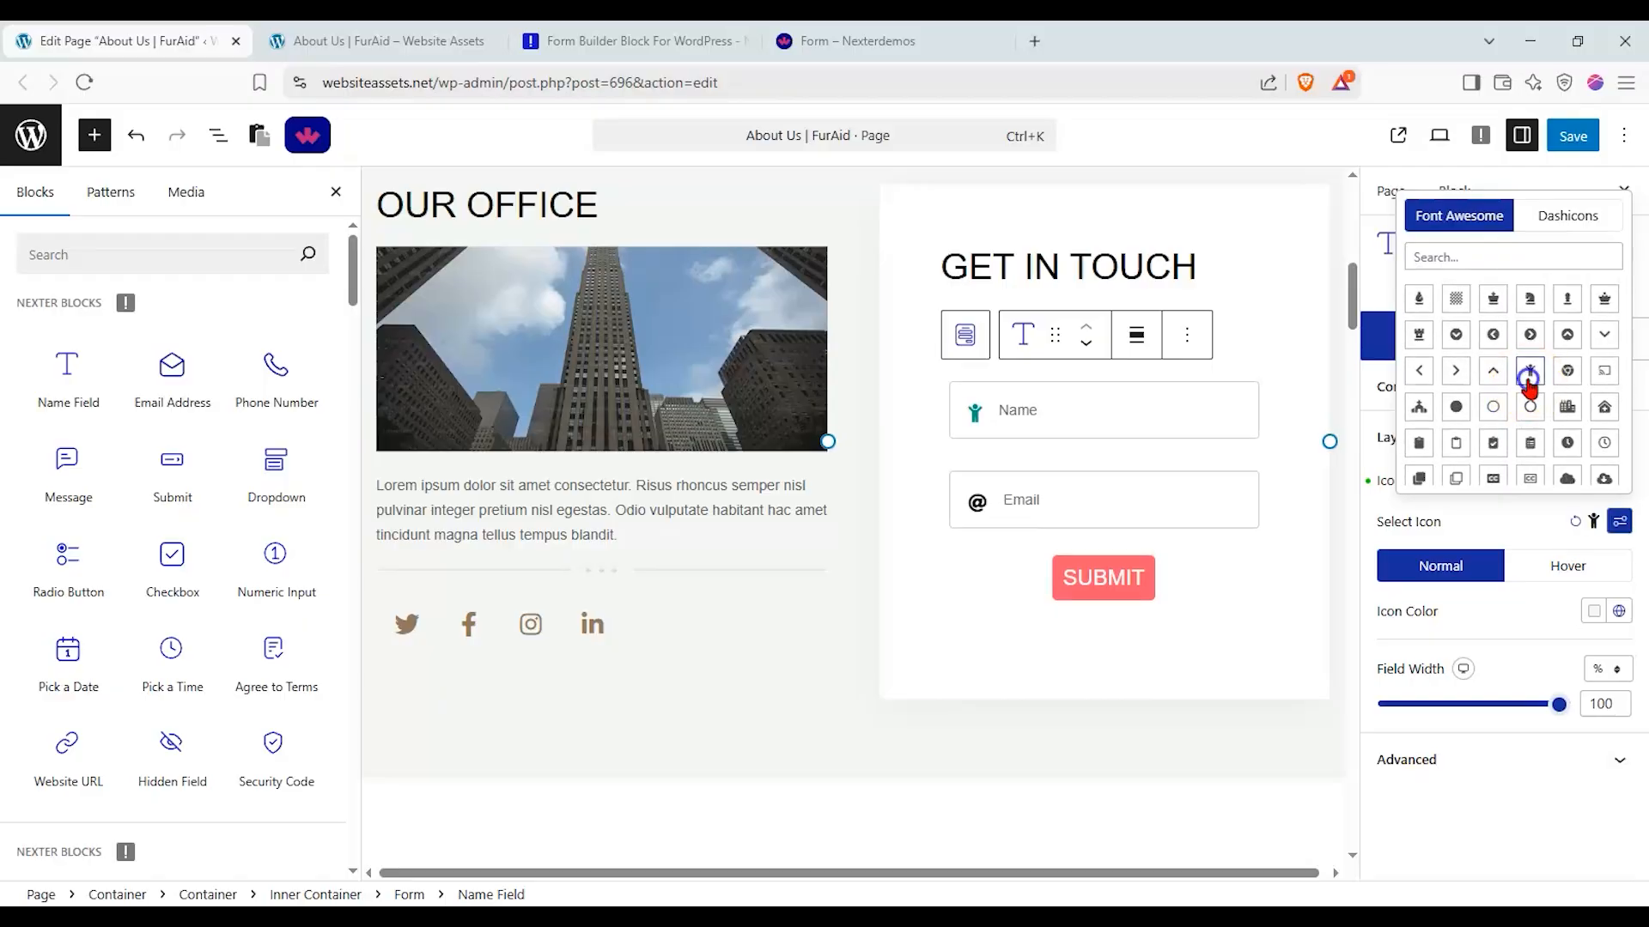
click(1612, 529)
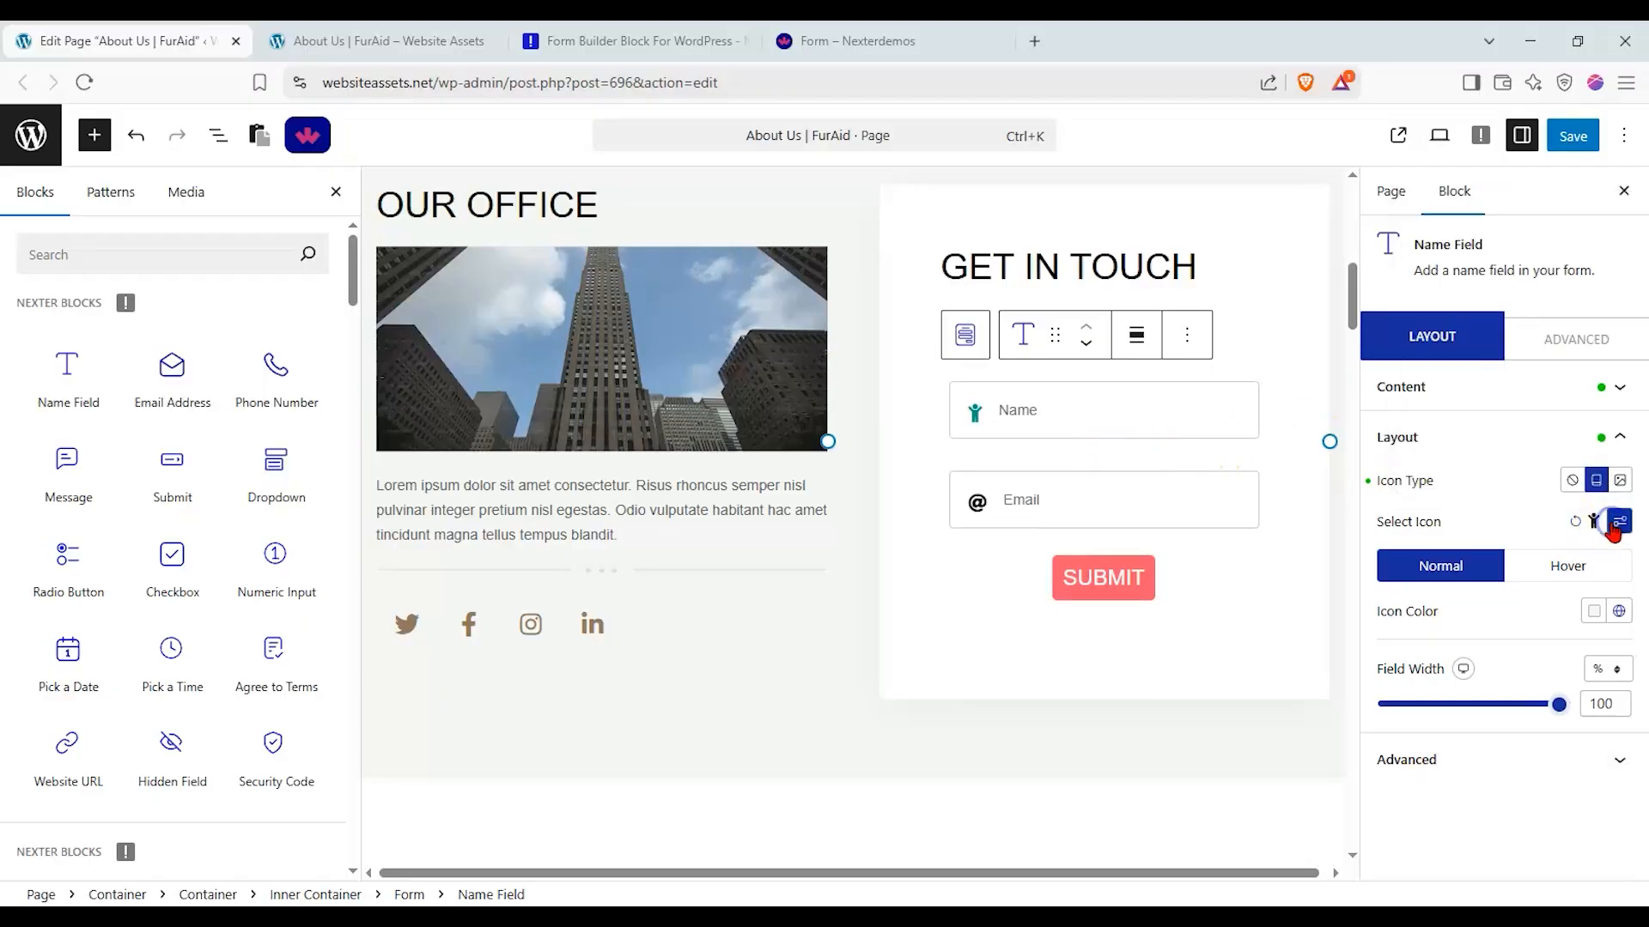
click(1619, 611)
click(1434, 481)
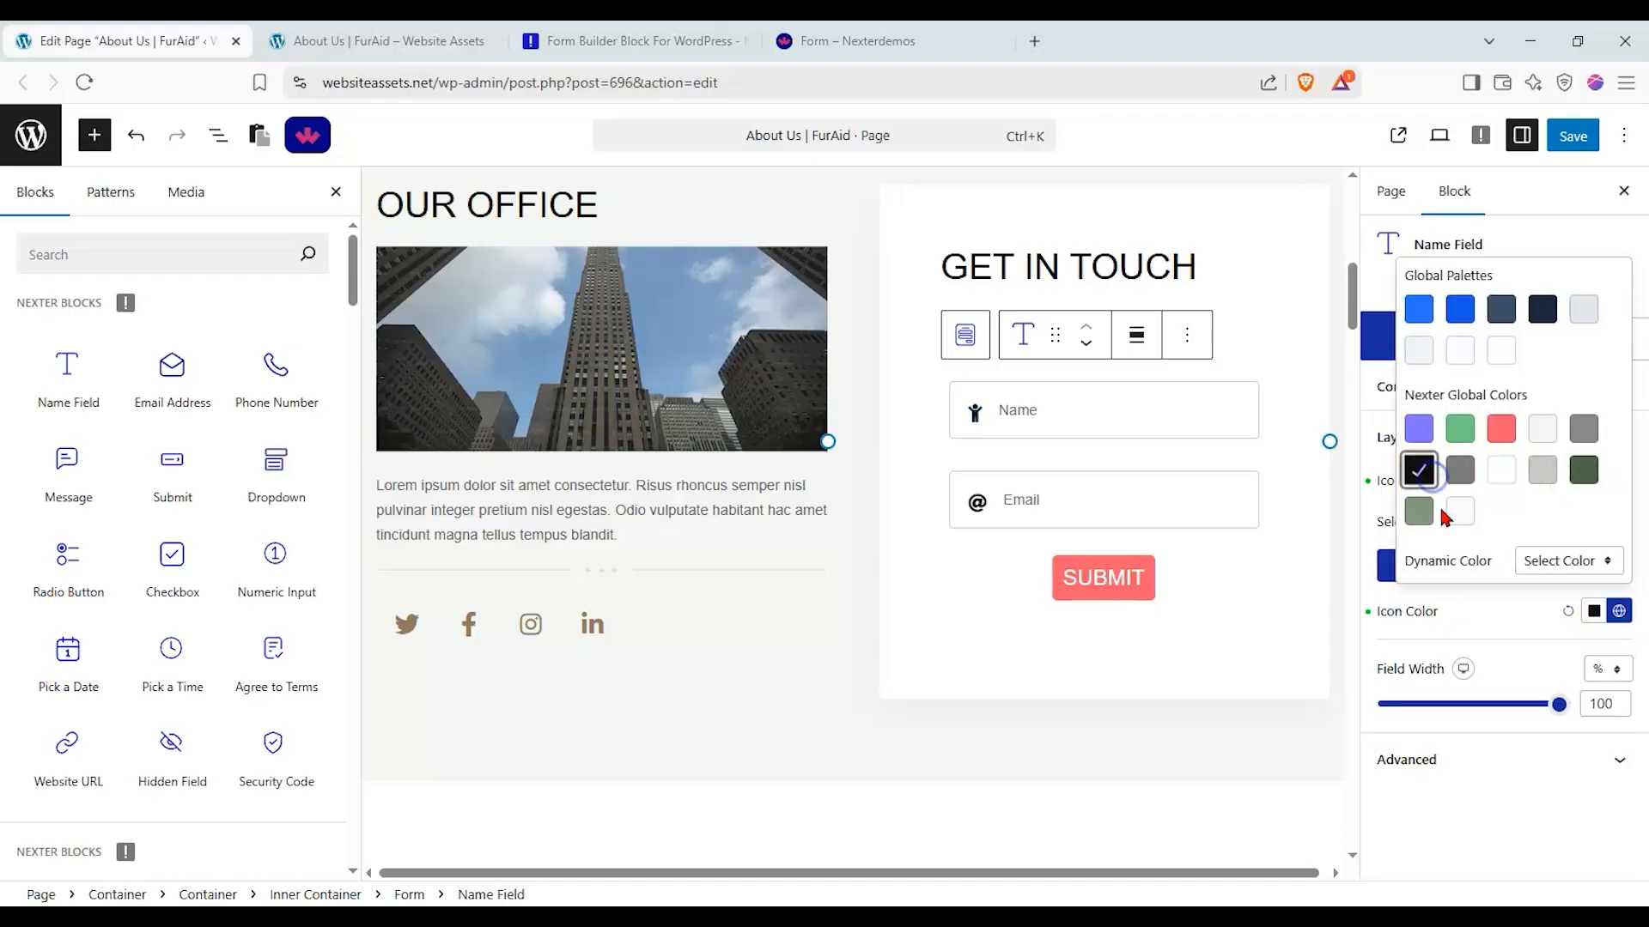
Step: Save the About Us page and open its published version to check the restyled Get in Touch form
click(1498, 620)
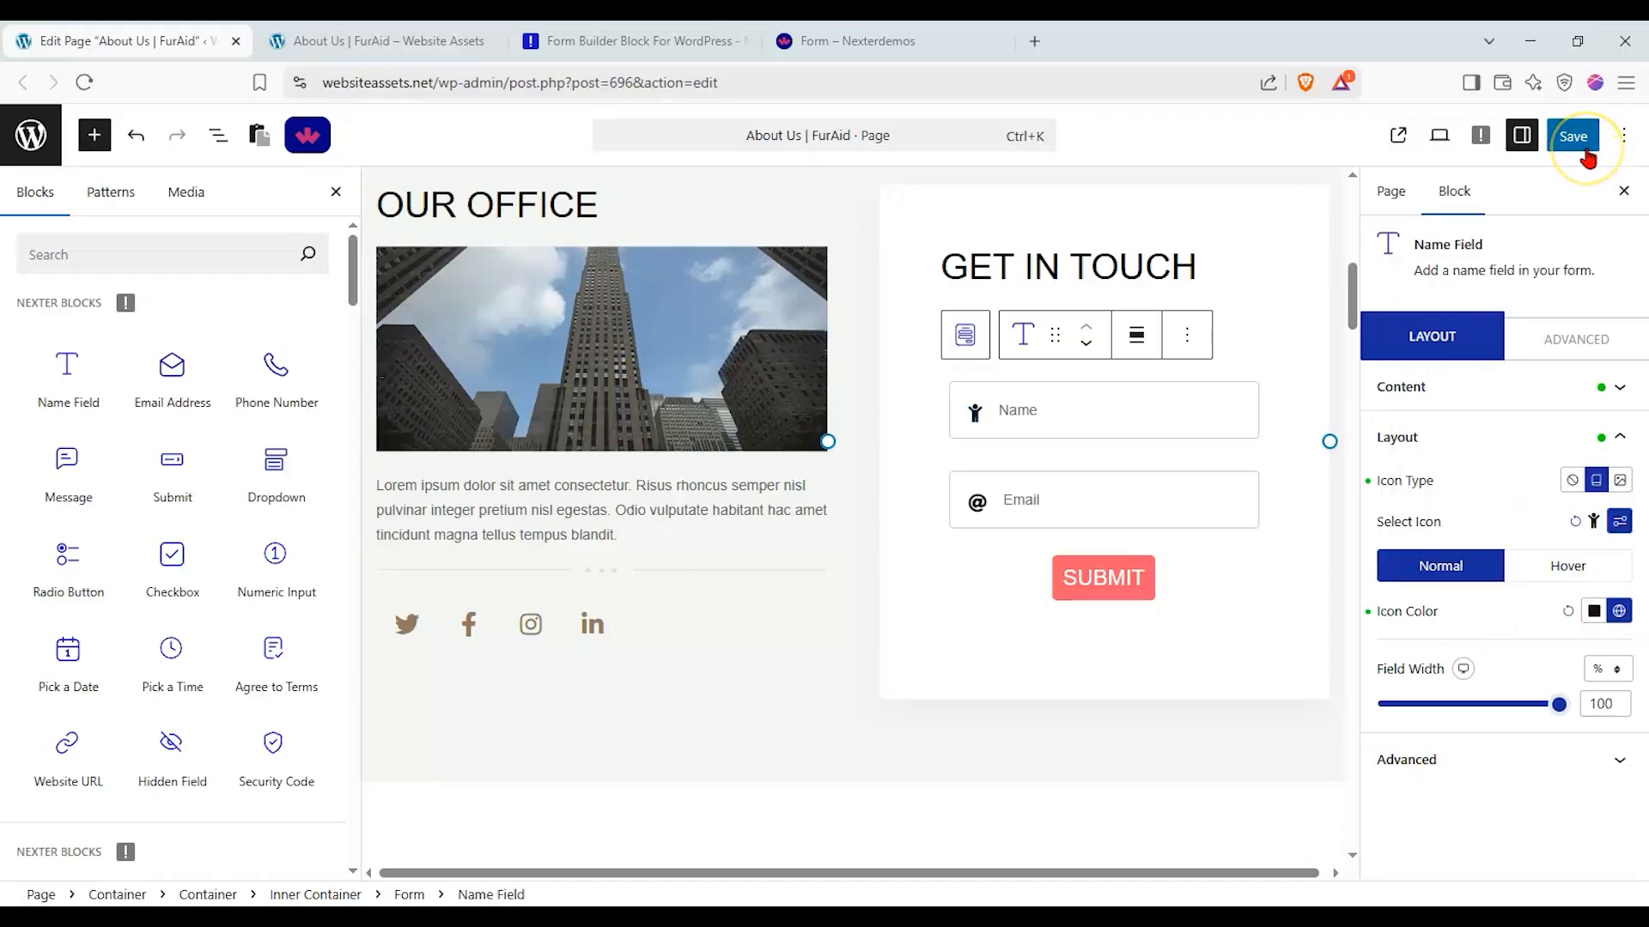
click(1586, 155)
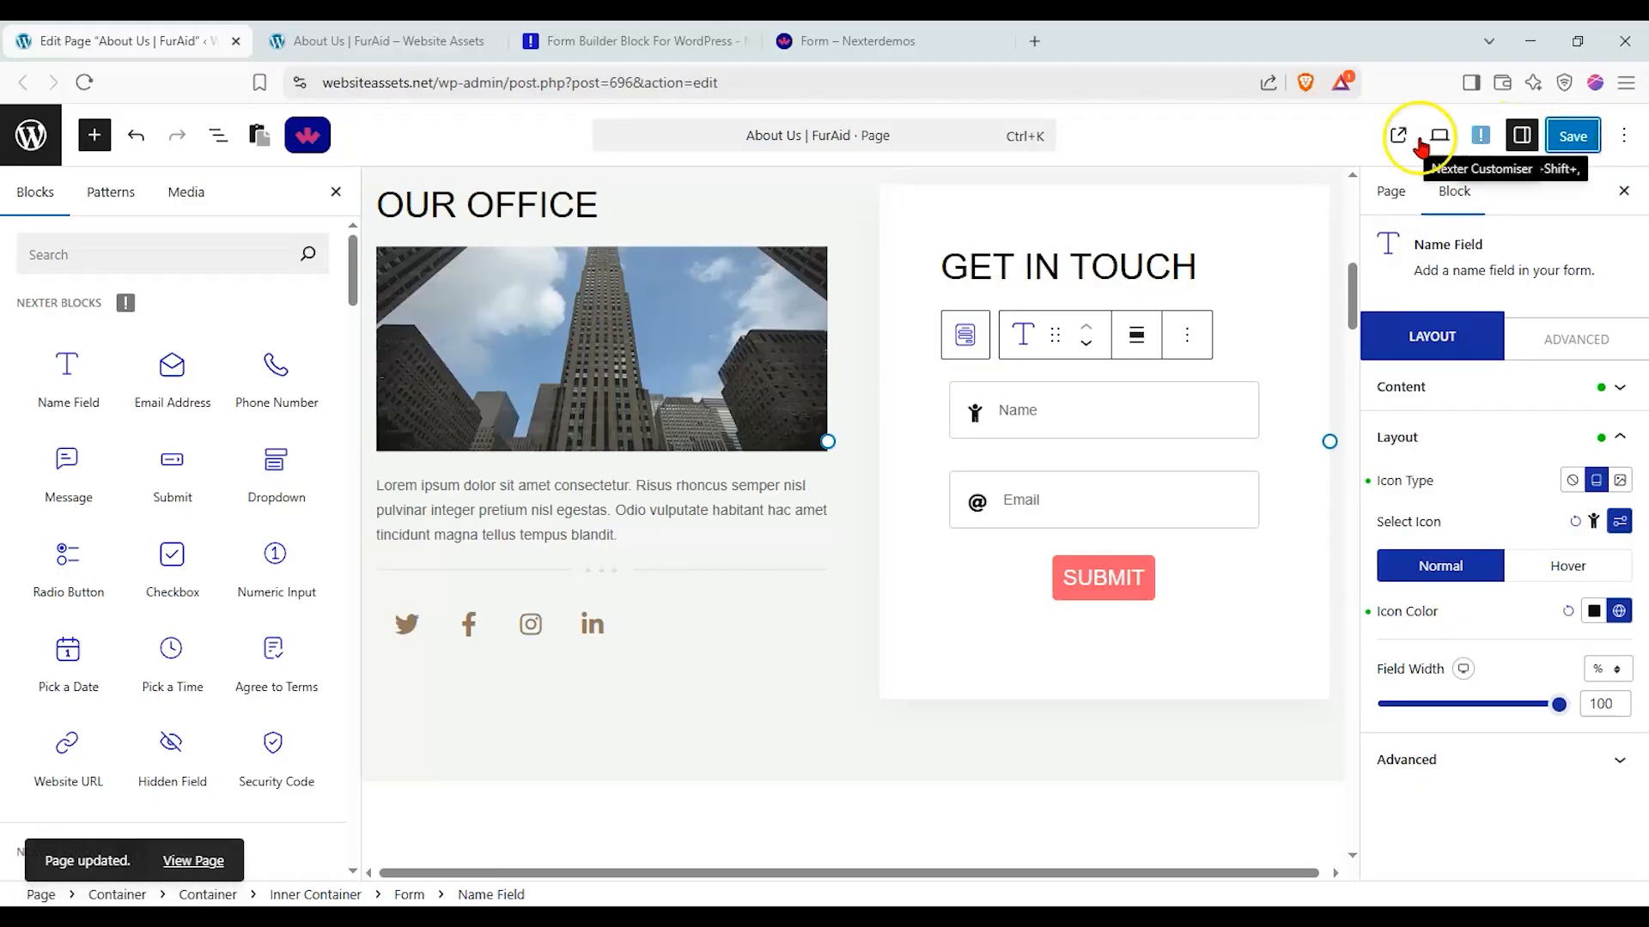
click(1395, 140)
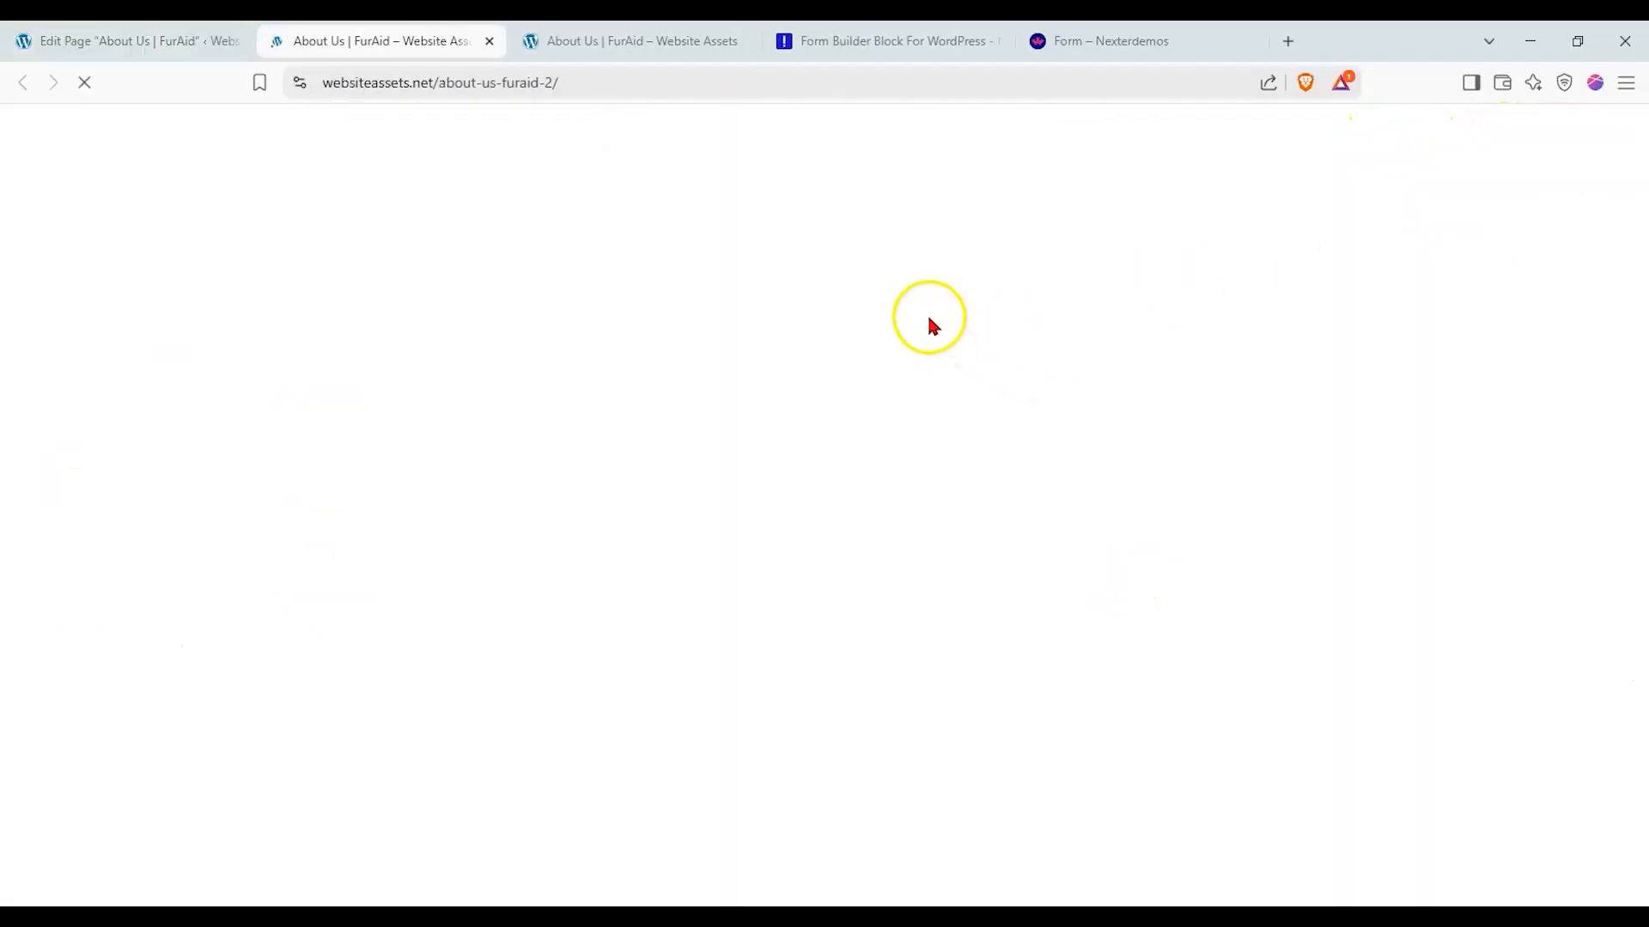
scroll(896, 307, down, 5)
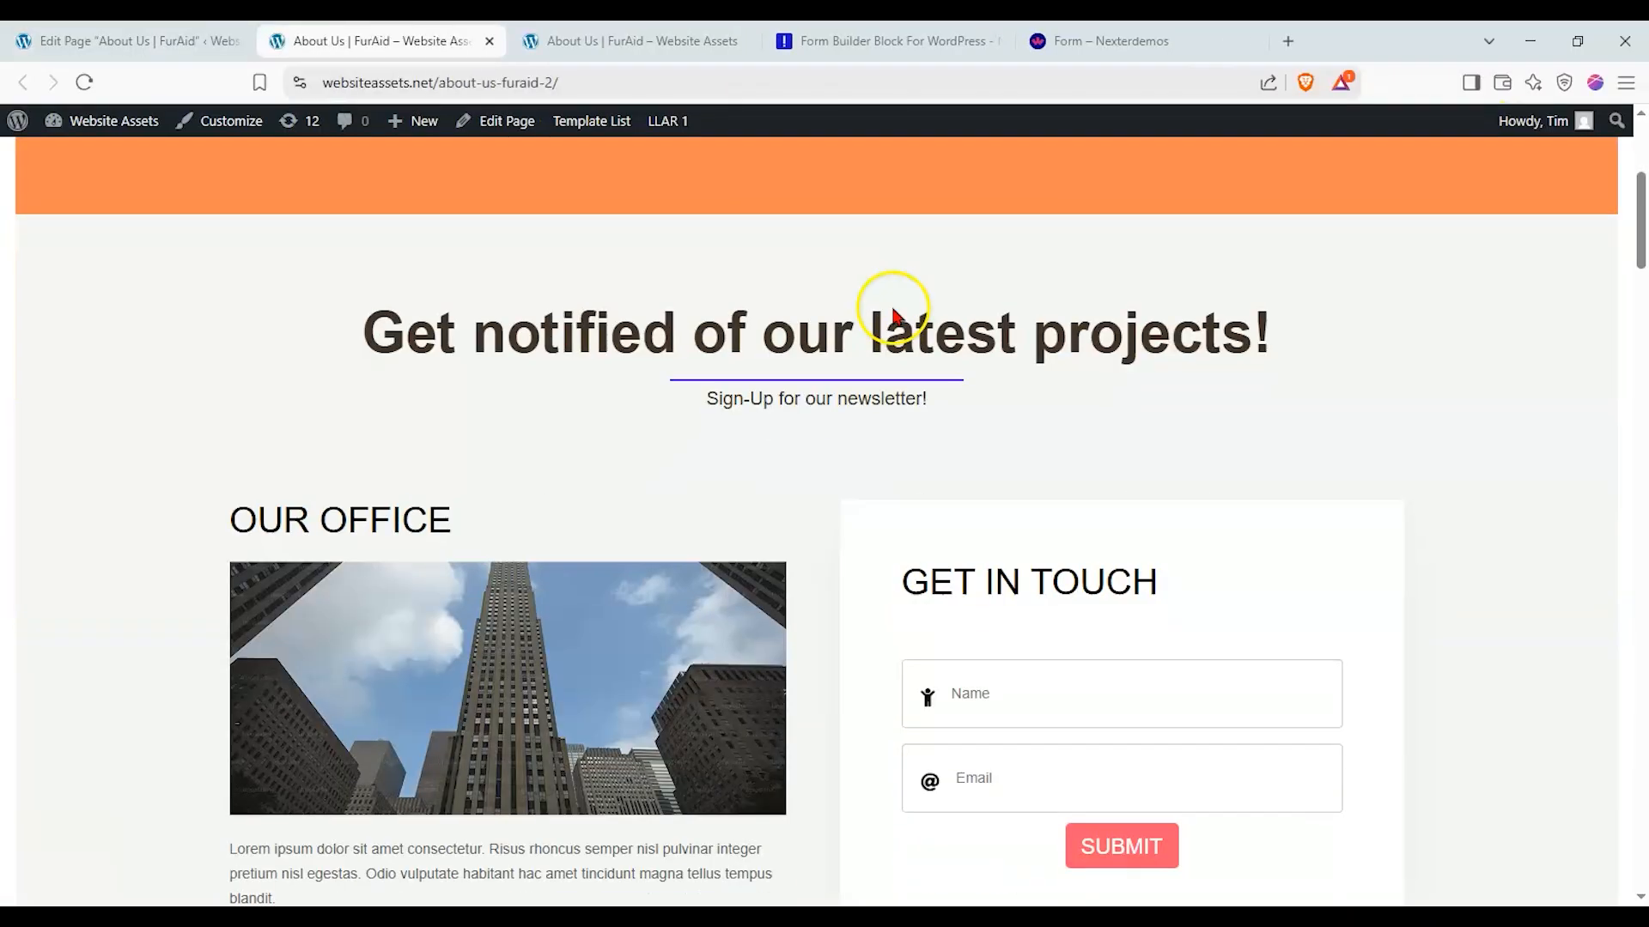
scroll(895, 309, up, 2)
scroll(935, 309, up, 1)
scroll(936, 316, down, 4)
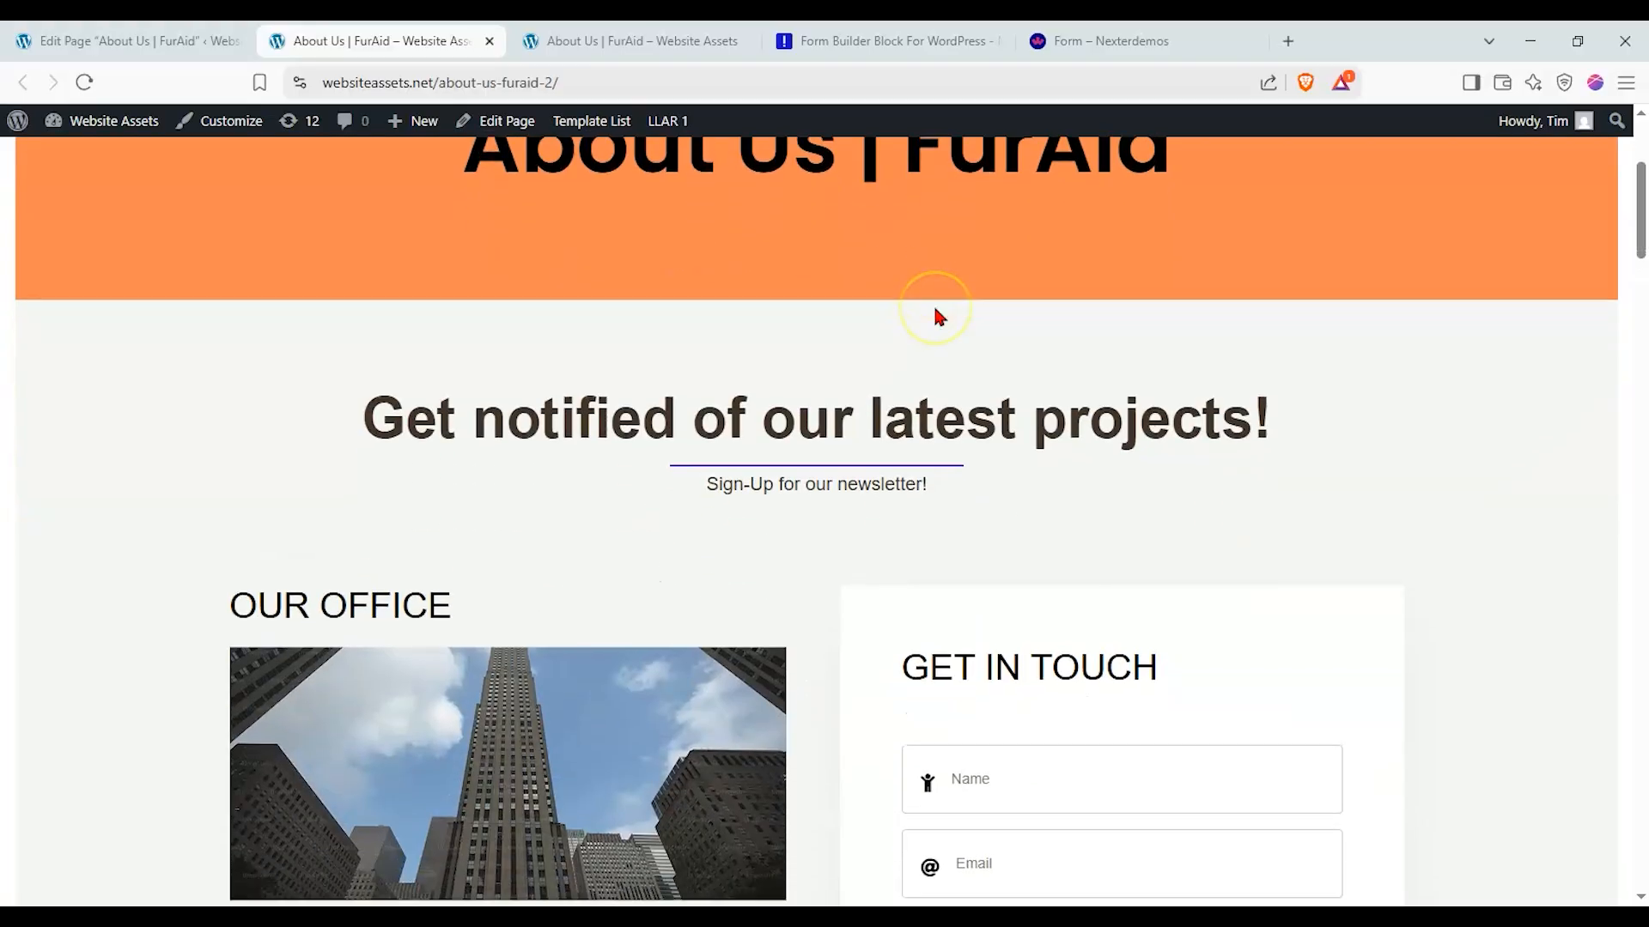
scroll(936, 316, down, 1)
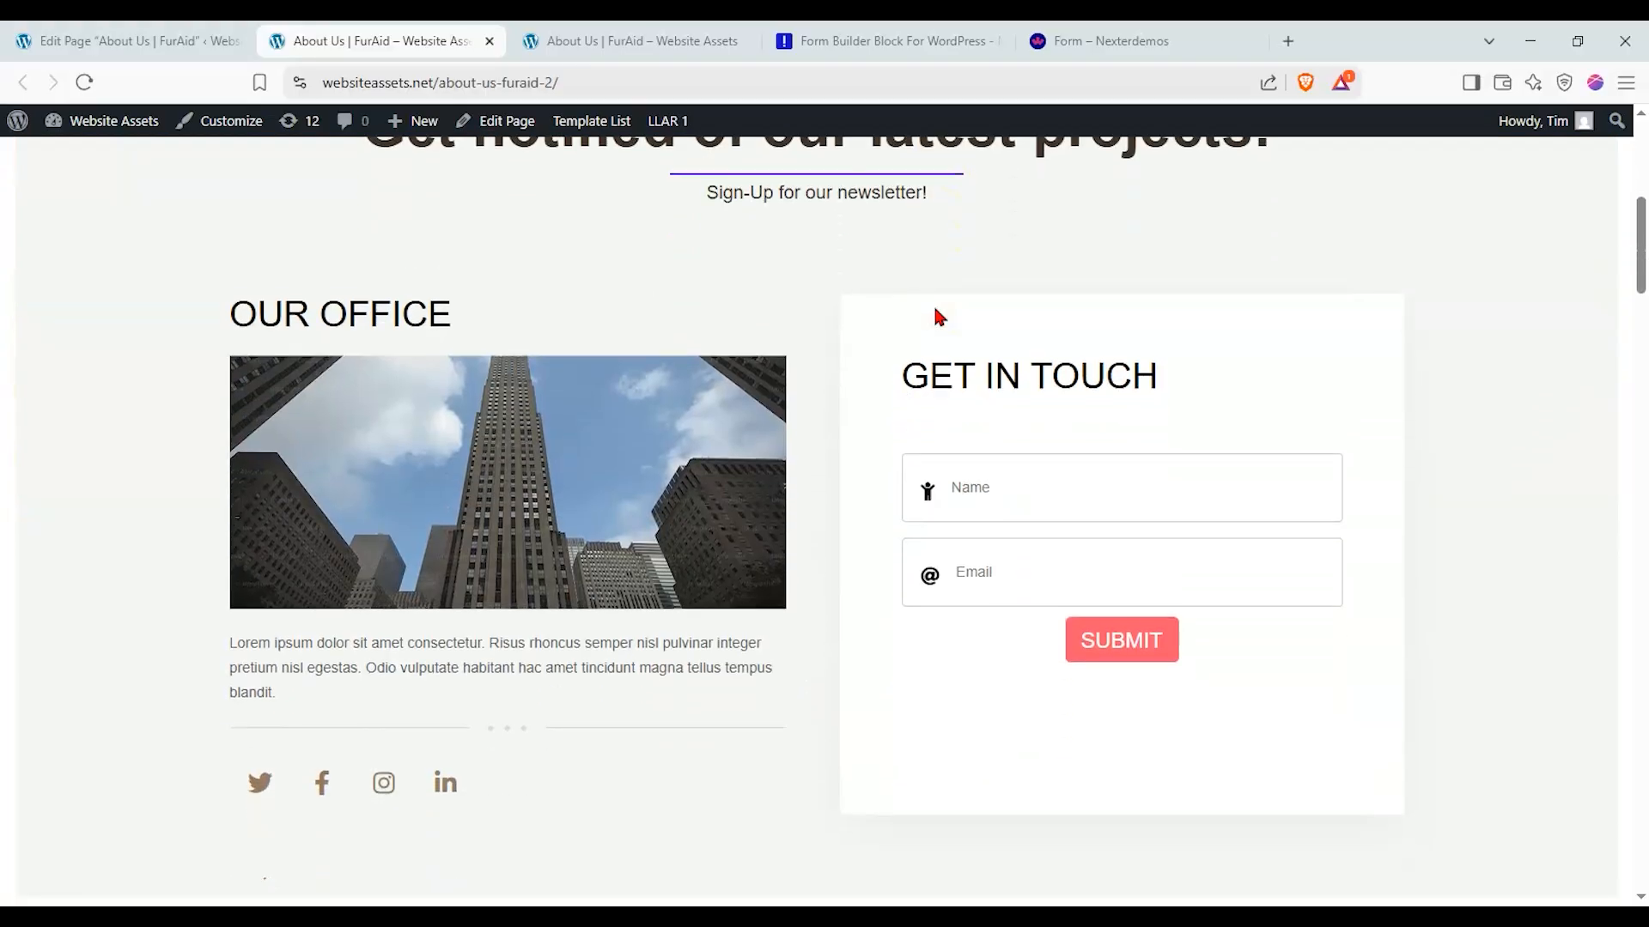
Step: Submit the published Get in Touch form with a test subscriber's first name and email address
click(982, 493)
text(ca)
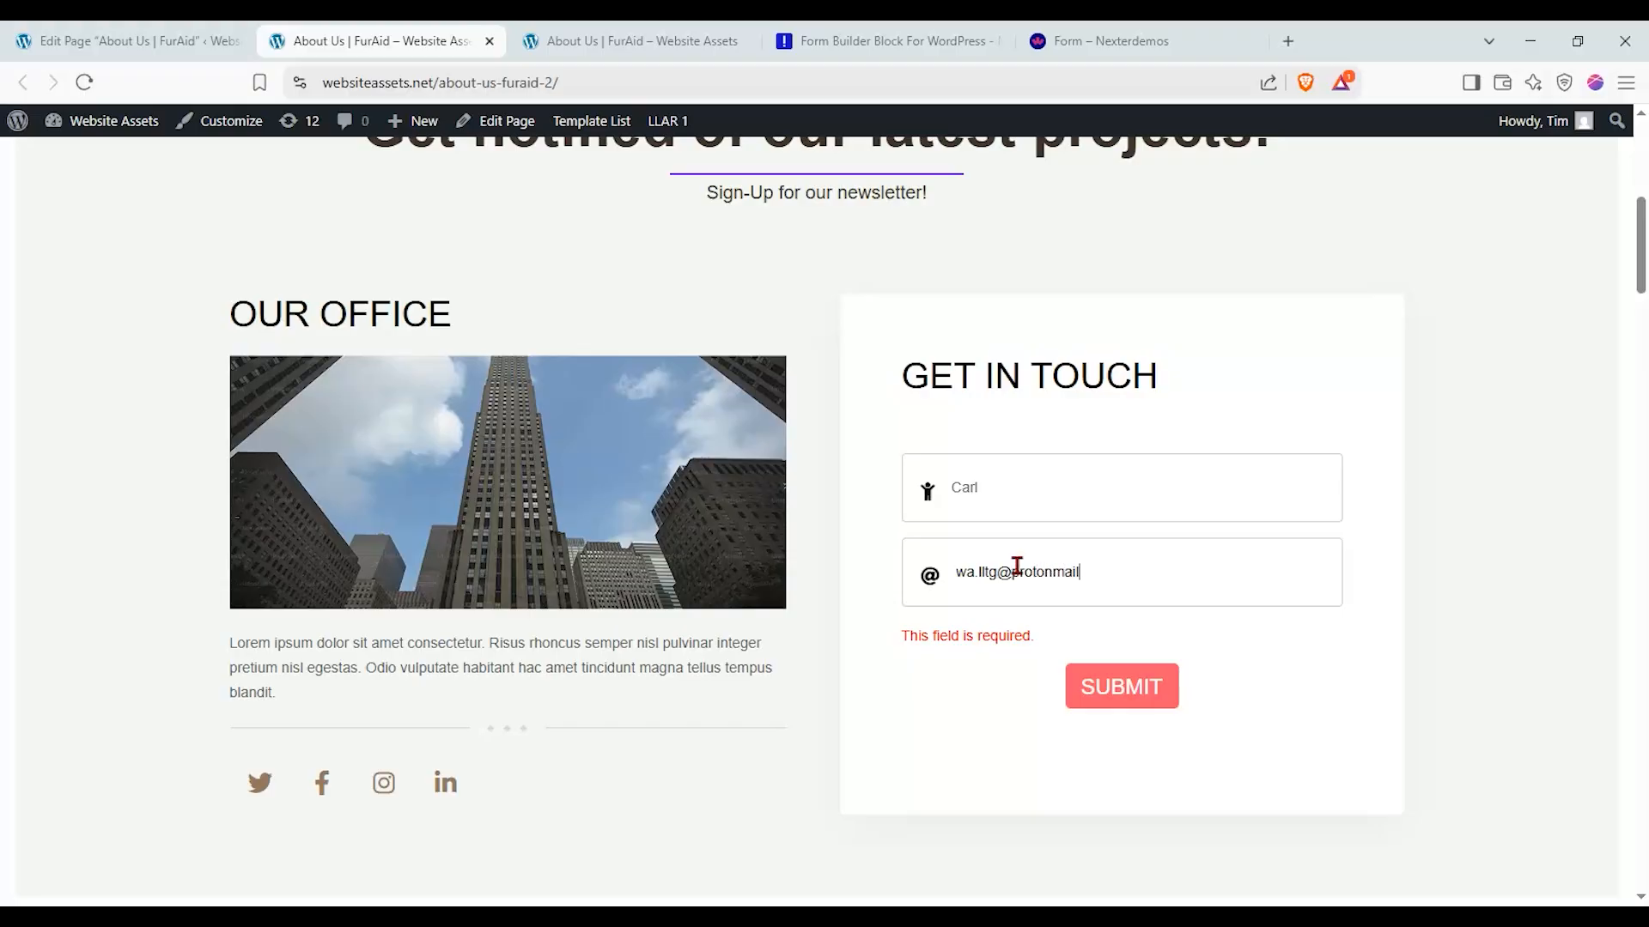
text(.com)
click(1116, 644)
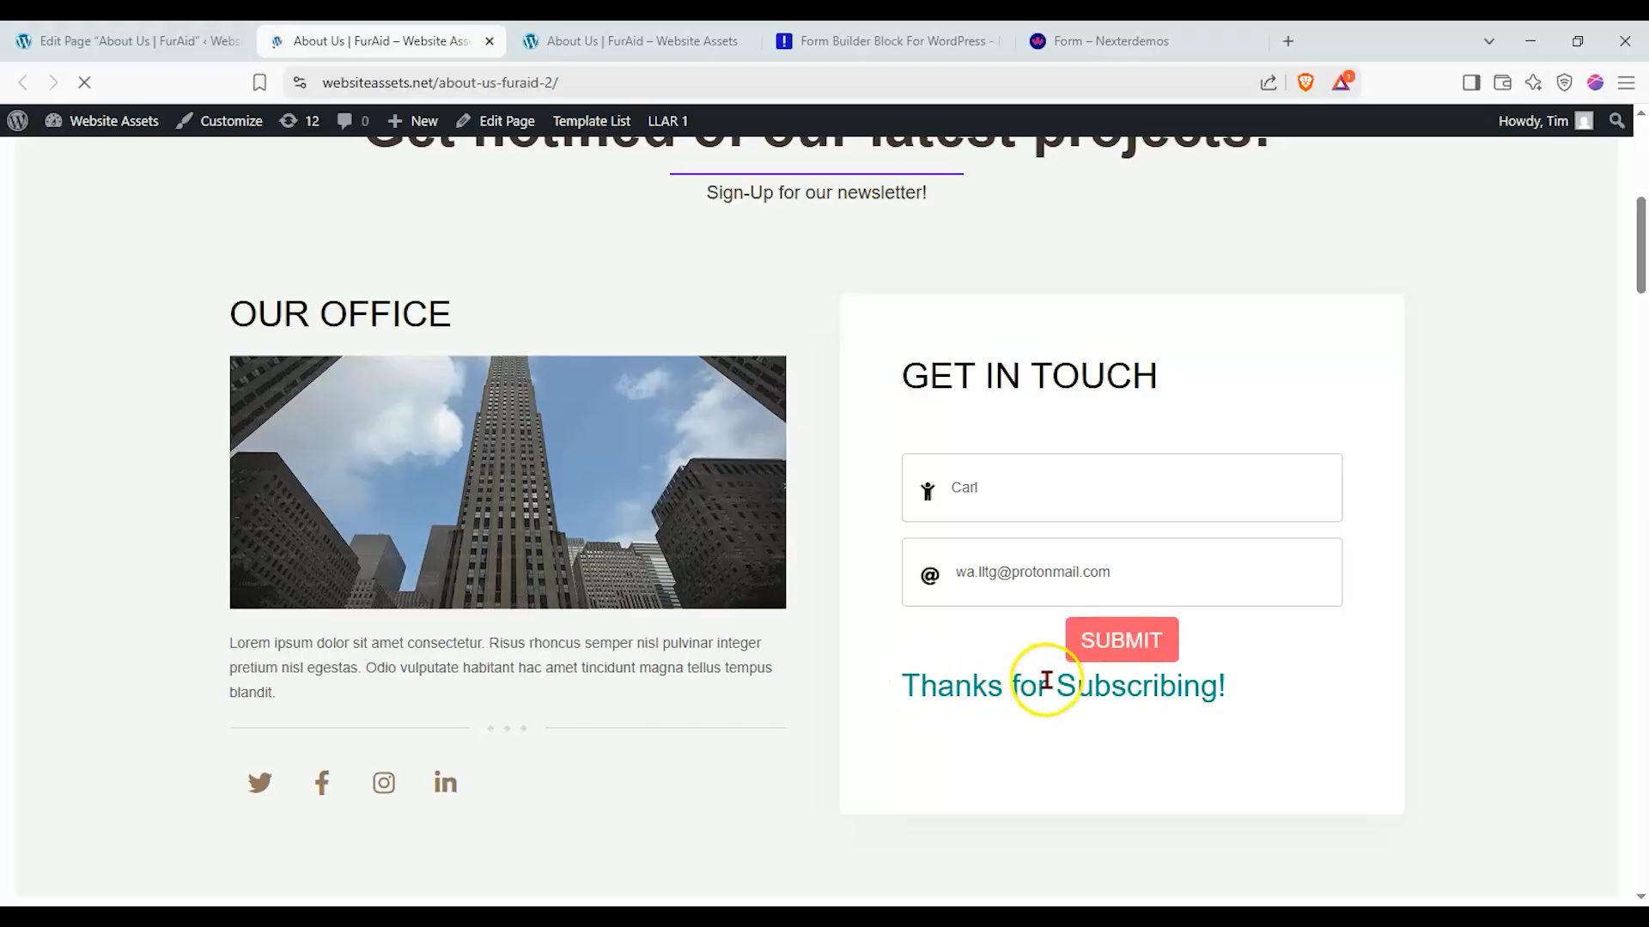
scroll(1000, 636, up, 1)
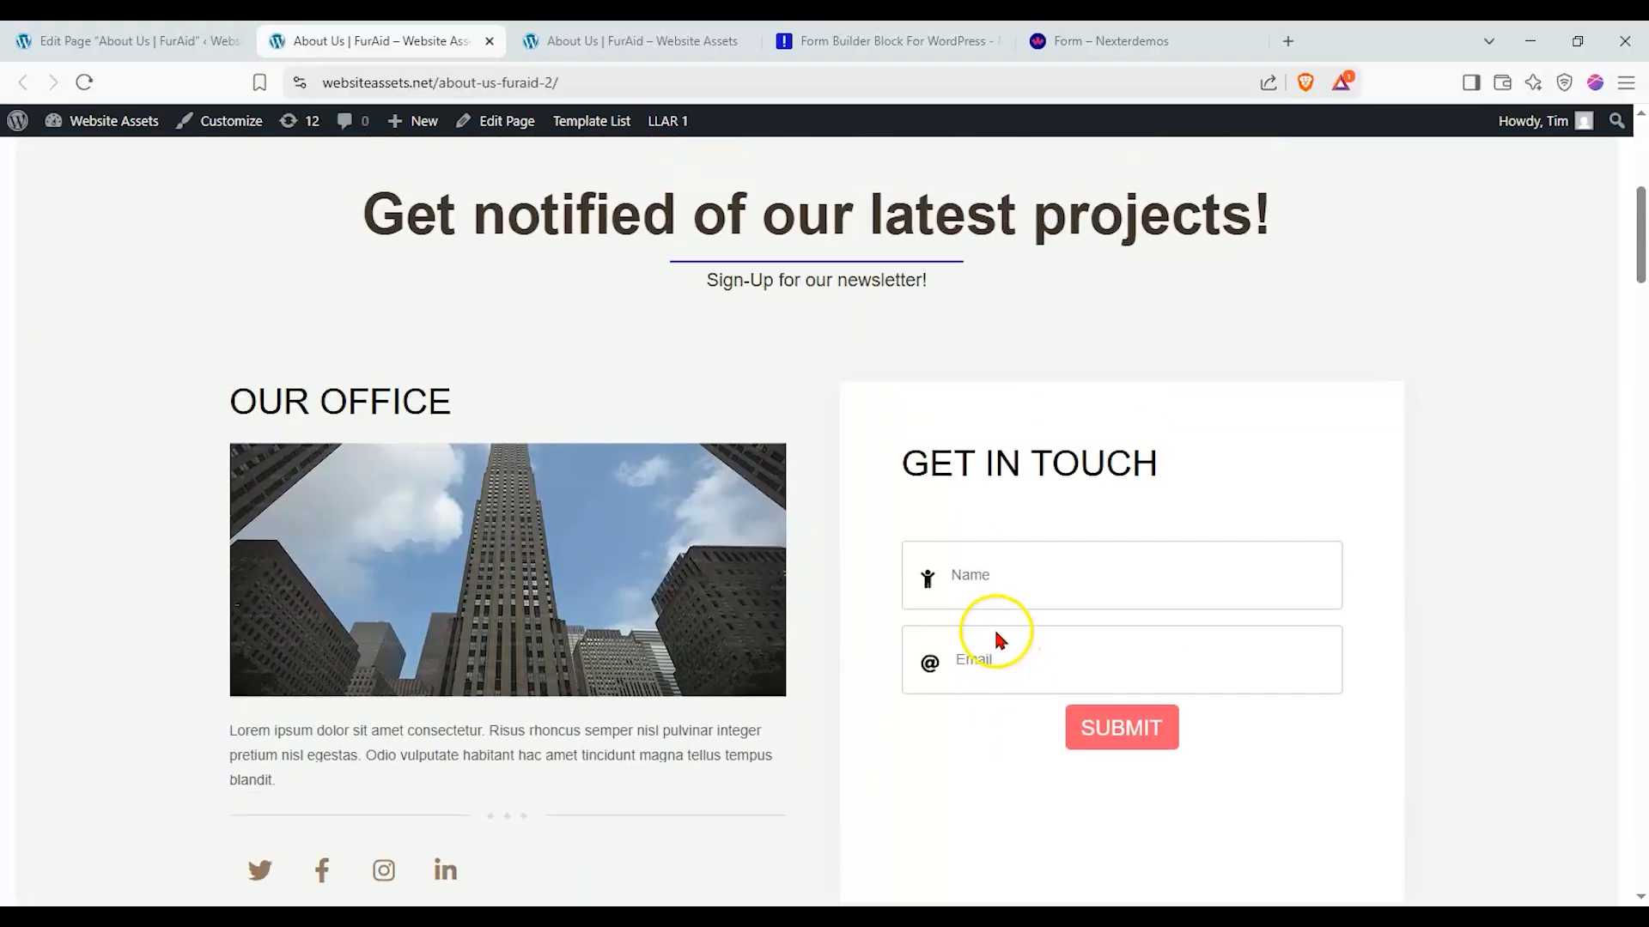
scroll(989, 613, up, 2)
scroll(989, 613, down, 2)
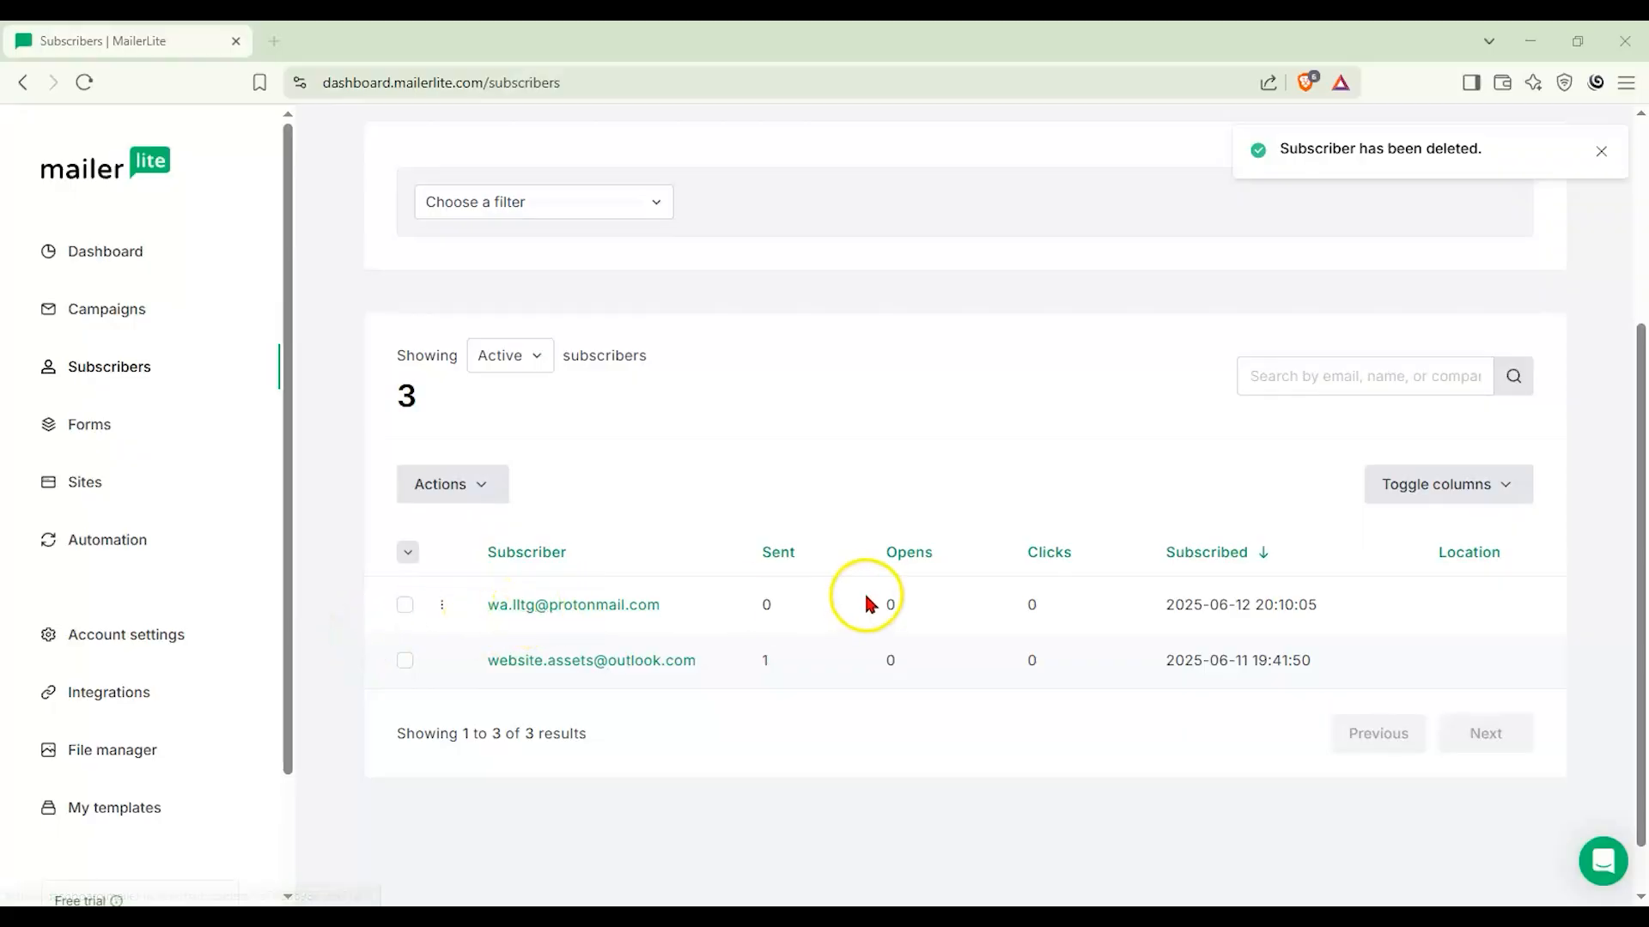
Step: Check the new sign-up in MailerLite's subscriber list and resend the test campaign to new subscribers
scroll(532, 612, up, 1)
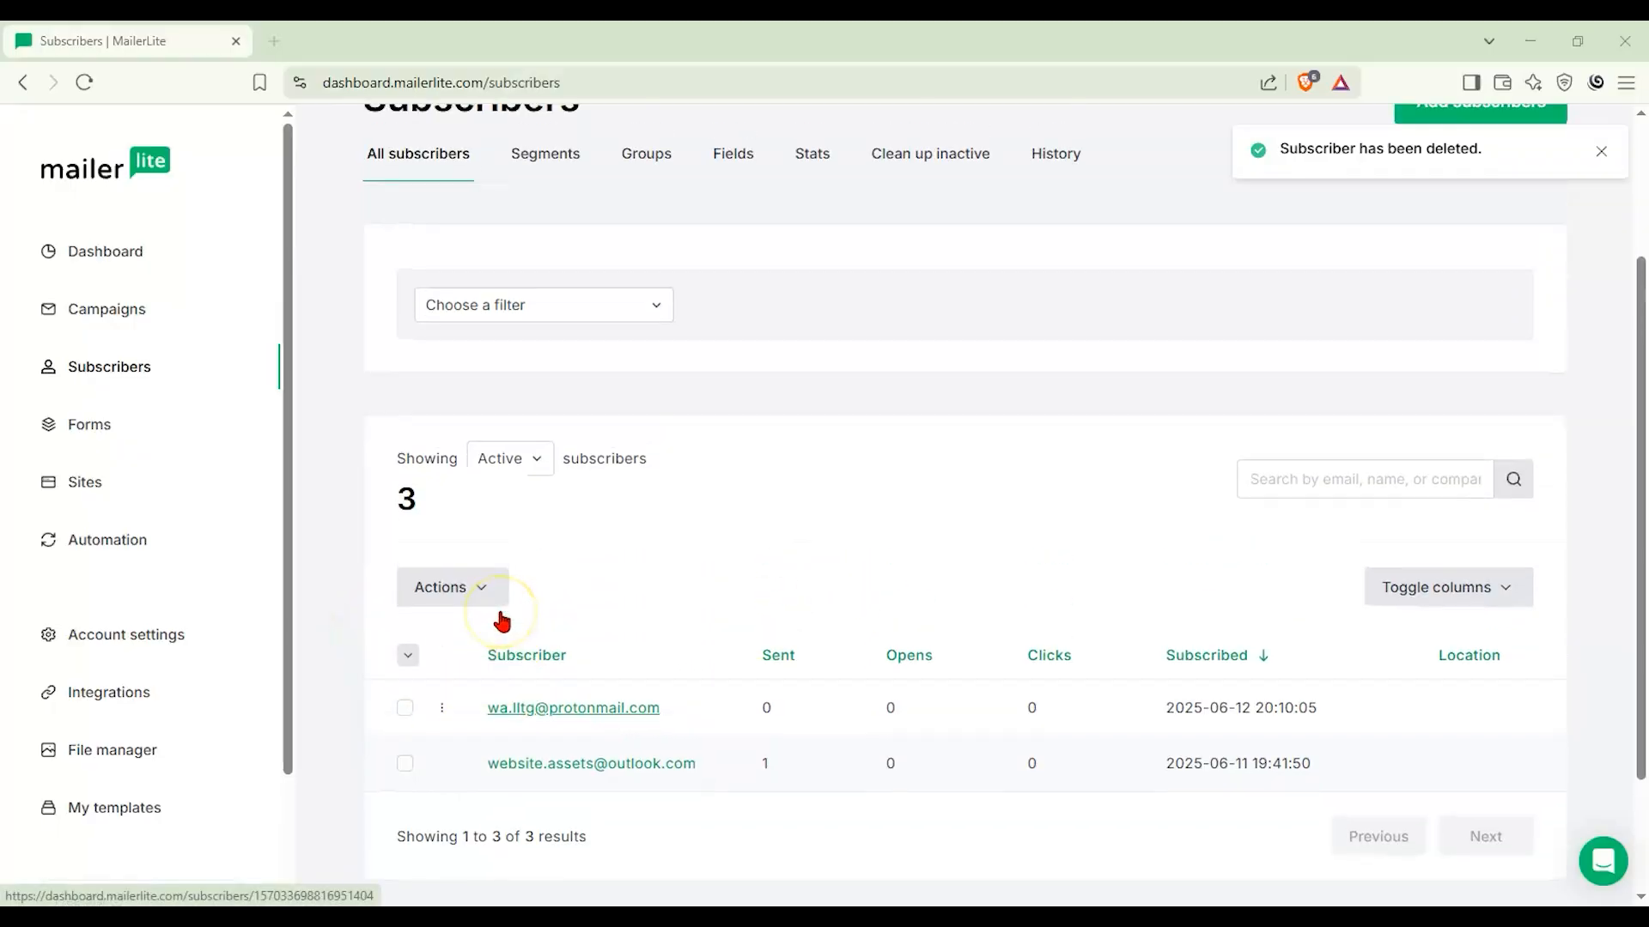
click(416, 711)
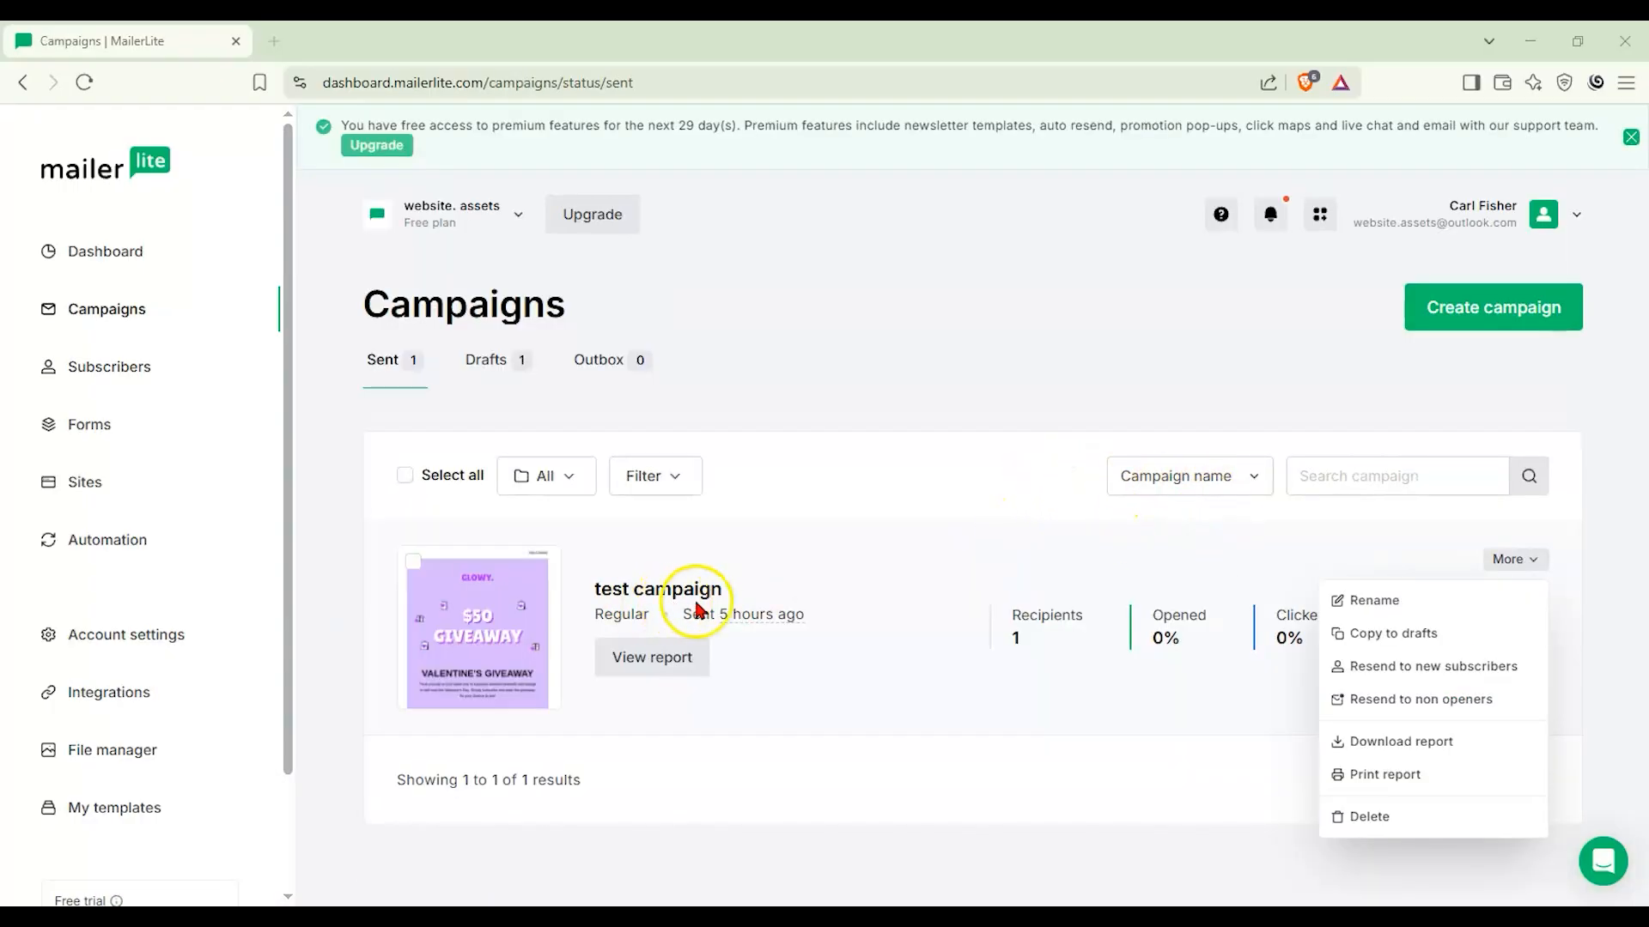
click(1431, 667)
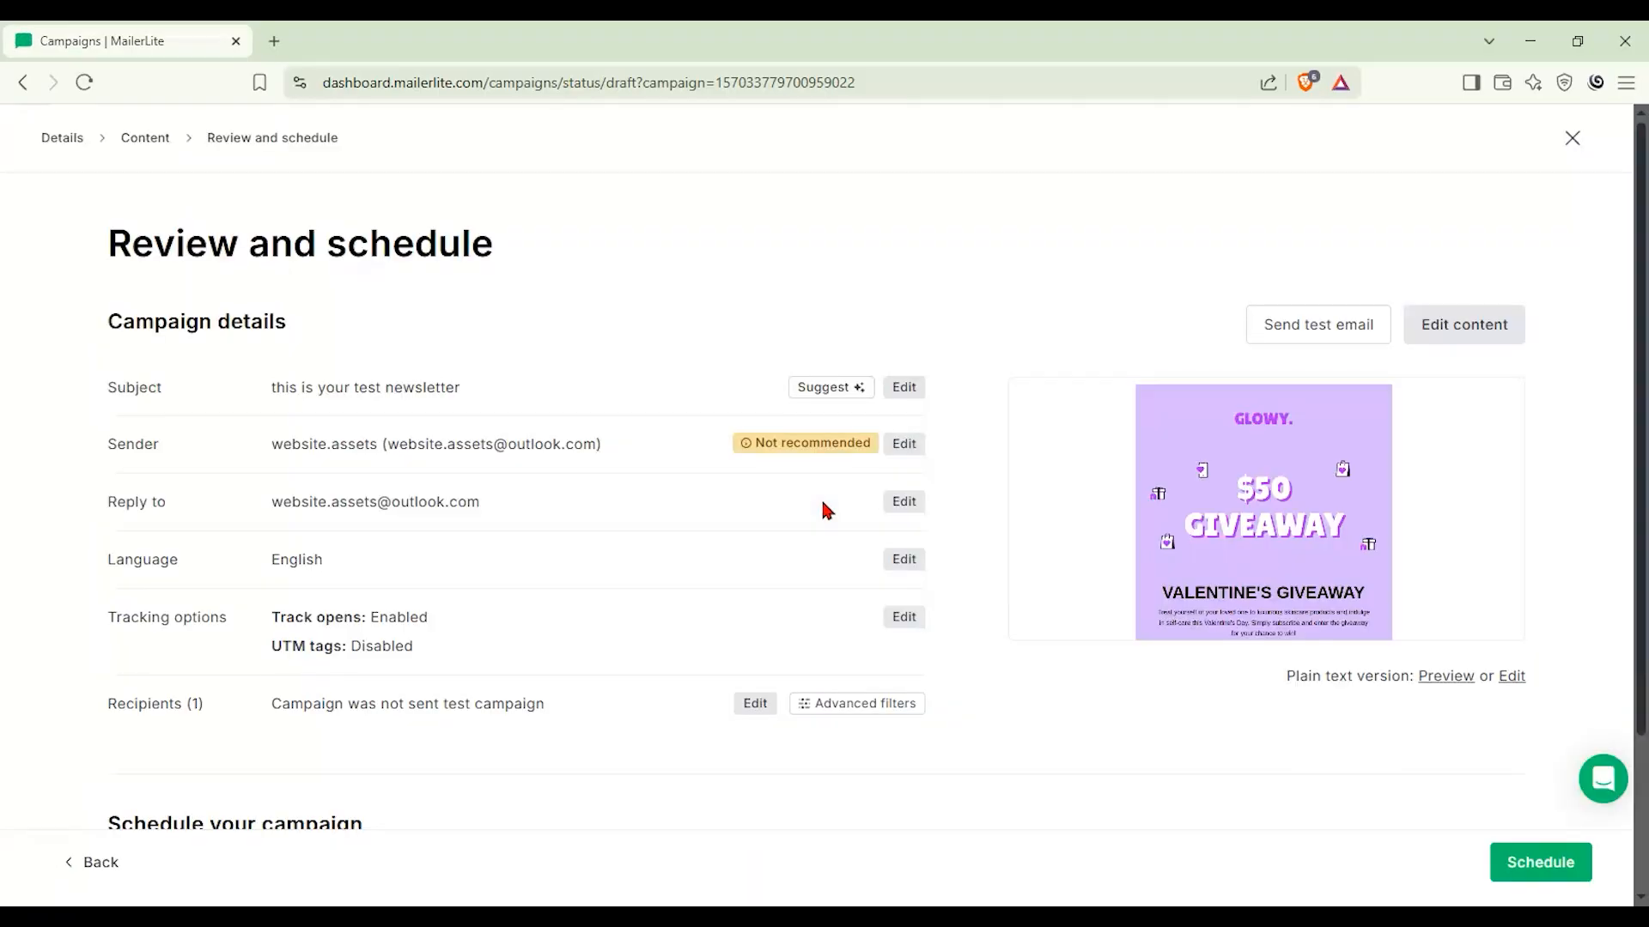
scroll(822, 503, down, 3)
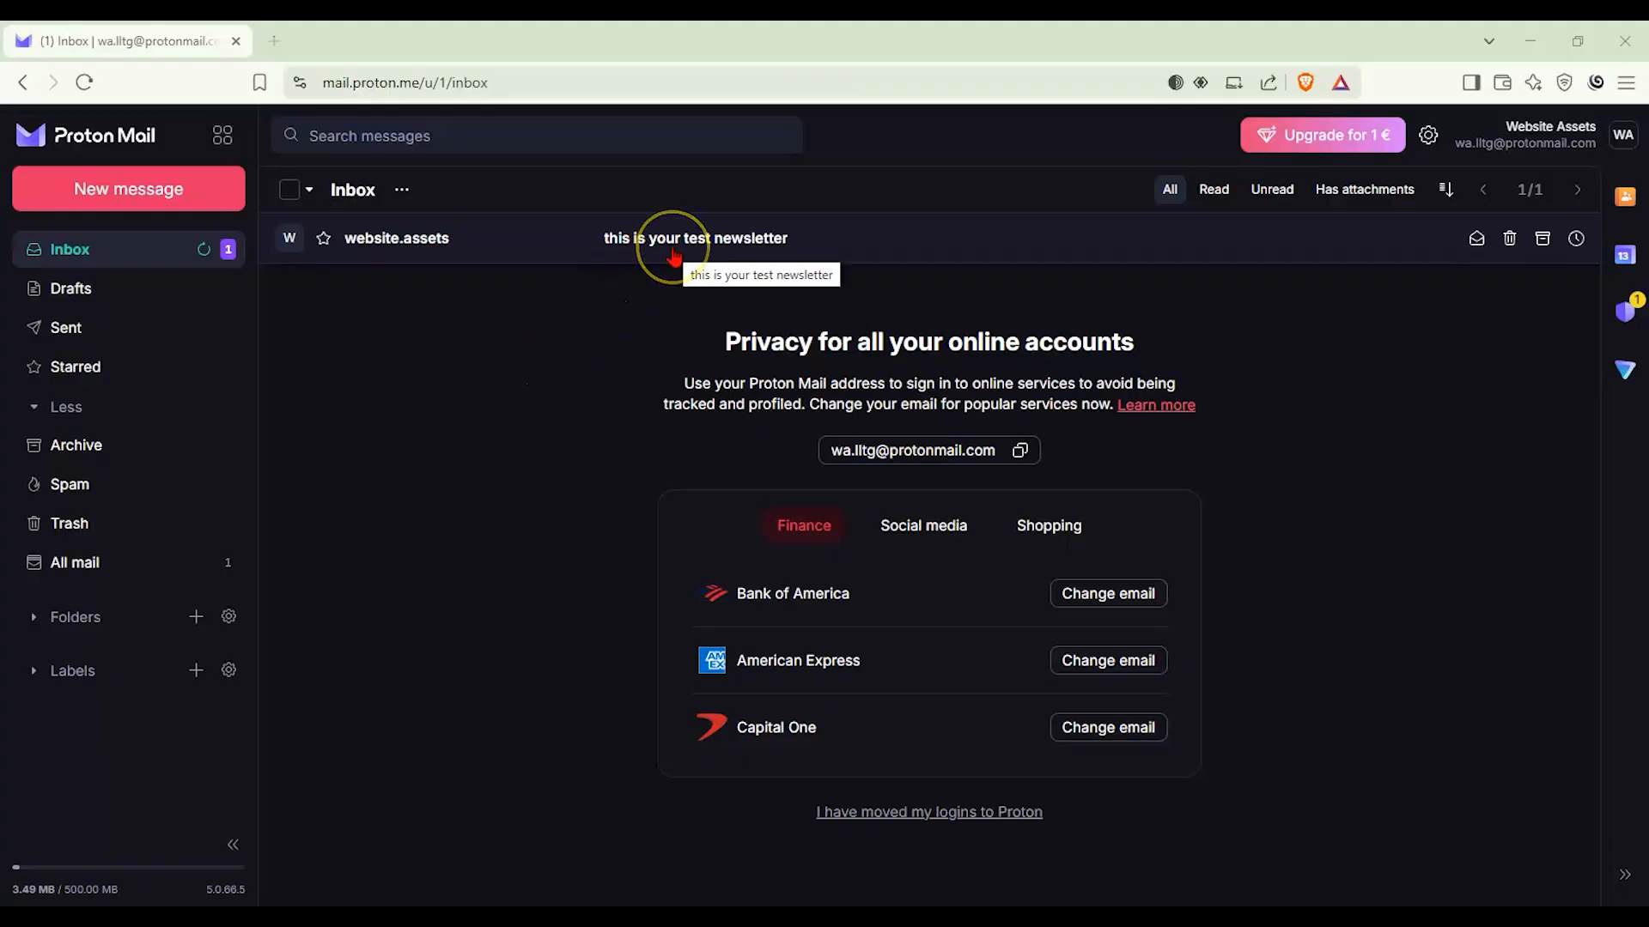
Step: Open the "this is your test newsletter" email in the Proton Mail inbox and examine its sender and full content
click(674, 256)
scroll(820, 348, down, 5)
scroll(626, 361, down, 8)
scroll(615, 382, up, 4)
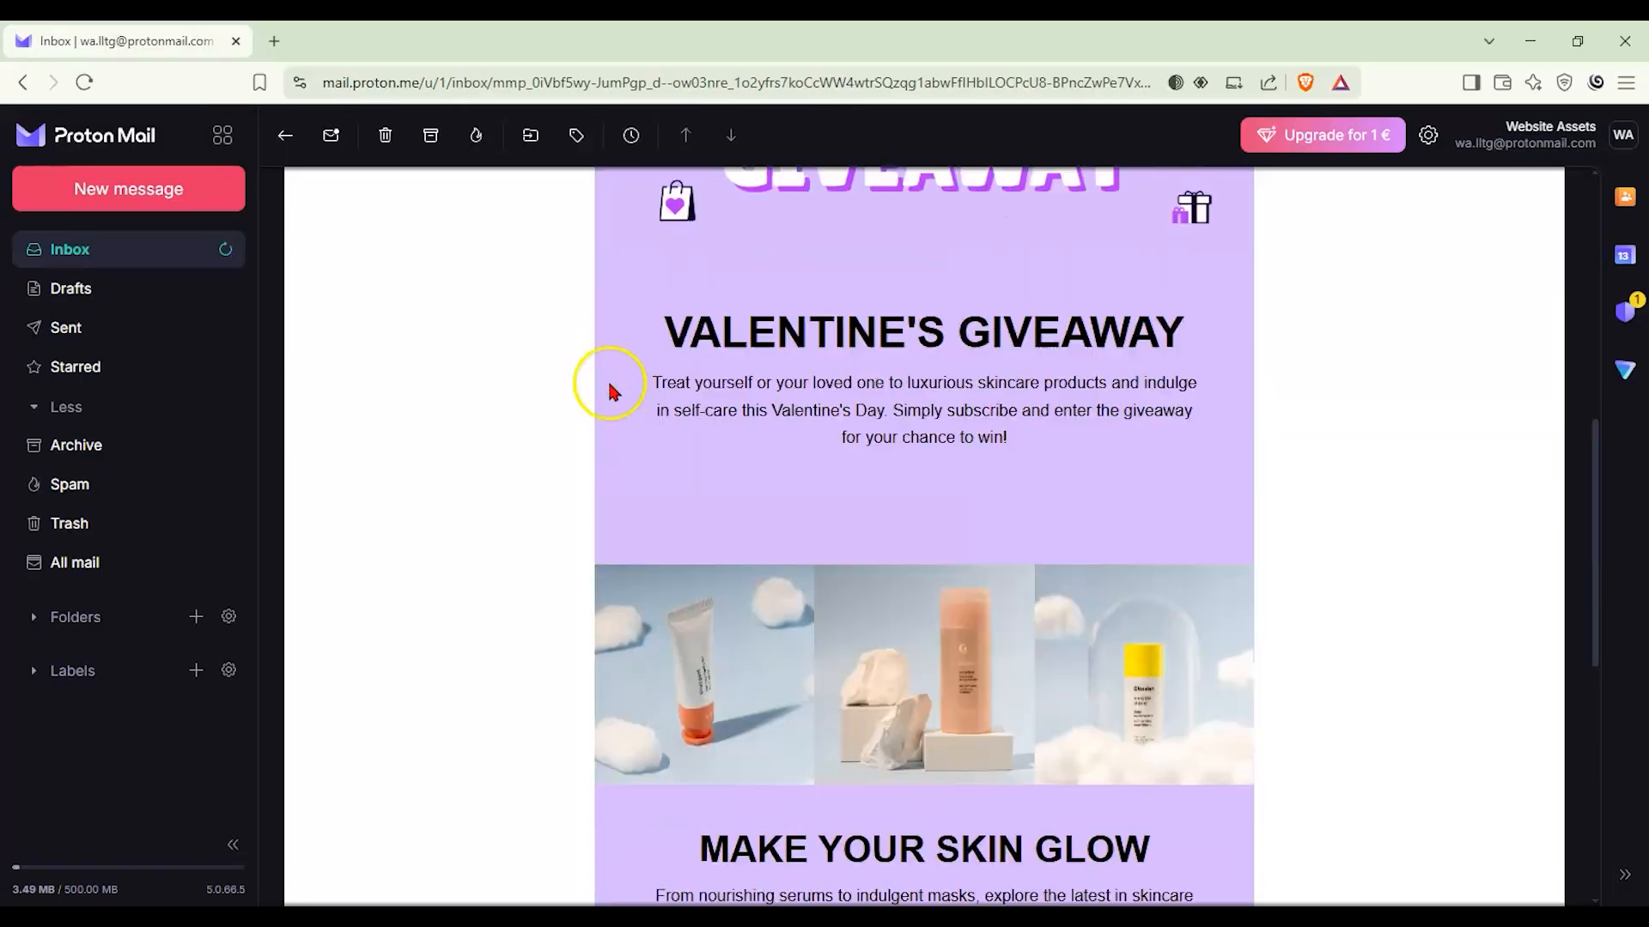
scroll(613, 376, up, 10)
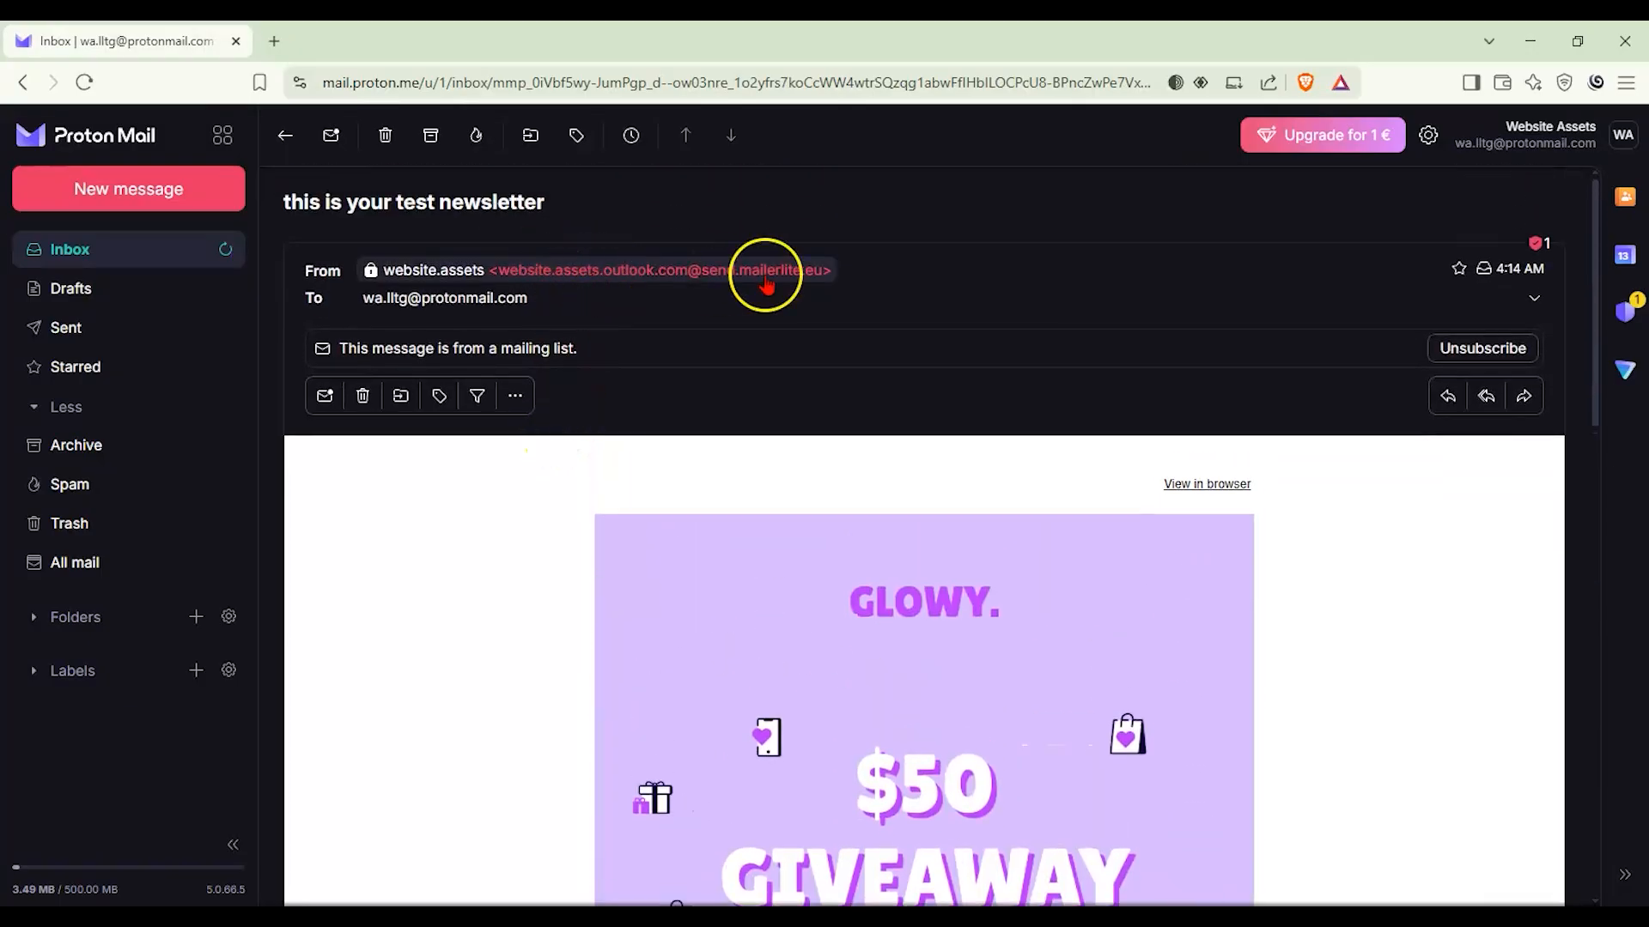
scroll(641, 419, down, 15)
scroll(563, 432, up, 10)
scroll(562, 432, down, 4)
scroll(562, 432, down, 6)
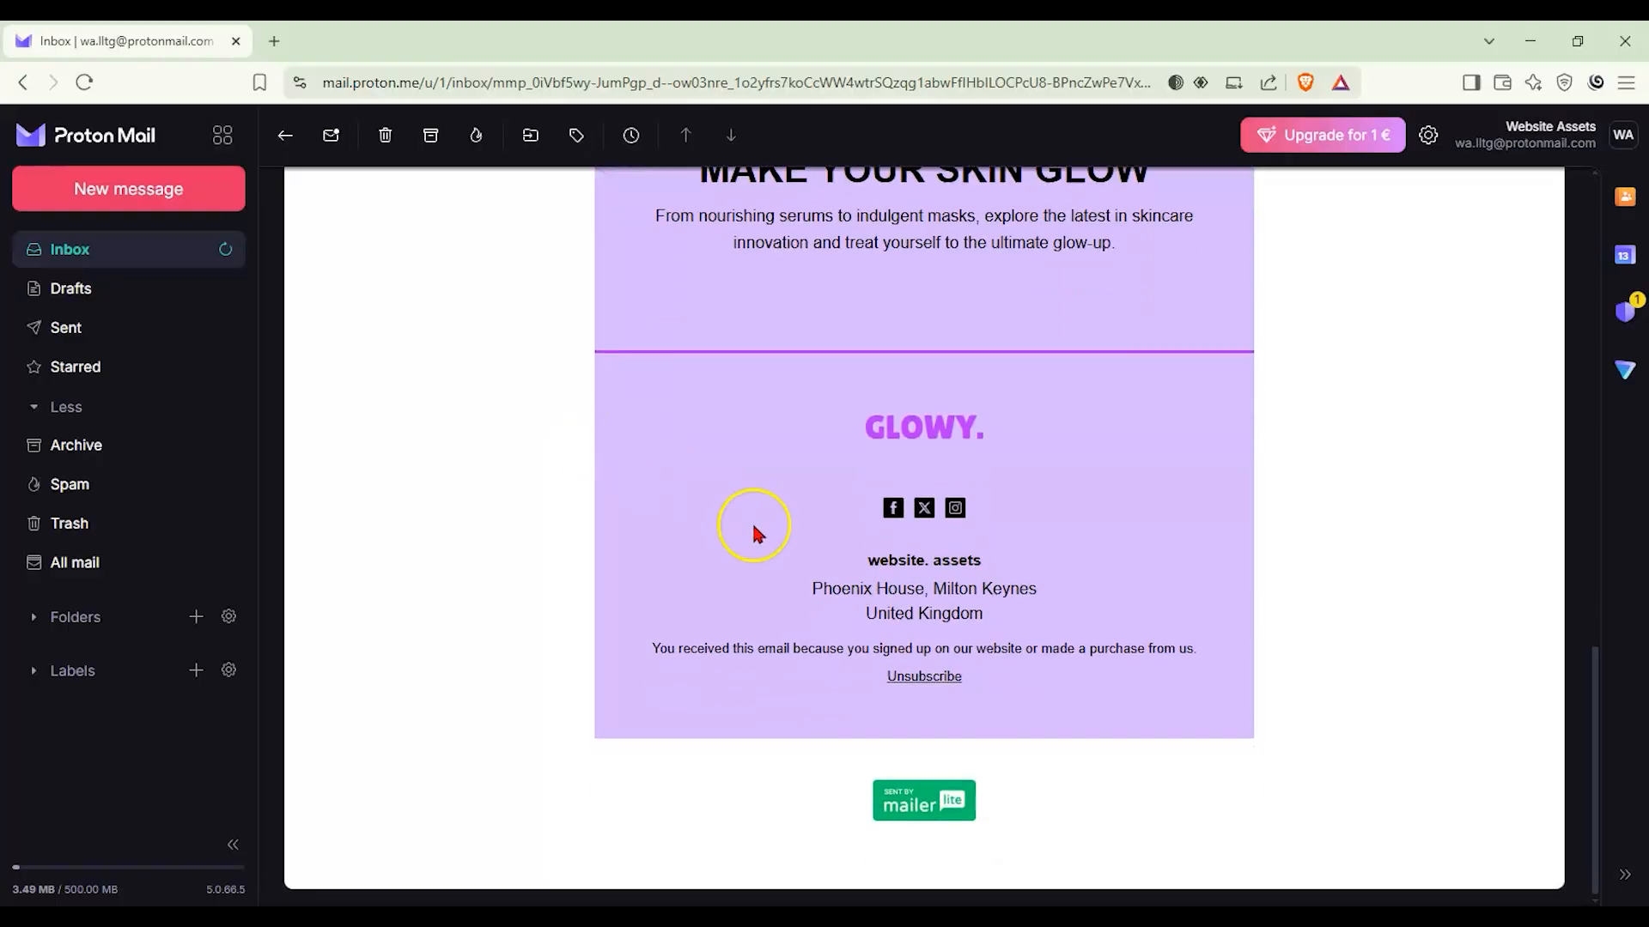
scroll(753, 528, up, 12)
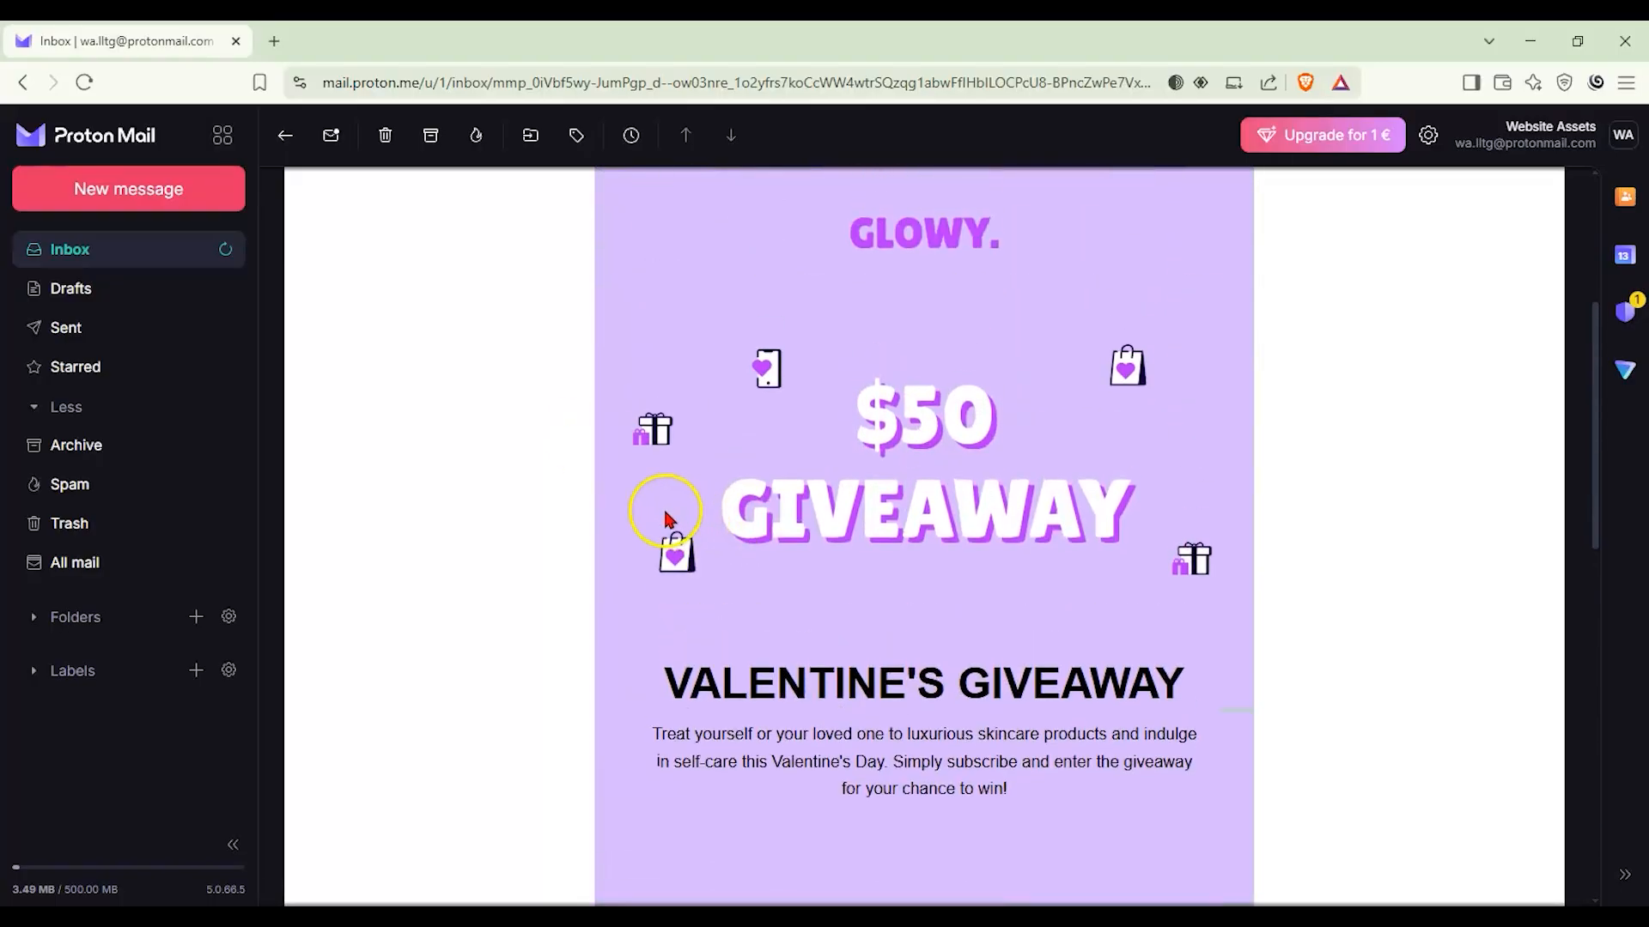
scroll(666, 519, up, 4)
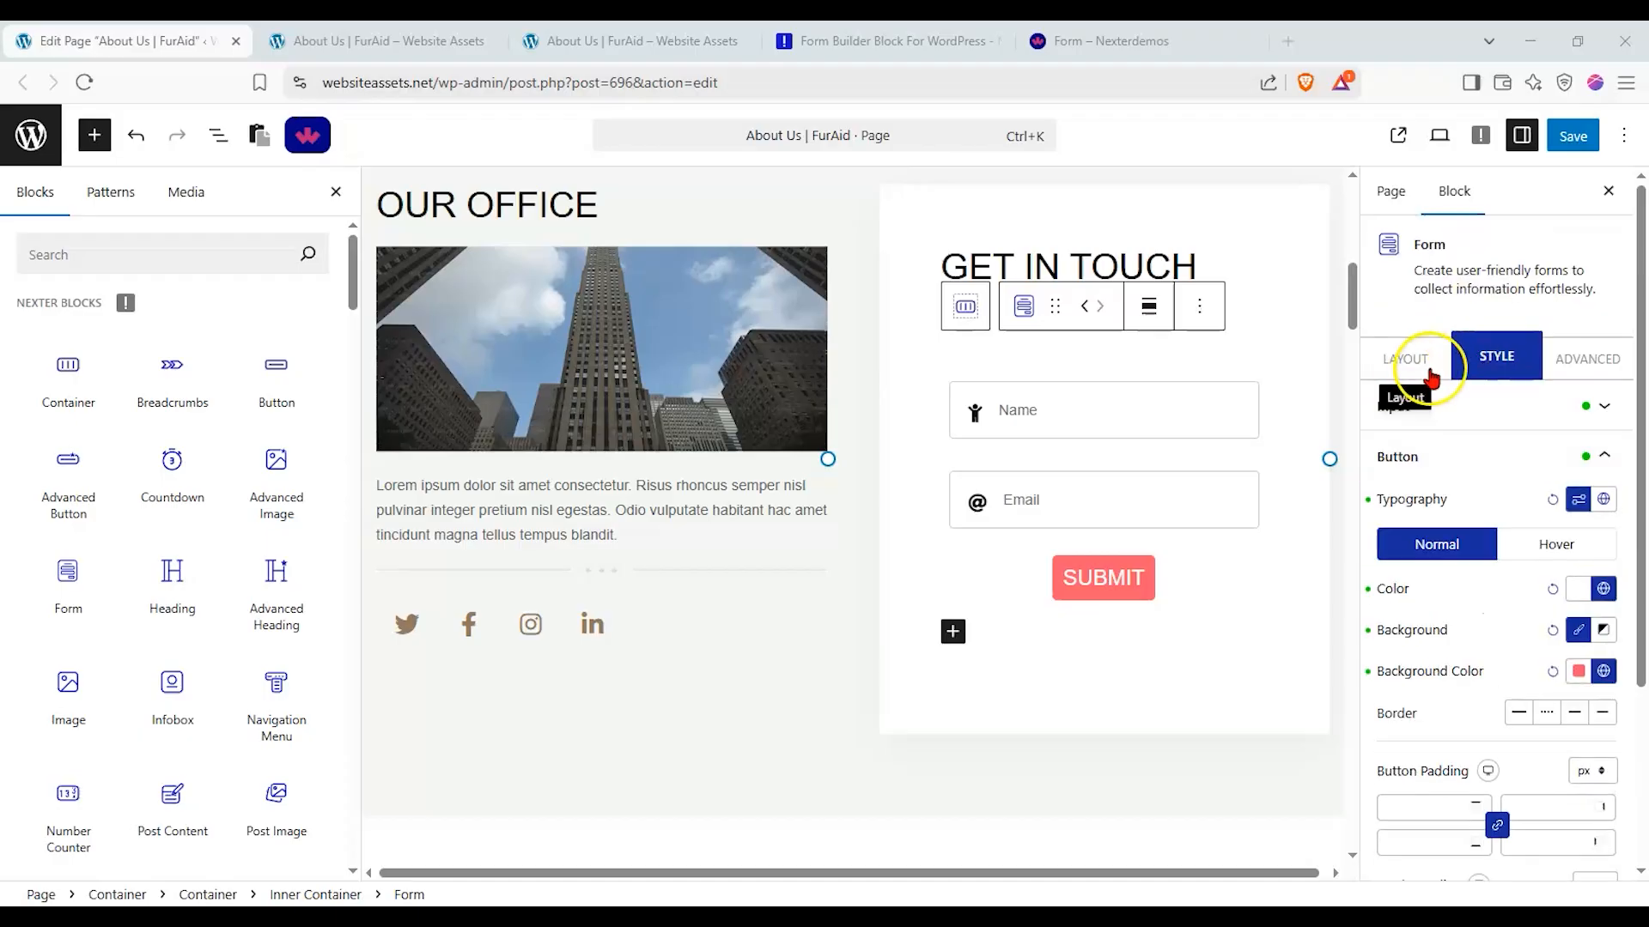
Step: Back in the WordPress editor, review the integrations offered as the form's Action After Submit options
click(1413, 359)
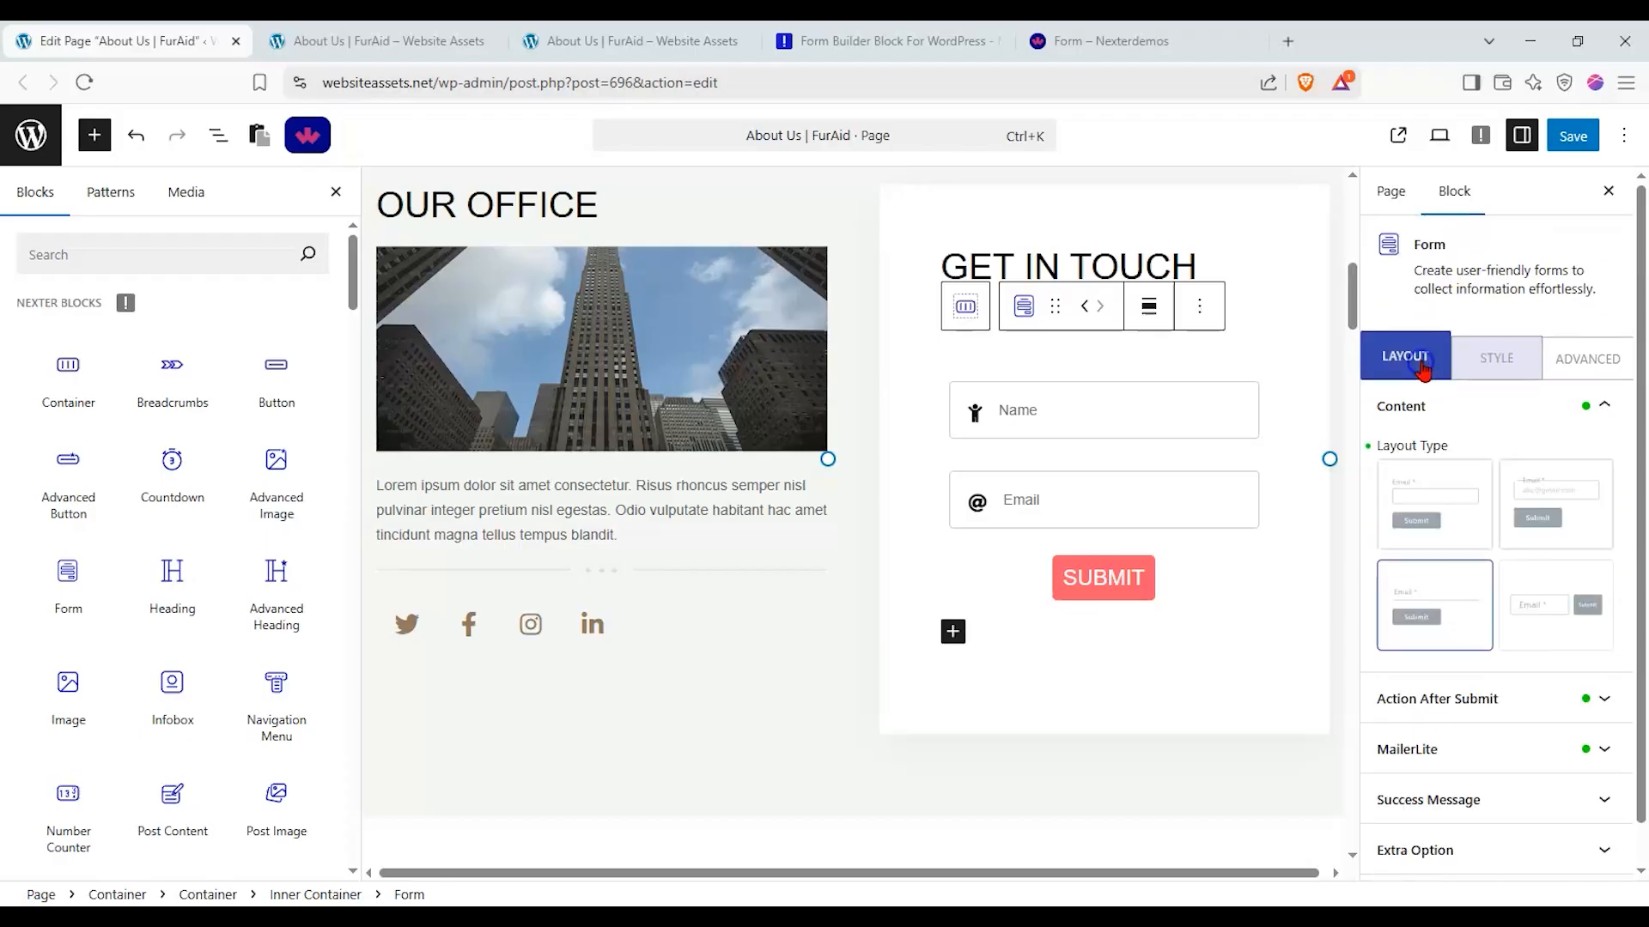
click(1533, 699)
click(1617, 533)
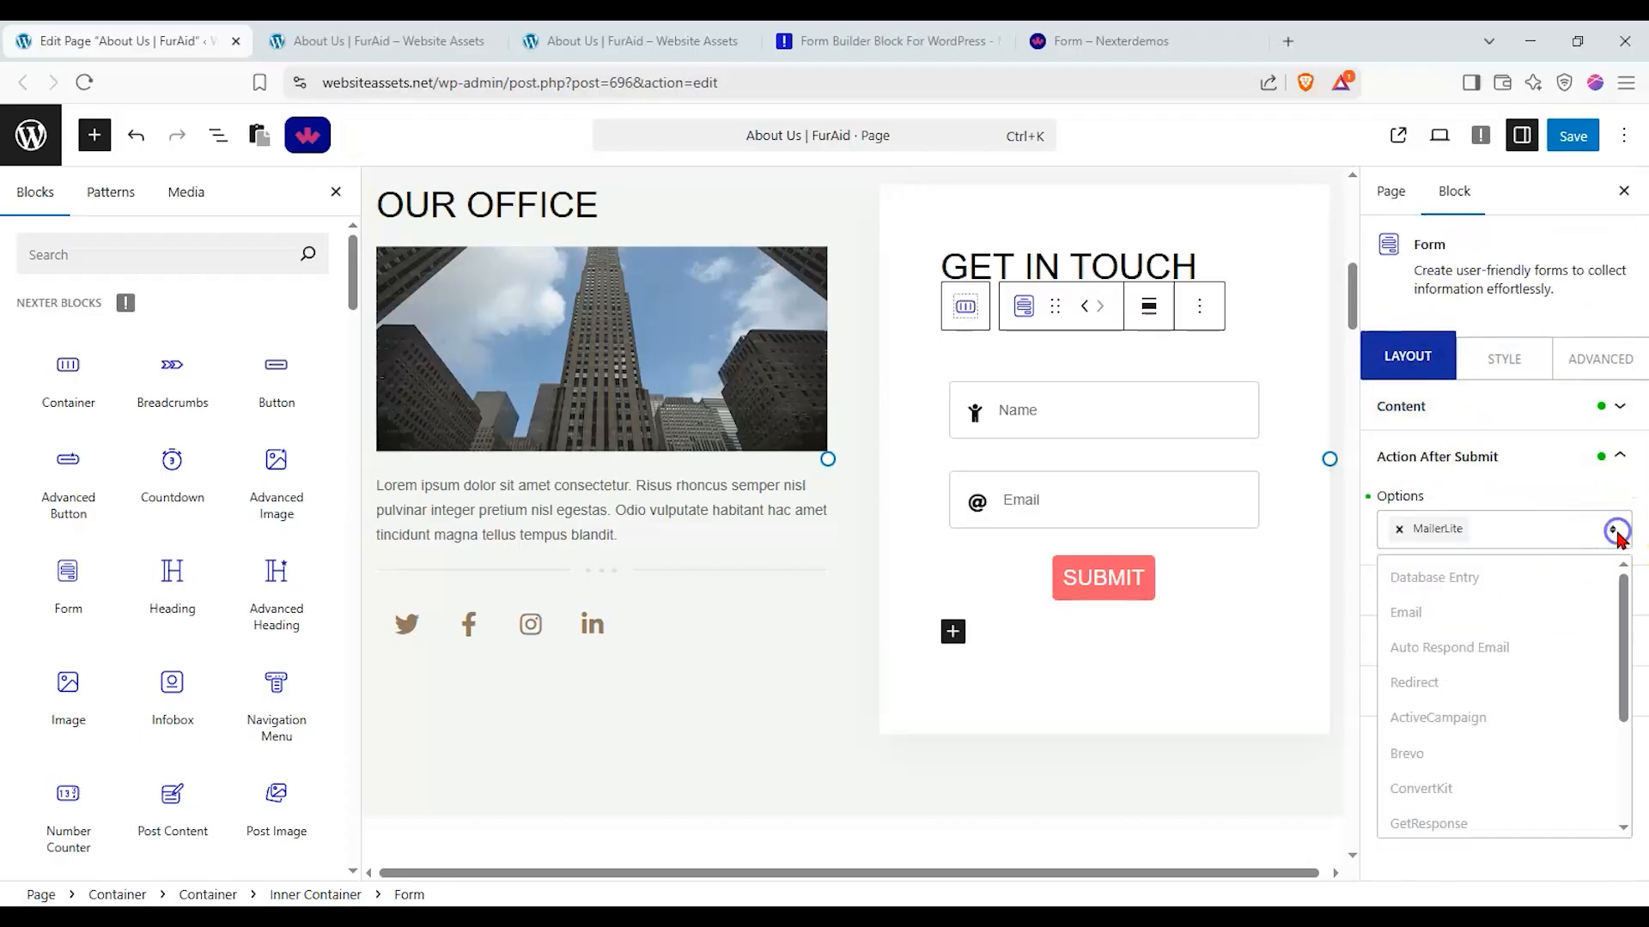
drag(1619, 592, 1621, 605)
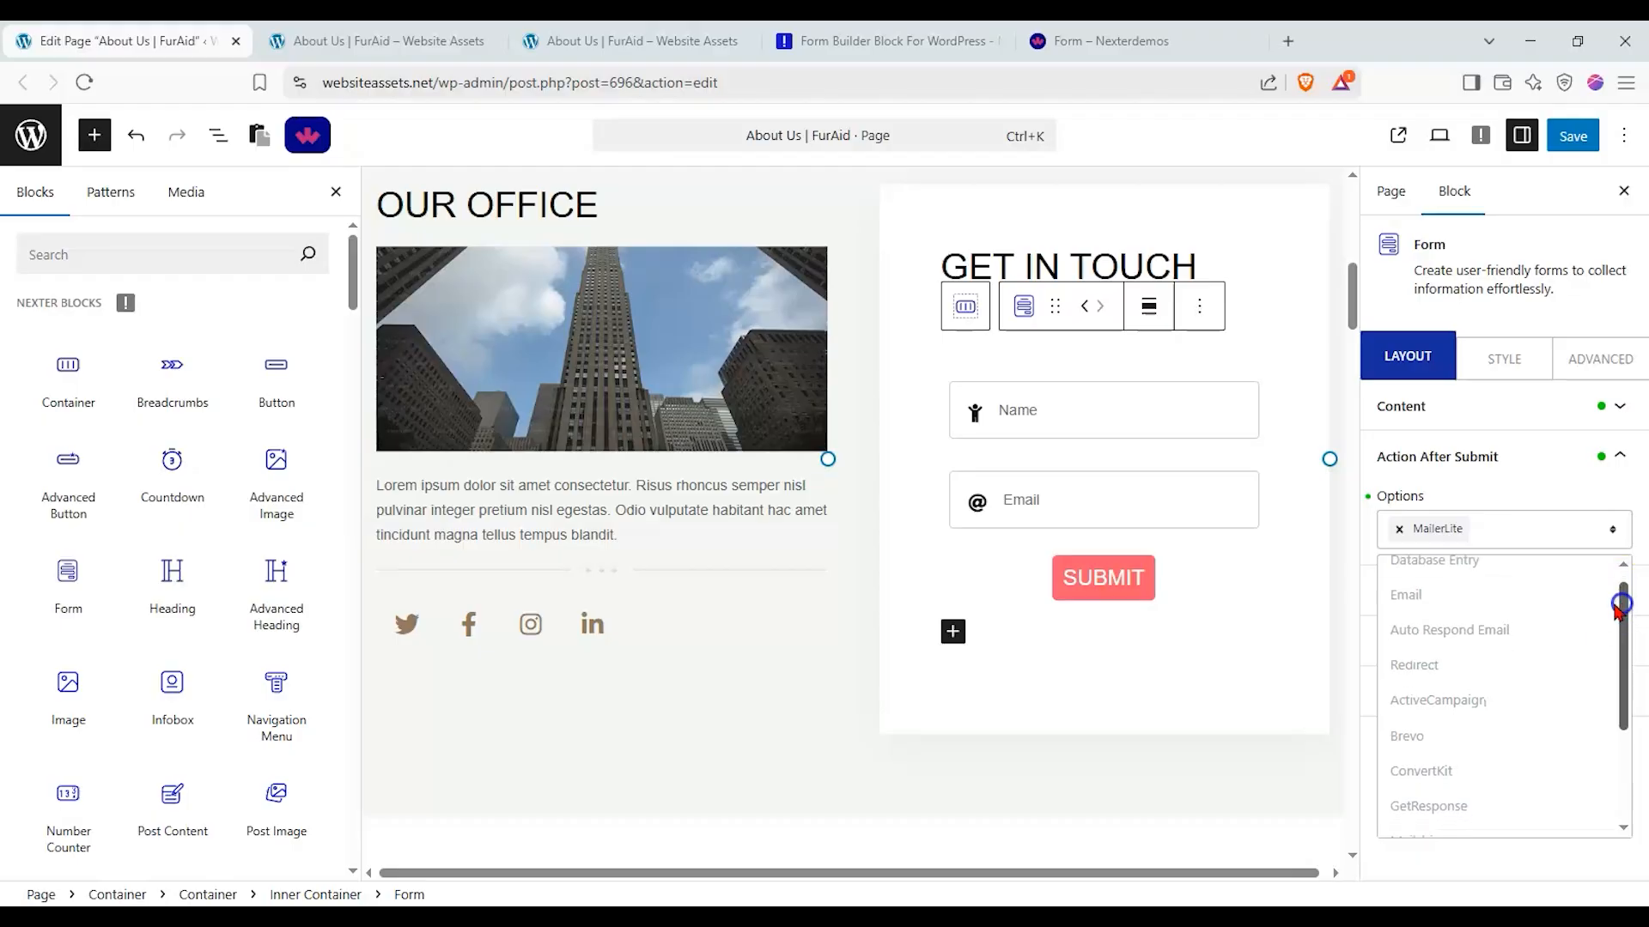
drag(1627, 618, 1610, 721)
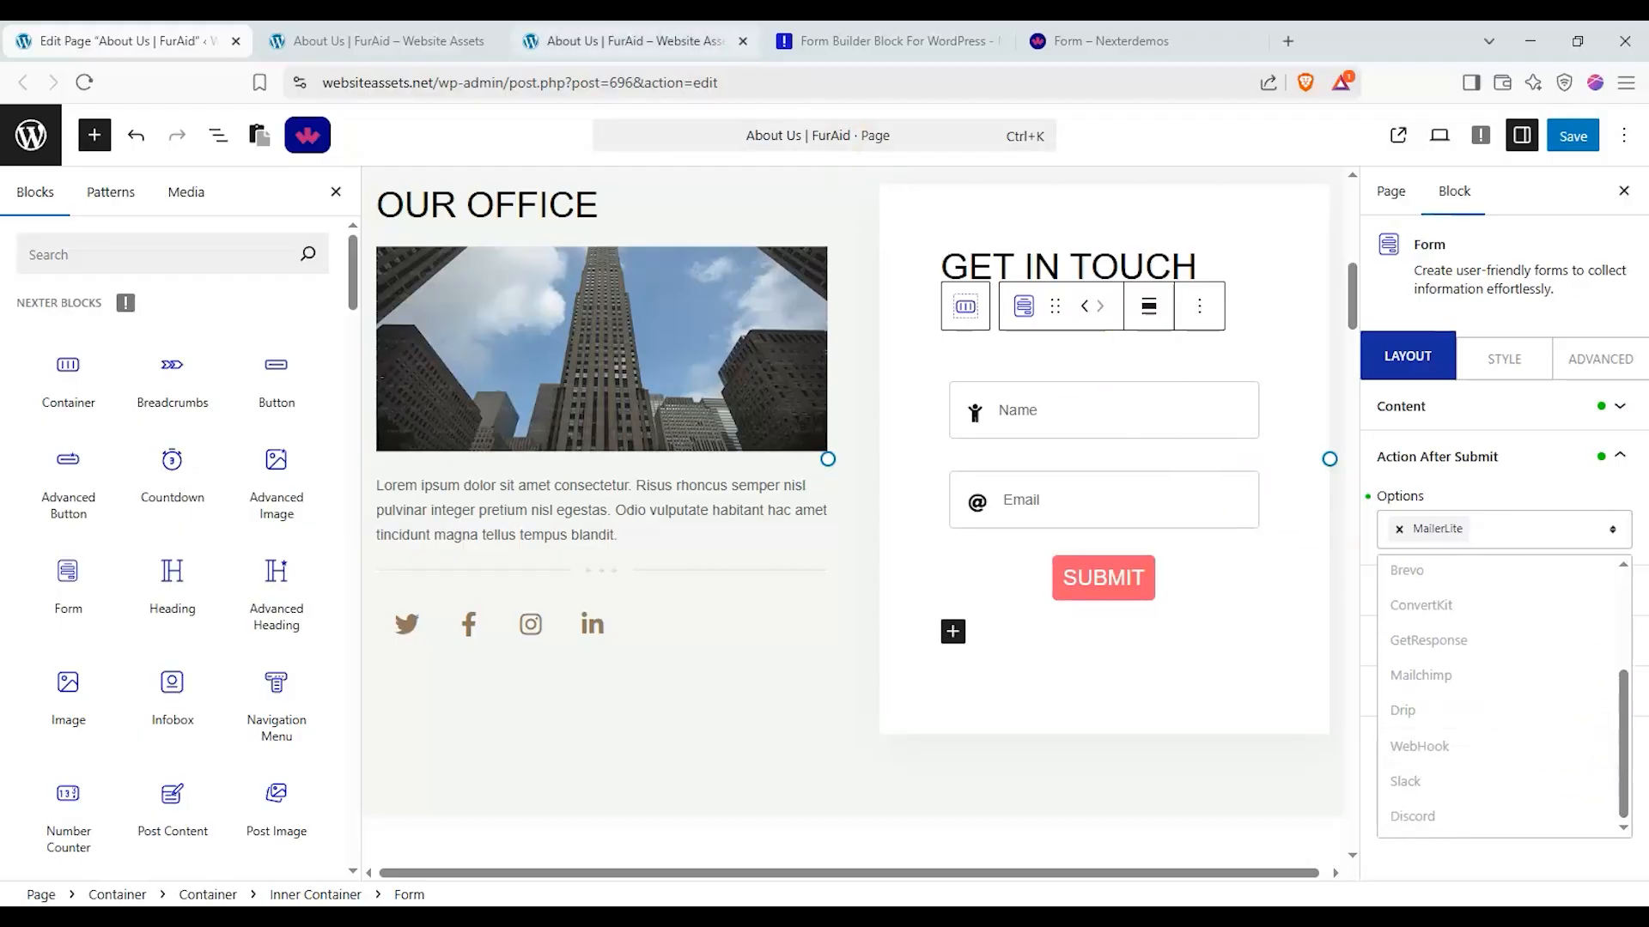
Step: Compare the earlier published version of the About Us page with the updated sign-up form
click(622, 41)
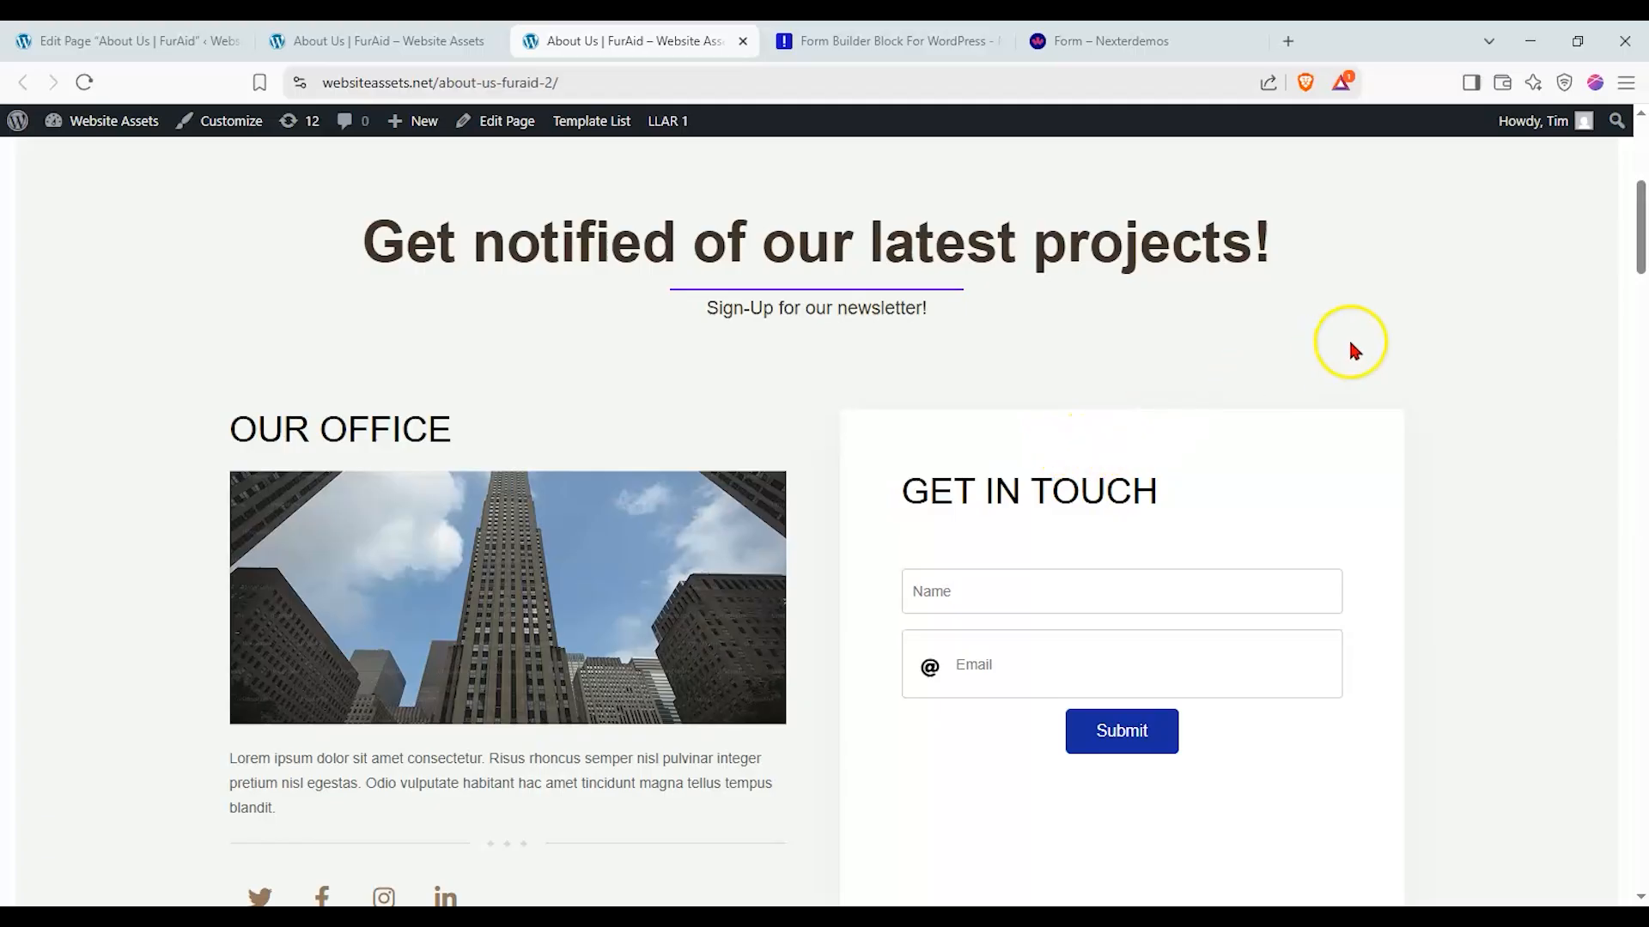
click(386, 40)
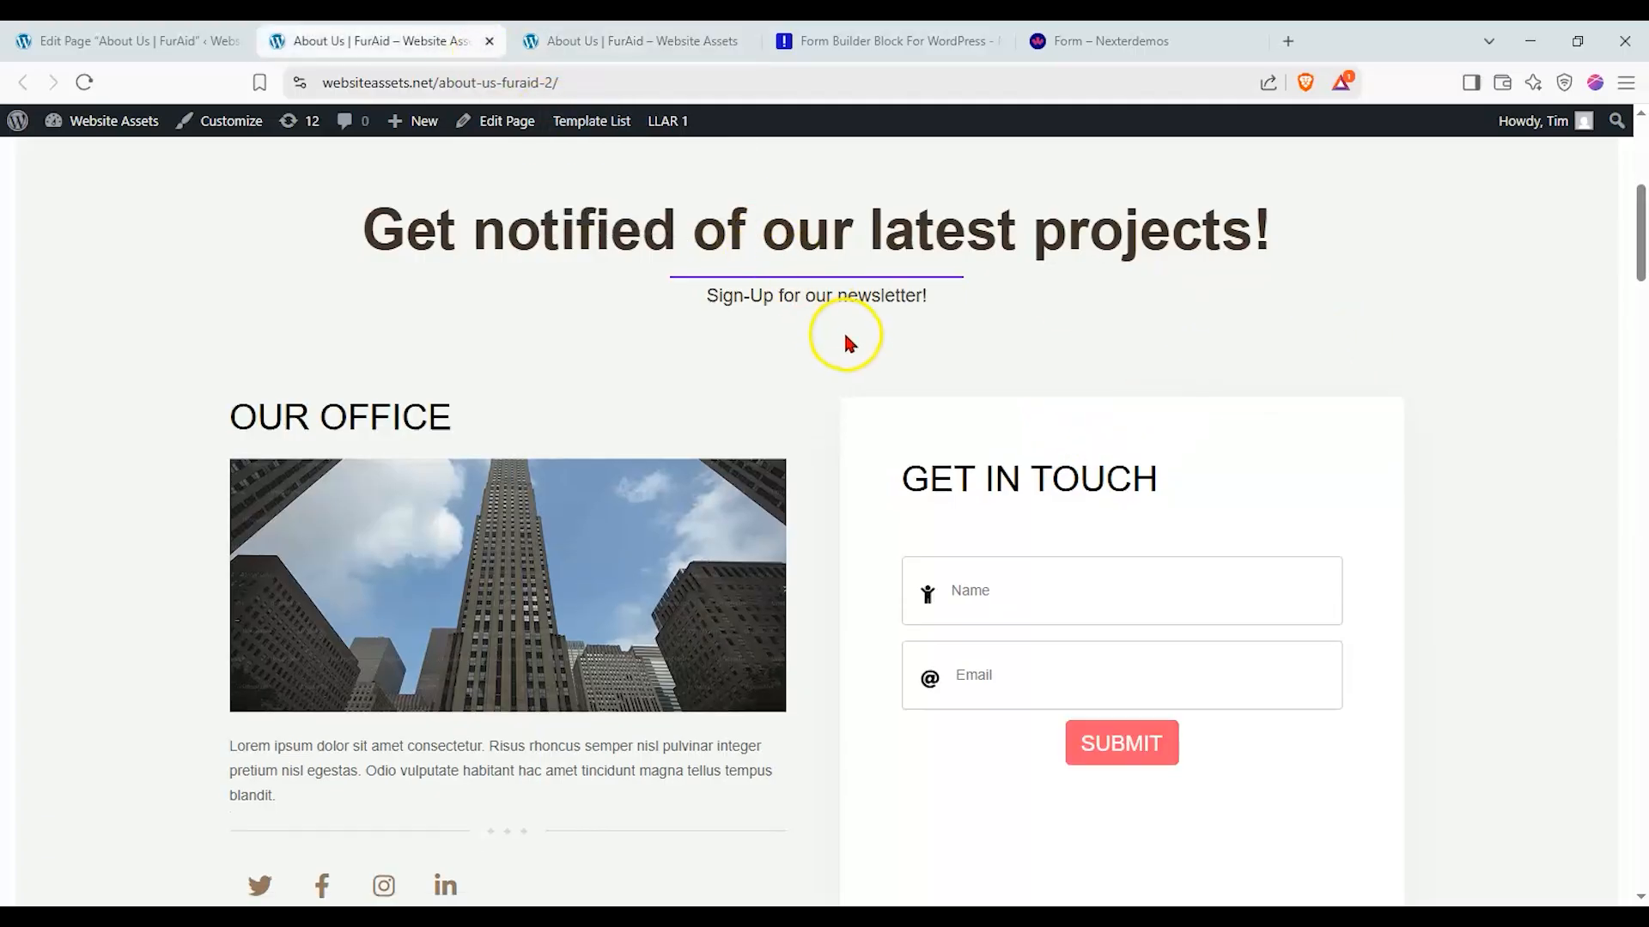
scroll(941, 368, up, 1)
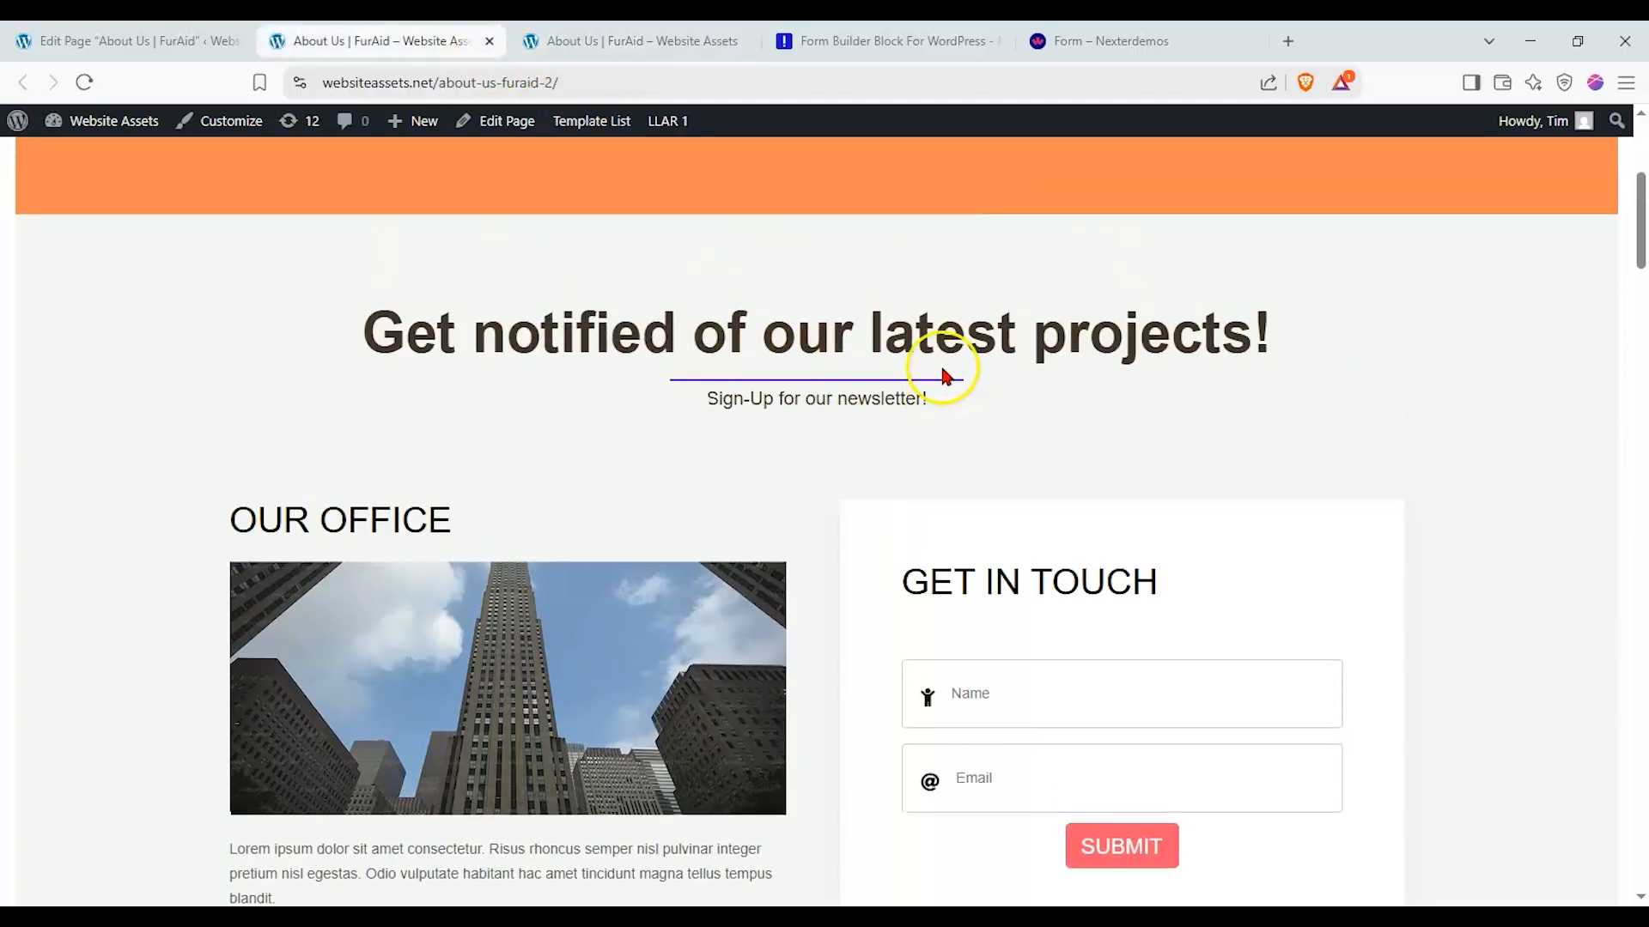
scroll(943, 375, down, 1)
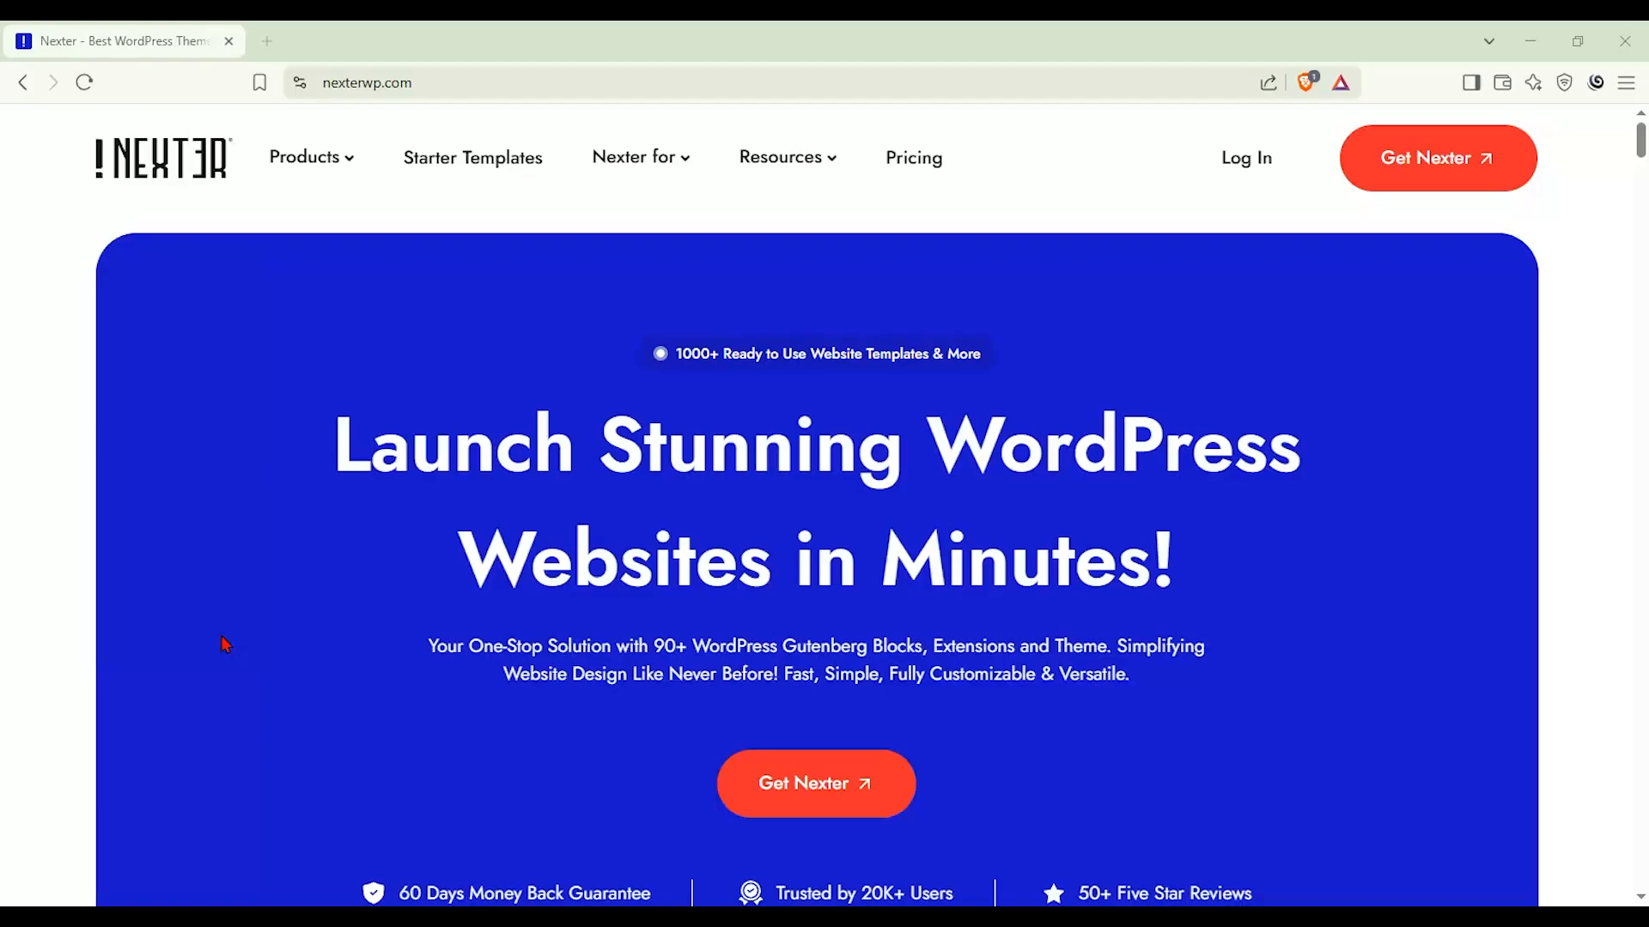
Step: Open the pricing page on the Nexter website and review the Starter, Studio and Professional plans
click(218, 619)
click(891, 176)
scroll(110, 398, down, 2)
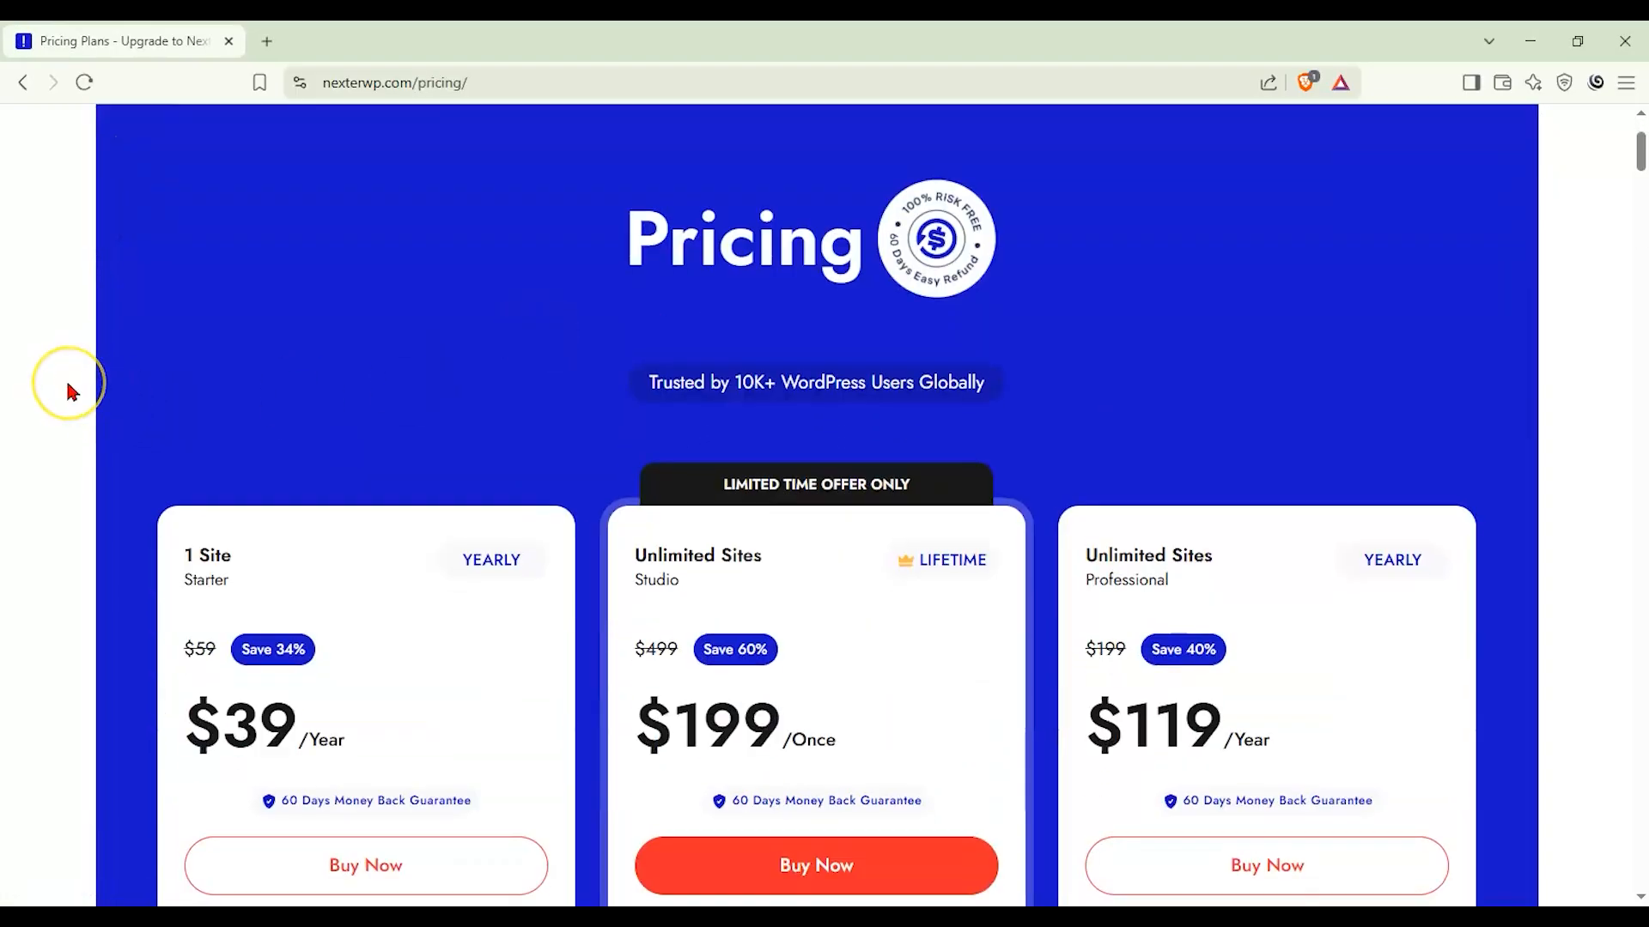
scroll(68, 391, down, 1)
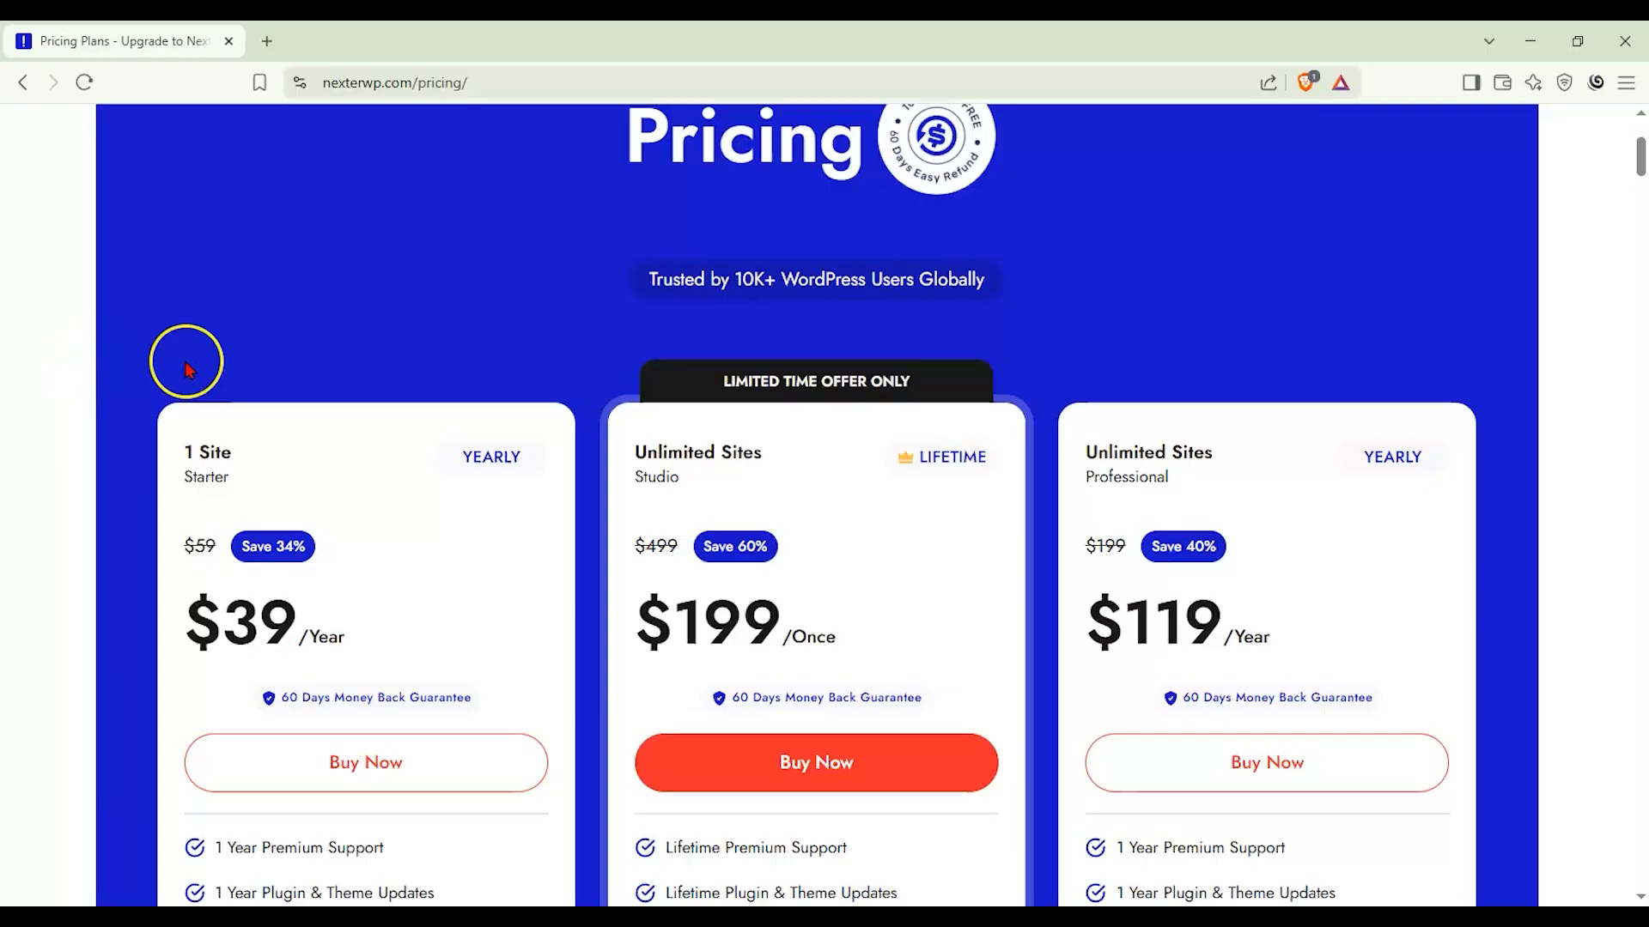
scroll(612, 438, down, 1)
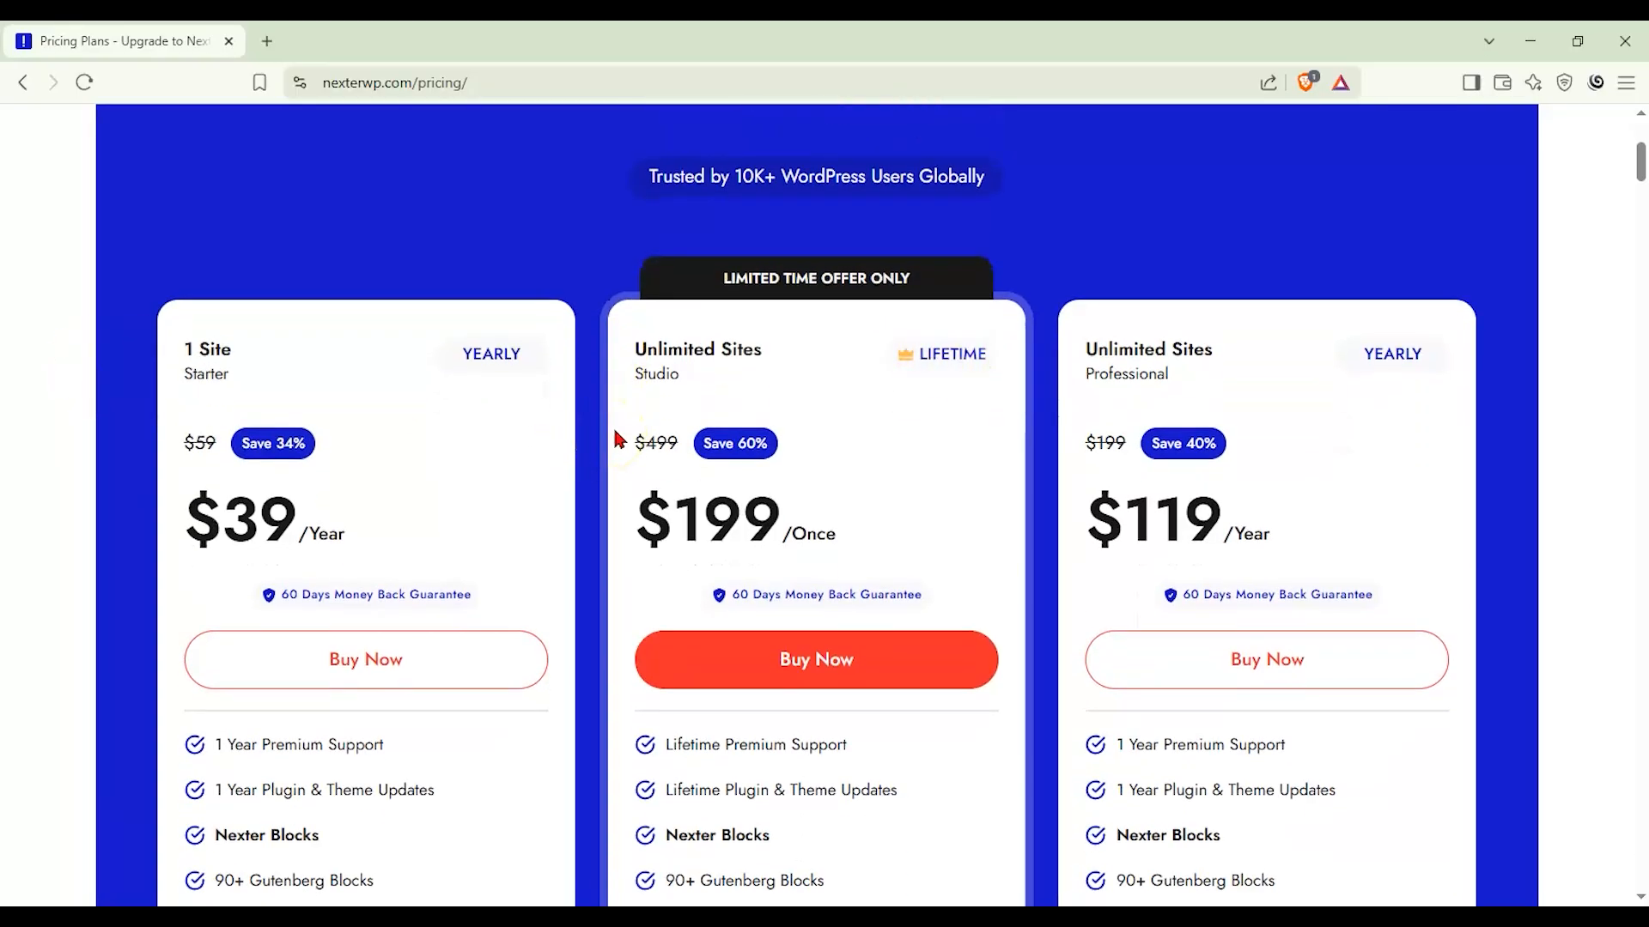